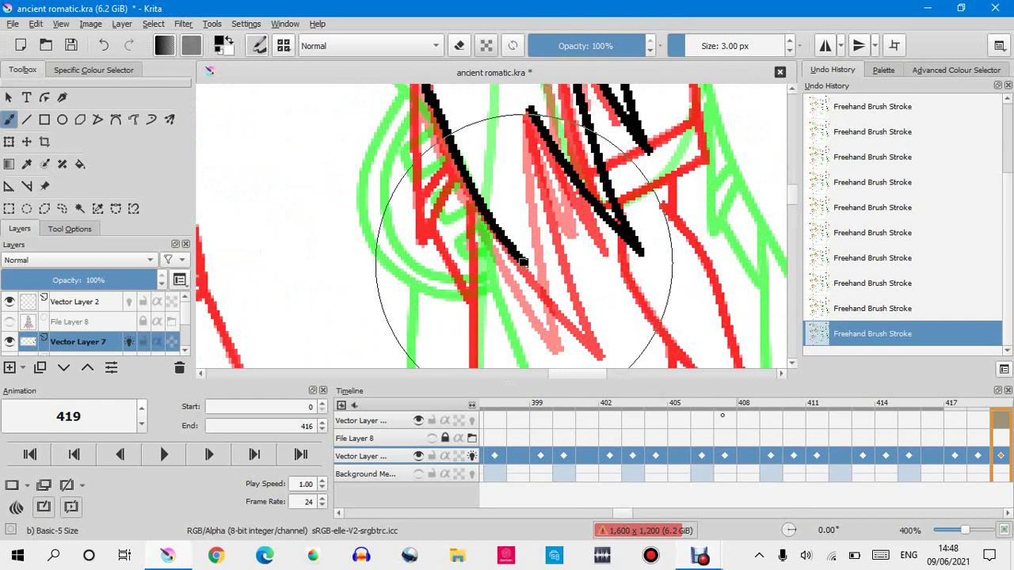
Undo the misplaced long outer stroke and ink the inner edge of the figure's lowest jagged spike in black.
{"action": "left_click", "coordinate": [855, 309]}
{"action": "left_click", "coordinate": [849, 334]}
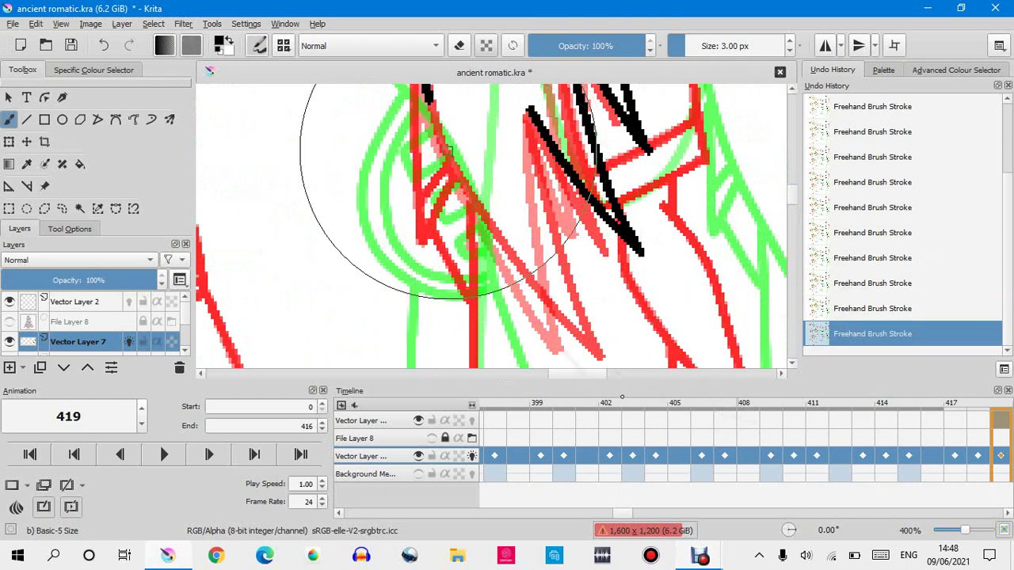
{"action": "left_click", "coordinate": [846, 311]}
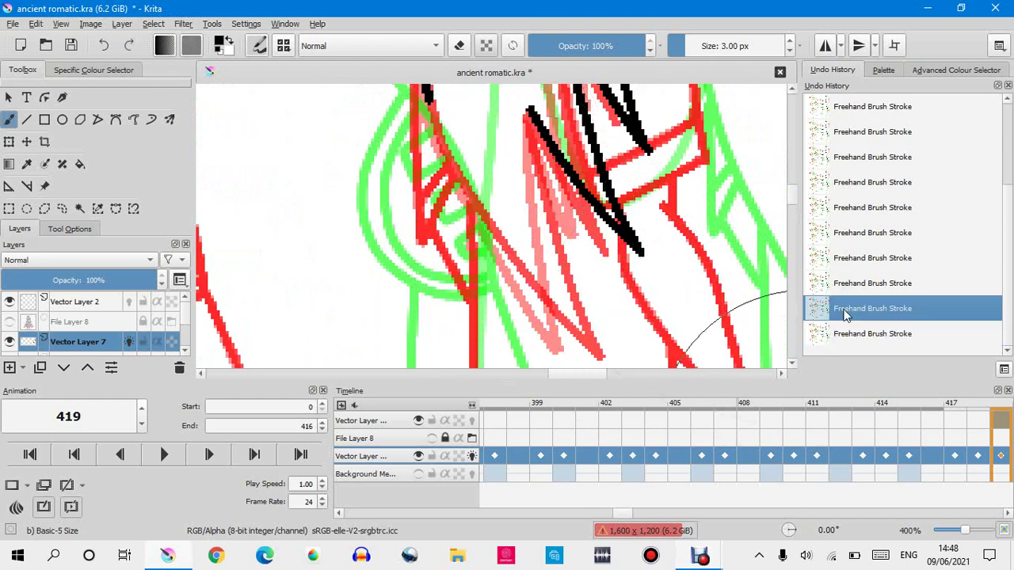
{"action": "key", "text": "ctrl+shift+z"}
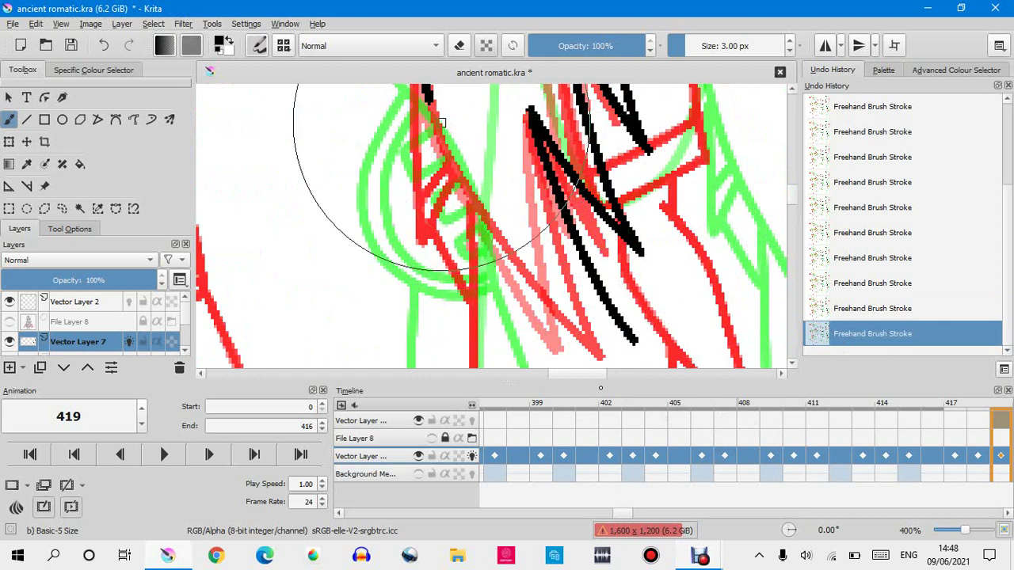
Try to ink the long curved outer edge of the jagged shape down to the lowest spike's tip.
{"action": "mouse_move", "coordinate": [438, 120]}
{"action": "left_mouse_down"}
{"action": "mouse_move", "coordinate": [503, 244]}
{"action": "mouse_move", "coordinate": [585, 321]}
{"action": "mouse_move", "coordinate": [645, 349]}
{"action": "left_mouse_up"}
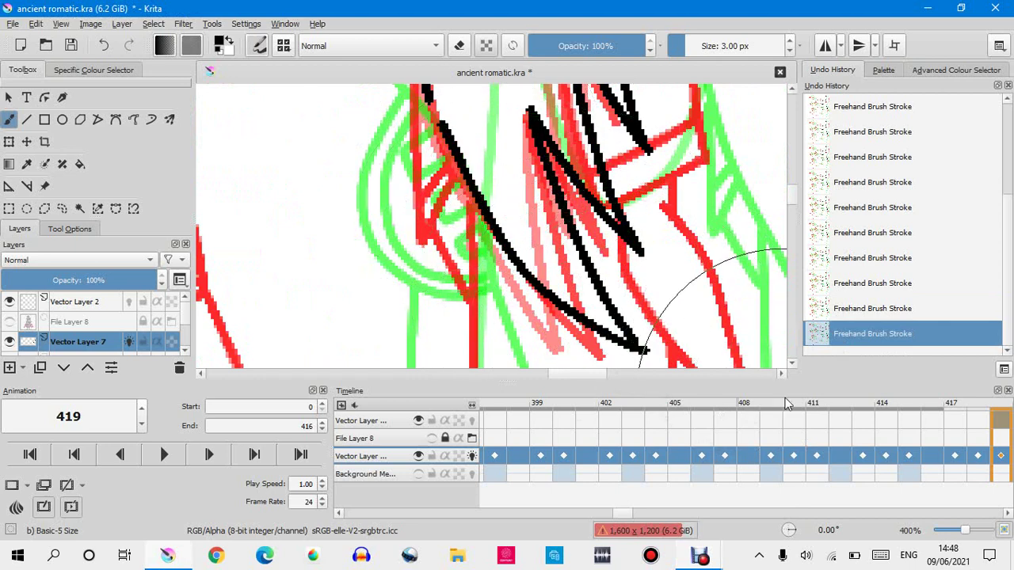
{"action": "left_click", "coordinate": [843, 310]}
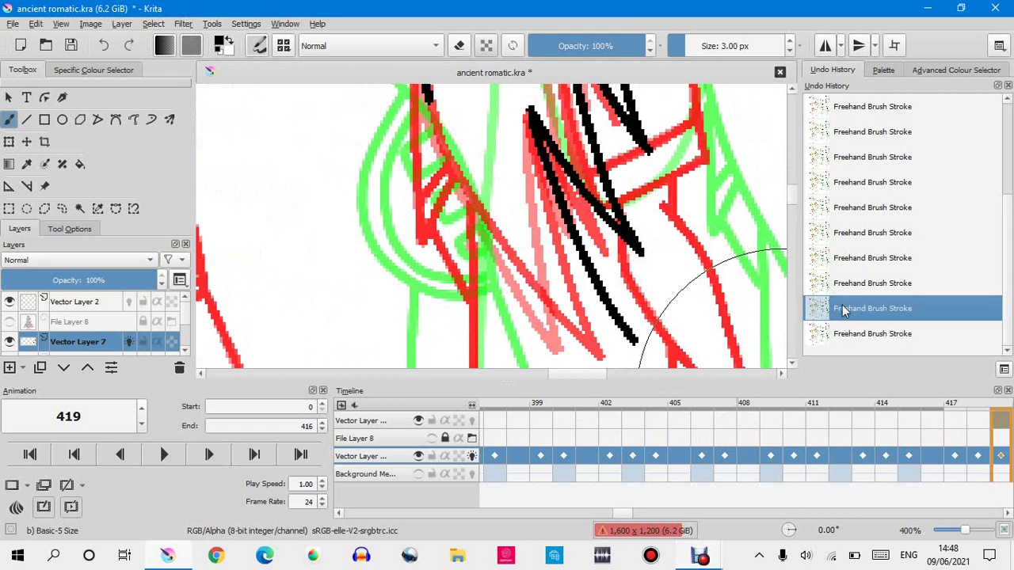
{"action": "left_click", "coordinate": [964, 238]}
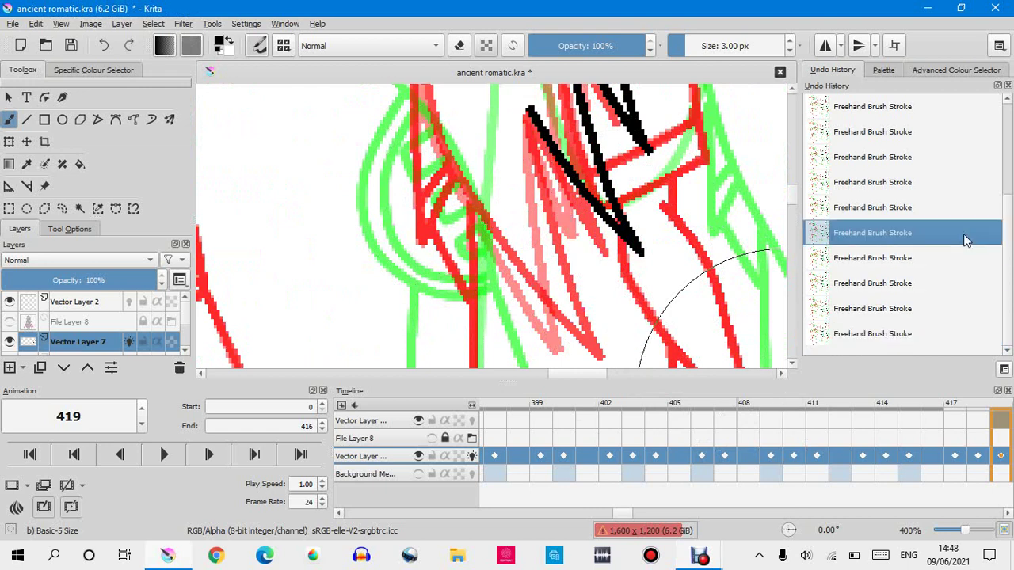
{"action": "left_click", "coordinate": [894, 333]}
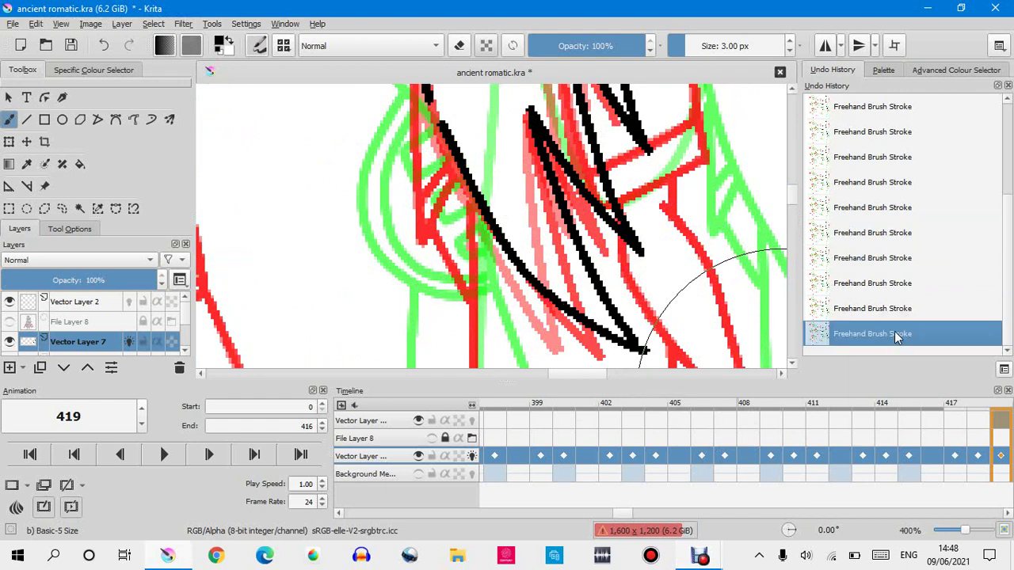
{"action": "left_click", "coordinate": [872, 317]}
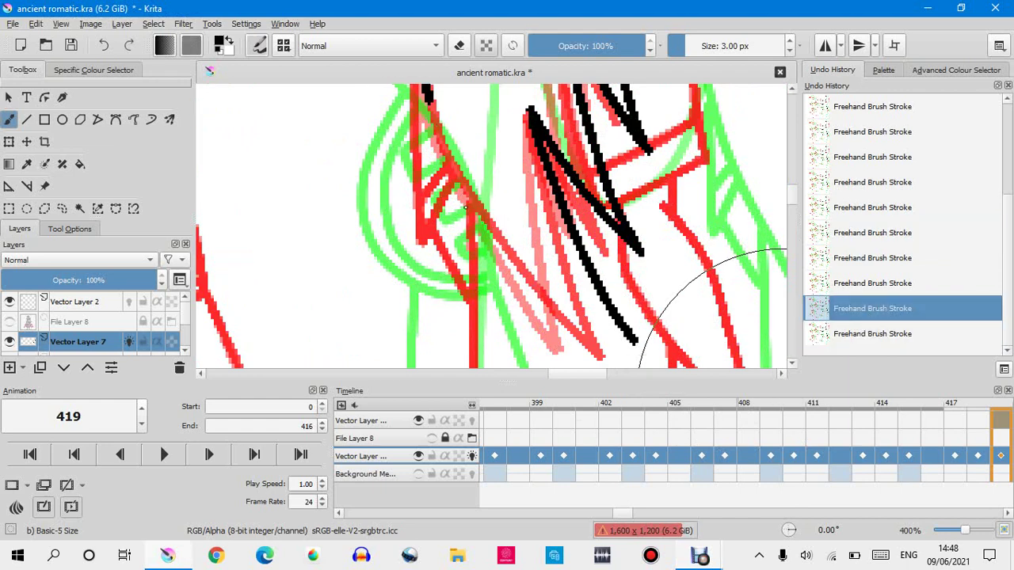
{"action": "key", "text": "ctrl+shift+z"}
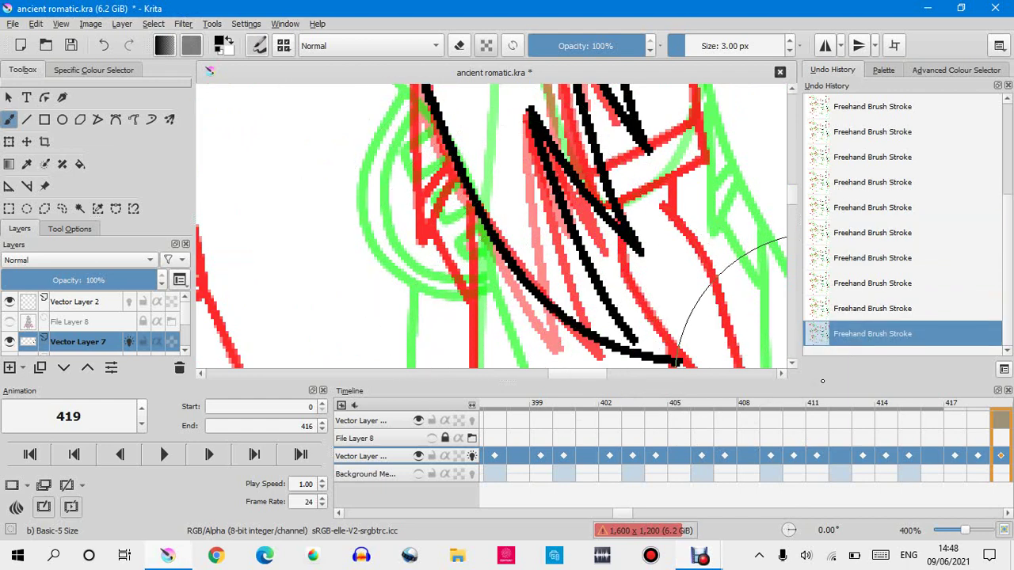
{"action": "left_click", "coordinate": [857, 312]}
{"action": "key", "text": "ctrl+shift+z"}
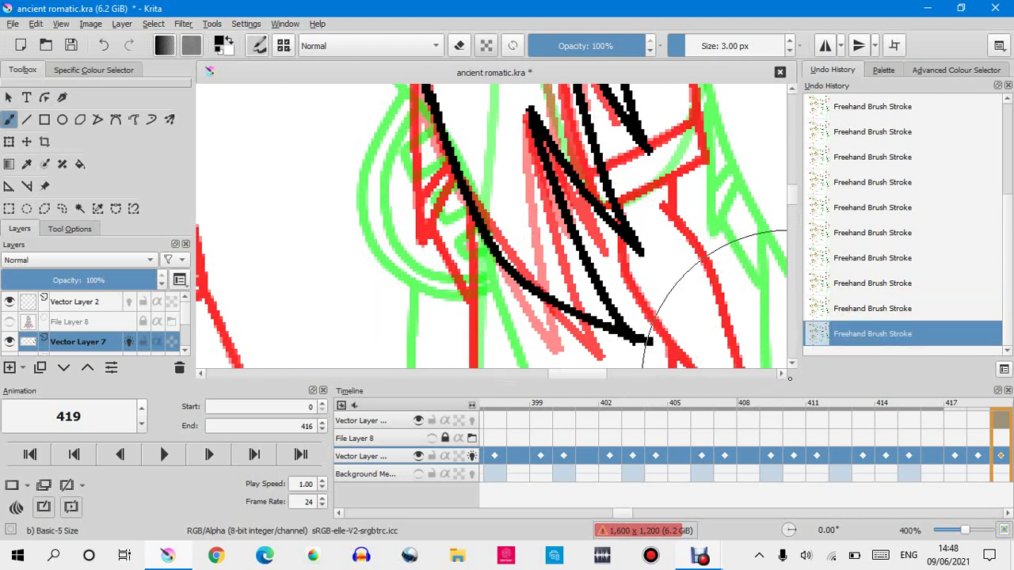
{"action": "left_click", "coordinate": [847, 312]}
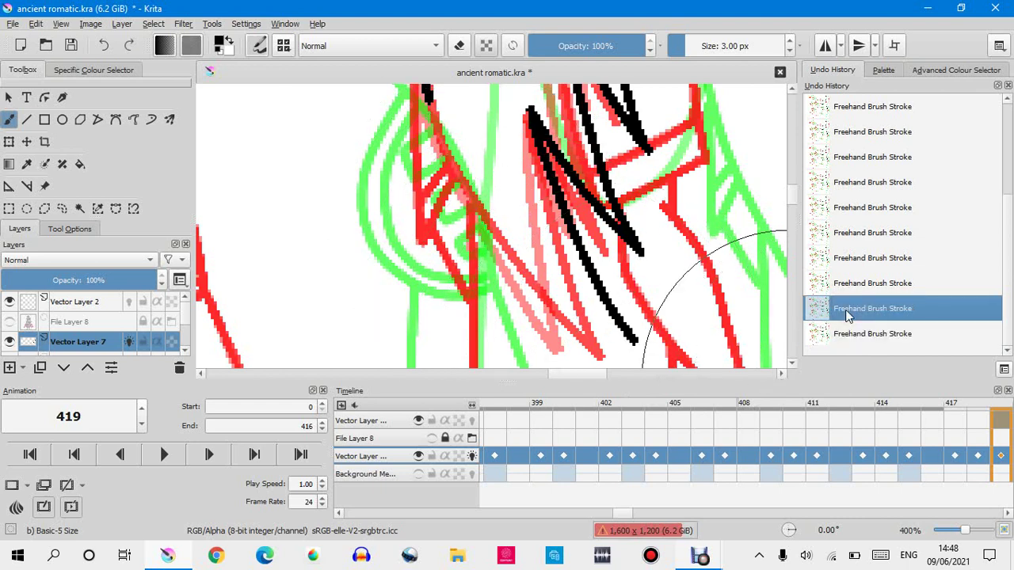
{"action": "key", "text": "ctrl+shift+z"}
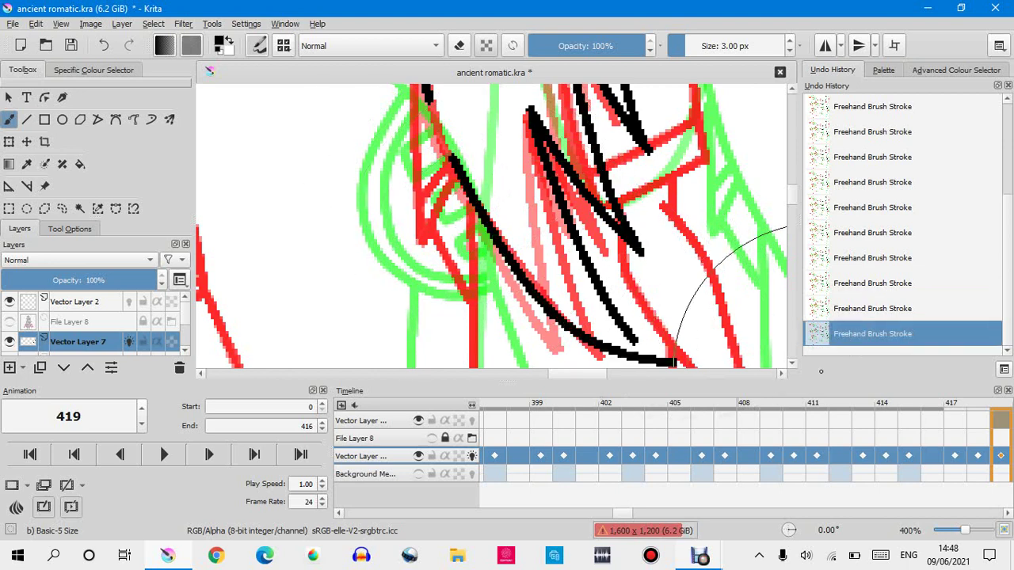
{"action": "left_click", "coordinate": [885, 310]}
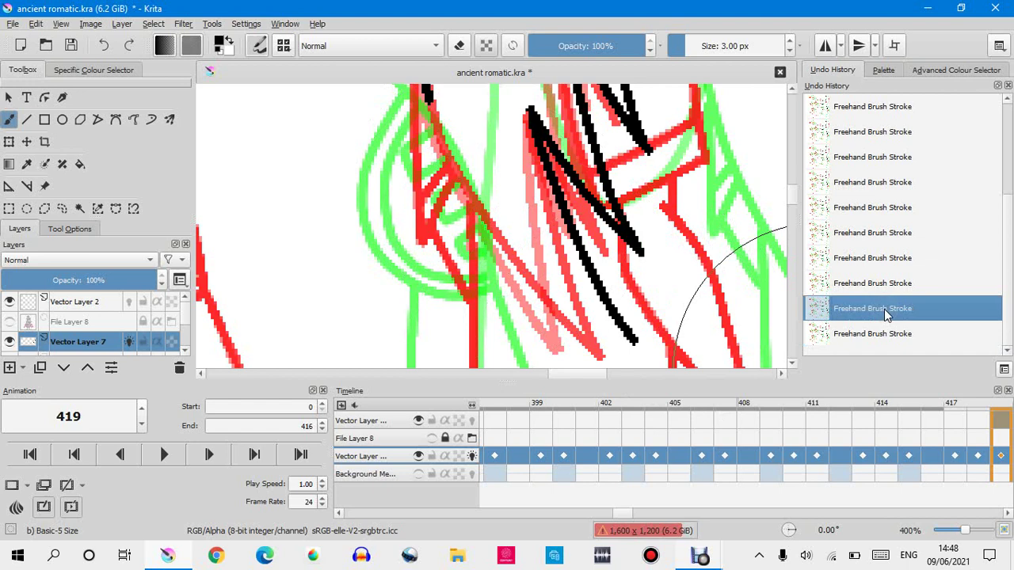
{"action": "key", "text": "ctrl+shift+z"}
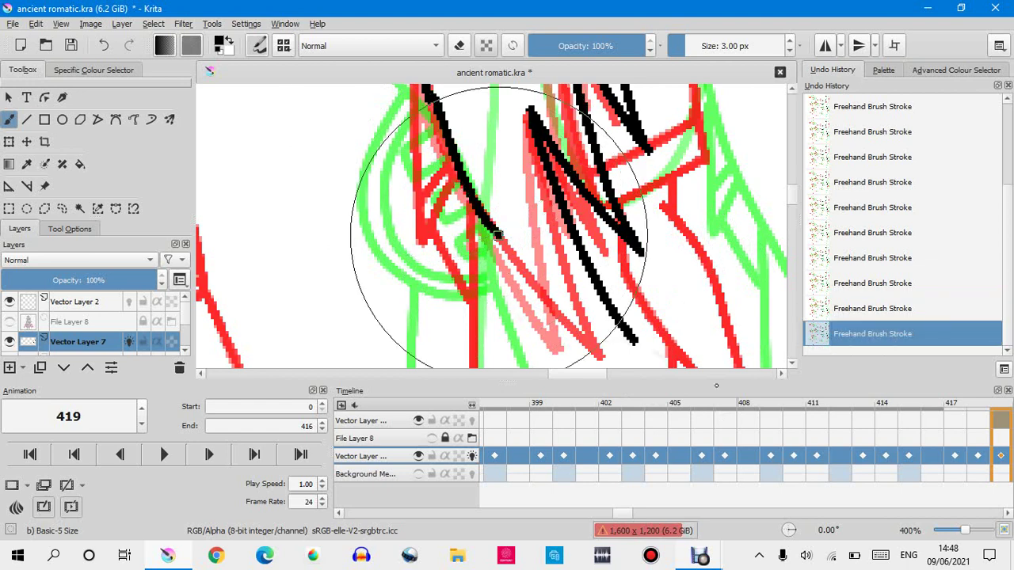
{"action": "left_click", "coordinate": [842, 313]}
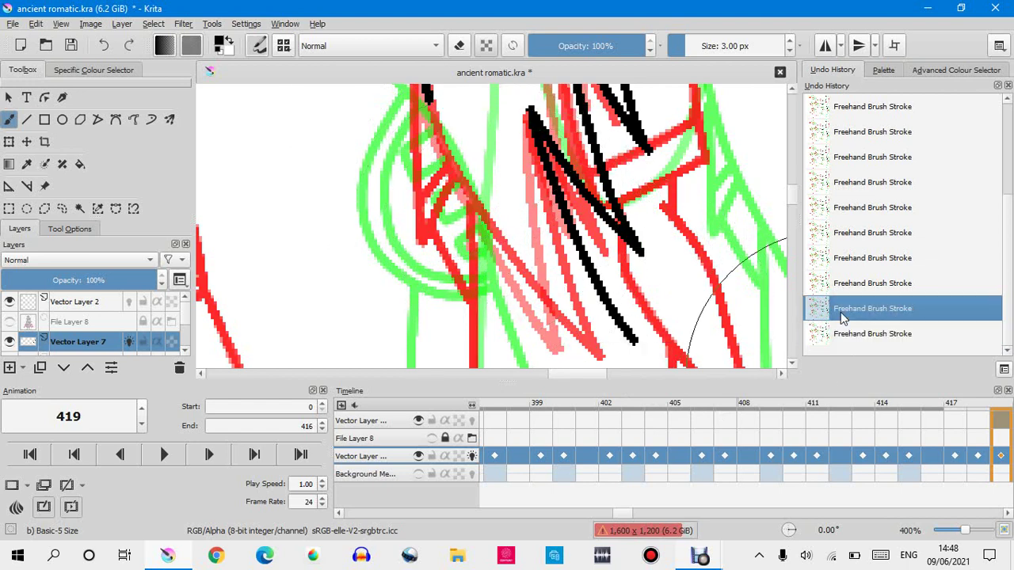
Ink the jagged shape's outer edge down to the lowest spike's tip and close the gap at its upper end.
{"action": "key", "text": "ctrl+shift+z"}
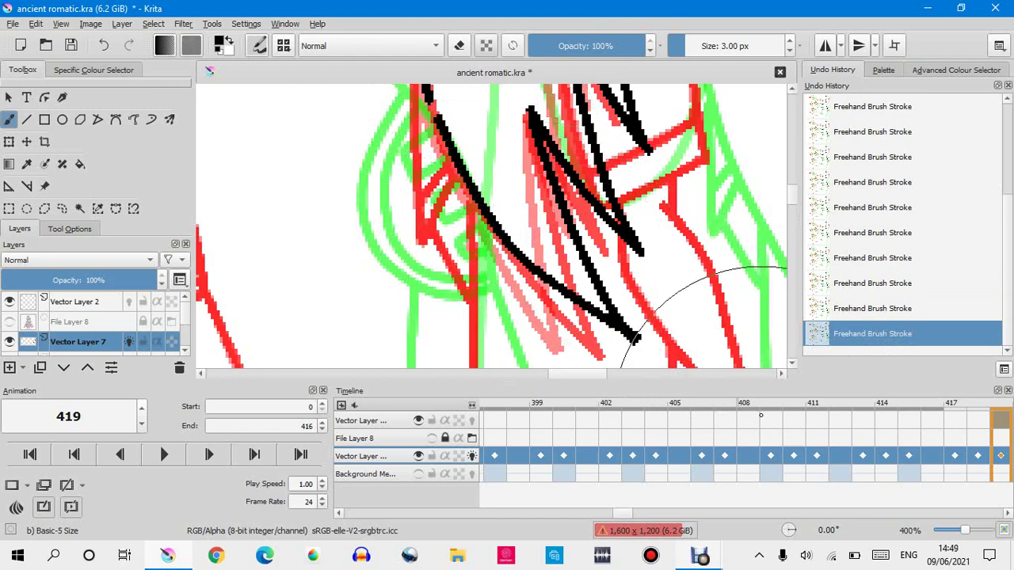
{"action": "scroll", "coordinate": [511, 214], "scroll_direction": "down", "scroll_amount": 2}
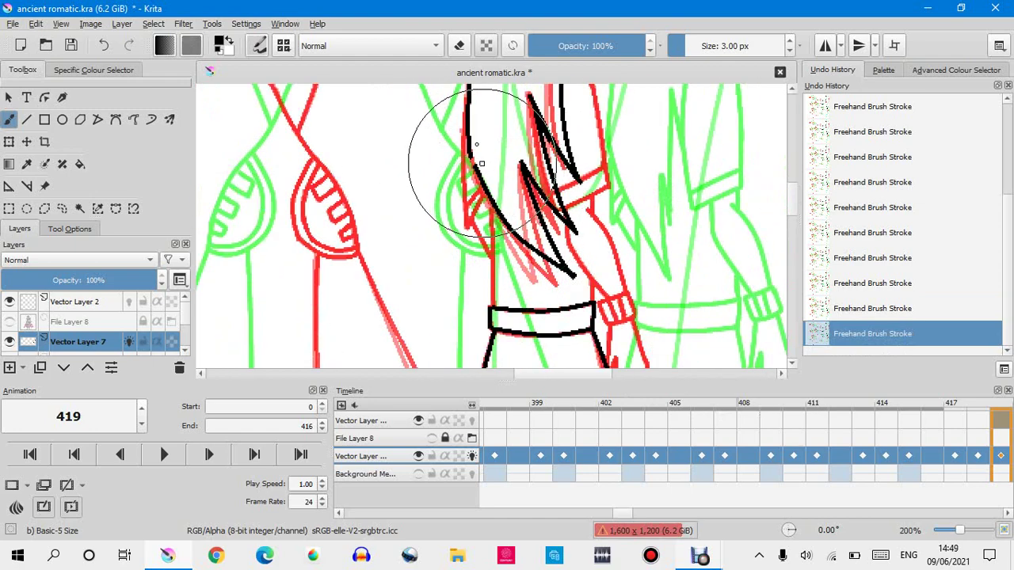
{"action": "scroll", "coordinate": [493, 132], "scroll_direction": "up", "scroll_amount": 8}
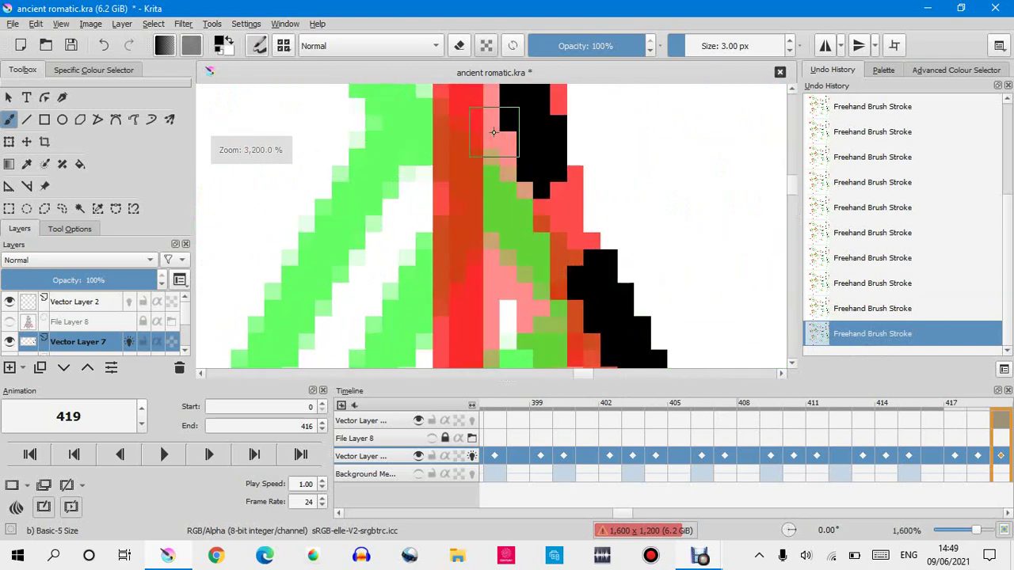
{"action": "left_click_drag", "start_coordinate": [584, 190], "coordinate": [679, 349]}
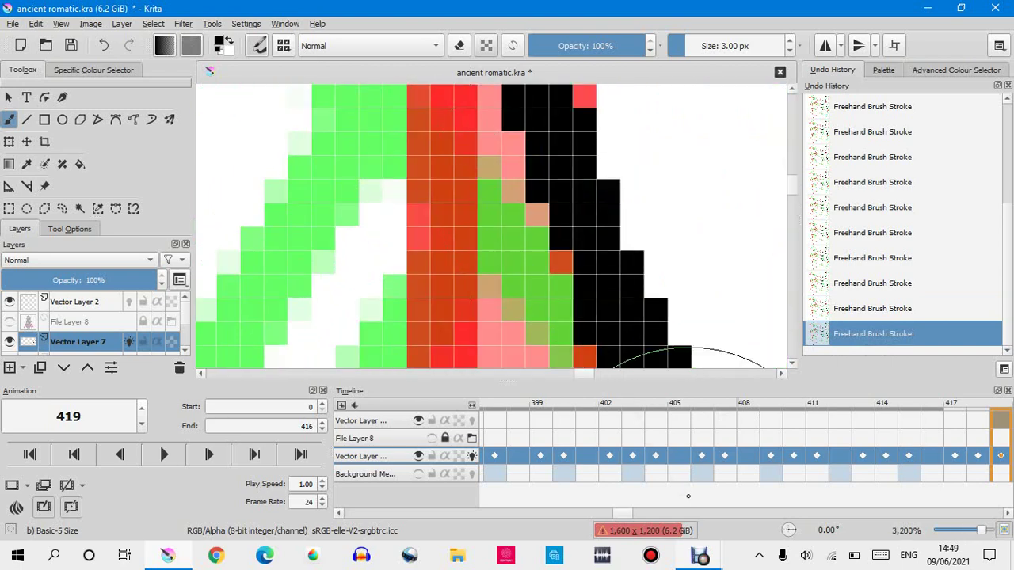
Turn off the pixel grid display on the canvas.
{"action": "scroll", "coordinate": [396, 193], "scroll_direction": "down", "scroll_amount": 5}
{"action": "scroll", "coordinate": [407, 193], "scroll_direction": "up", "scroll_amount": 5}
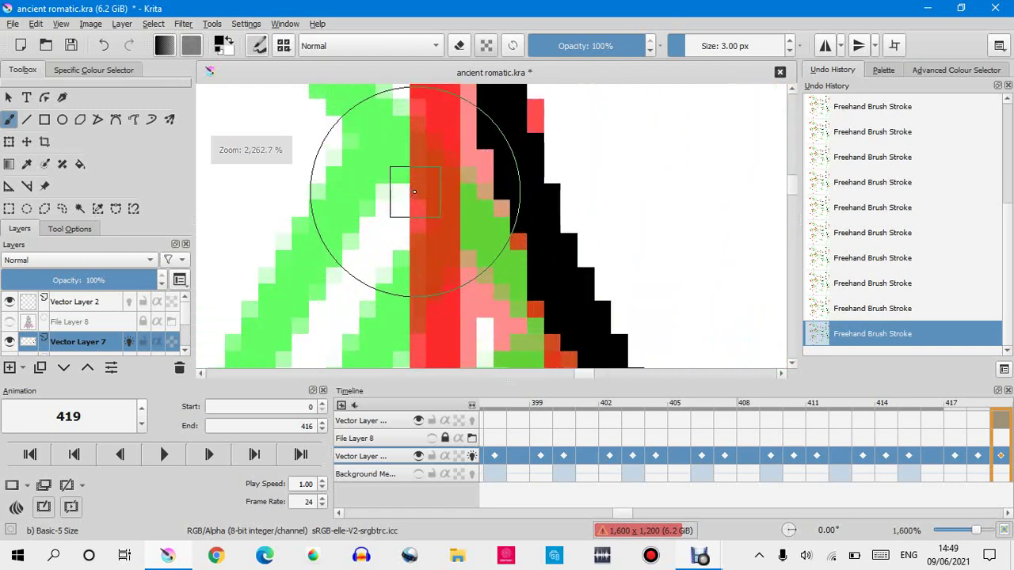
{"action": "scroll", "coordinate": [413, 192], "scroll_direction": "up", "scroll_amount": 2}
{"action": "left_click", "coordinate": [41, 25]}
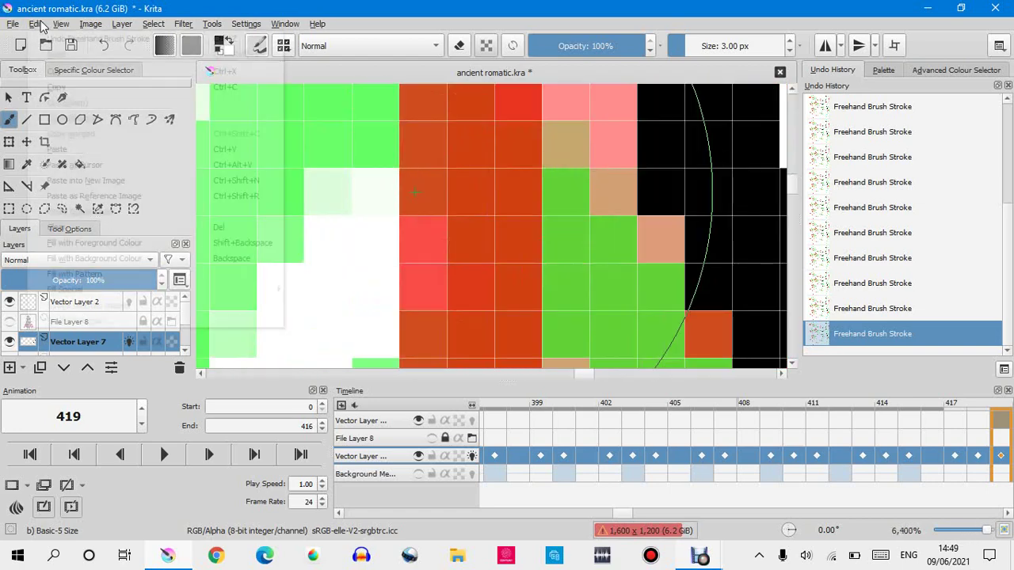
{"action": "left_click", "coordinate": [179, 26]}
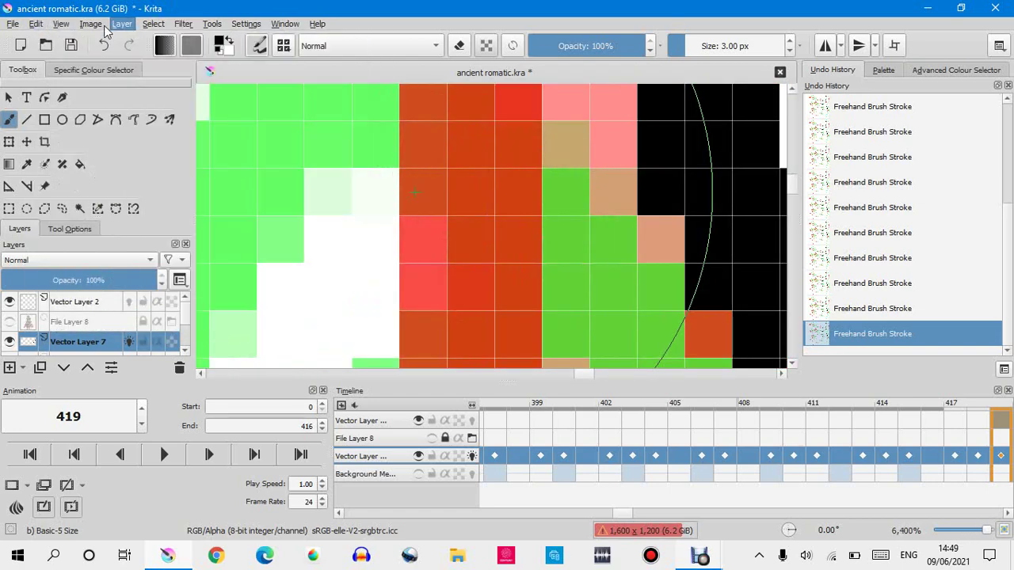
{"action": "left_click", "coordinate": [60, 24]}
{"action": "left_click", "coordinate": [111, 262]}
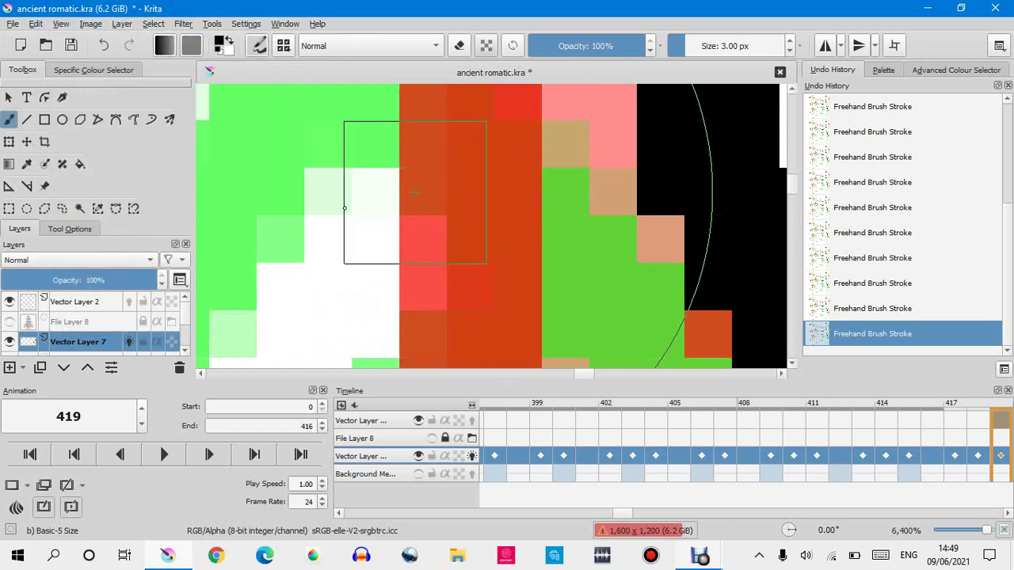
Widen the Timeline docker by shrinking the Animation docker beside it.
{"action": "scroll", "coordinate": [535, 201], "scroll_direction": "down", "scroll_amount": 7}
{"action": "scroll", "coordinate": [536, 202], "scroll_direction": "down", "scroll_amount": 8}
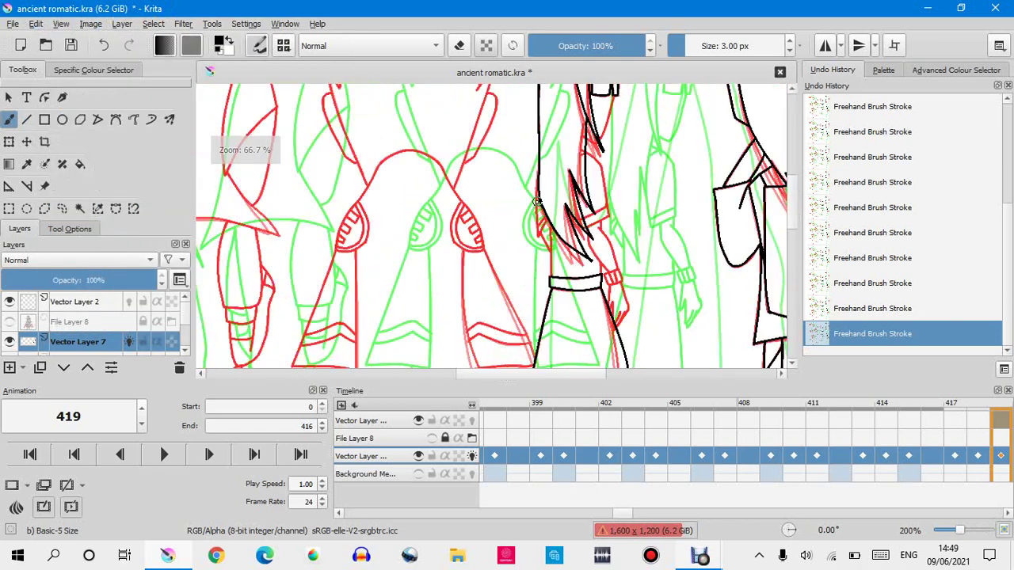
{"action": "scroll", "coordinate": [576, 184], "scroll_direction": "up", "scroll_amount": 6}
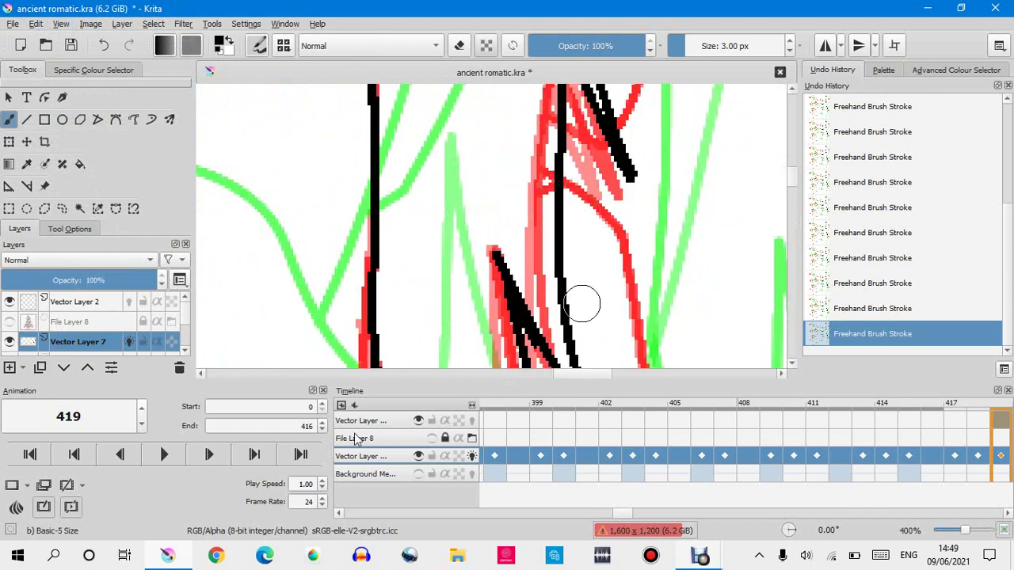
{"action": "left_click_drag", "start_coordinate": [333, 450], "coordinate": [4, 487]}
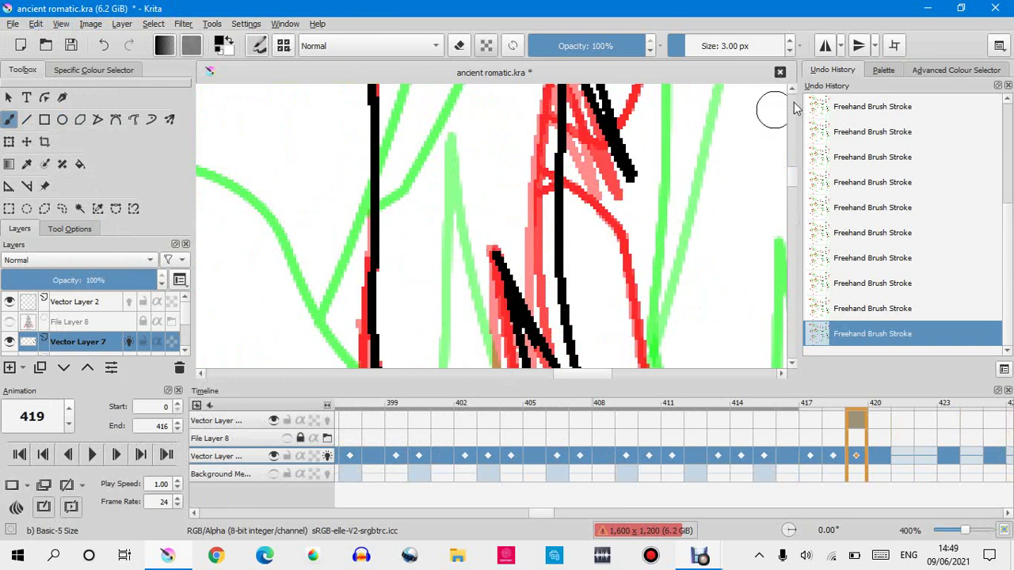
Ink the outer edge of the figure's upper arm in black, from the shoulder curve down to the sleeve band.
{"action": "scroll", "coordinate": [738, 165], "scroll_direction": "up", "scroll_amount": 2}
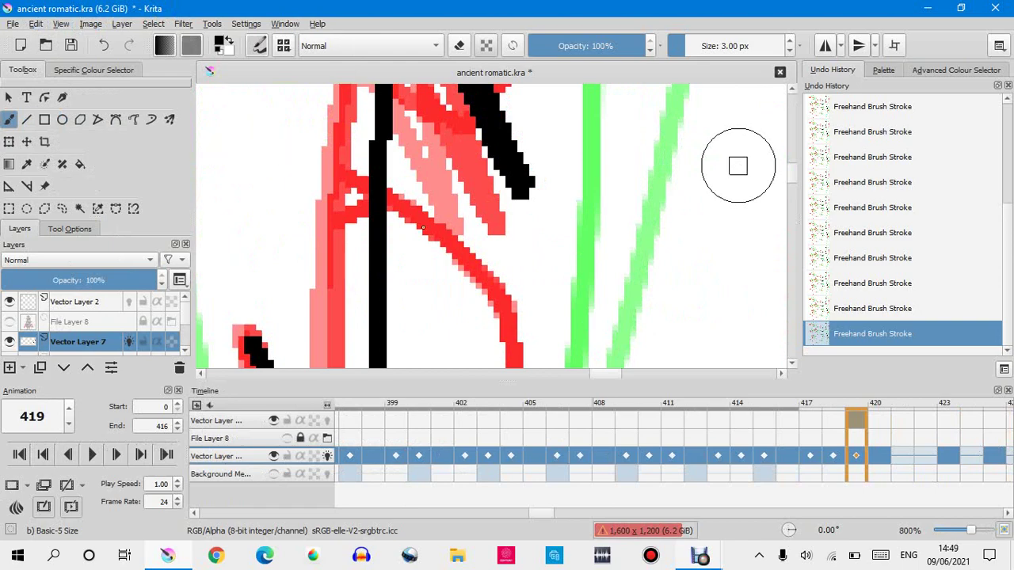
{"action": "mouse_move", "coordinate": [386, 191]}
{"action": "left_mouse_down"}
{"action": "mouse_move", "coordinate": [481, 277]}
{"action": "mouse_move", "coordinate": [515, 363]}
{"action": "left_mouse_up"}
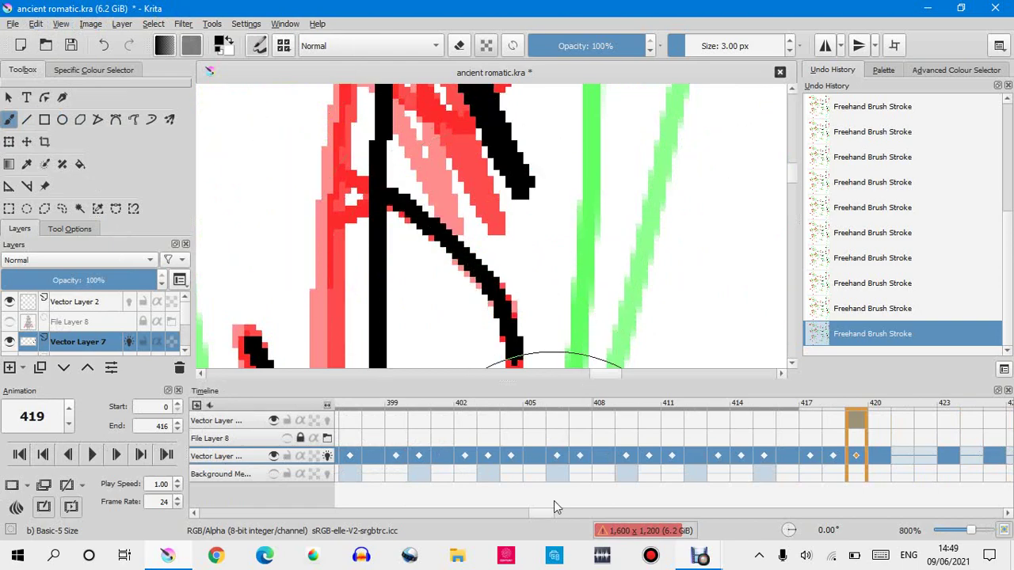
{"action": "scroll", "coordinate": [475, 261], "scroll_direction": "down", "scroll_amount": 8}
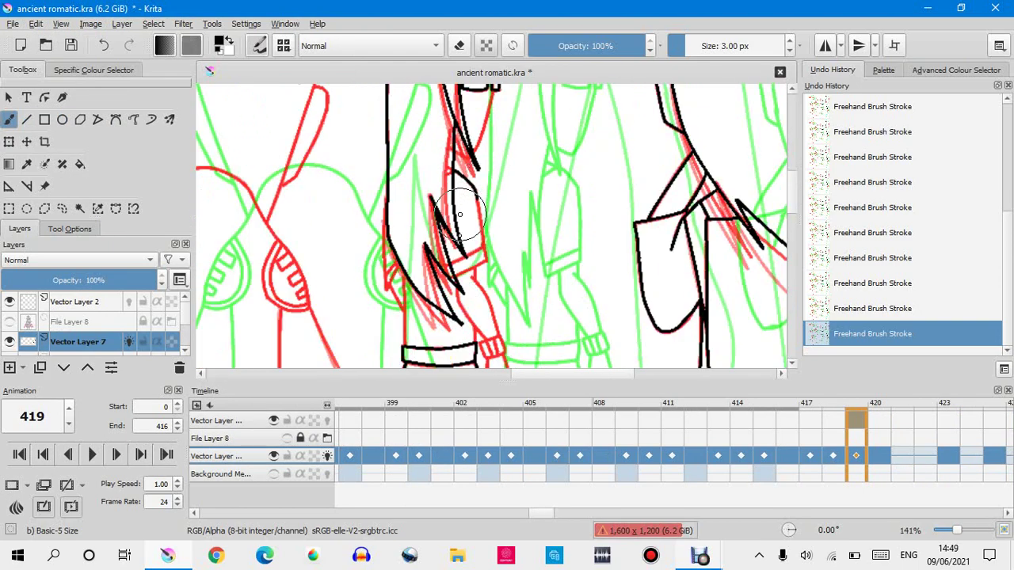
{"action": "scroll", "coordinate": [459, 214], "scroll_direction": "up", "scroll_amount": 5}
{"action": "scroll", "coordinate": [454, 278], "scroll_direction": "down", "scroll_amount": 2}
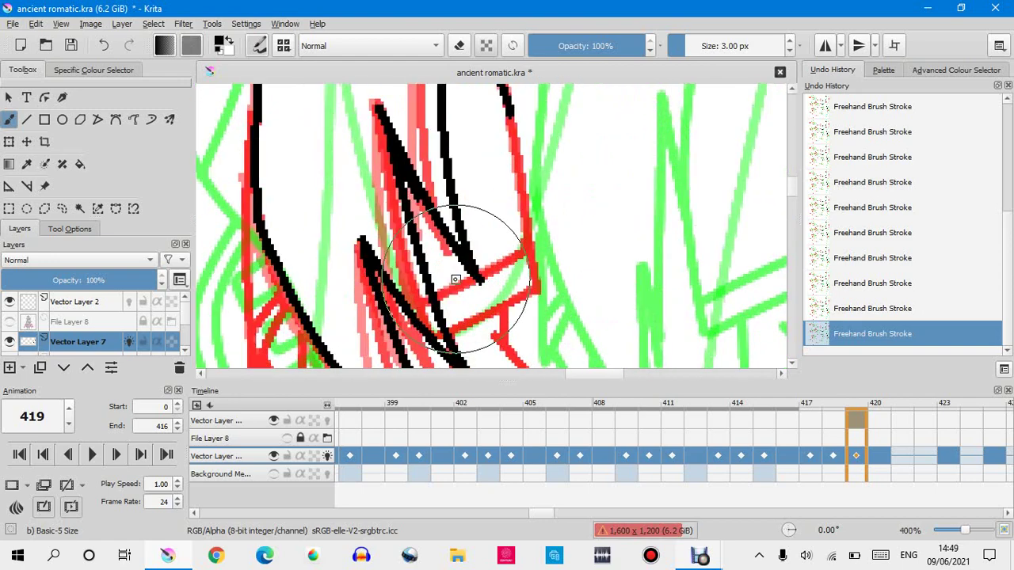
{"action": "left_click_drag", "start_coordinate": [501, 87], "coordinate": [548, 281]}
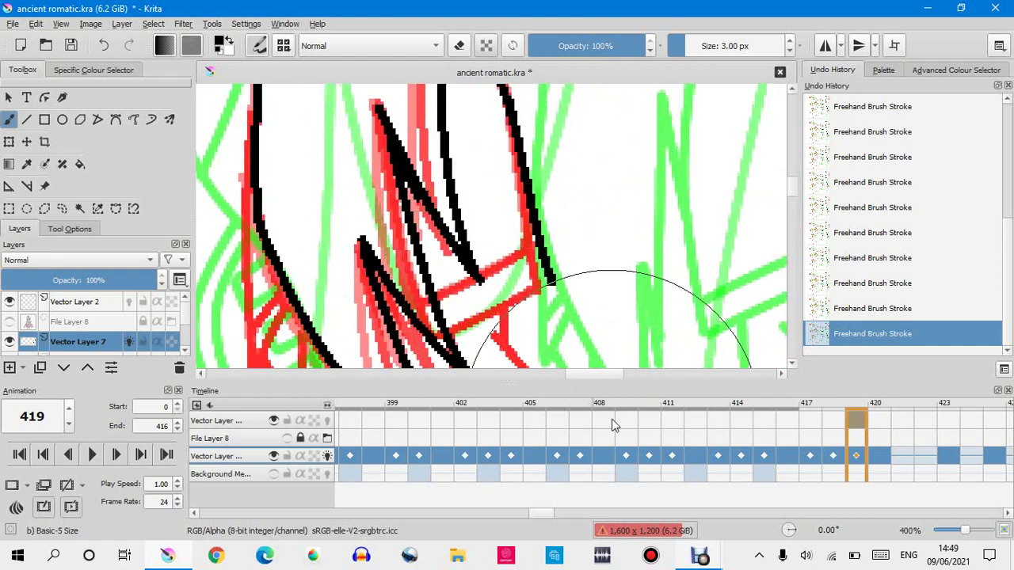
Ink the sleeve band's lower edge in black across to the arm's outer line, redrawing the stroke until it meets that line cleanly.
{"action": "left_click_drag", "start_coordinate": [443, 337], "coordinate": [559, 281]}
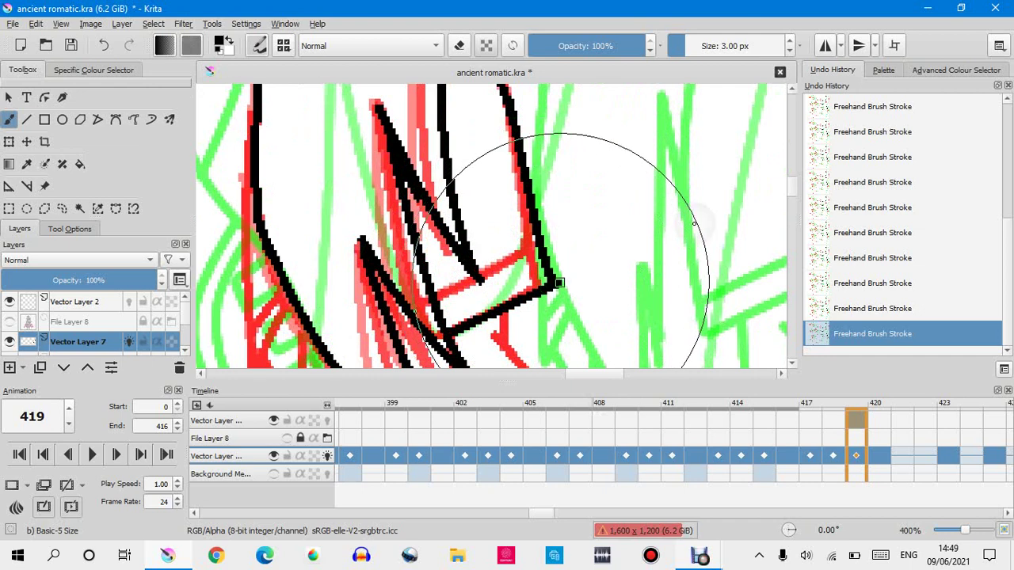
{"action": "left_click", "coordinate": [858, 308]}
{"action": "key", "text": "ctrl+shift+z"}
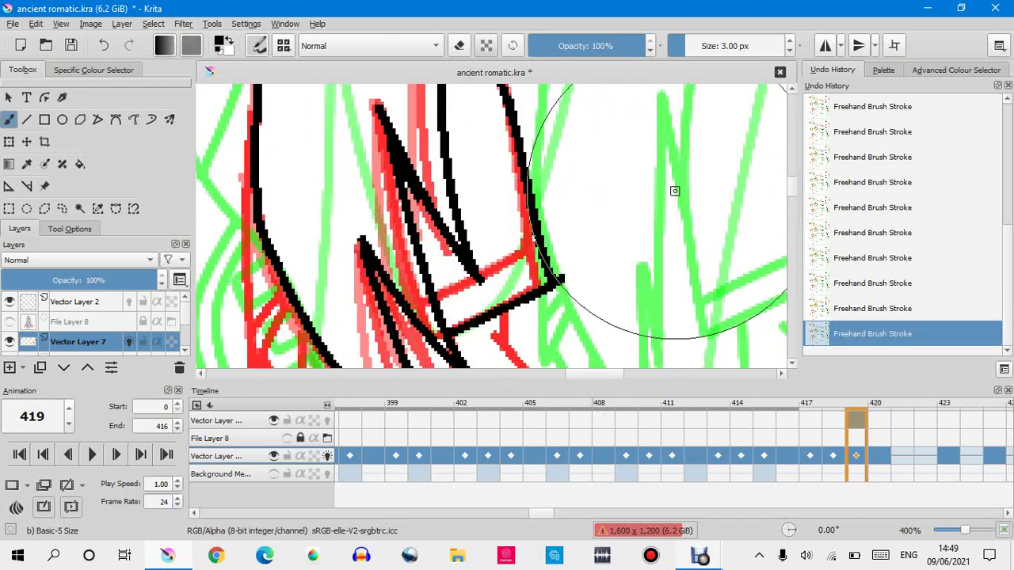
{"action": "left_click", "coordinate": [830, 311]}
{"action": "key", "text": "ctrl+shift+z"}
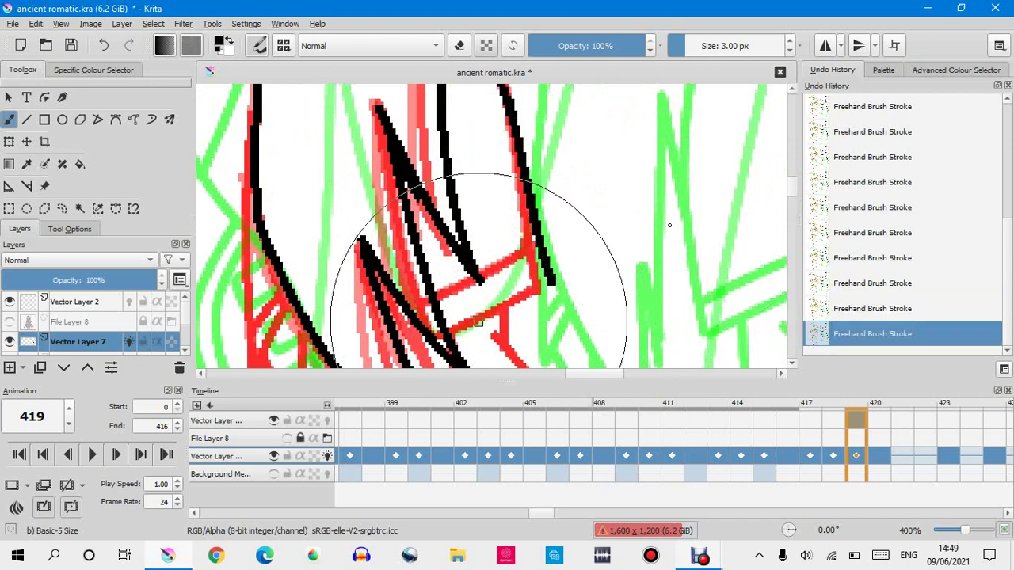
{"action": "left_click", "coordinate": [841, 308]}
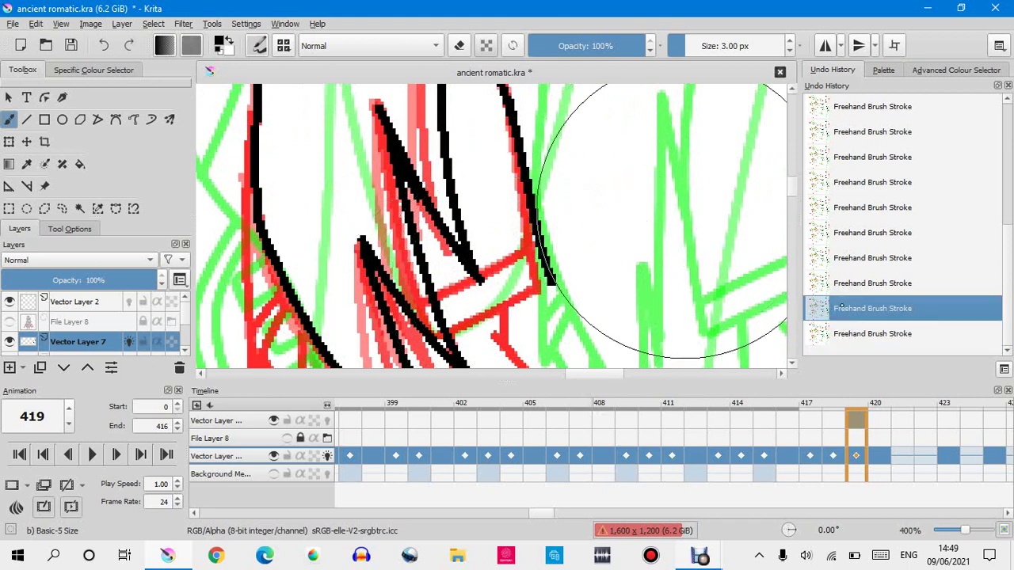
{"action": "key", "text": "ctrl+shift+z"}
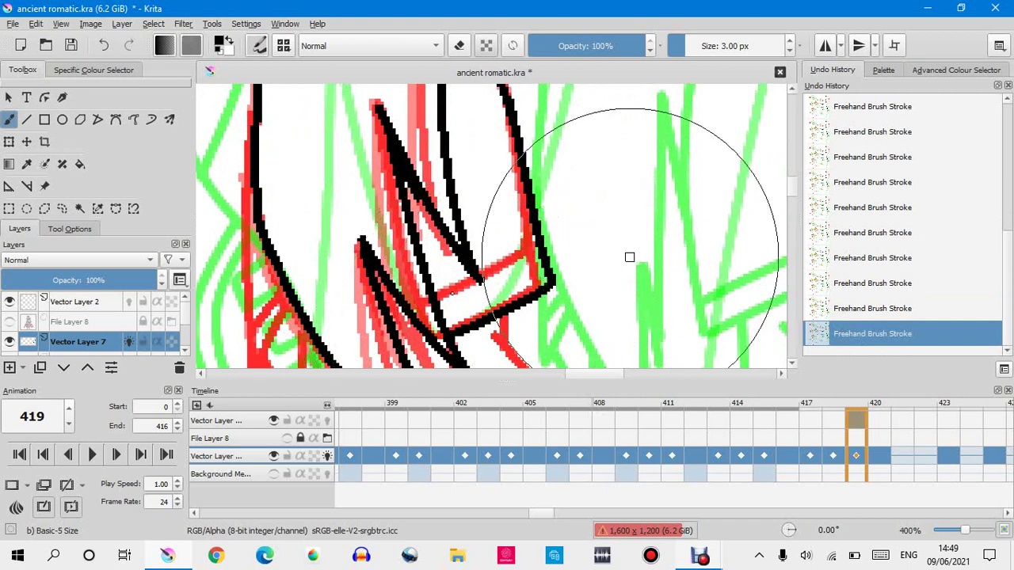
Ink the sleeve band's upper edge across to the arm's outer line, undoing the first stroke and redrawing it.
{"action": "left_click_drag", "start_coordinate": [444, 295], "coordinate": [519, 255]}
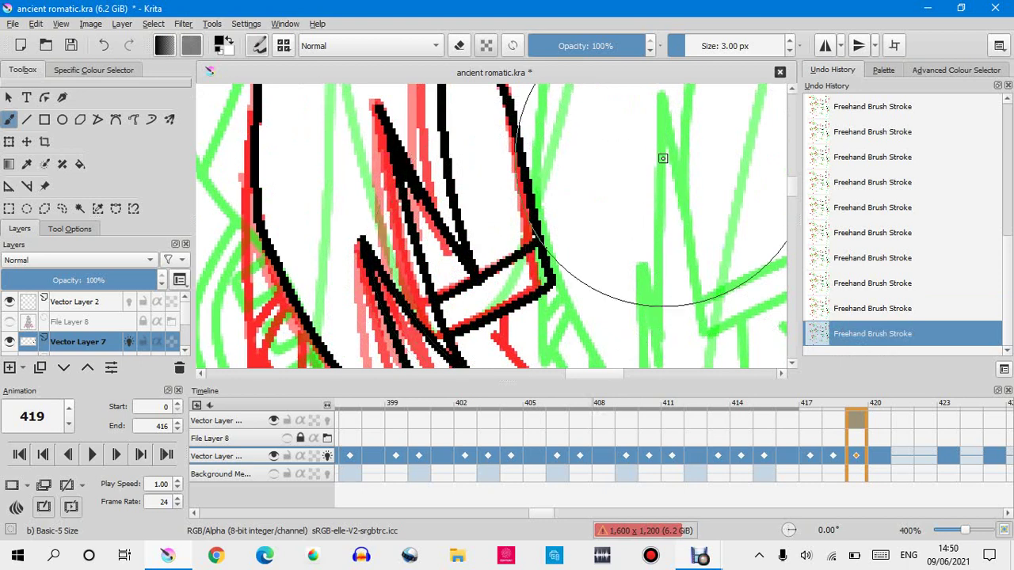
{"action": "left_click", "coordinate": [888, 311]}
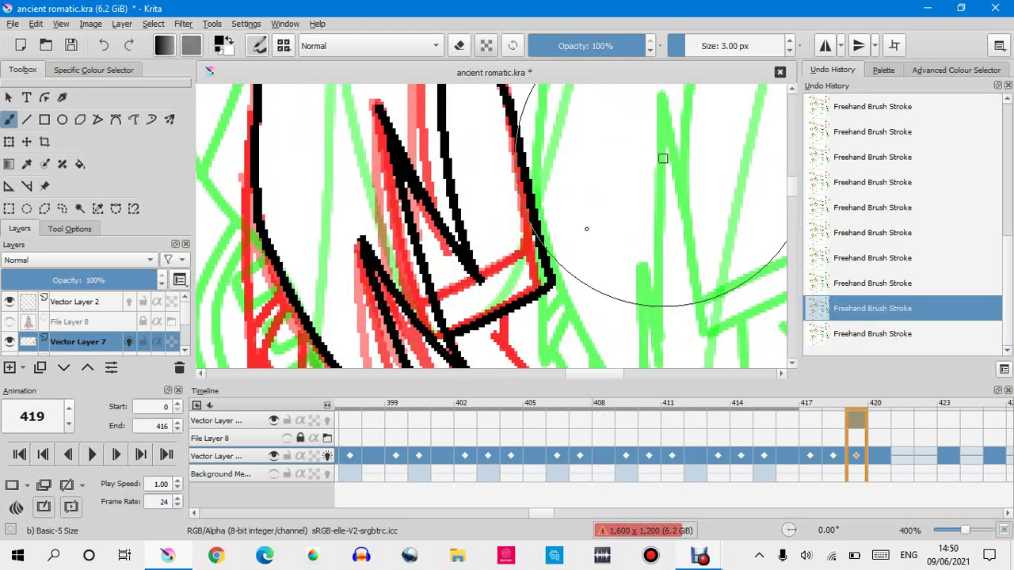
{"action": "key", "text": "ctrl+shift+z"}
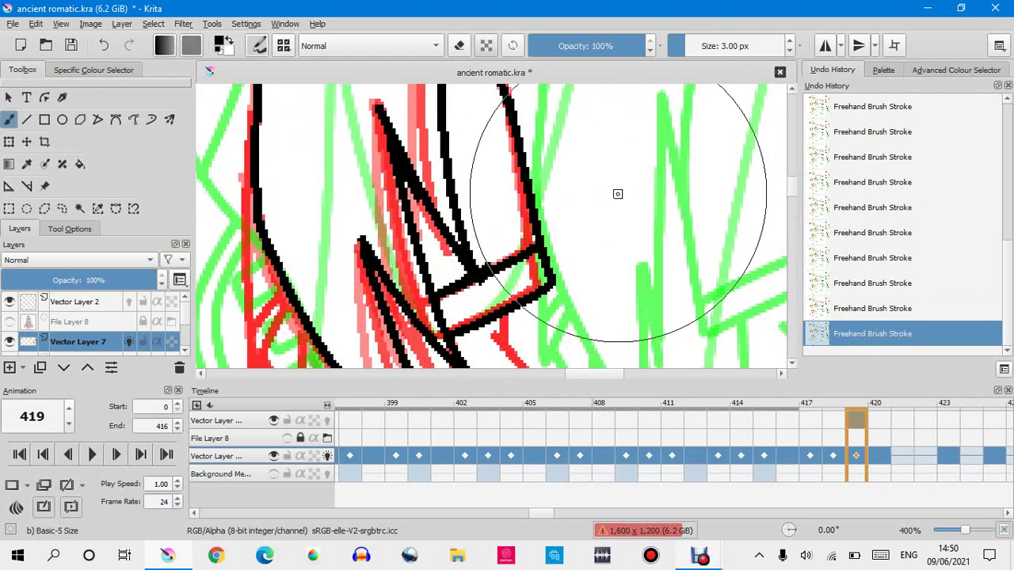
Ink the forearm's outer edge from just under the sleeve band toward the wrist, undoing and redrawing the stroke until it follows the red sketch.
{"action": "scroll", "coordinate": [618, 193], "scroll_direction": "down", "scroll_amount": 5}
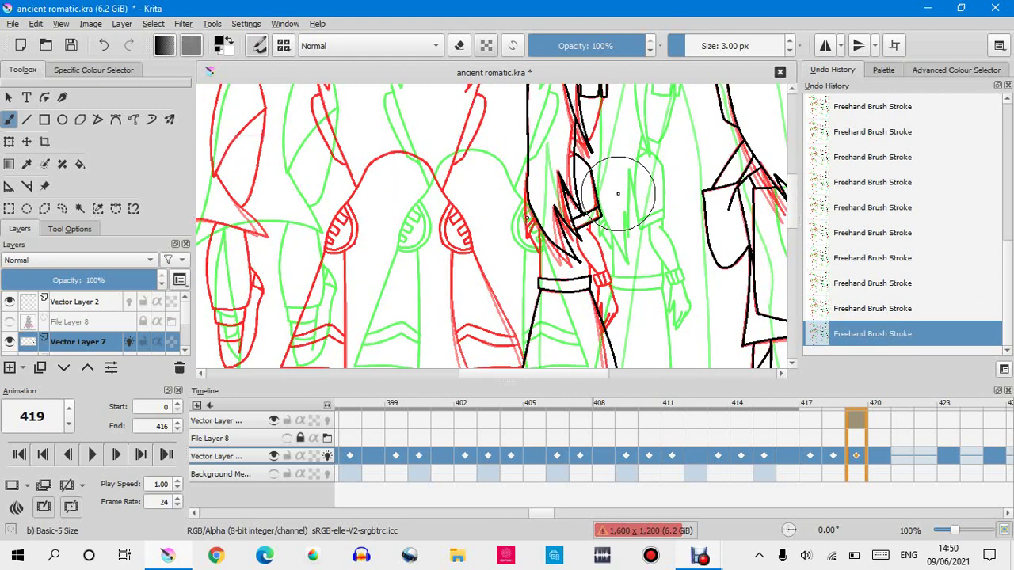
{"action": "scroll", "coordinate": [618, 193], "scroll_direction": "up", "scroll_amount": 6}
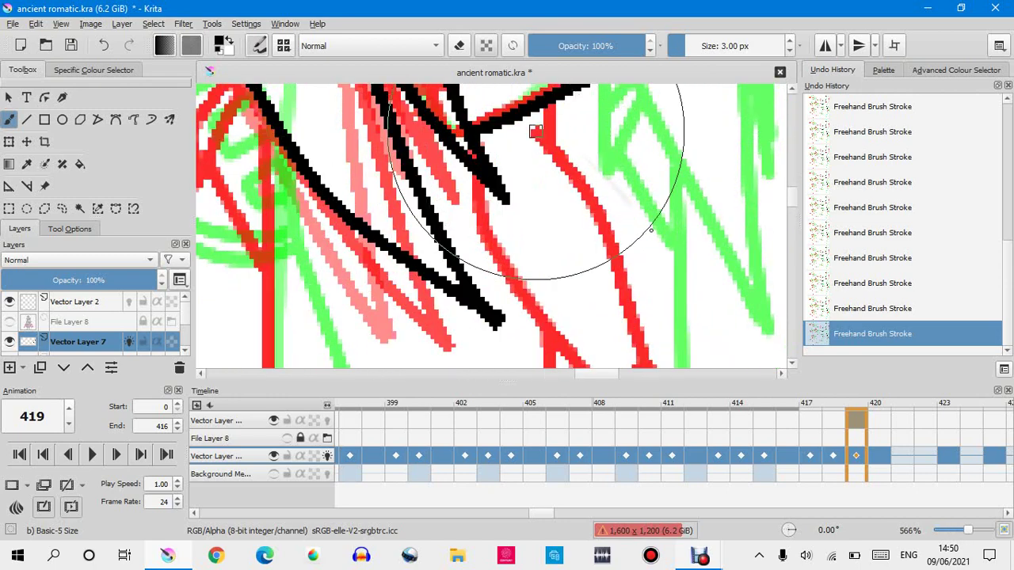
{"action": "mouse_move", "coordinate": [532, 127]}
{"action": "left_mouse_down"}
{"action": "mouse_move", "coordinate": [591, 194]}
{"action": "mouse_move", "coordinate": [699, 492]}
{"action": "left_mouse_up"}
{"action": "left_click", "coordinate": [831, 309]}
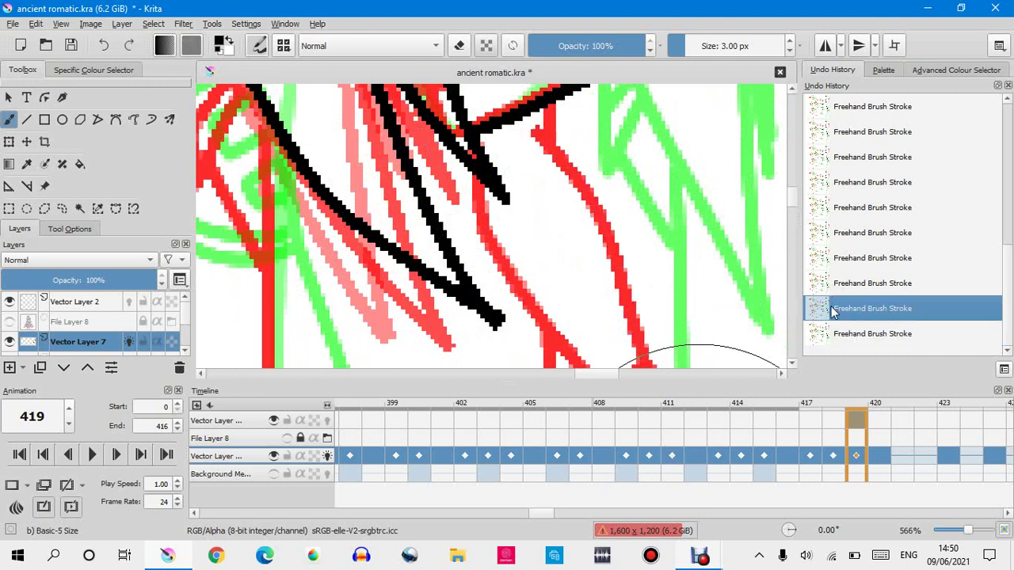
{"action": "left_click", "coordinate": [831, 334]}
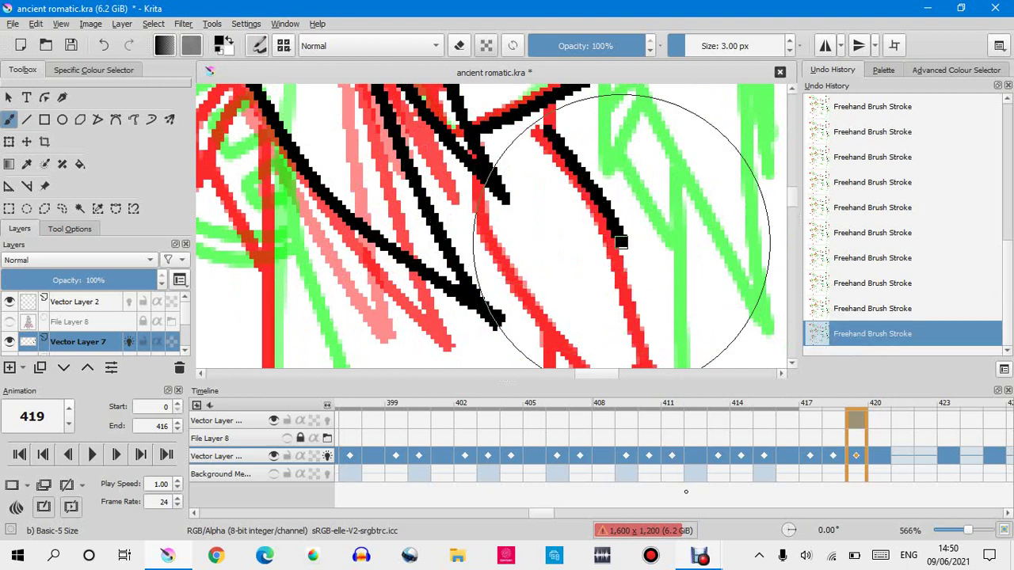
{"action": "left_click", "coordinate": [837, 309]}
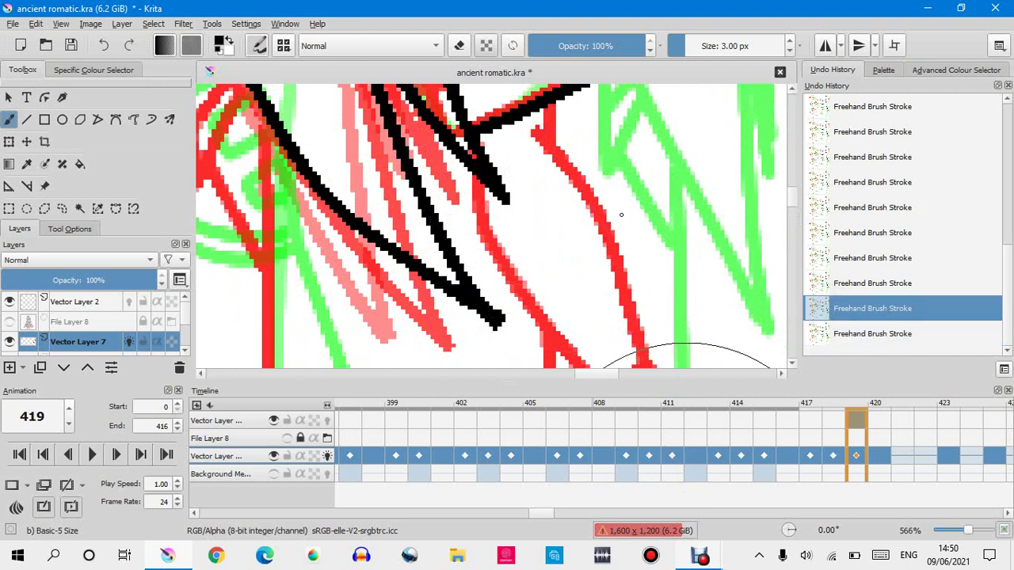
{"action": "left_click", "coordinate": [832, 334]}
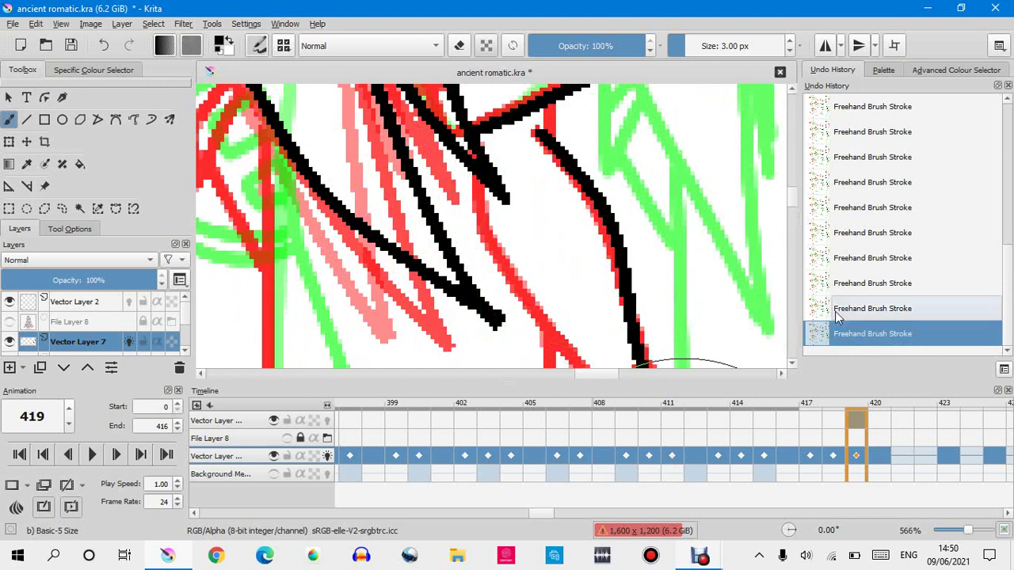
{"action": "left_click", "coordinate": [837, 310]}
{"action": "left_click", "coordinate": [832, 333]}
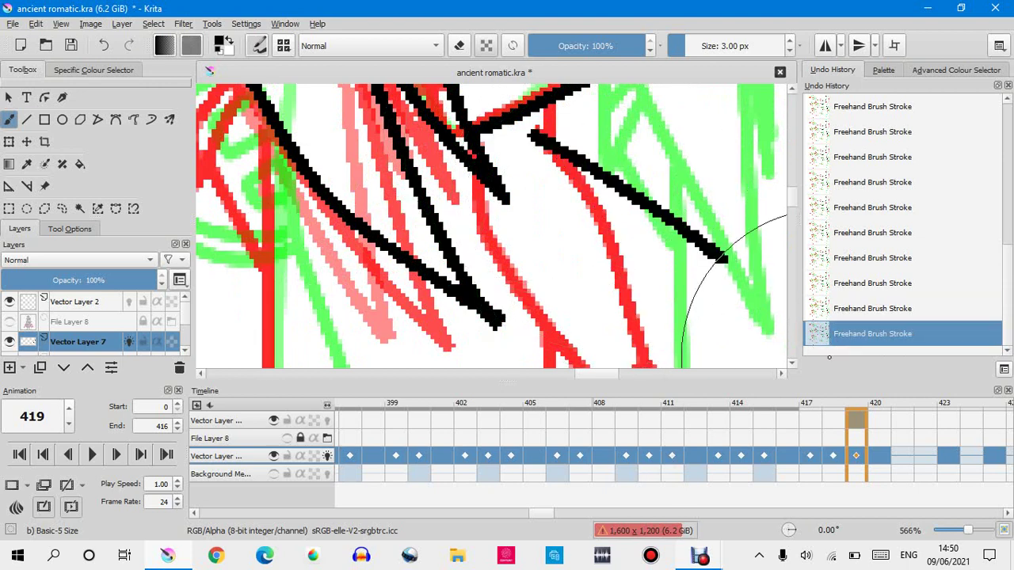
{"action": "left_click", "coordinate": [822, 310]}
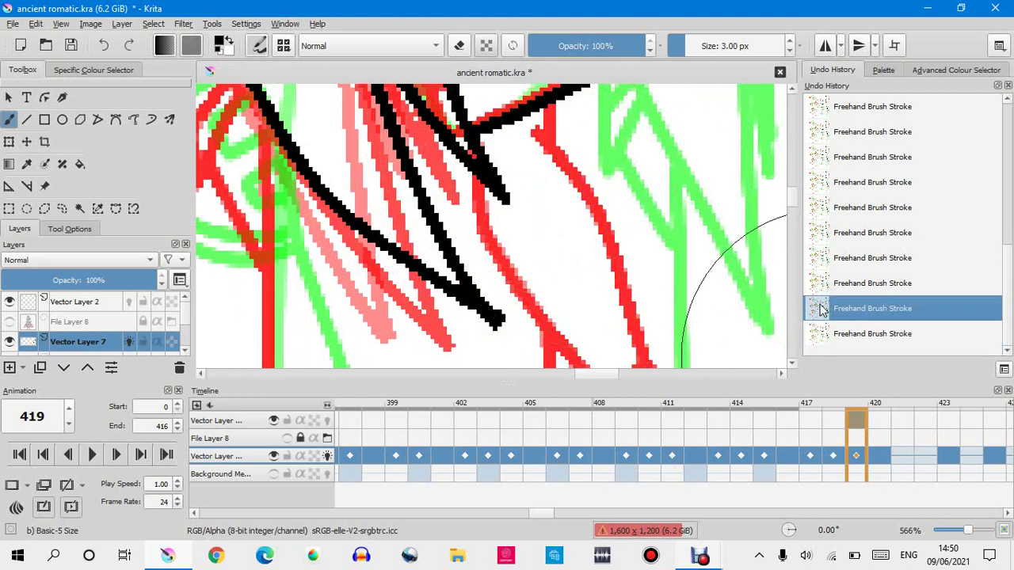
{"action": "left_click", "coordinate": [823, 334]}
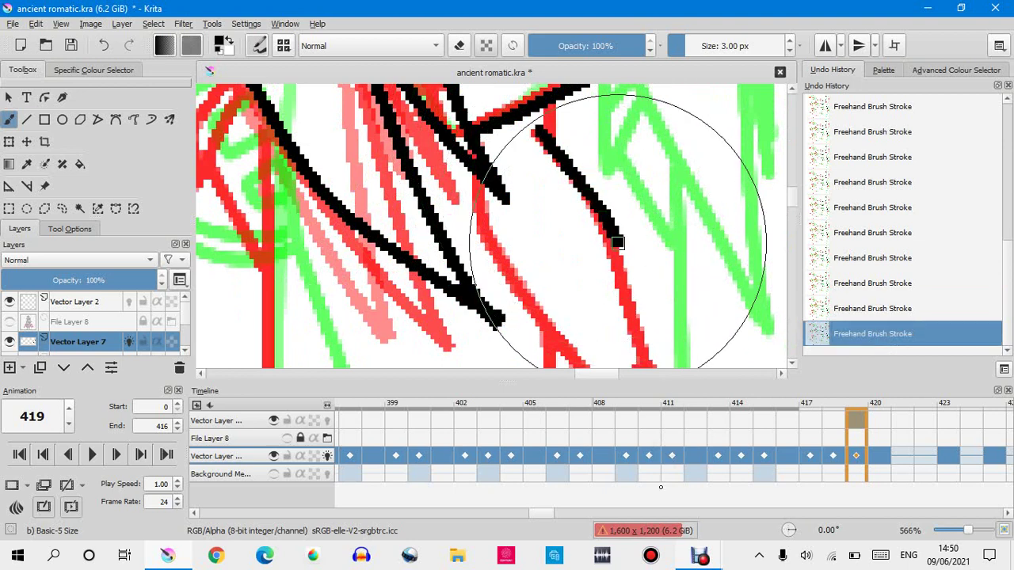
{"action": "left_click", "coordinate": [841, 311]}
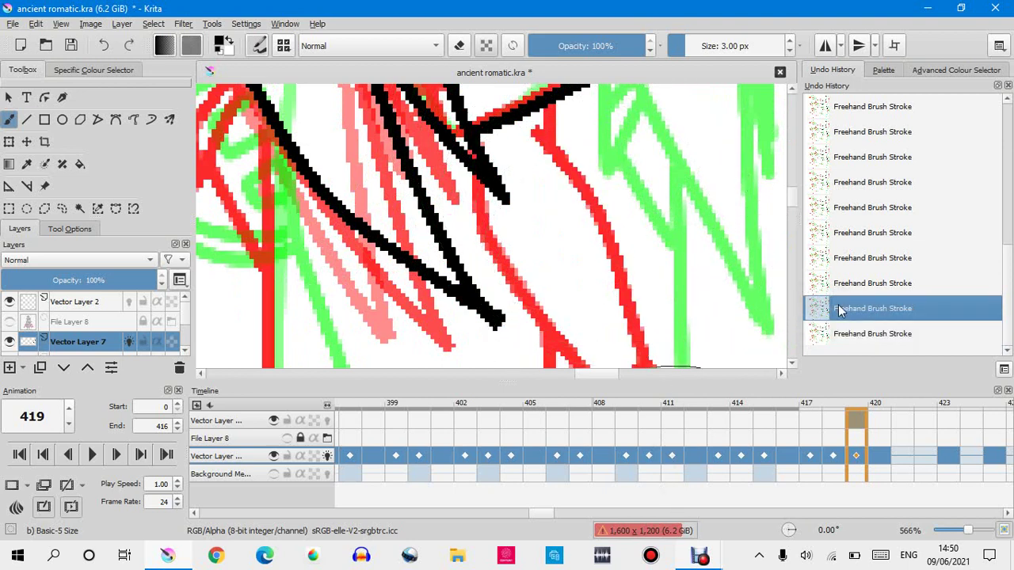
{"action": "left_click", "coordinate": [840, 333]}
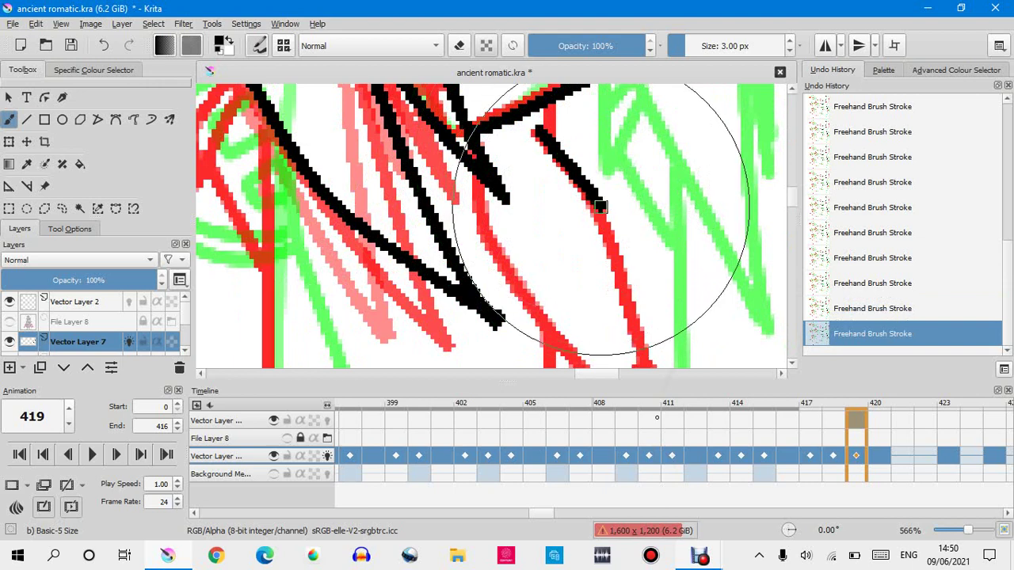
{"action": "left_click", "coordinate": [824, 309]}
{"action": "left_click_drag", "start_coordinate": [552, 154], "coordinate": [626, 279]}
{"action": "left_click", "coordinate": [830, 310]}
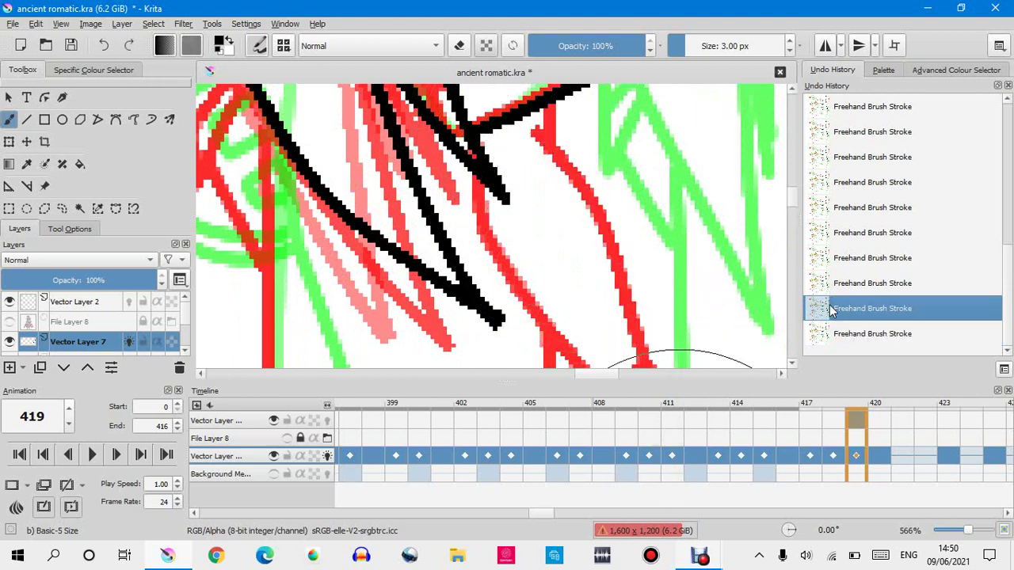
{"action": "mouse_move", "coordinate": [564, 162]}
{"action": "left_mouse_down"}
{"action": "mouse_move", "coordinate": [615, 236]}
{"action": "mouse_move", "coordinate": [630, 289]}
{"action": "left_mouse_up"}
{"action": "left_click", "coordinate": [841, 316]}
{"action": "mouse_move", "coordinate": [547, 131]}
{"action": "left_mouse_down"}
{"action": "mouse_move", "coordinate": [600, 193]}
{"action": "mouse_move", "coordinate": [600, 248]}
{"action": "mouse_move", "coordinate": [623, 260]}
{"action": "mouse_move", "coordinate": [653, 371]}
{"action": "left_mouse_up"}
{"action": "left_click", "coordinate": [845, 316]}
{"action": "mouse_move", "coordinate": [539, 128]}
{"action": "left_mouse_down"}
{"action": "mouse_move", "coordinate": [610, 247]}
{"action": "mouse_move", "coordinate": [629, 339]}
{"action": "mouse_move", "coordinate": [648, 369]}
{"action": "left_mouse_up"}
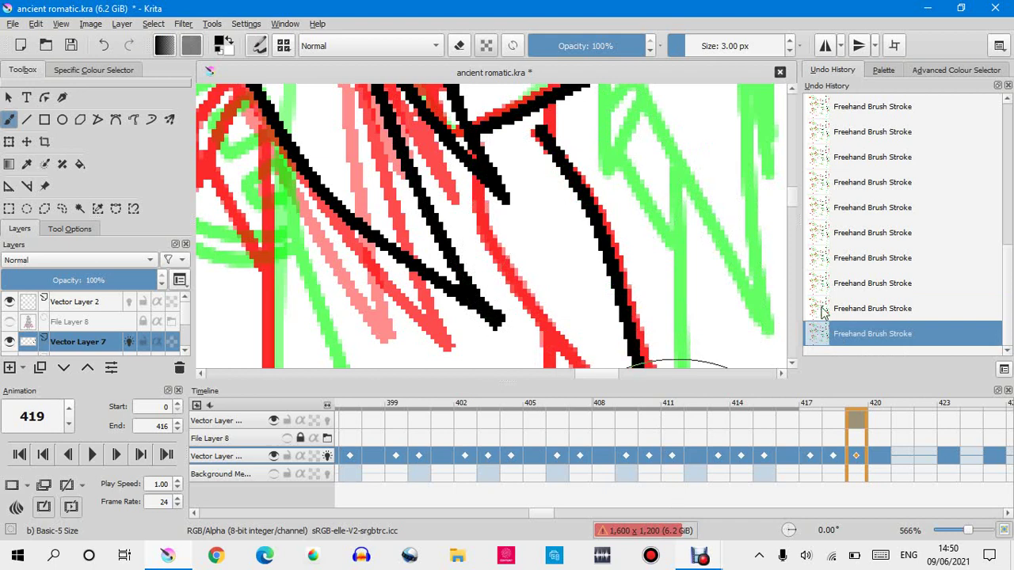
{"action": "left_click", "coordinate": [824, 309]}
{"action": "left_click", "coordinate": [824, 333]}
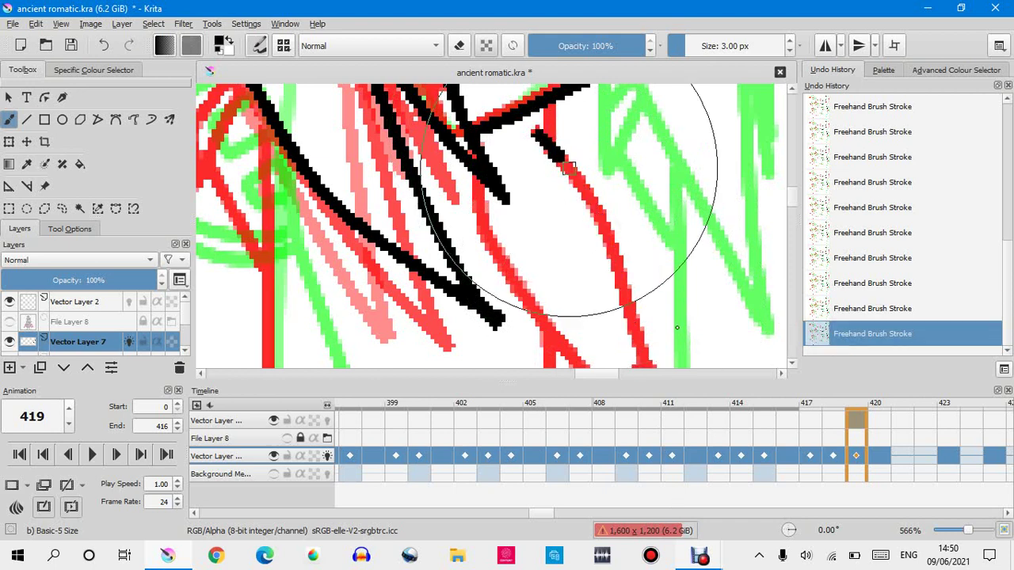
{"action": "mouse_move", "coordinate": [614, 250]}
{"action": "left_mouse_down"}
{"action": "mouse_move", "coordinate": [611, 281]}
{"action": "mouse_move", "coordinate": [671, 486]}
{"action": "left_mouse_up"}
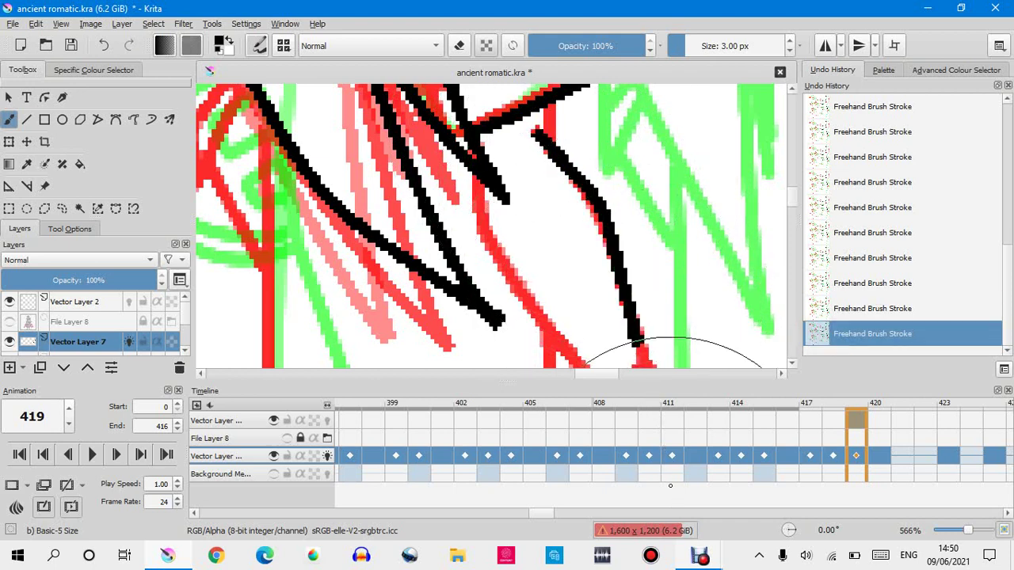
Try to connect the forearm's outer edge to the sleeve band with a short vertical stroke.
{"action": "left_click_drag", "start_coordinate": [551, 170], "coordinate": [547, 111]}
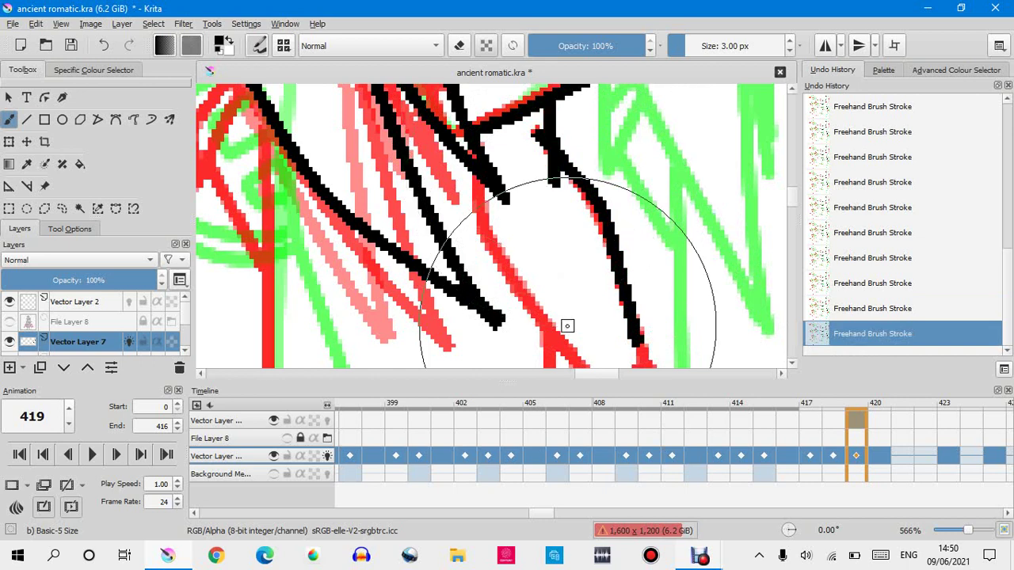
{"action": "left_click", "coordinate": [833, 308]}
{"action": "left_click", "coordinate": [551, 108]}
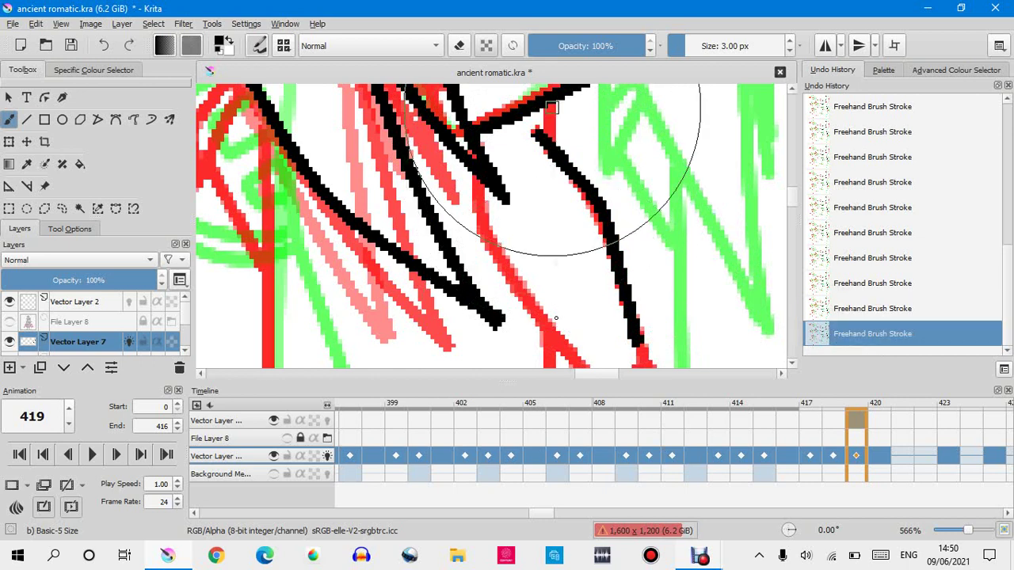
{"action": "left_click", "coordinate": [821, 308]}
{"action": "key", "text": "ctrl+shift+z"}
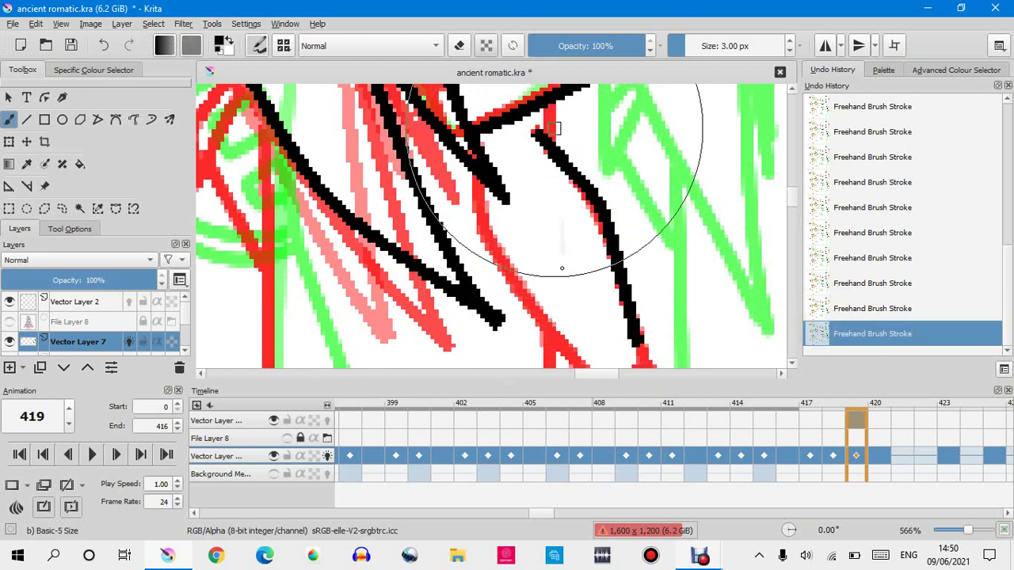
{"action": "left_click", "coordinate": [829, 308]}
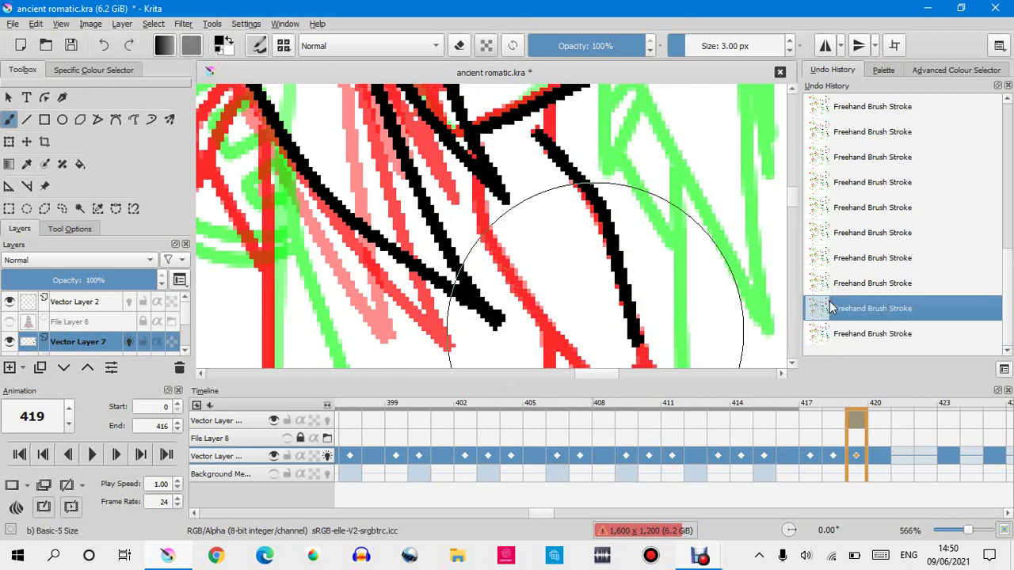
Ink the upper part of the forearm's inner edge along the red sketch, undoing the first stroke and redrawing it.
{"action": "key", "text": "ctrl+shift+z"}
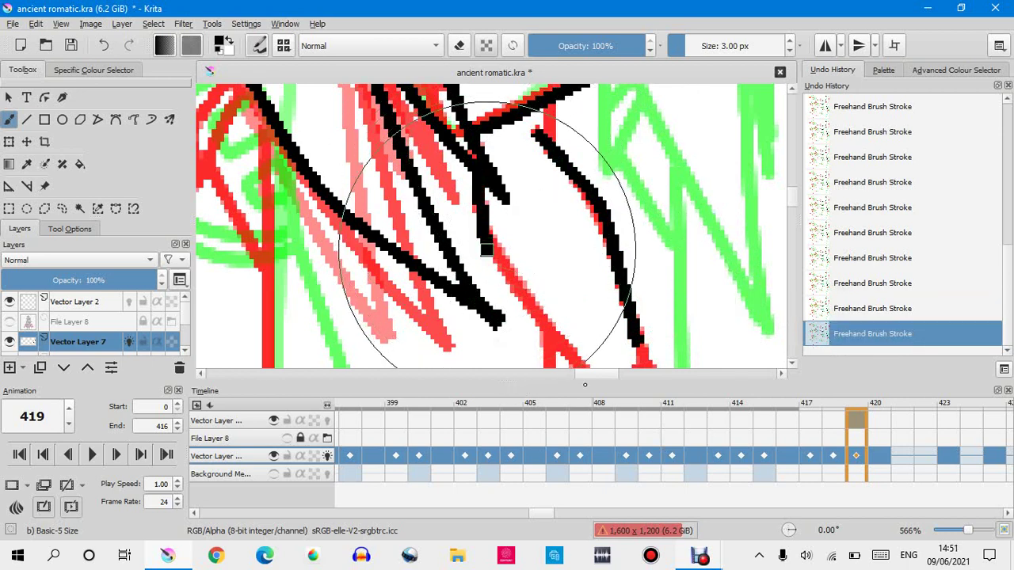
{"action": "left_click", "coordinate": [843, 313]}
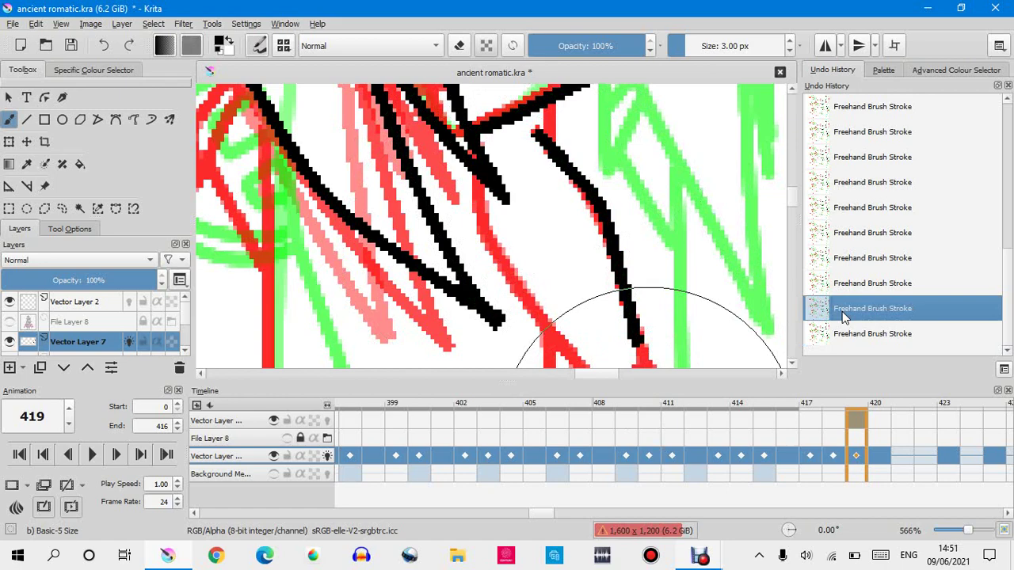
{"action": "key", "text": "ctrl+shift+z"}
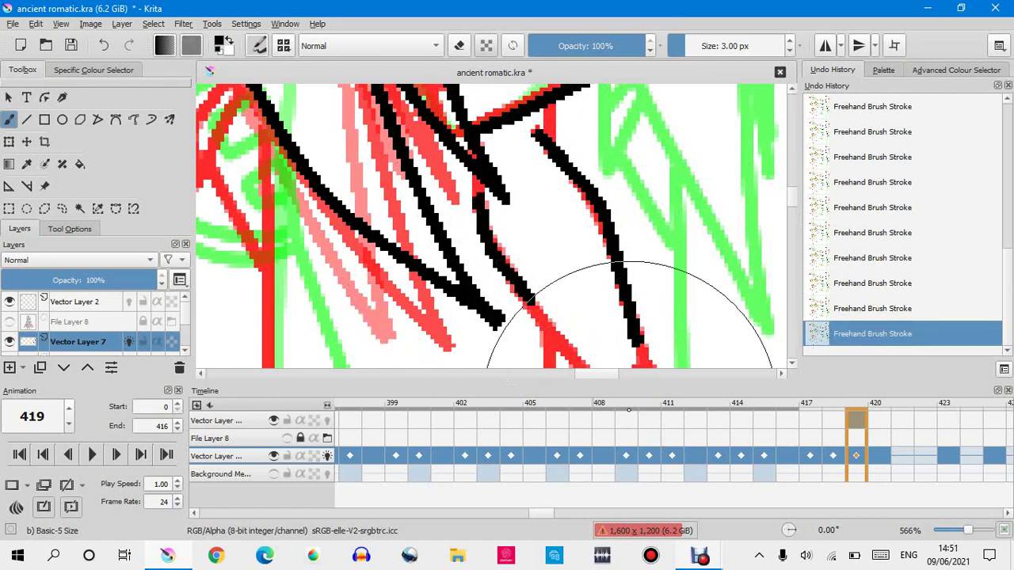
Close the gap between the sleeve band and the forearm's outer edge with a short vertical black stroke over the red line.
{"action": "scroll", "coordinate": [552, 98], "scroll_direction": "up", "scroll_amount": 8}
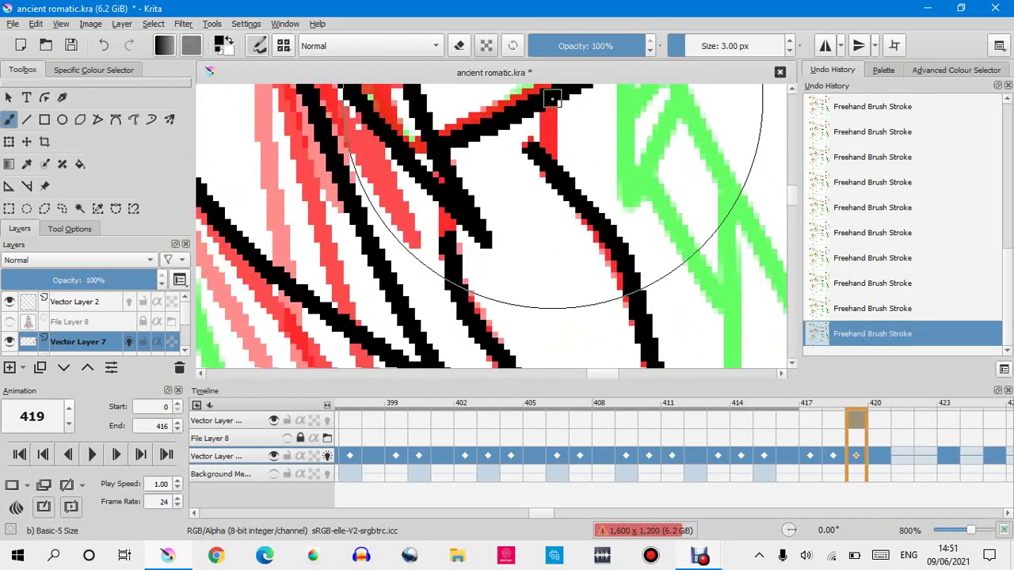
{"action": "scroll", "coordinate": [552, 98], "scroll_direction": "down", "scroll_amount": 2}
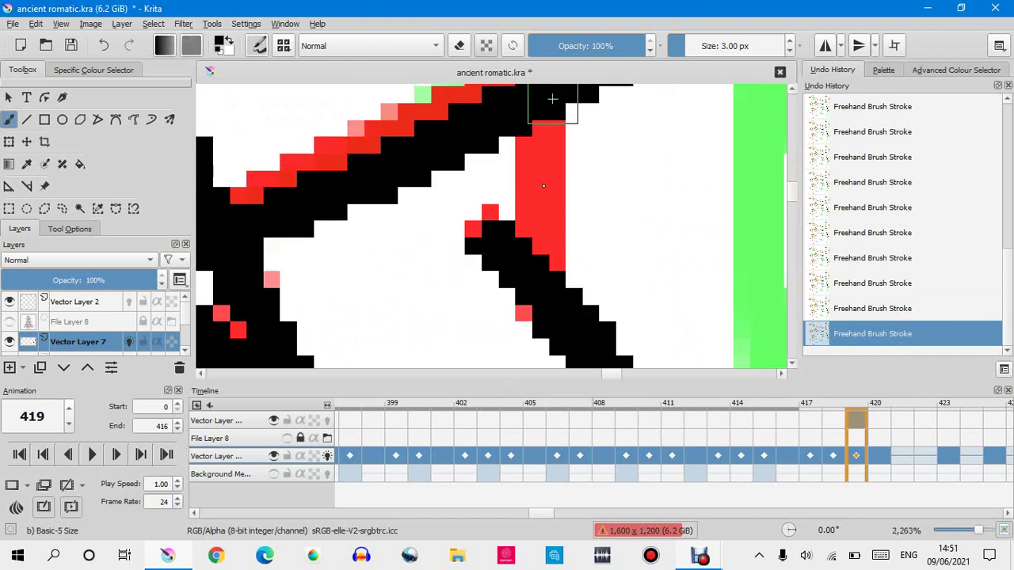
{"action": "mouse_move", "coordinate": [544, 185]}
{"action": "left_mouse_down"}
{"action": "mouse_move", "coordinate": [533, 254]}
{"action": "mouse_move", "coordinate": [576, 446]}
{"action": "left_mouse_up"}
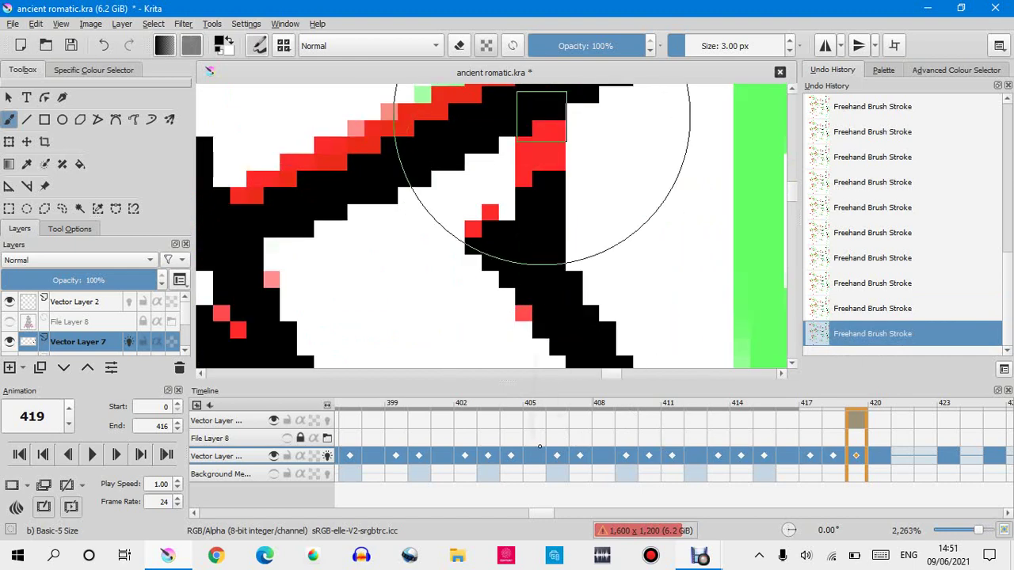
Connect the top of the forearm's inner edge to the hair line with short black strokes over the exposed red pixels.
{"action": "scroll", "coordinate": [507, 156], "scroll_direction": "down", "scroll_amount": 3}
{"action": "scroll", "coordinate": [507, 156], "scroll_direction": "down", "scroll_amount": 1}
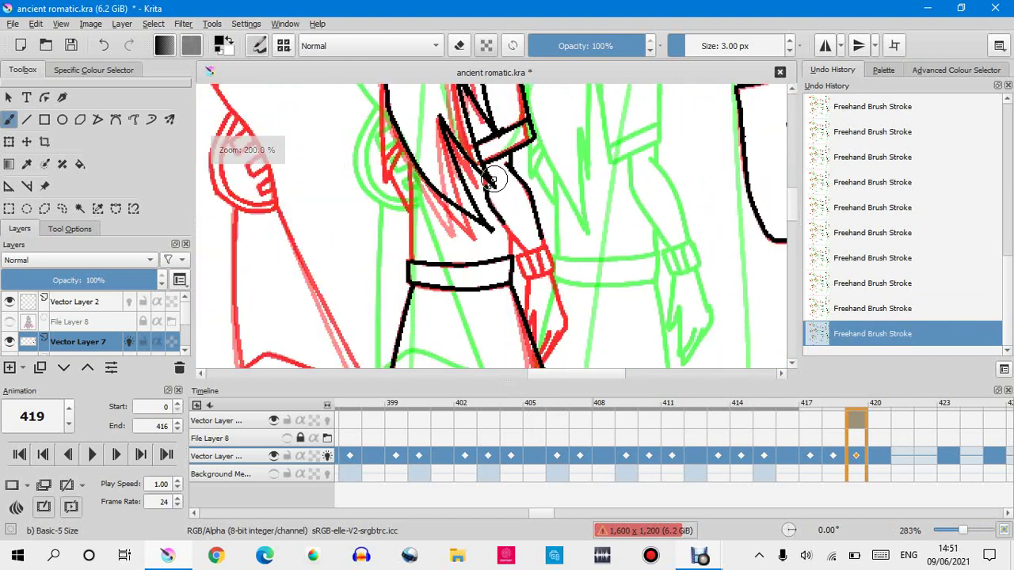
{"action": "scroll", "coordinate": [481, 162], "scroll_direction": "up", "scroll_amount": 5}
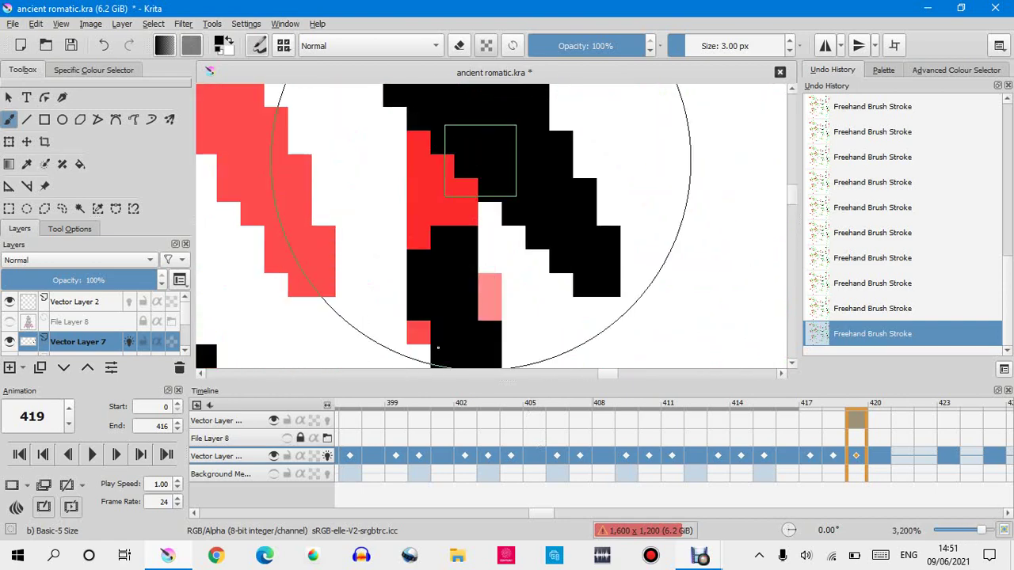
{"action": "mouse_move", "coordinate": [481, 162]}
{"action": "left_mouse_down"}
{"action": "mouse_move", "coordinate": [435, 203]}
{"action": "mouse_move", "coordinate": [441, 324]}
{"action": "left_mouse_up"}
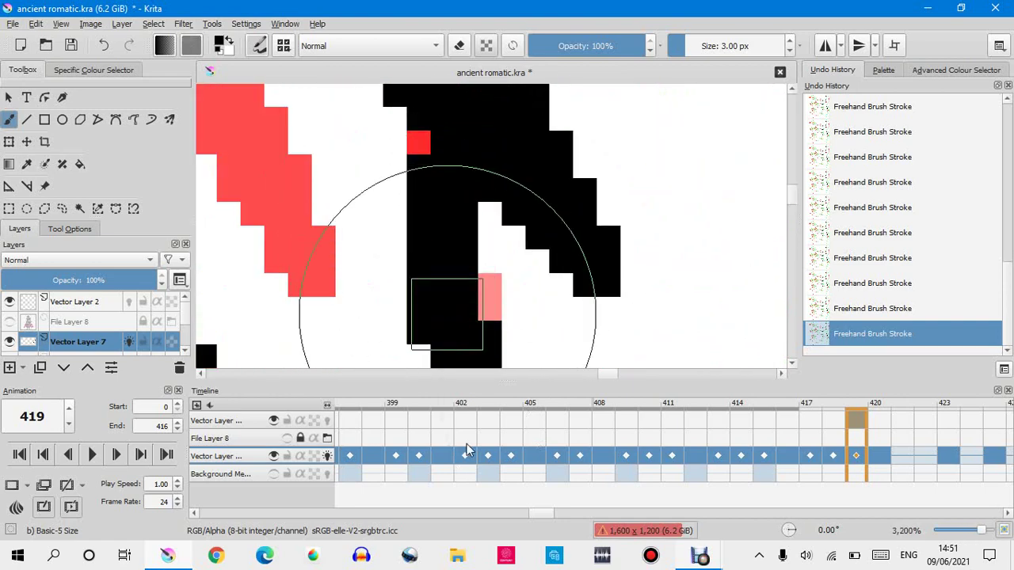
{"action": "left_click", "coordinate": [467, 449]}
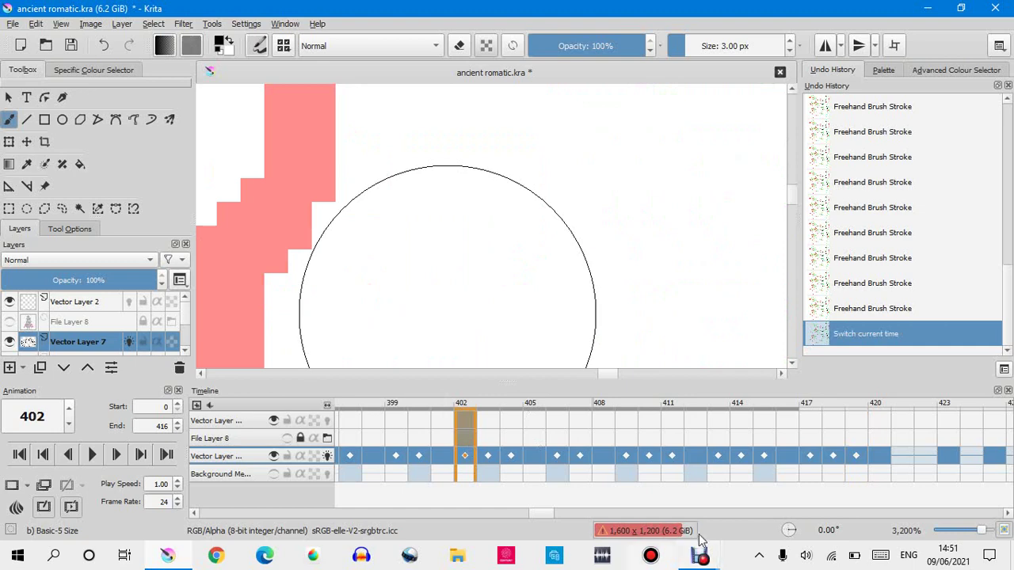
{"action": "left_click", "coordinate": [857, 456]}
{"action": "scroll", "coordinate": [539, 277], "scroll_direction": "down", "scroll_amount": 4}
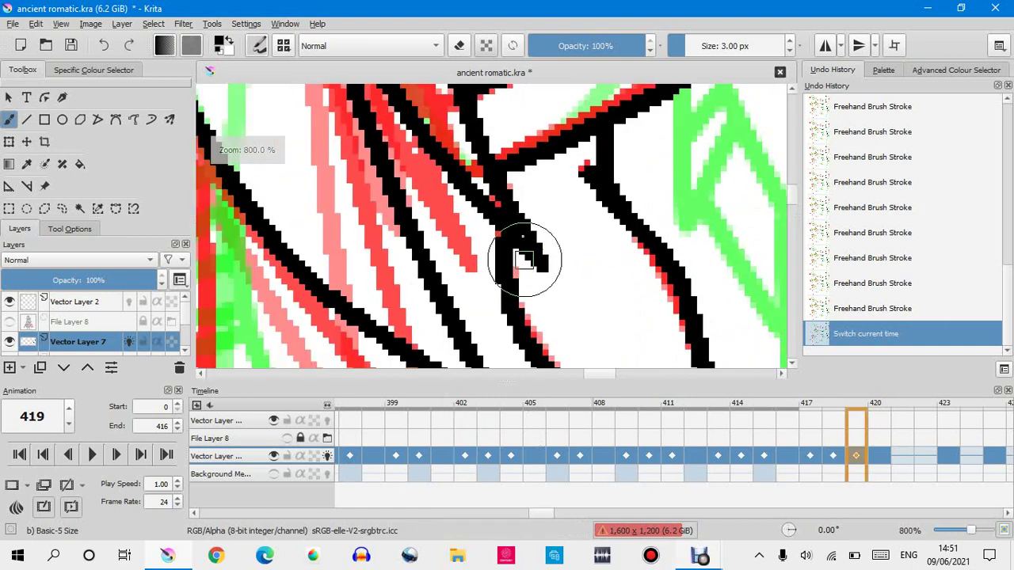
{"action": "scroll", "coordinate": [513, 233], "scroll_direction": "up", "scroll_amount": 4}
{"action": "left_click_drag", "start_coordinate": [464, 261], "coordinate": [455, 337]}
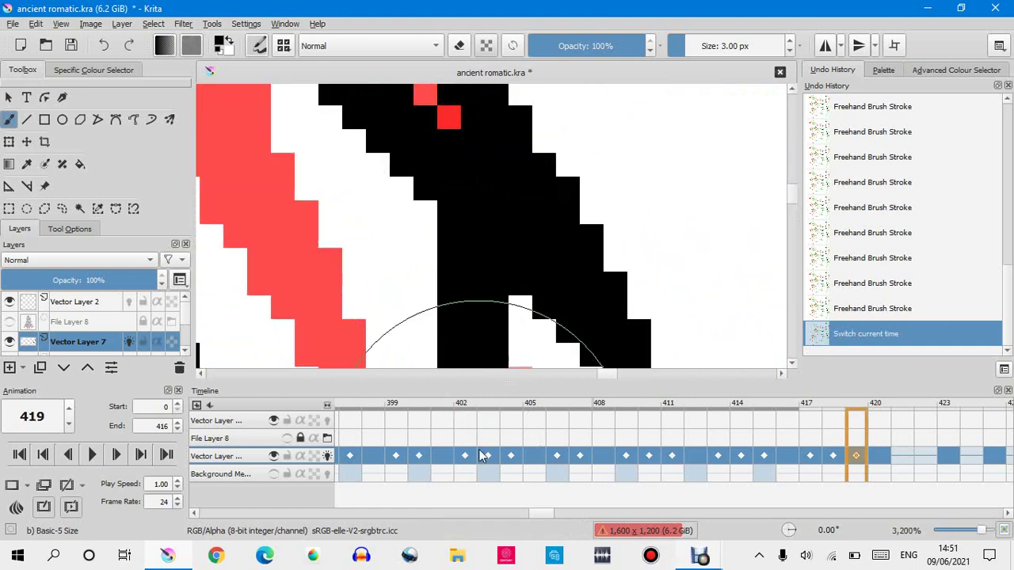
Ink the lower part of the forearm's inner edge down to the wrist cuff, undoing the first stroke and redrawing it.
{"action": "scroll", "coordinate": [468, 210], "scroll_direction": "down", "scroll_amount": 6}
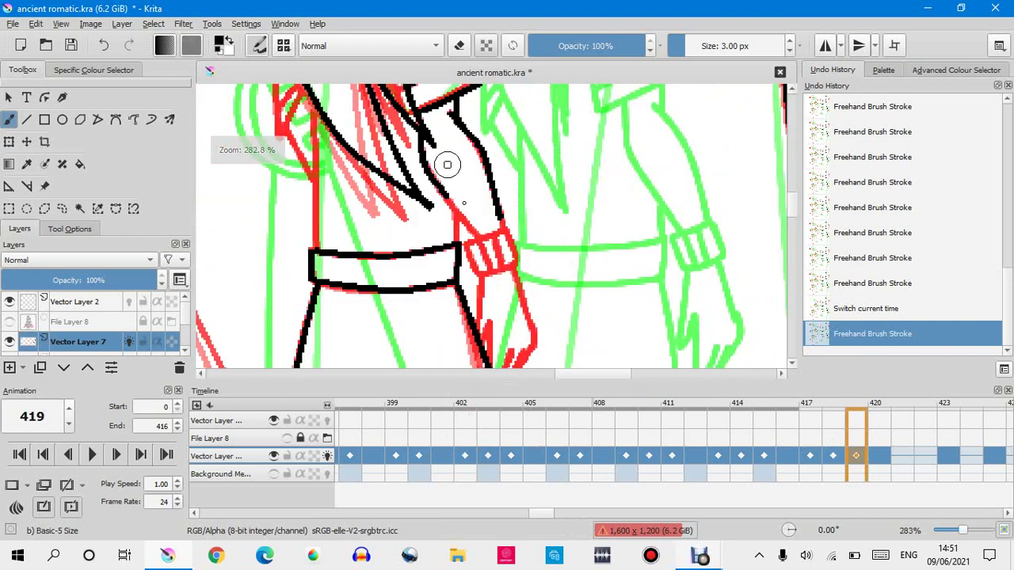
{"action": "scroll", "coordinate": [468, 210], "scroll_direction": "up", "scroll_amount": 4}
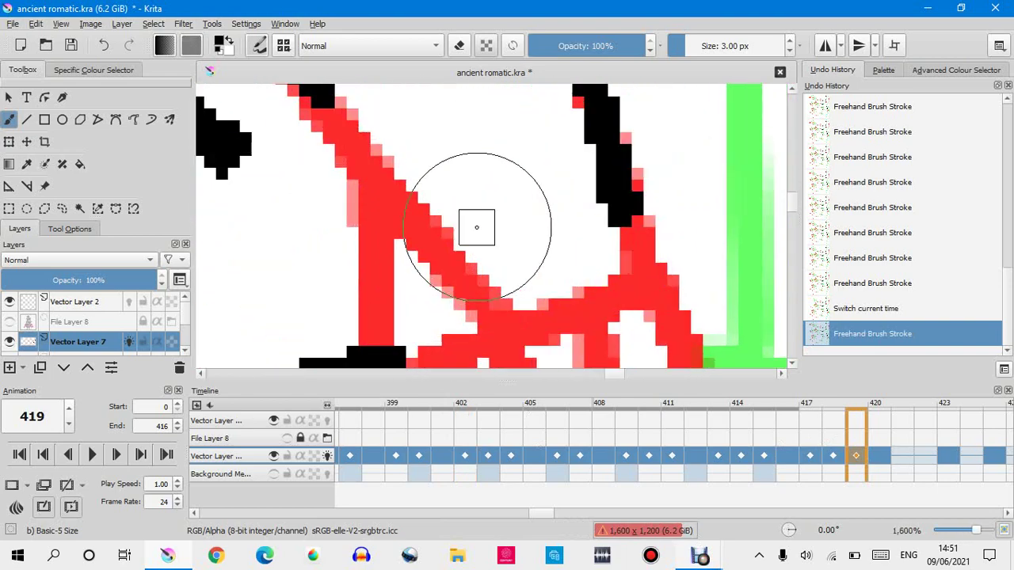
{"action": "left_click_drag", "start_coordinate": [370, 178], "coordinate": [527, 336]}
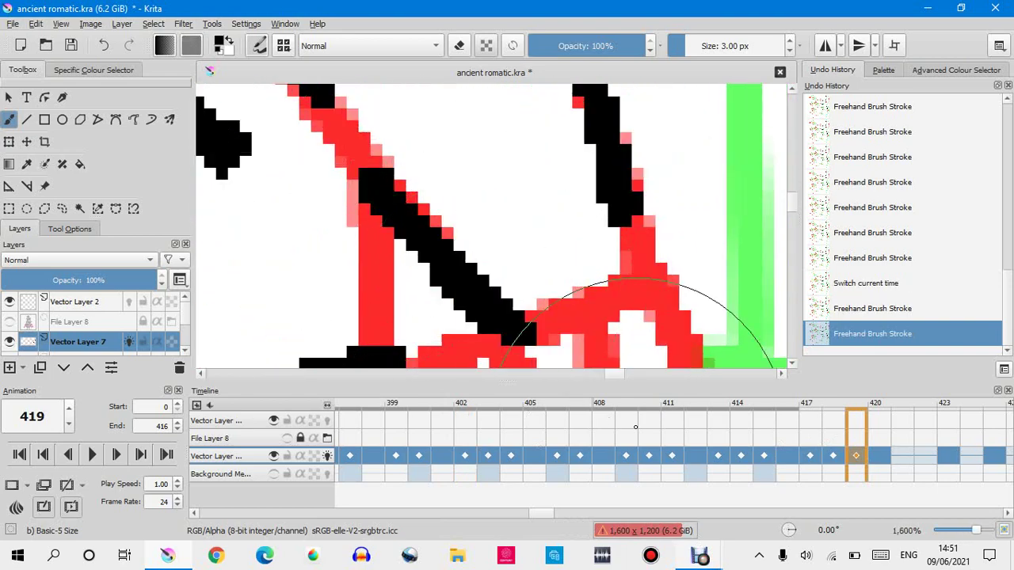
{"action": "left_click", "coordinate": [872, 309]}
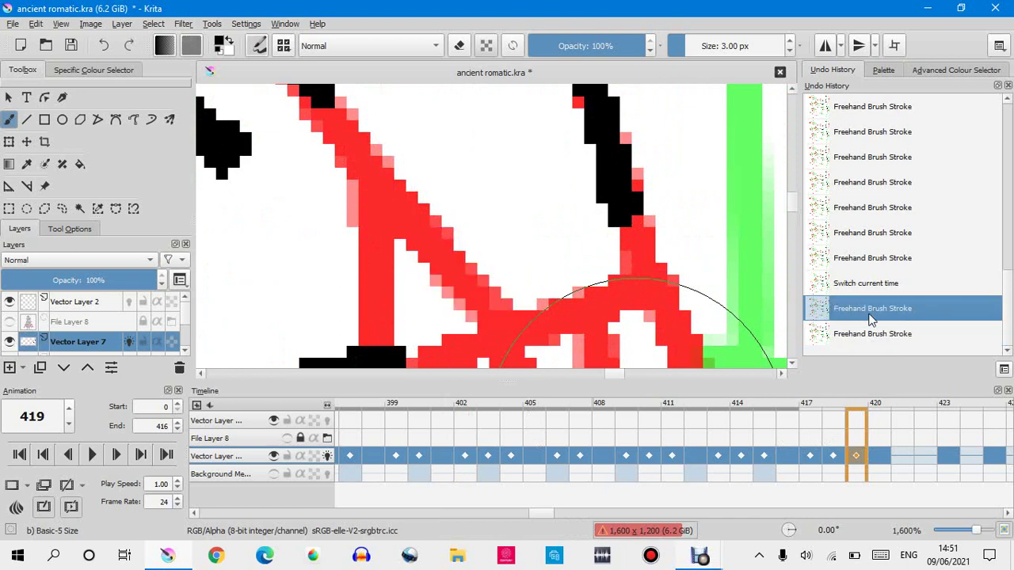
{"action": "left_click", "coordinate": [872, 333]}
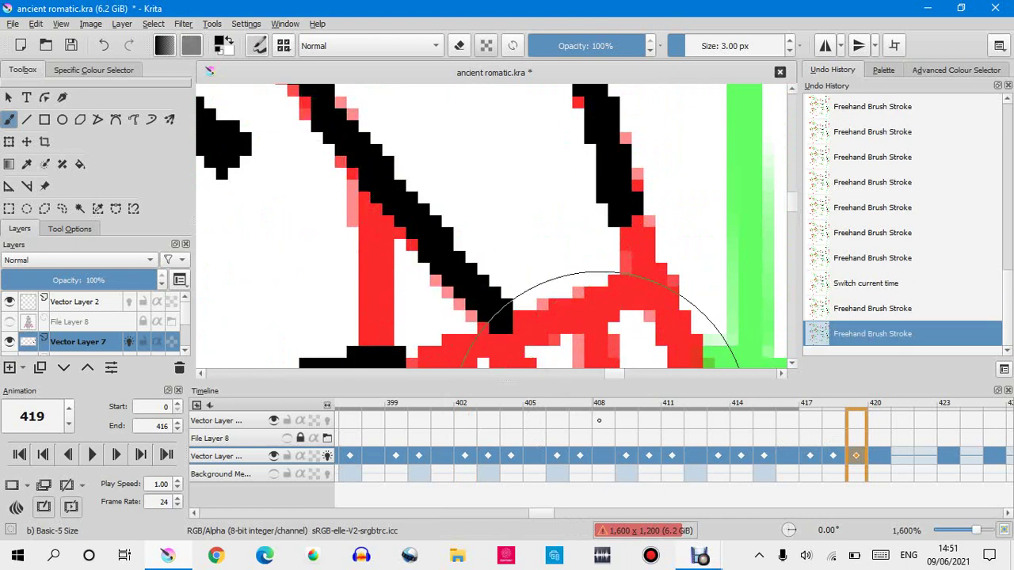
Ink the short vertical torso line from the forearm's inner edge down to the belt, redrawing it to cover the red junction.
{"action": "left_click_drag", "start_coordinate": [379, 217], "coordinate": [379, 342]}
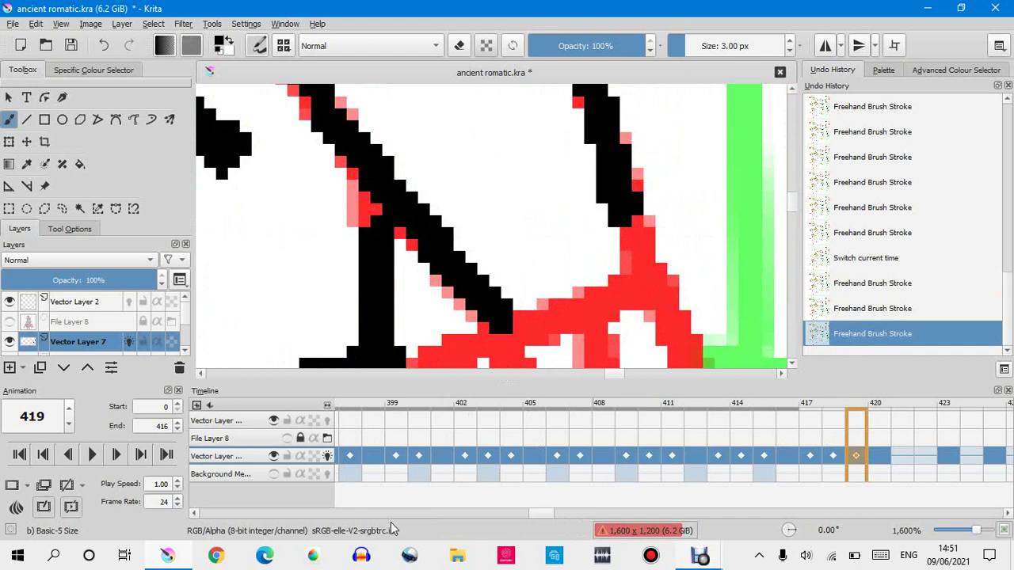
{"action": "left_click", "coordinate": [838, 308]}
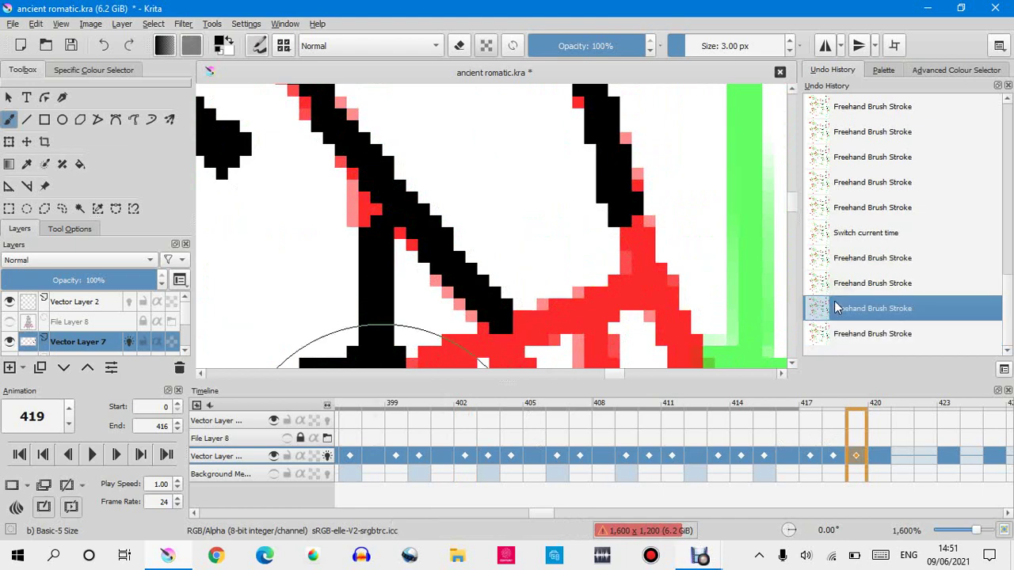
{"action": "key", "text": "ctrl+shift+z"}
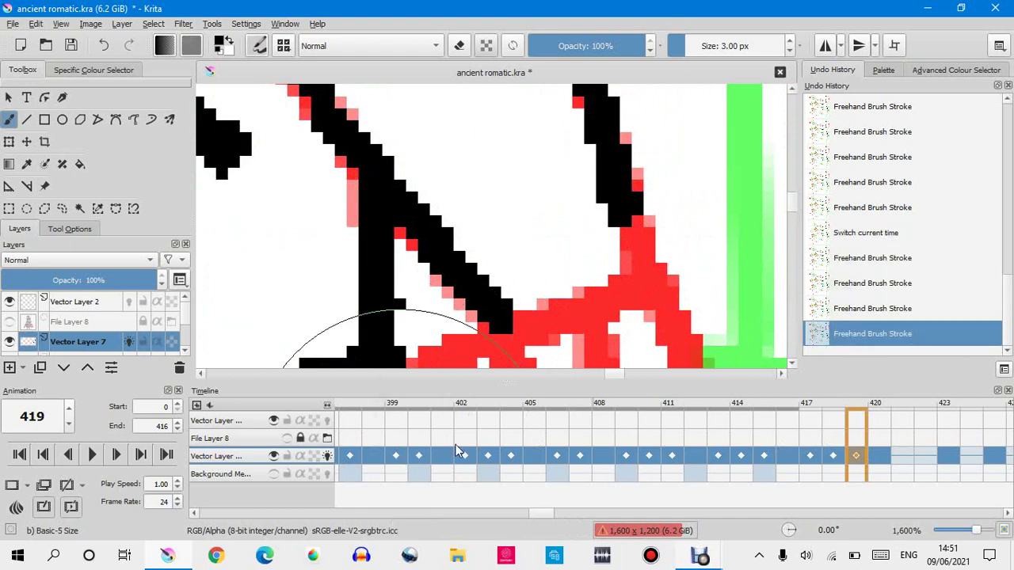
Ink the torso's back edge from the long hair curve straight down to the belt, undoing and redrawing the stroke.
{"action": "scroll", "coordinate": [586, 229], "scroll_direction": "down", "scroll_amount": 8}
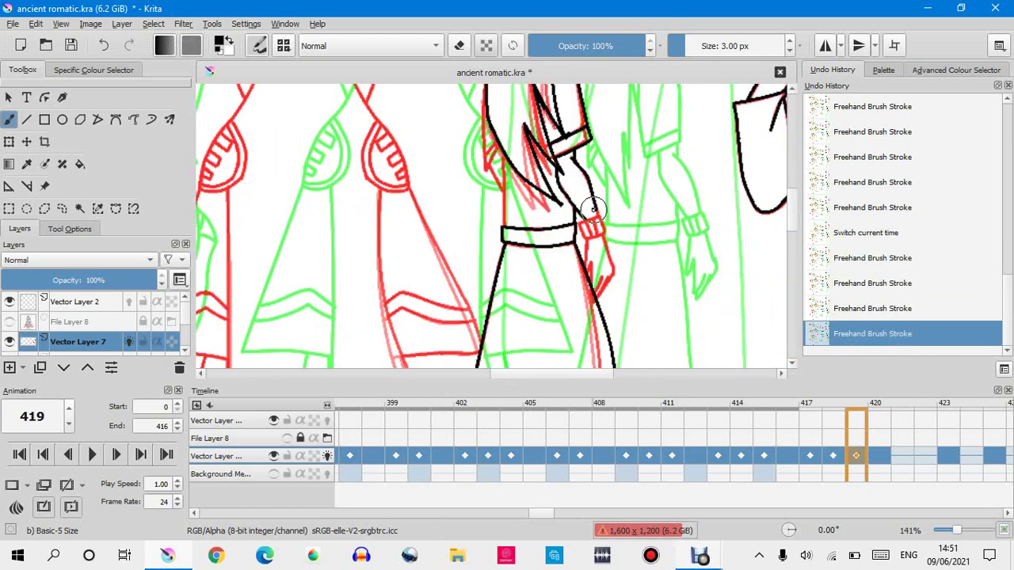
{"action": "scroll", "coordinate": [482, 165], "scroll_direction": "up", "scroll_amount": 2}
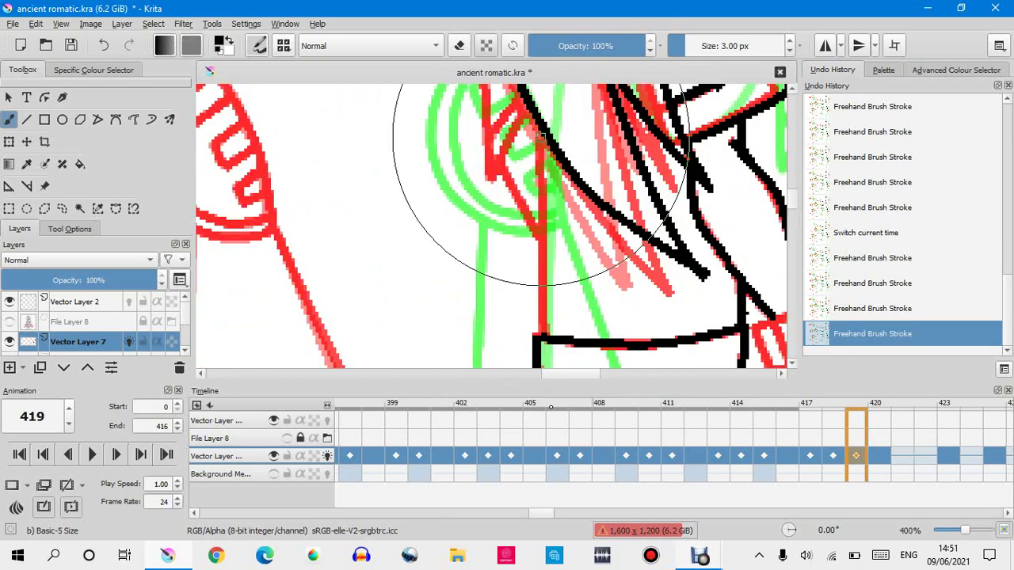
{"action": "left_click_drag", "start_coordinate": [542, 135], "coordinate": [543, 339]}
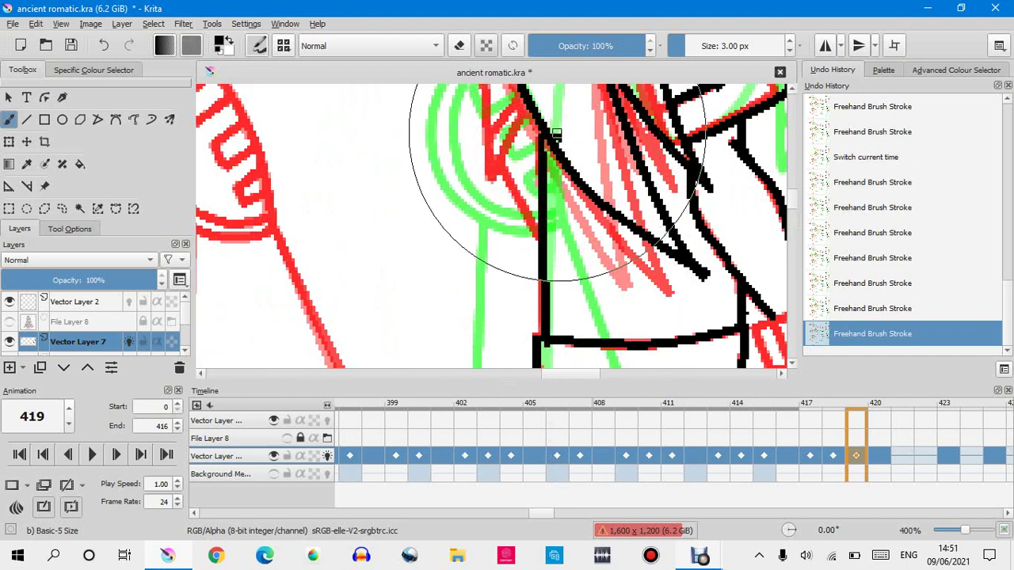
{"action": "left_click", "coordinate": [891, 316]}
Ink the long vertical edge behind the hair curve down to its pointed tip, and the short diagonals joining the tip to the curve.
{"action": "scroll", "coordinate": [625, 250], "scroll_direction": "down", "scroll_amount": 5}
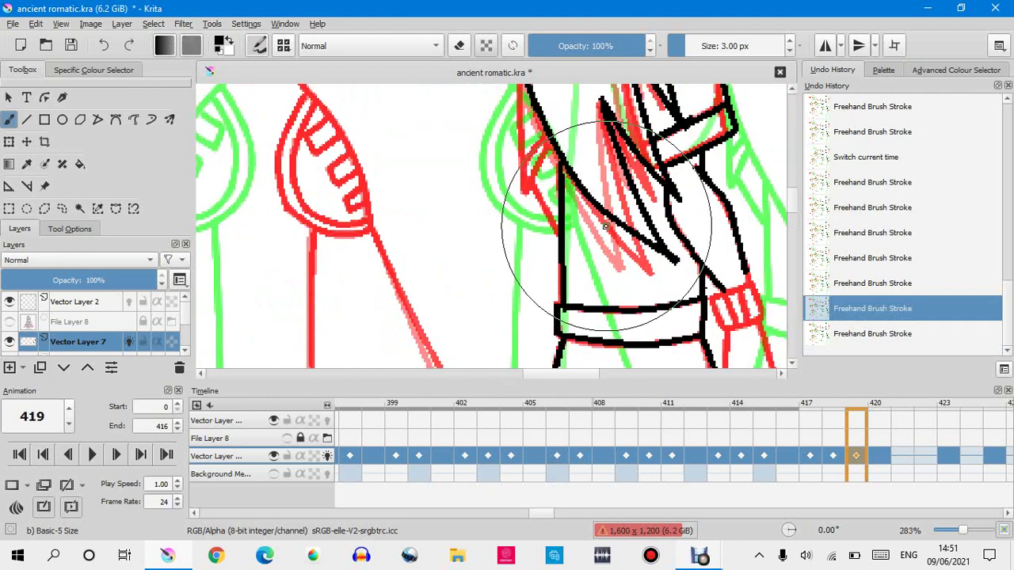
{"action": "scroll", "coordinate": [642, 244], "scroll_direction": "up", "scroll_amount": 5}
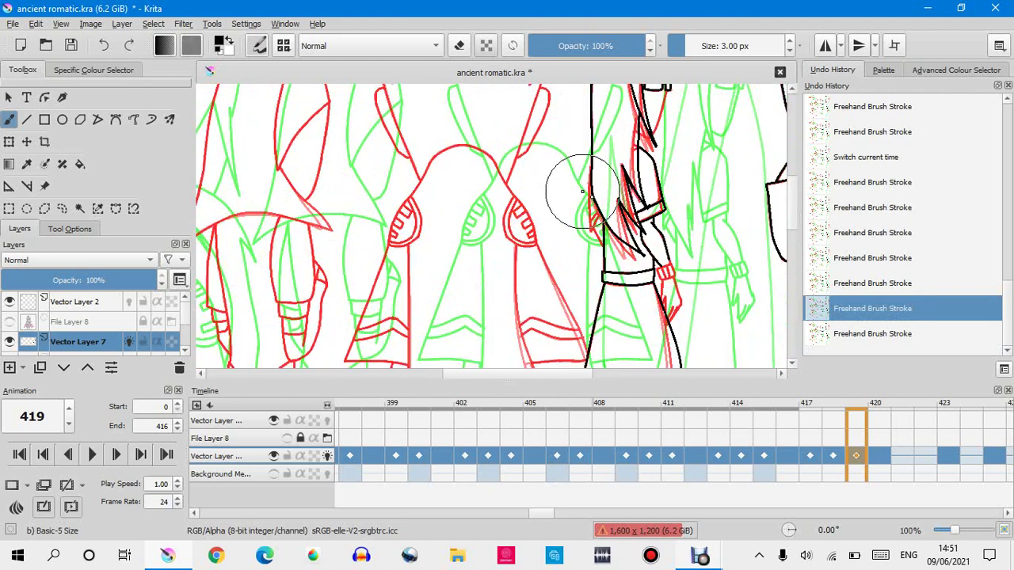
{"action": "left_click_drag", "start_coordinate": [588, 91], "coordinate": [588, 336]}
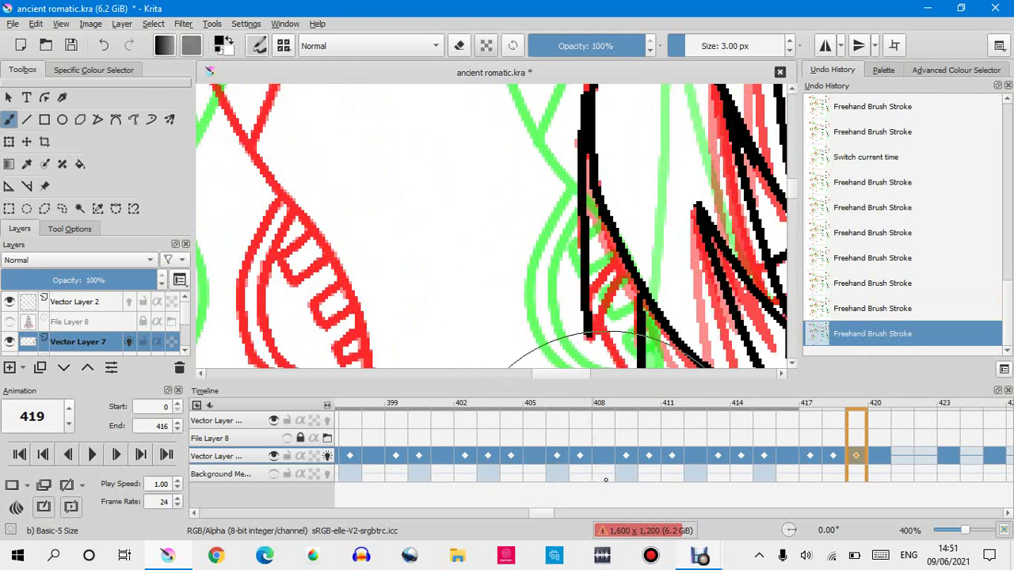
{"action": "left_click_drag", "start_coordinate": [669, 171], "coordinate": [708, 141]}
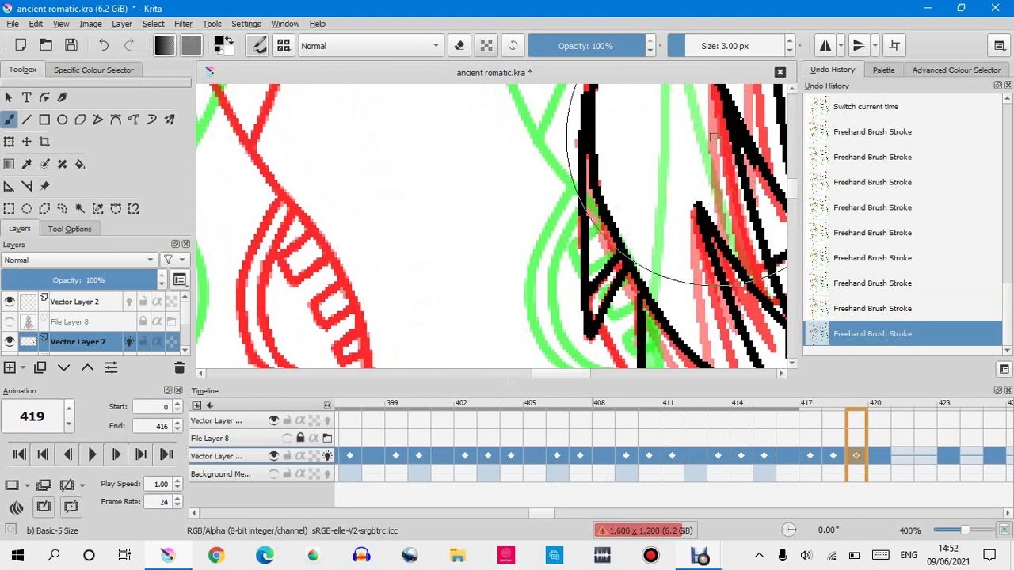
Ink the diagonal from the pointed tip down to the torso's back edge, undoing the first stroke and redrawing it over the red.
{"action": "scroll", "coordinate": [643, 175], "scroll_direction": "down", "scroll_amount": 3}
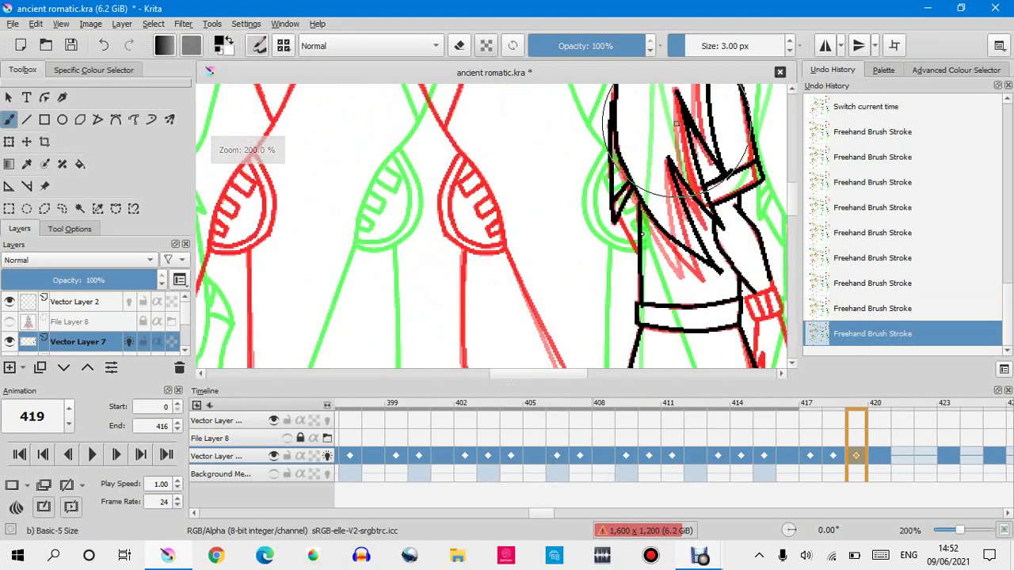
{"action": "scroll", "coordinate": [640, 215], "scroll_direction": "up", "scroll_amount": 3}
{"action": "scroll", "coordinate": [641, 215], "scroll_direction": "up", "scroll_amount": 3}
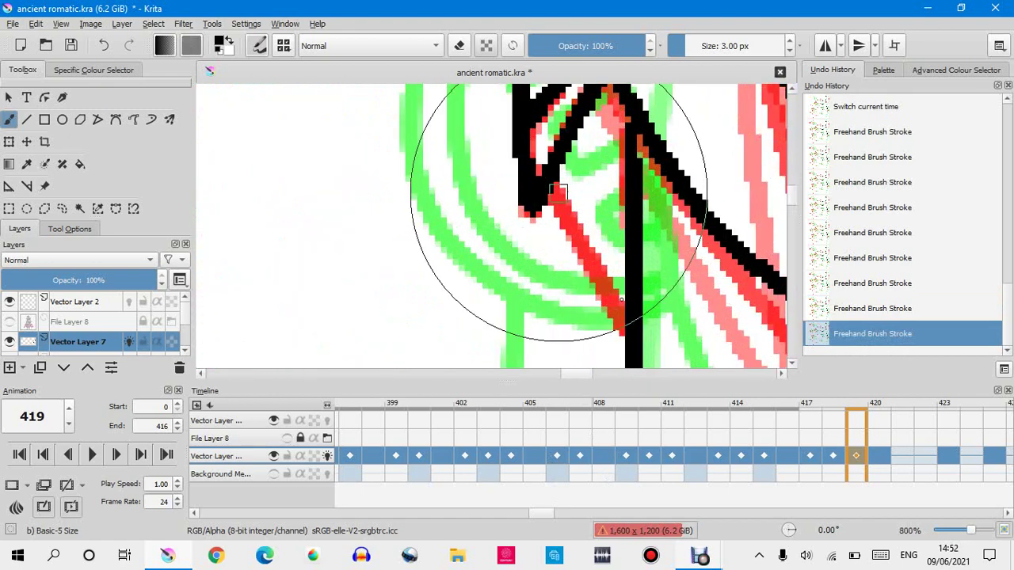
{"action": "left_click_drag", "start_coordinate": [557, 190], "coordinate": [630, 348]}
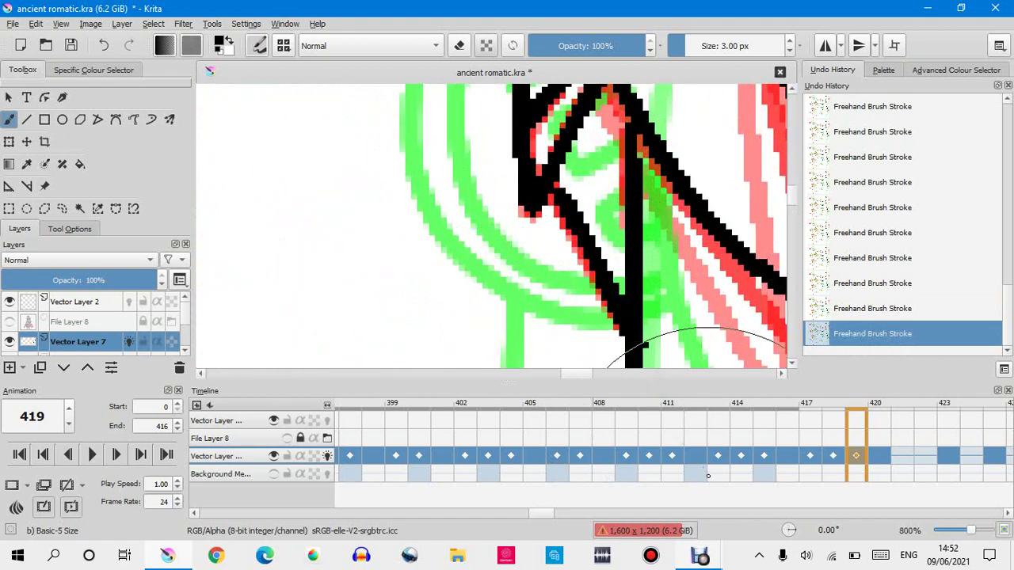
{"action": "left_click", "coordinate": [848, 308]}
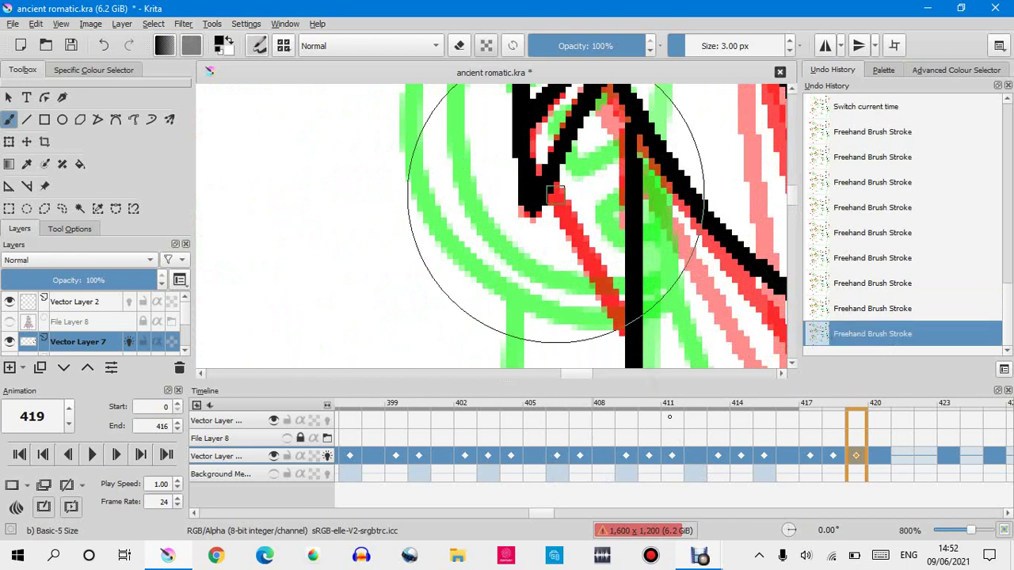
{"action": "left_click_drag", "start_coordinate": [551, 189], "coordinate": [622, 326]}
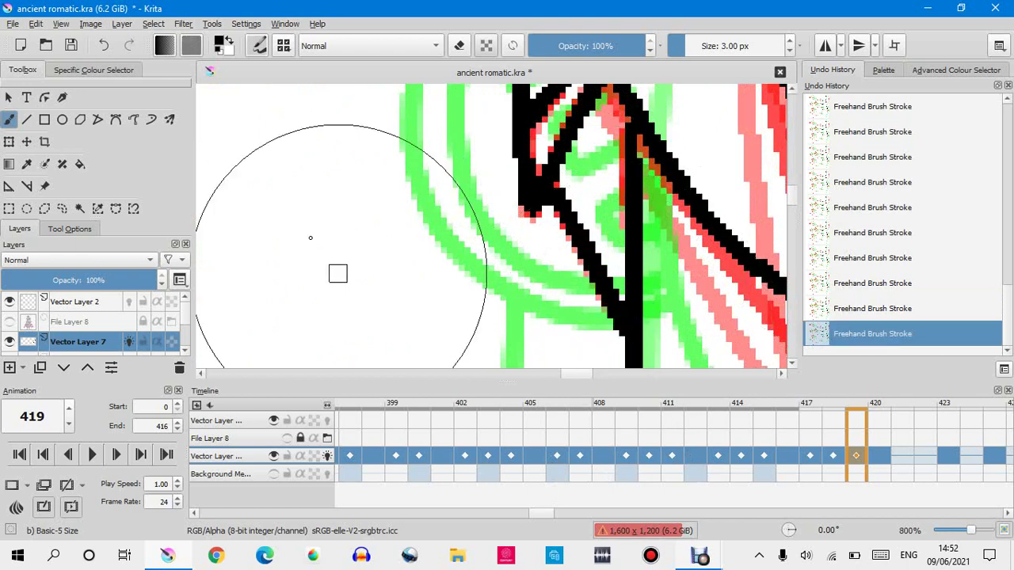
Reduce the brush stabiliser's delay to about 174 px for inking the wrist cuff.
{"action": "scroll", "coordinate": [312, 231], "scroll_direction": "down", "scroll_amount": 4}
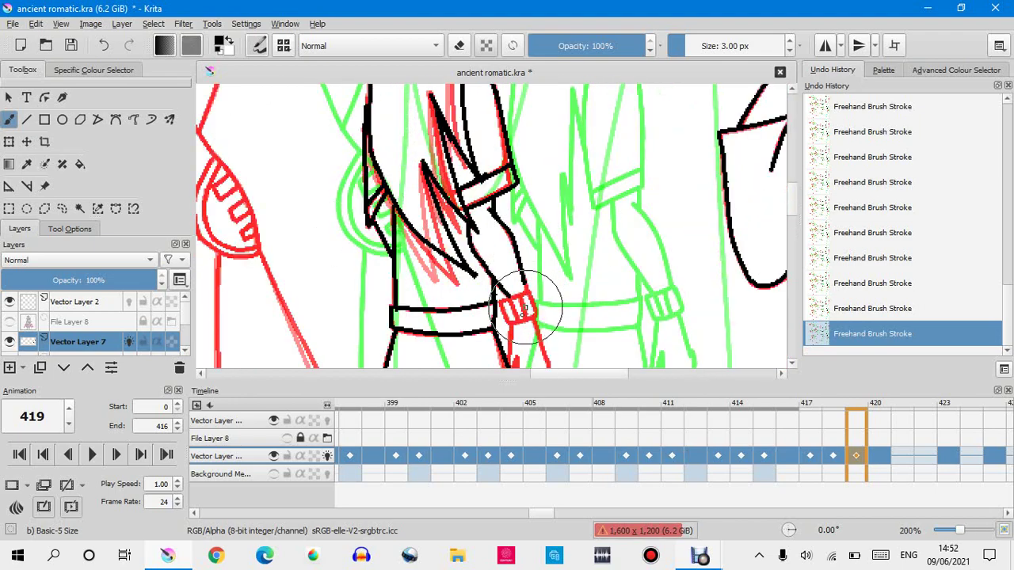
{"action": "scroll", "coordinate": [526, 297], "scroll_direction": "up", "scroll_amount": 4}
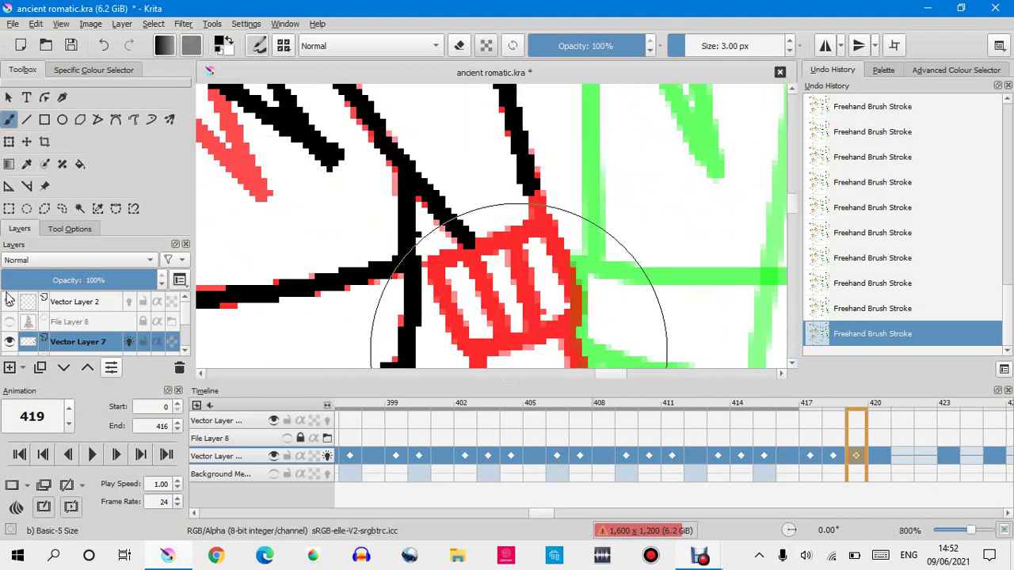
{"action": "left_click", "coordinate": [51, 229]}
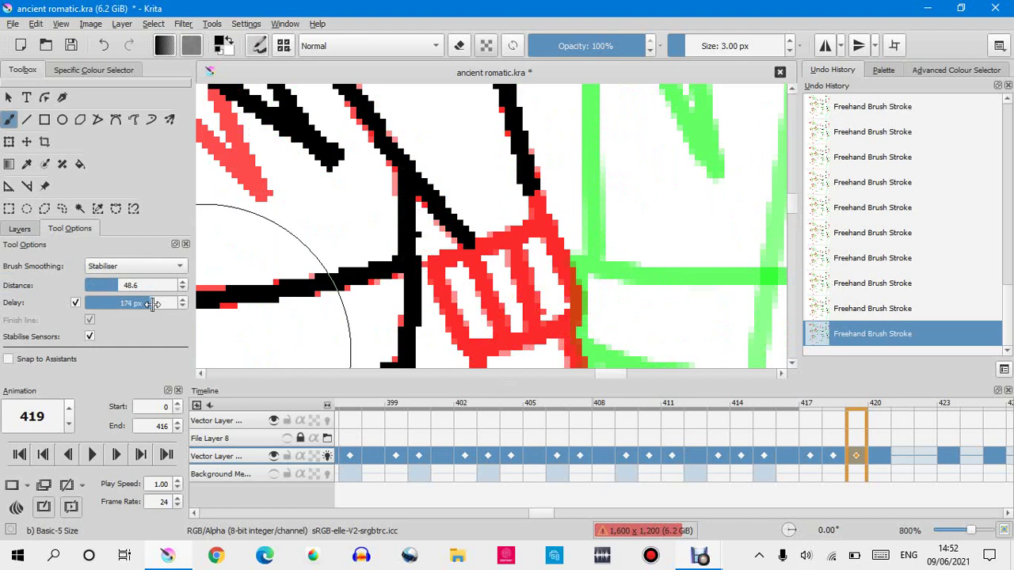
{"action": "left_click", "coordinate": [22, 229]}
Ink the wrist cuff's inner side edge along the red sketch, undoing the first stroke and redrawing it.
{"action": "mouse_move", "coordinate": [419, 208]}
{"action": "left_mouse_down"}
{"action": "mouse_move", "coordinate": [464, 340]}
{"action": "mouse_move", "coordinate": [544, 473]}
{"action": "left_mouse_up"}
{"action": "left_click", "coordinate": [816, 317]}
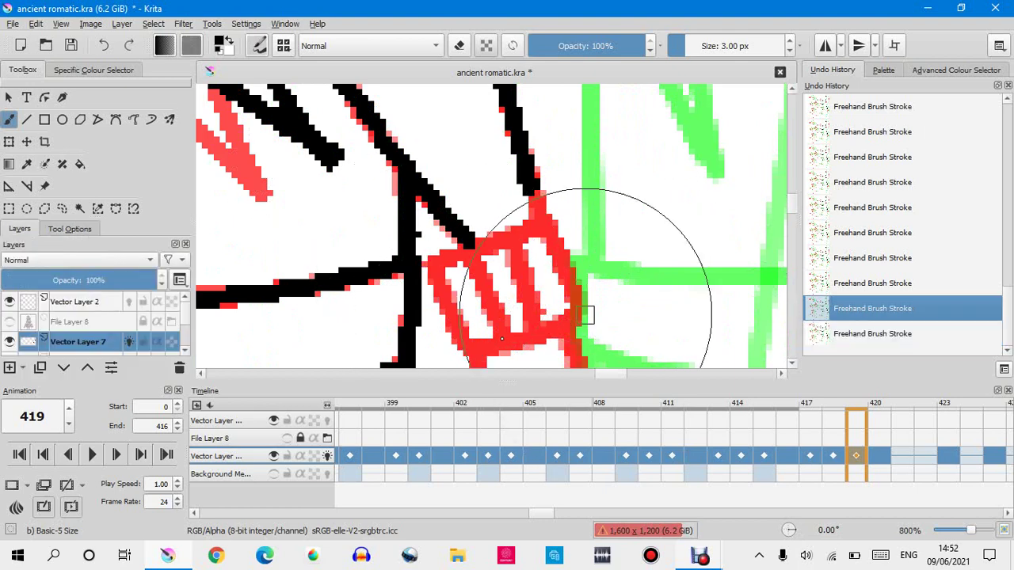
{"action": "scroll", "coordinate": [500, 358], "scroll_direction": "up", "scroll_amount": 1}
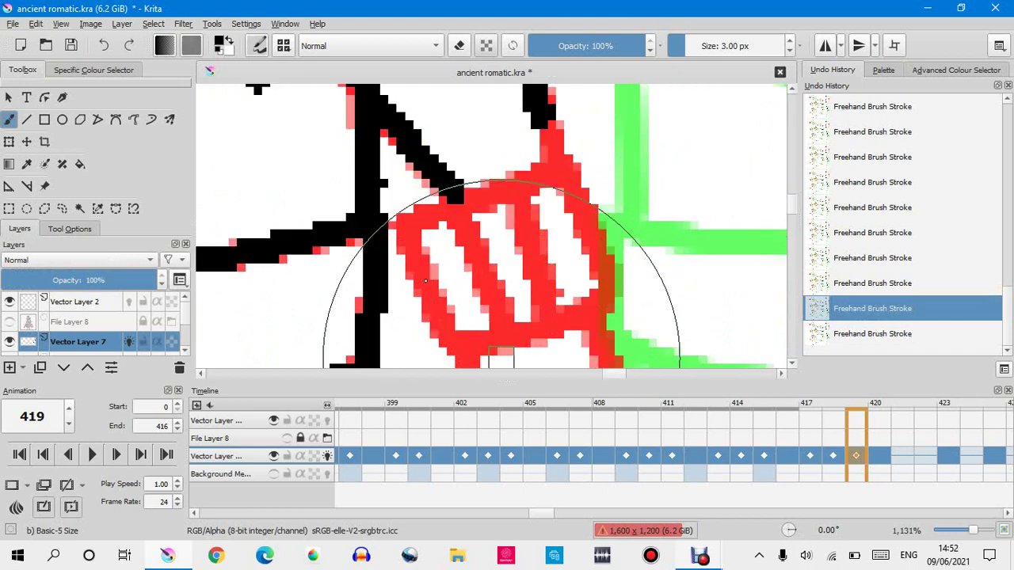
{"action": "left_click_drag", "start_coordinate": [399, 231], "coordinate": [529, 469]}
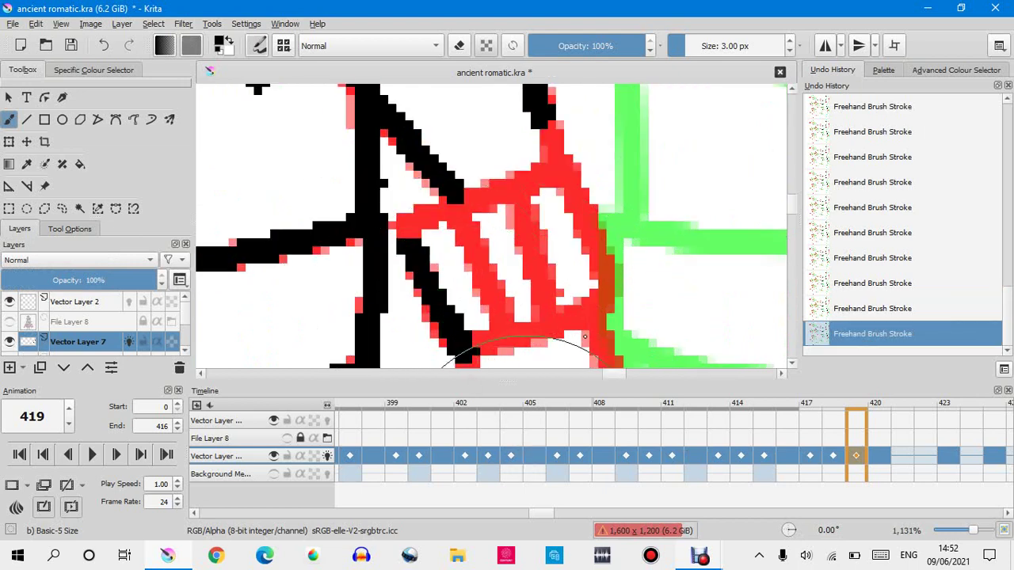
Ink the wrist cuff's lower edge, redrawing it so it stops at the corner, and ink the cuff's outer side edge.
{"action": "left_click_drag", "start_coordinate": [466, 347], "coordinate": [615, 304]}
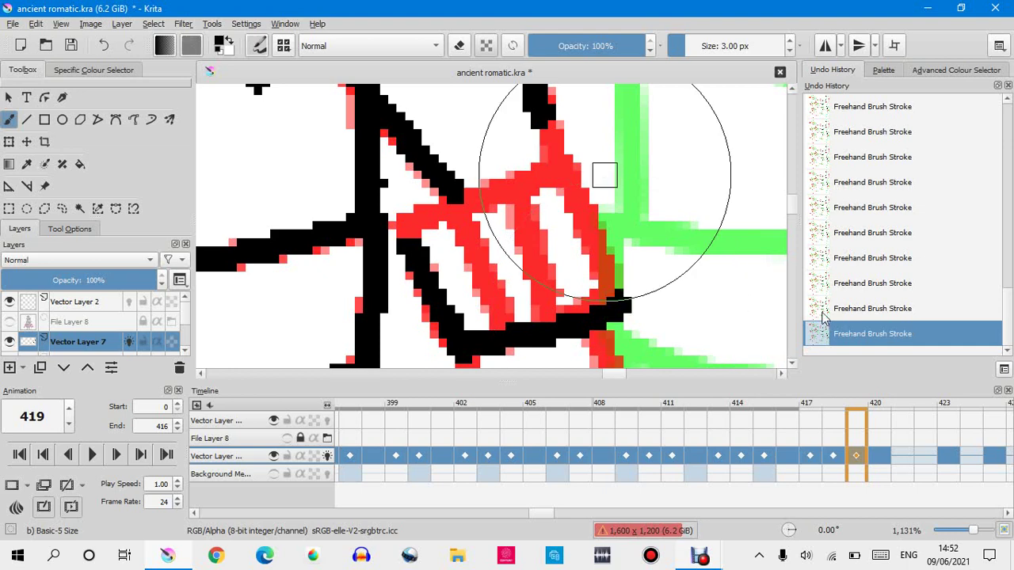
{"action": "key", "text": "ctrl+z"}
{"action": "left_click_drag", "start_coordinate": [470, 344], "coordinate": [596, 309]}
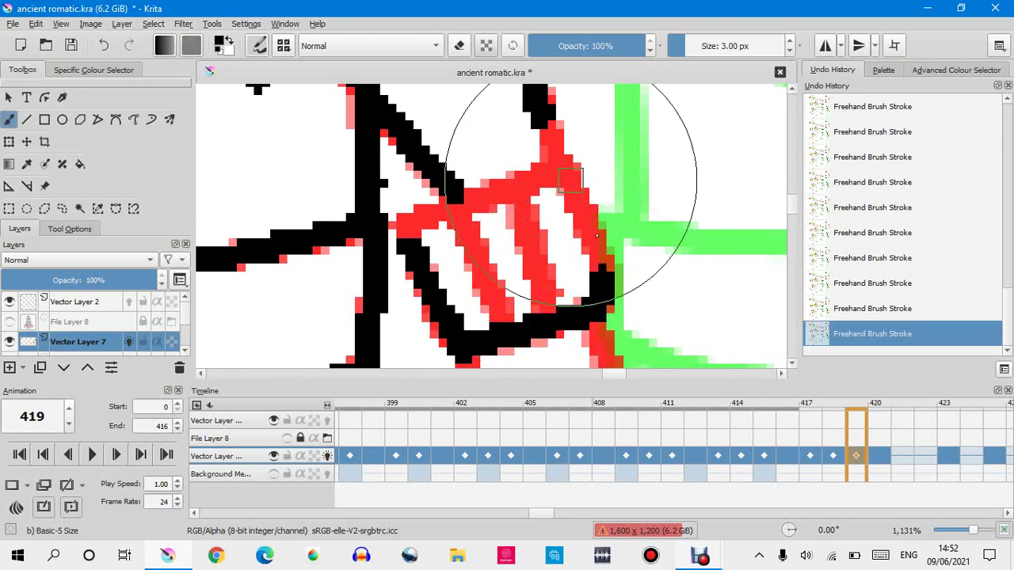
{"action": "left_click_drag", "start_coordinate": [565, 179], "coordinate": [617, 307]}
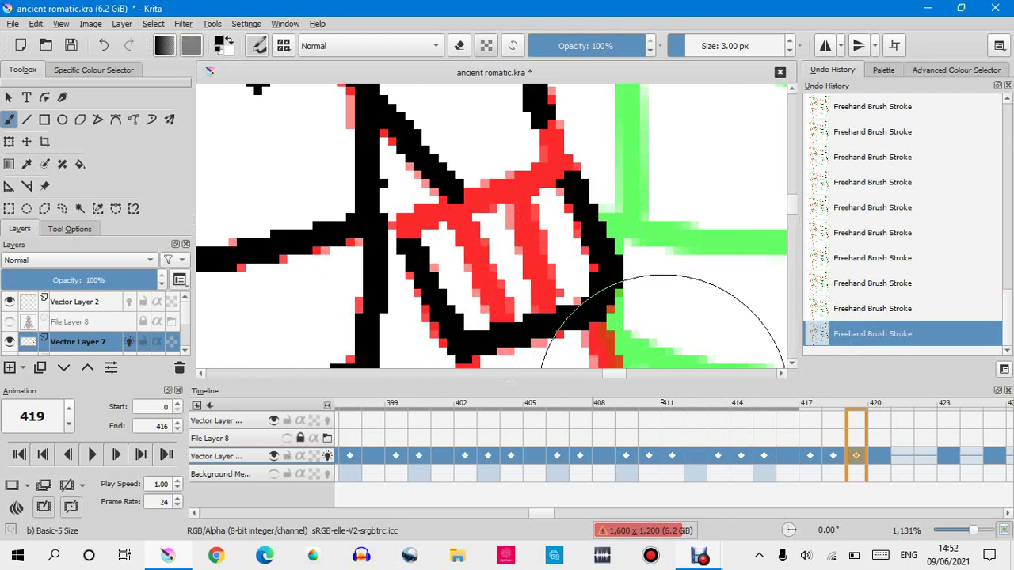
Finish inking the wrist cuff with its upper edge, the adjoining arm line and the two inner stripes, redrawing the first stripe.
{"action": "left_click_drag", "start_coordinate": [396, 226], "coordinate": [559, 166]}
{"action": "left_click_drag", "start_coordinate": [534, 91], "coordinate": [572, 184]}
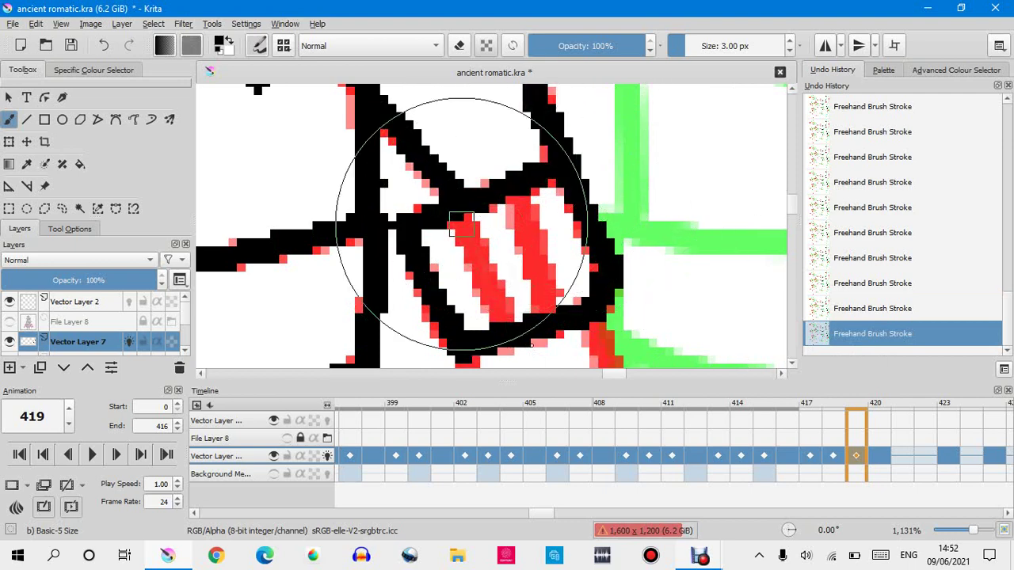
{"action": "left_click_drag", "start_coordinate": [461, 224], "coordinate": [577, 435]}
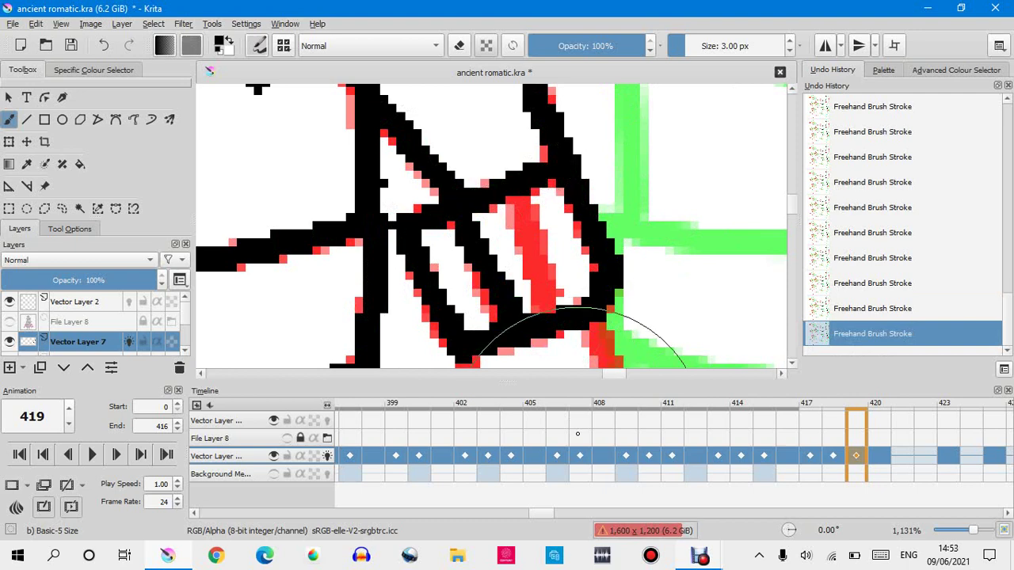
{"action": "left_click", "coordinate": [872, 315]}
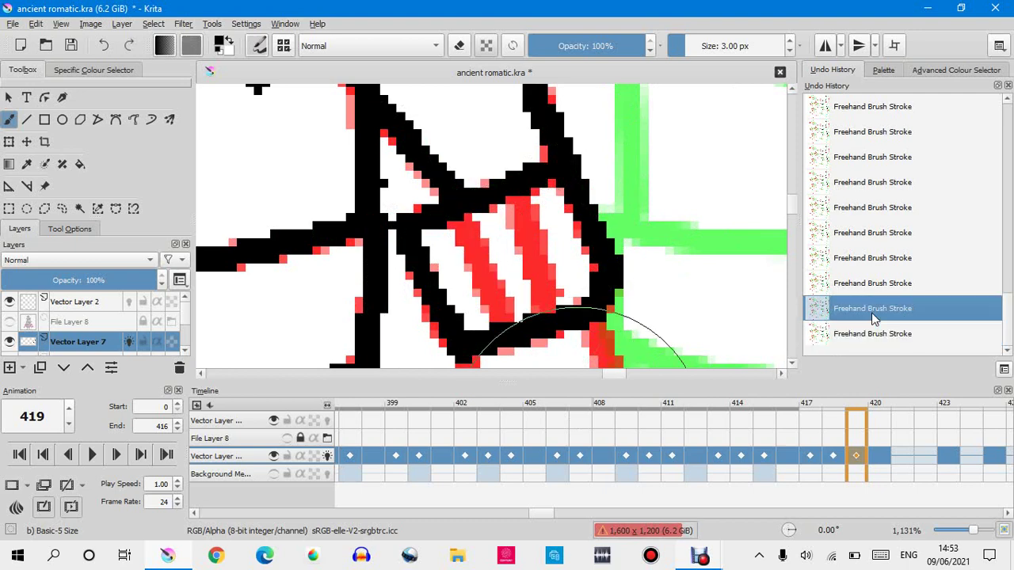
{"action": "left_click", "coordinate": [873, 333]}
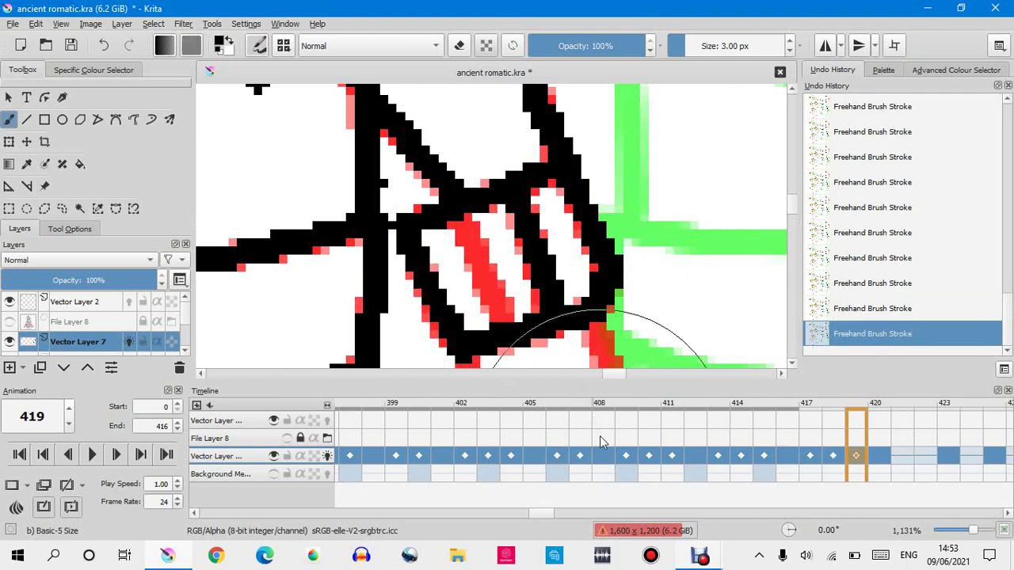
{"action": "mouse_move", "coordinate": [455, 222]}
{"action": "left_mouse_down"}
{"action": "mouse_move", "coordinate": [480, 299]}
{"action": "mouse_move", "coordinate": [511, 321]}
{"action": "left_mouse_up"}
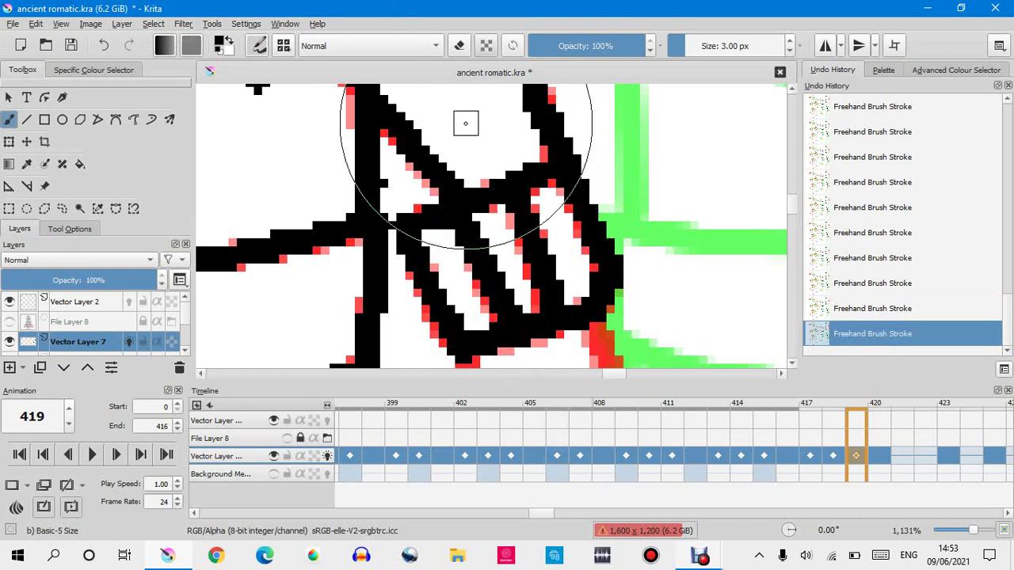
Ink the inner and outer side edges of the hand below the wrist cuff along the red sketch, redrawing faulty strokes.
{"action": "scroll", "coordinate": [467, 127], "scroll_direction": "down", "scroll_amount": 4}
{"action": "scroll", "coordinate": [482, 223], "scroll_direction": "up", "scroll_amount": 3}
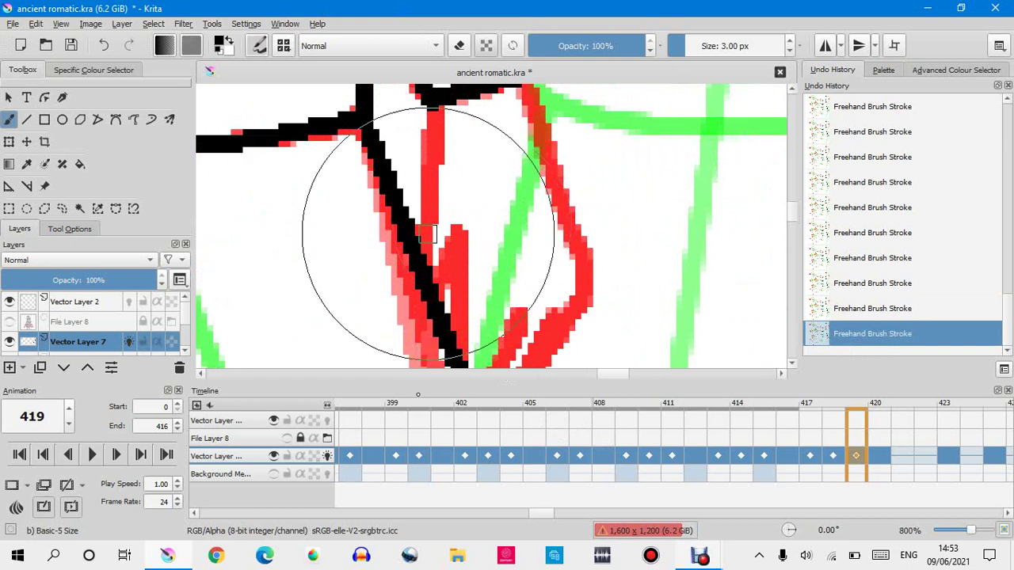
{"action": "left_click", "coordinate": [834, 313]}
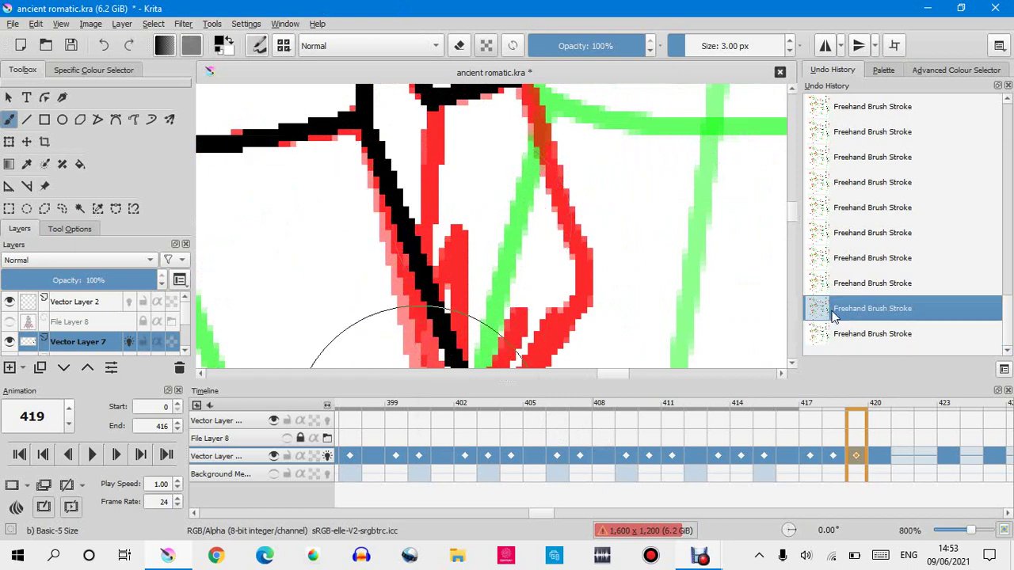
{"action": "left_click", "coordinate": [812, 261]}
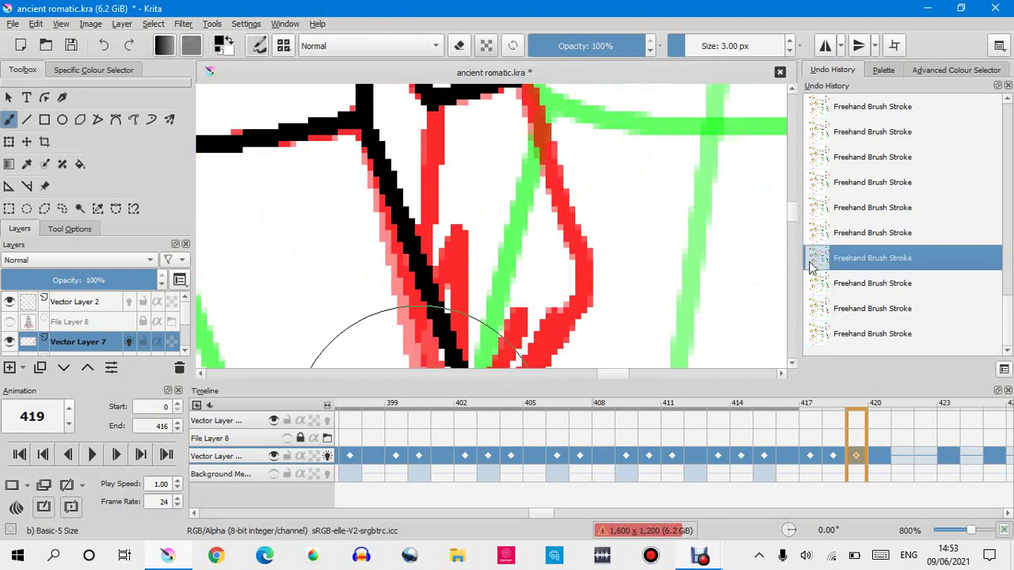
{"action": "left_click", "coordinate": [862, 330]}
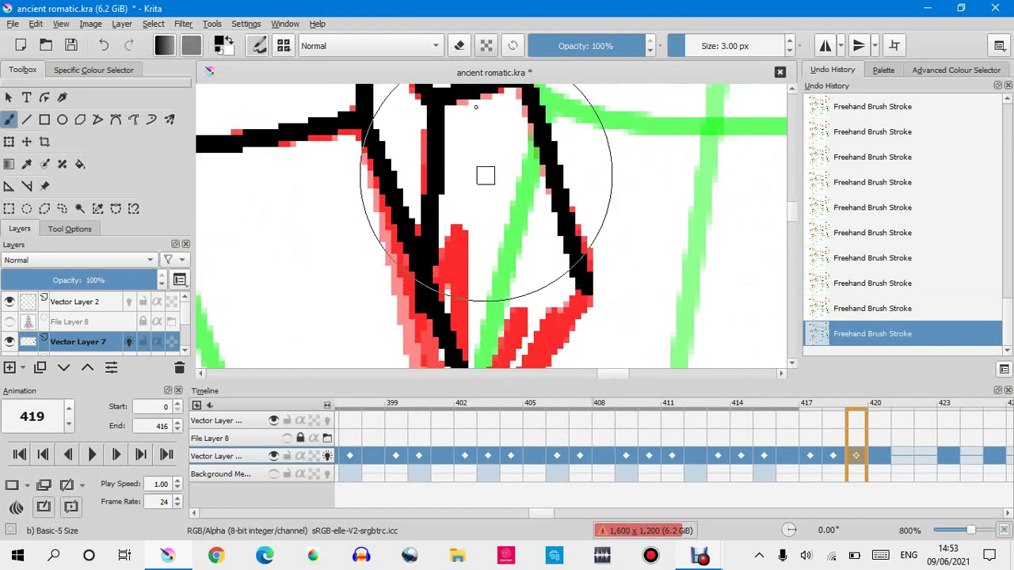
Ink the hand's vertical finger line and short diagonal finger line, redrawing the diagonal until it ends with the red sketch.
{"action": "scroll", "coordinate": [477, 105], "scroll_direction": "down", "scroll_amount": 2}
{"action": "scroll", "coordinate": [478, 105], "scroll_direction": "up", "scroll_amount": 2}
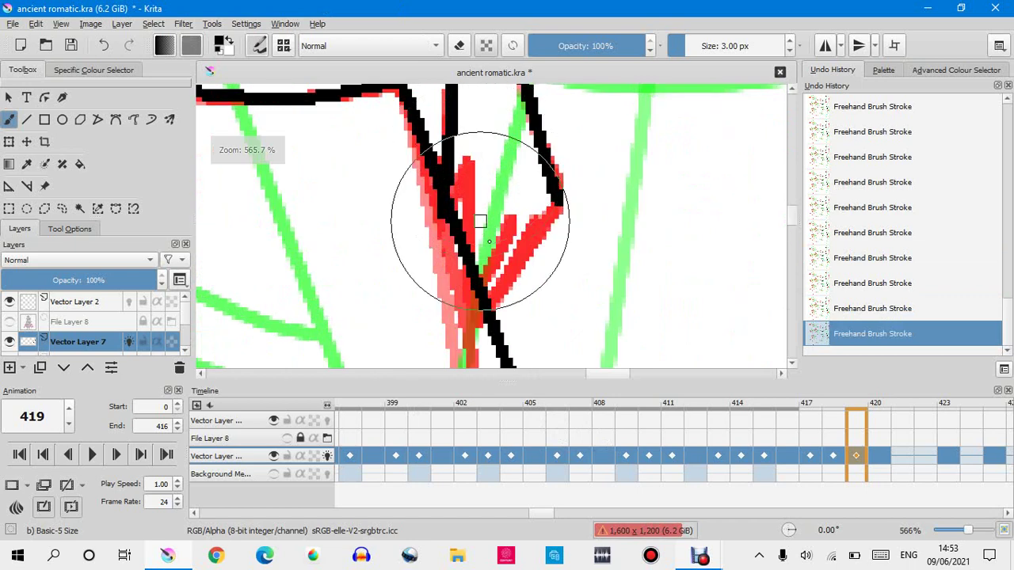
{"action": "scroll", "coordinate": [490, 244], "scroll_direction": "up", "scroll_amount": 1}
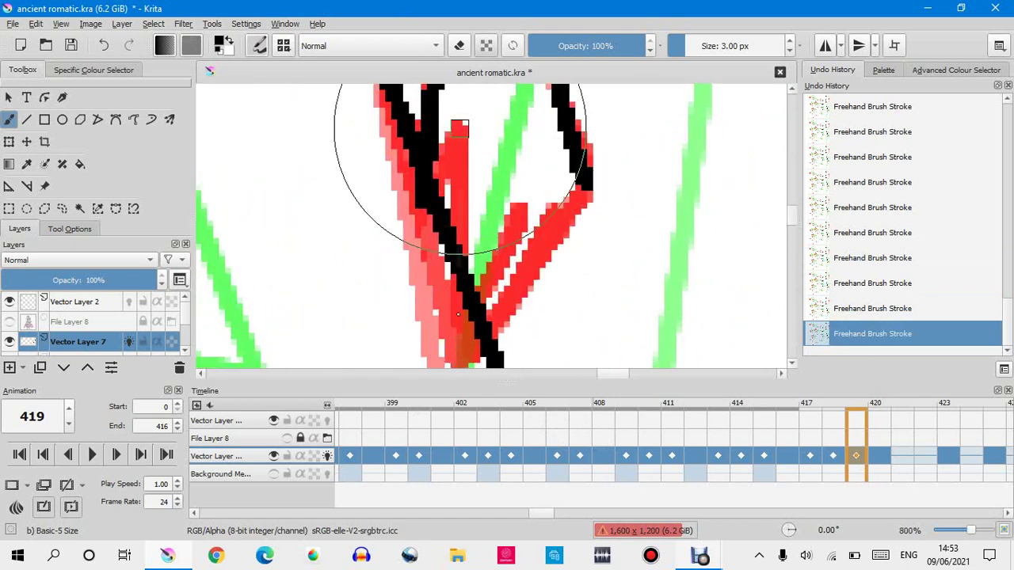
{"action": "mouse_move", "coordinate": [458, 178]}
{"action": "left_mouse_down"}
{"action": "mouse_move", "coordinate": [463, 261]}
{"action": "mouse_move", "coordinate": [501, 237]}
{"action": "mouse_move", "coordinate": [541, 176]}
{"action": "left_mouse_up"}
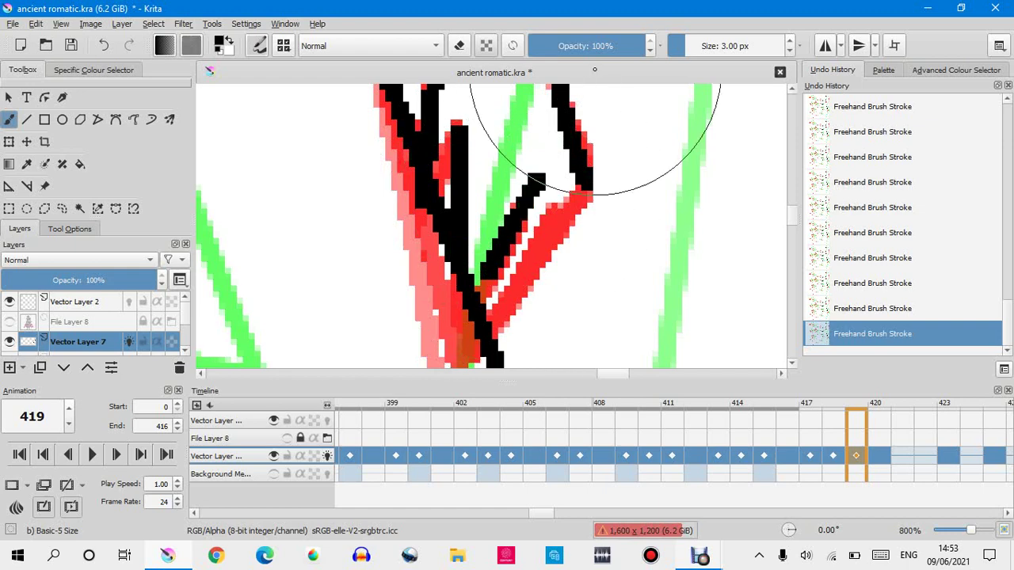
{"action": "left_click", "coordinate": [853, 317]}
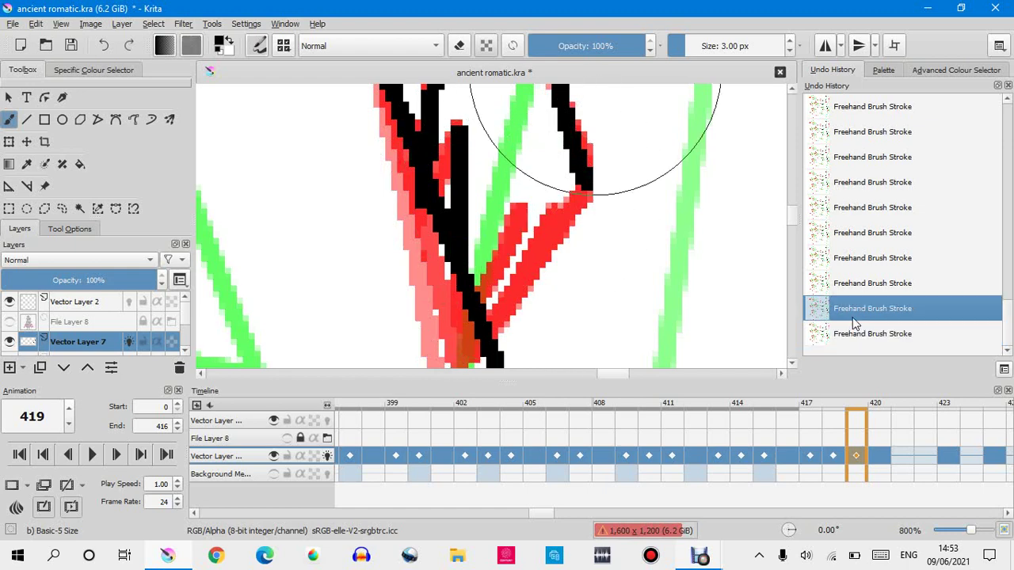
{"action": "key", "text": "ctrl+shift+z"}
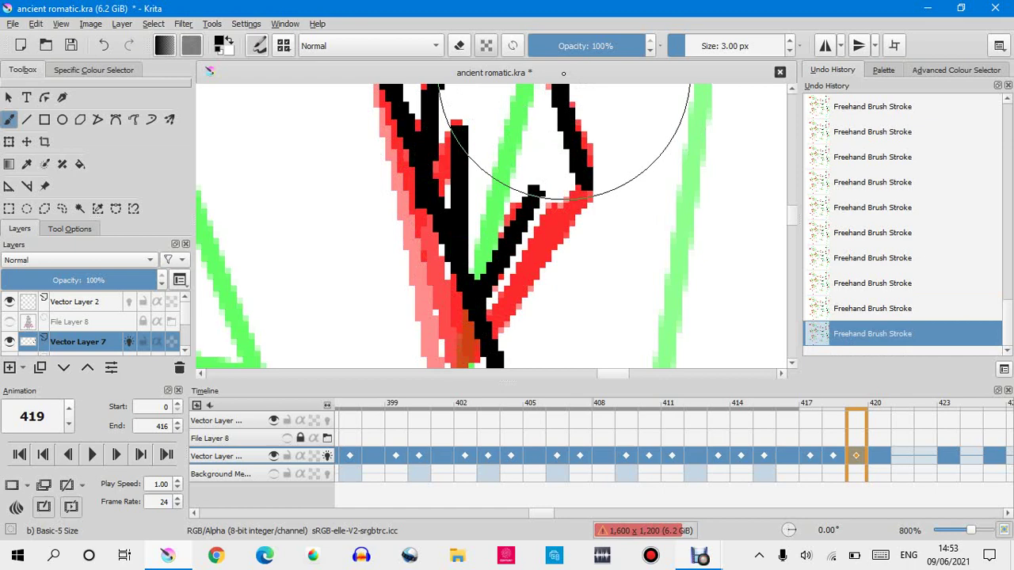
{"action": "left_click", "coordinate": [827, 313]}
{"action": "key", "text": "ctrl+shift+z"}
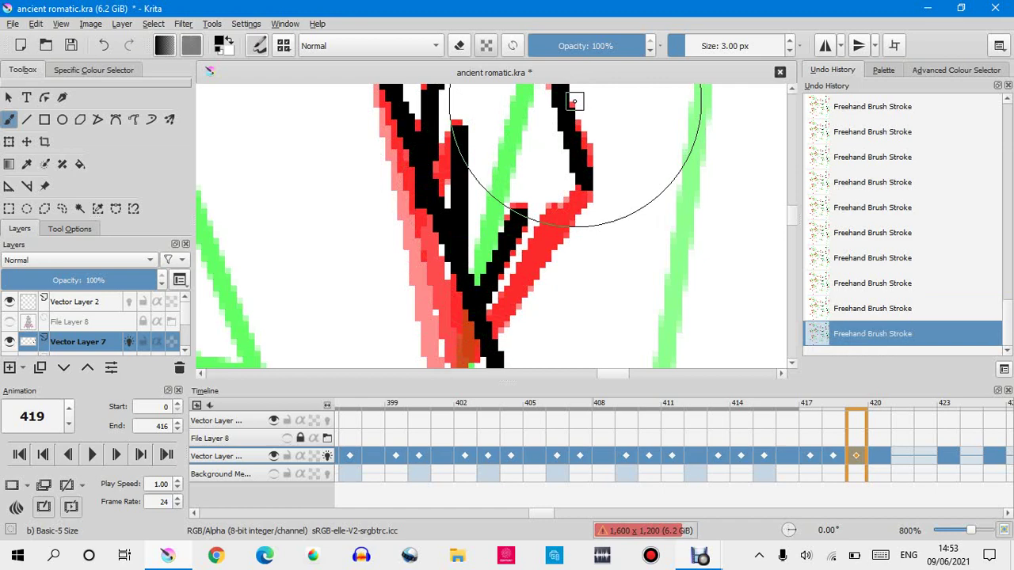
Ink the hand's lower diagonal edge up to the outer corner and the short red line left beside the vertical finger.
{"action": "mouse_move", "coordinate": [519, 207]}
{"action": "left_mouse_down"}
{"action": "mouse_move", "coordinate": [479, 317]}
{"action": "mouse_move", "coordinate": [552, 224]}
{"action": "left_mouse_up"}
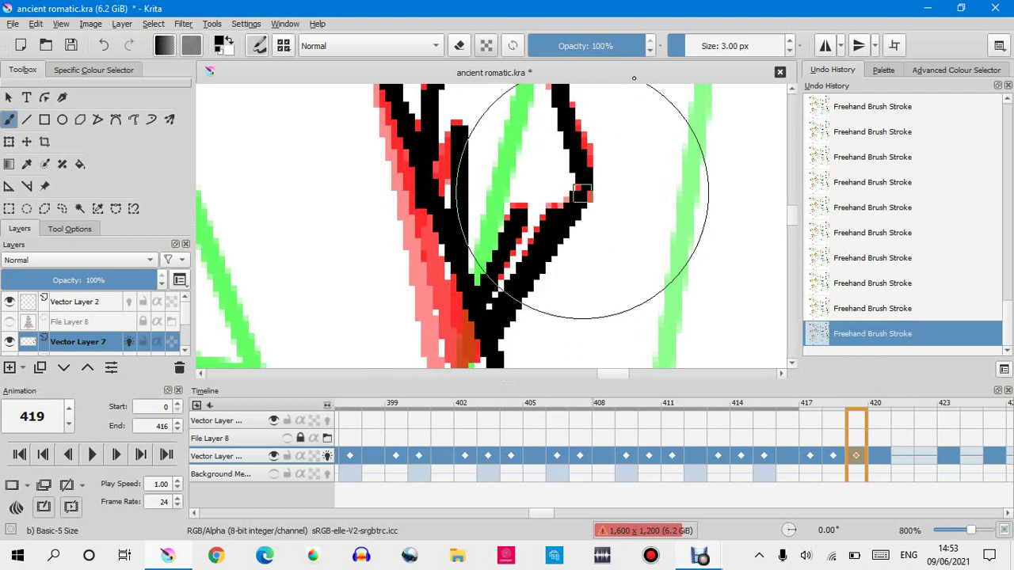
{"action": "scroll", "coordinate": [434, 127], "scroll_direction": "up", "scroll_amount": 2}
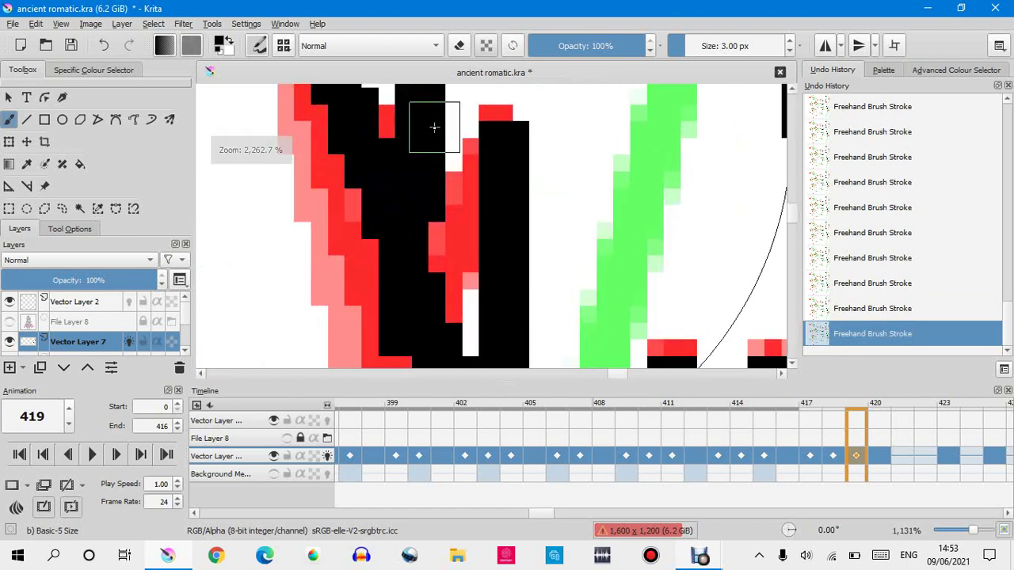
{"action": "mouse_move", "coordinate": [434, 126]}
{"action": "left_mouse_down"}
{"action": "mouse_move", "coordinate": [493, 135]}
{"action": "mouse_move", "coordinate": [468, 231]}
{"action": "mouse_move", "coordinate": [551, 6]}
{"action": "mouse_move", "coordinate": [388, 449]}
{"action": "left_mouse_up"}
Turn on horizontal mirroring for inking the symmetrical shoulders of the central caped figure.
{"action": "scroll", "coordinate": [480, 220], "scroll_direction": "down", "scroll_amount": 12}
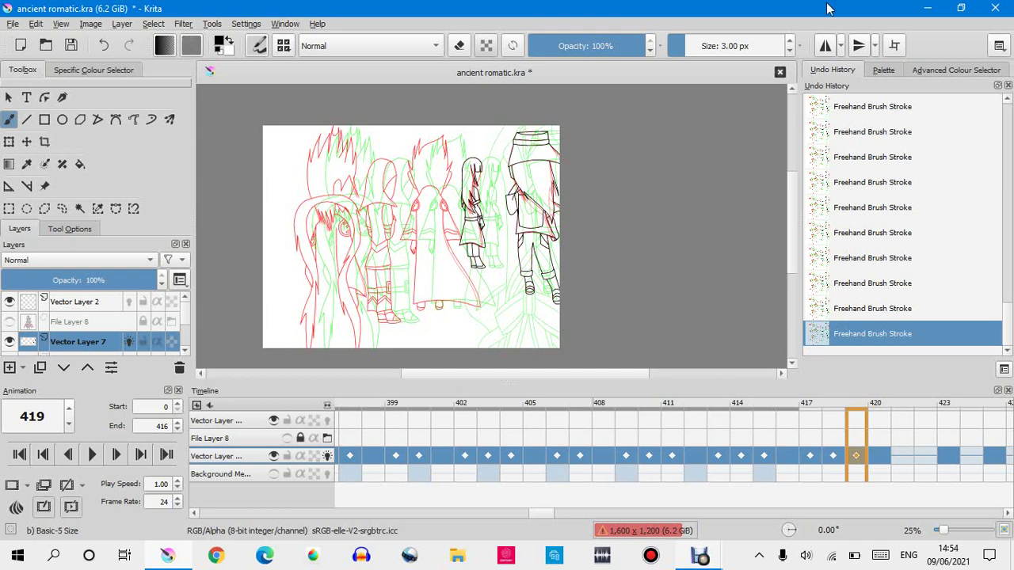
{"action": "left_click", "coordinate": [825, 45]}
{"action": "scroll", "coordinate": [421, 184], "scroll_direction": "up", "scroll_amount": 5}
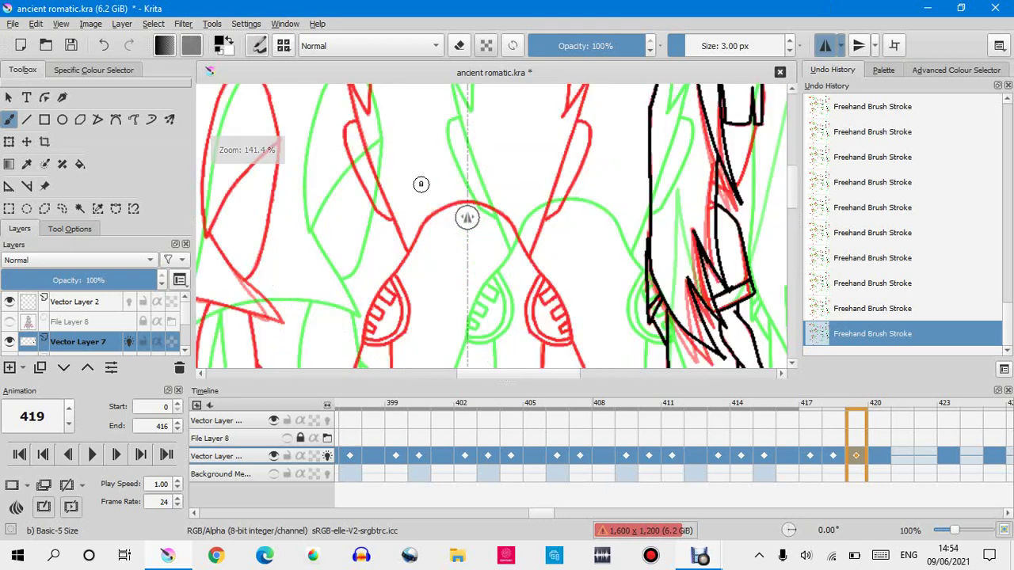
{"action": "scroll", "coordinate": [454, 251], "scroll_direction": "up", "scroll_amount": 3}
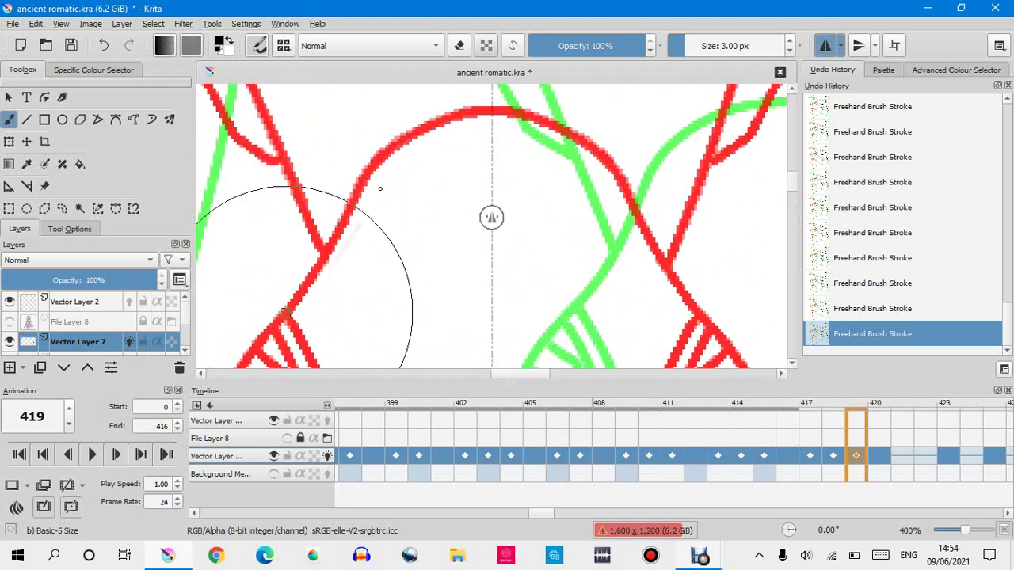
{"action": "mouse_move", "coordinate": [287, 310]}
{"action": "left_mouse_down"}
{"action": "mouse_move", "coordinate": [340, 241]}
{"action": "mouse_move", "coordinate": [389, 140]}
{"action": "mouse_move", "coordinate": [420, 127]}
{"action": "mouse_move", "coordinate": [606, 146]}
{"action": "left_mouse_up"}
{"action": "left_click", "coordinate": [847, 311]}
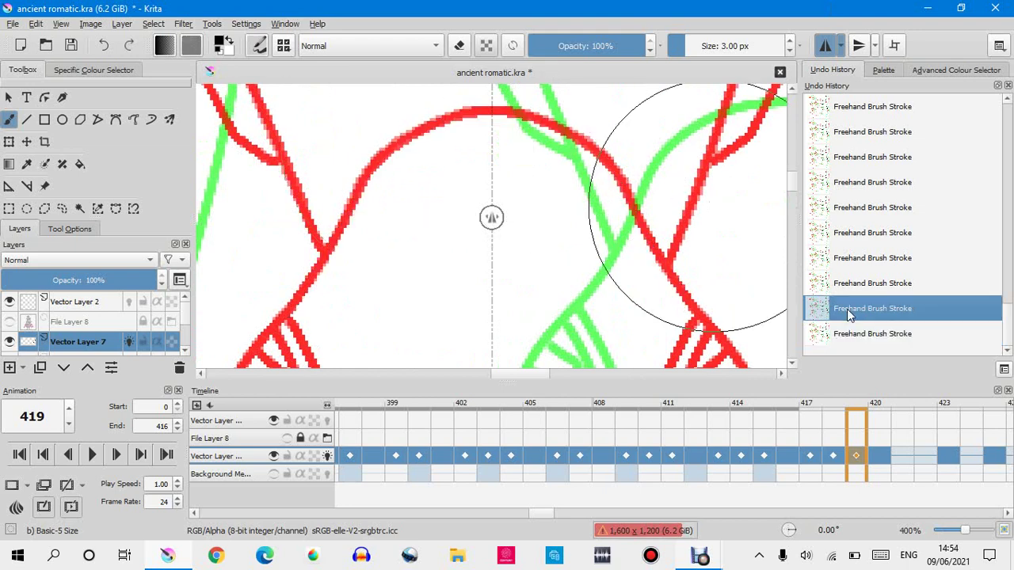
{"action": "mouse_move", "coordinate": [488, 113]}
{"action": "left_mouse_down"}
{"action": "mouse_move", "coordinate": [557, 125]}
{"action": "mouse_move", "coordinate": [634, 163]}
{"action": "mouse_move", "coordinate": [709, 366]}
{"action": "left_mouse_up"}
{"action": "left_click", "coordinate": [860, 313]}
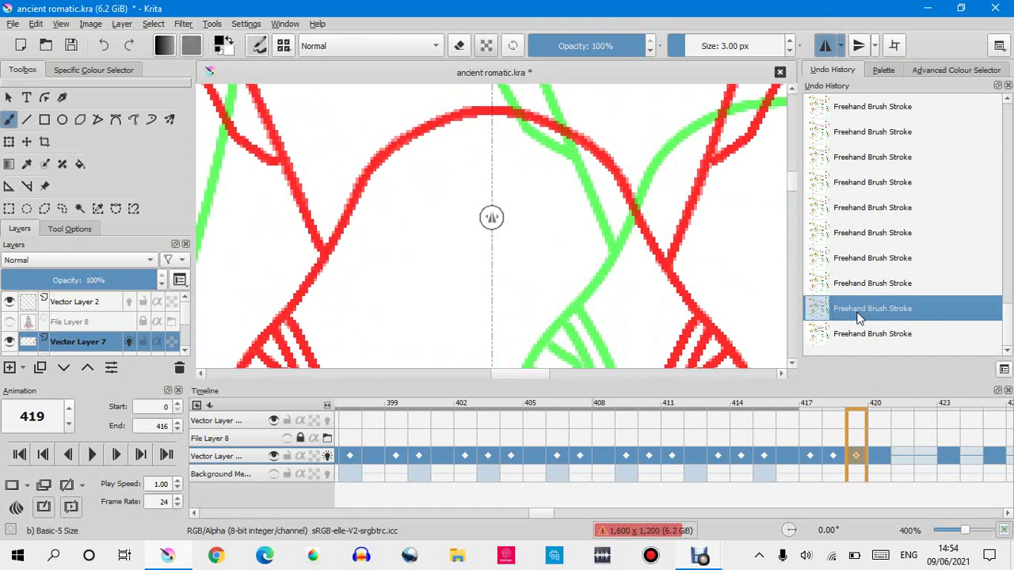
{"action": "mouse_move", "coordinate": [293, 309]}
{"action": "left_mouse_down"}
{"action": "mouse_move", "coordinate": [394, 152]}
{"action": "mouse_move", "coordinate": [435, 128]}
{"action": "mouse_move", "coordinate": [487, 113]}
{"action": "left_mouse_up"}
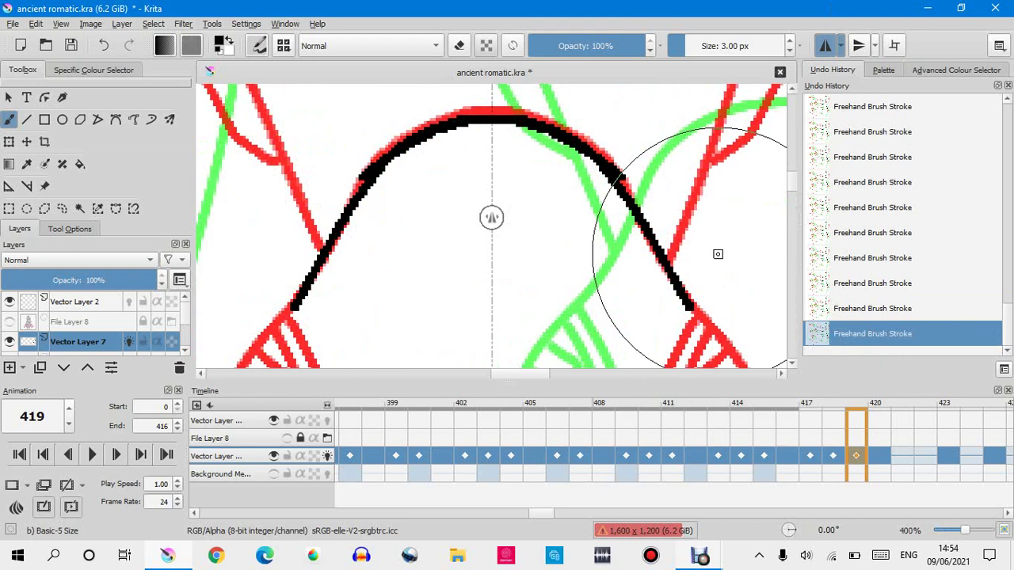
{"action": "left_click", "coordinate": [874, 316]}
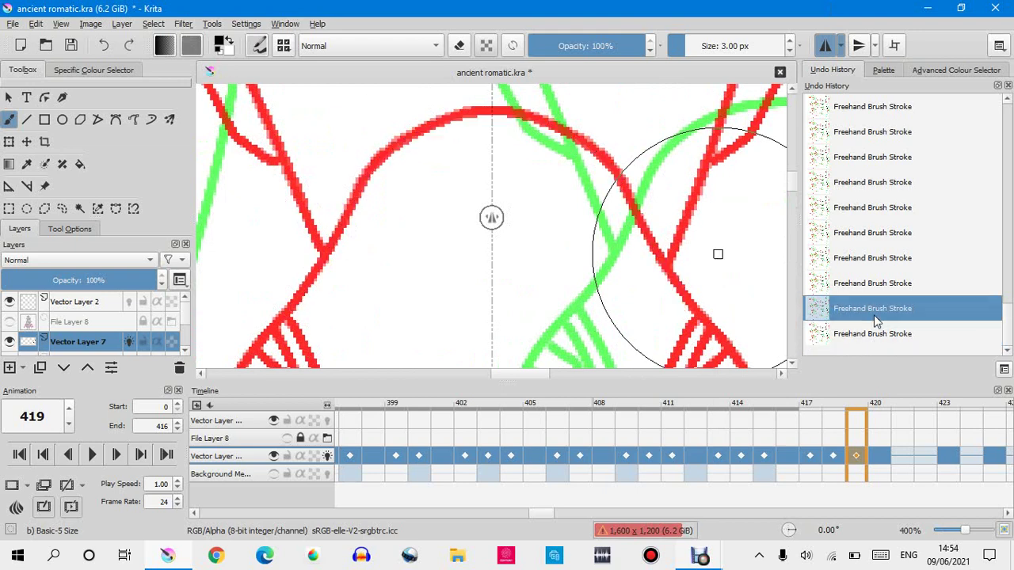
{"action": "mouse_move", "coordinate": [289, 308]}
{"action": "left_mouse_down"}
{"action": "mouse_move", "coordinate": [427, 95]}
{"action": "mouse_move", "coordinate": [631, 111]}
{"action": "left_mouse_up"}
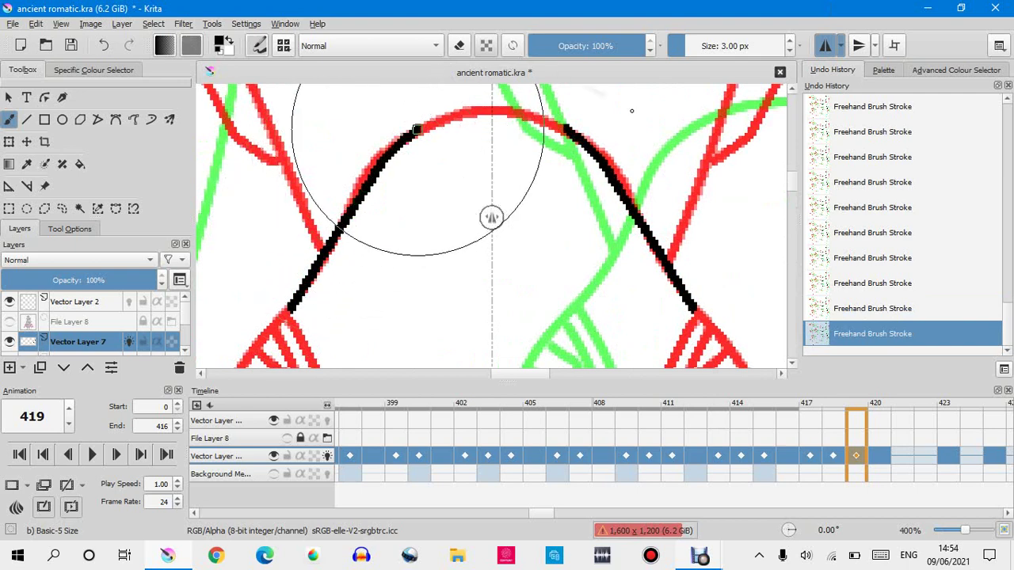
{"action": "left_click", "coordinate": [872, 313]}
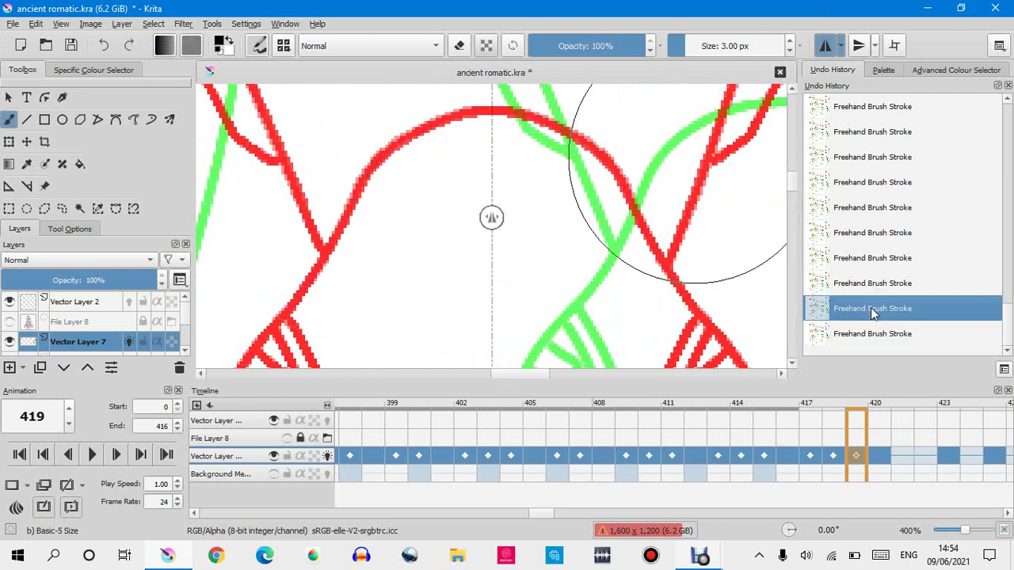
{"action": "mouse_move", "coordinate": [491, 107]}
{"action": "left_mouse_down"}
{"action": "mouse_move", "coordinate": [633, 151]}
{"action": "mouse_move", "coordinate": [724, 364]}
{"action": "left_mouse_up"}
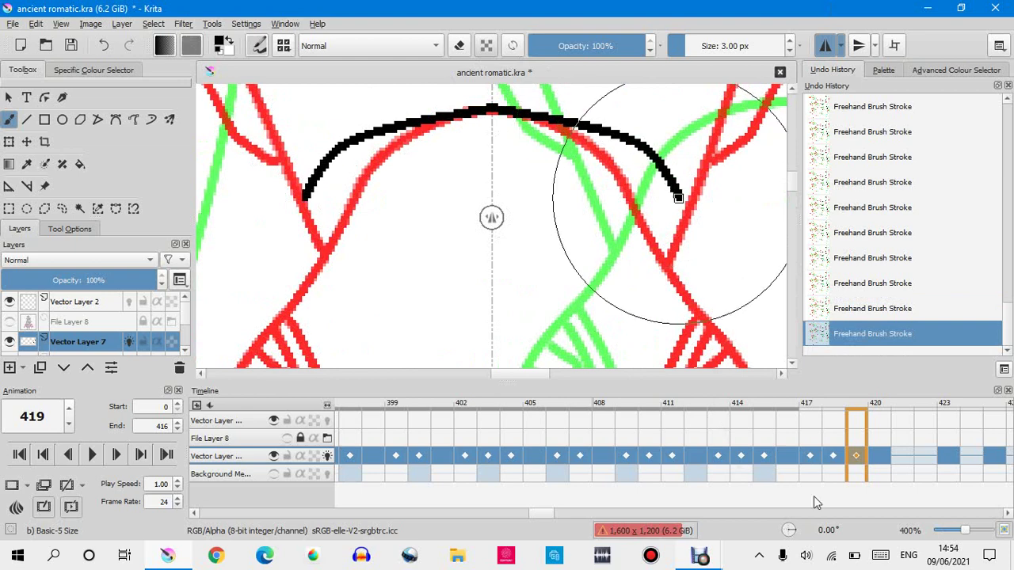
{"action": "left_click", "coordinate": [832, 309]}
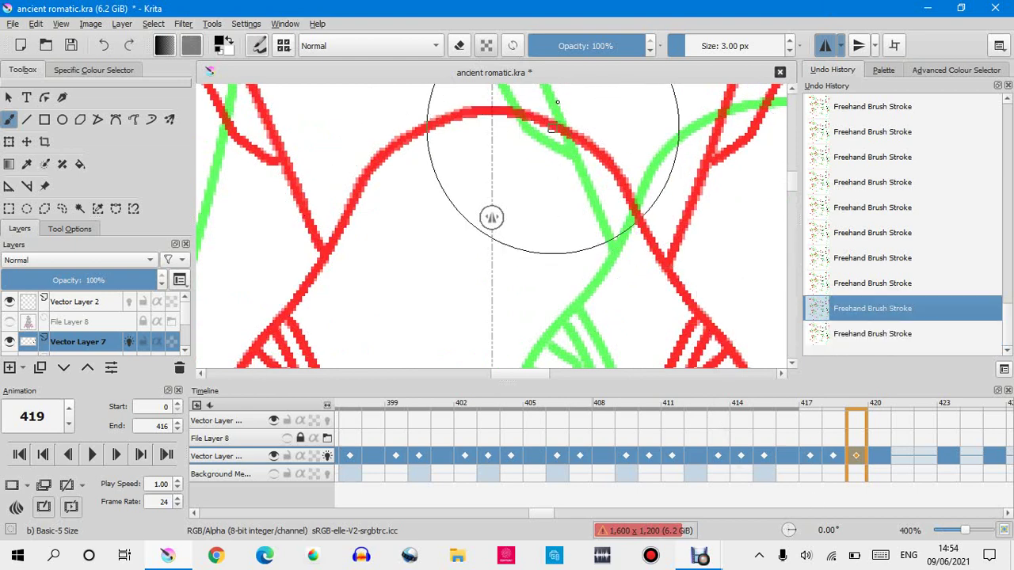
Ink the top of the caped figure's shoulder arch and its curved upper sides with short mirrored strokes over the red sketch.
{"action": "scroll", "coordinate": [559, 102], "scroll_direction": "up", "scroll_amount": 4}
{"action": "key", "text": "ctrl+shift+z"}
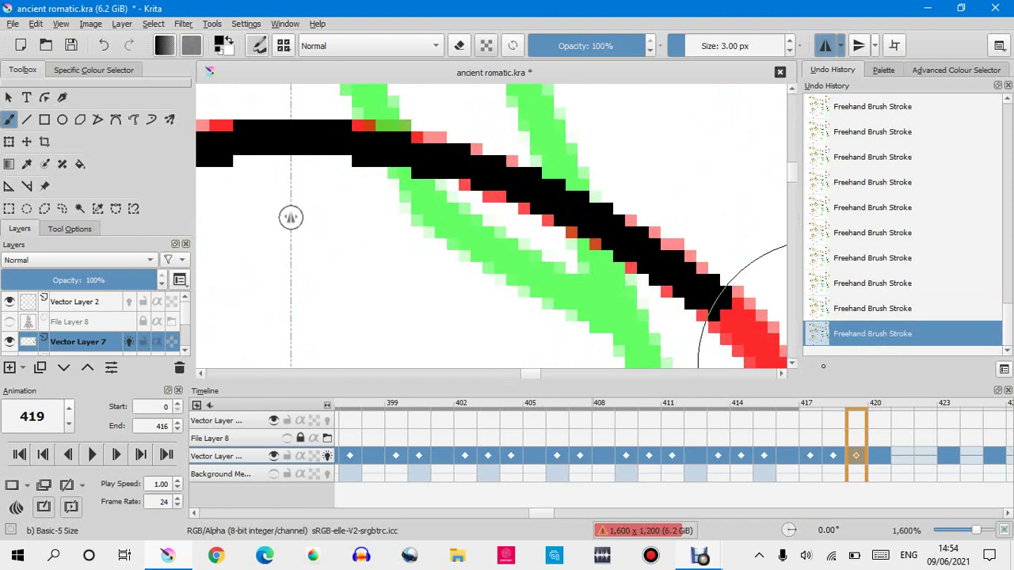
{"action": "scroll", "coordinate": [499, 108], "scroll_direction": "down", "scroll_amount": 3}
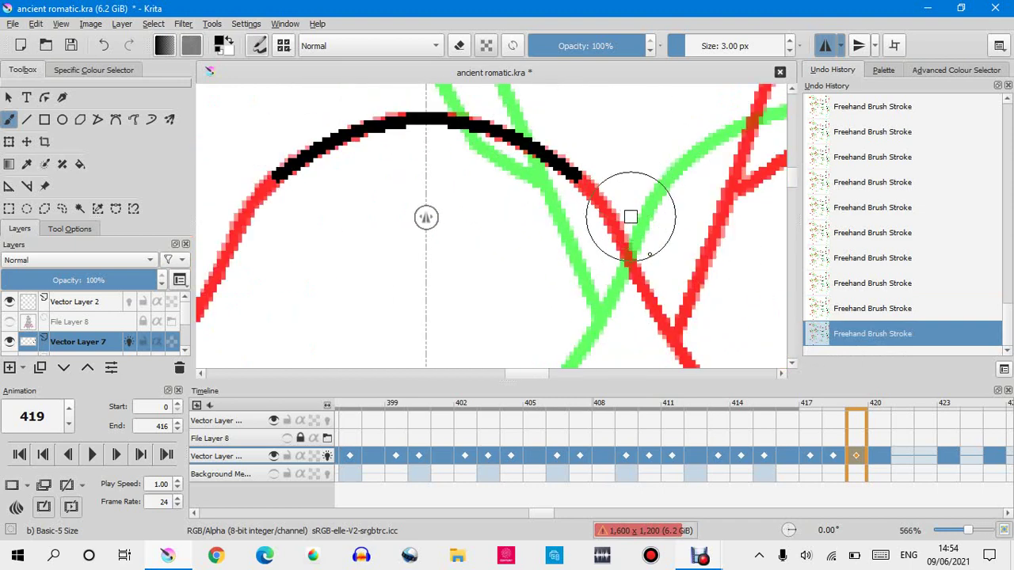
{"action": "scroll", "coordinate": [647, 250], "scroll_direction": "up", "scroll_amount": 2}
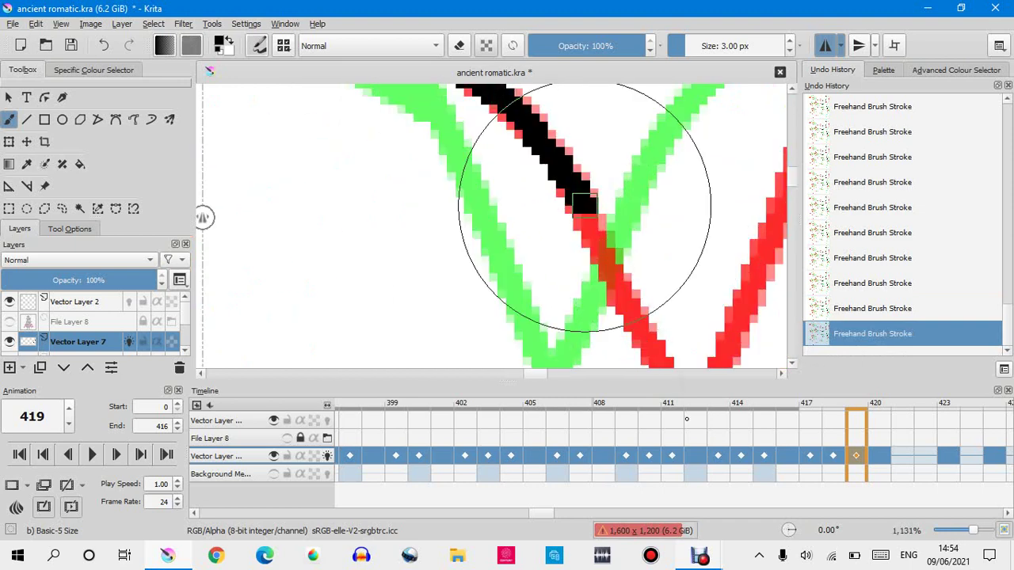
Extend the mirrored shoulder arch down to the tips of the oval shoulder emblems, undoing the misplaced stroke and redrawing it.
{"action": "scroll", "coordinate": [541, 108], "scroll_direction": "down", "scroll_amount": 4}
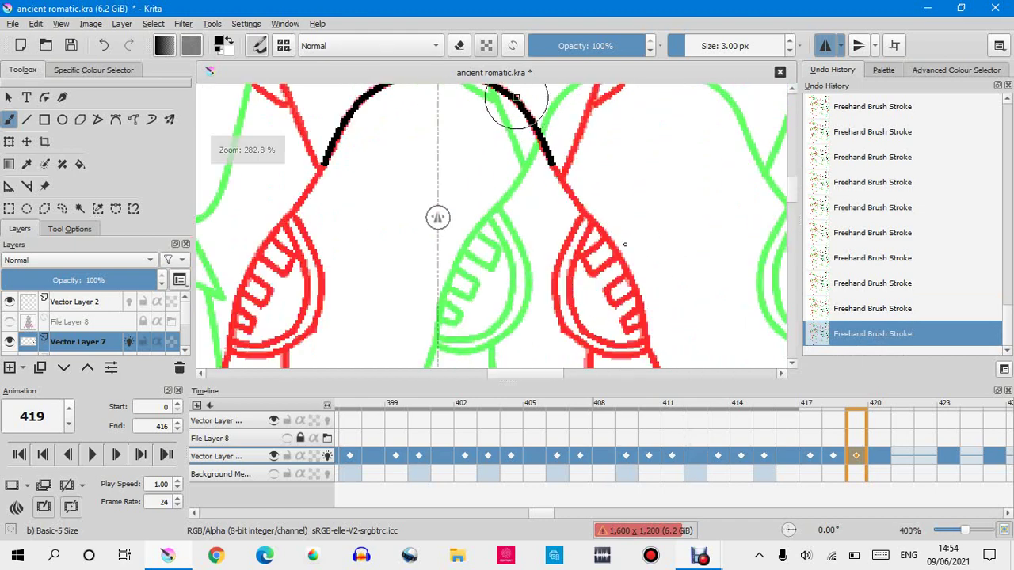
{"action": "scroll", "coordinate": [573, 171], "scroll_direction": "up", "scroll_amount": 4}
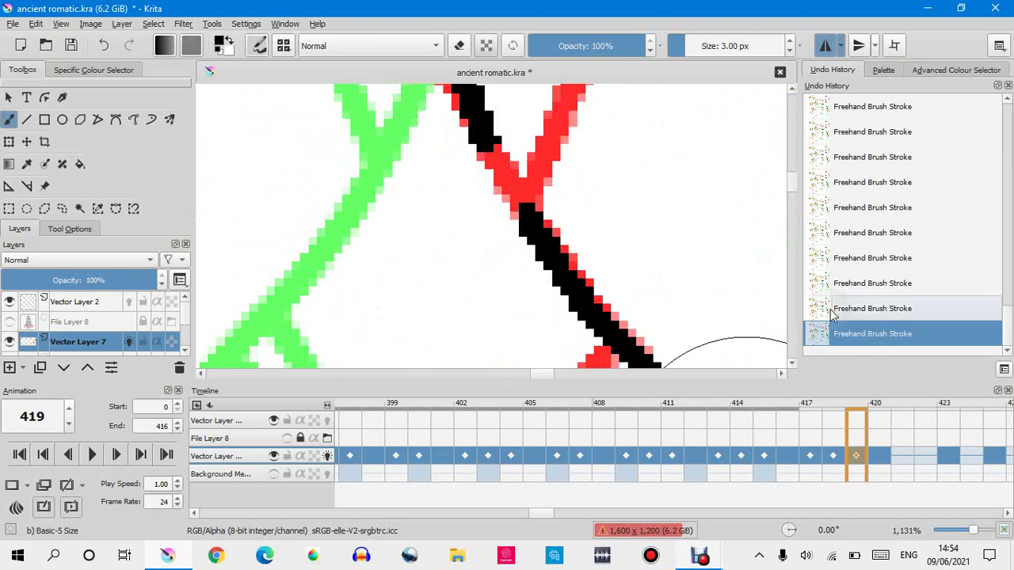
{"action": "left_click", "coordinate": [832, 310]}
{"action": "mouse_move", "coordinate": [484, 139]}
{"action": "left_mouse_down"}
{"action": "mouse_move", "coordinate": [525, 239]}
{"action": "mouse_move", "coordinate": [616, 348]}
{"action": "left_mouse_up"}
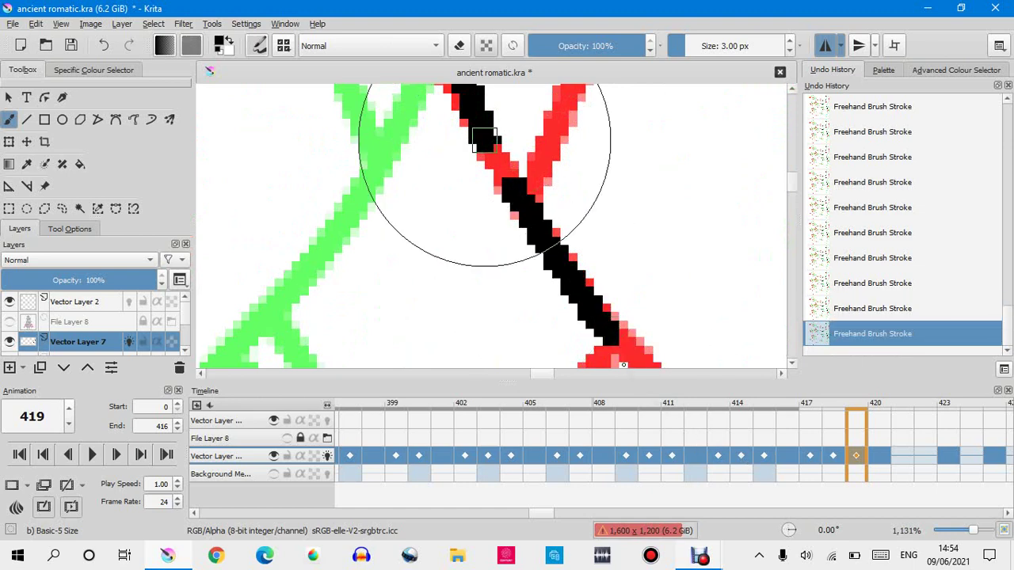
{"action": "scroll", "coordinate": [591, 244], "scroll_direction": "down", "scroll_amount": 5}
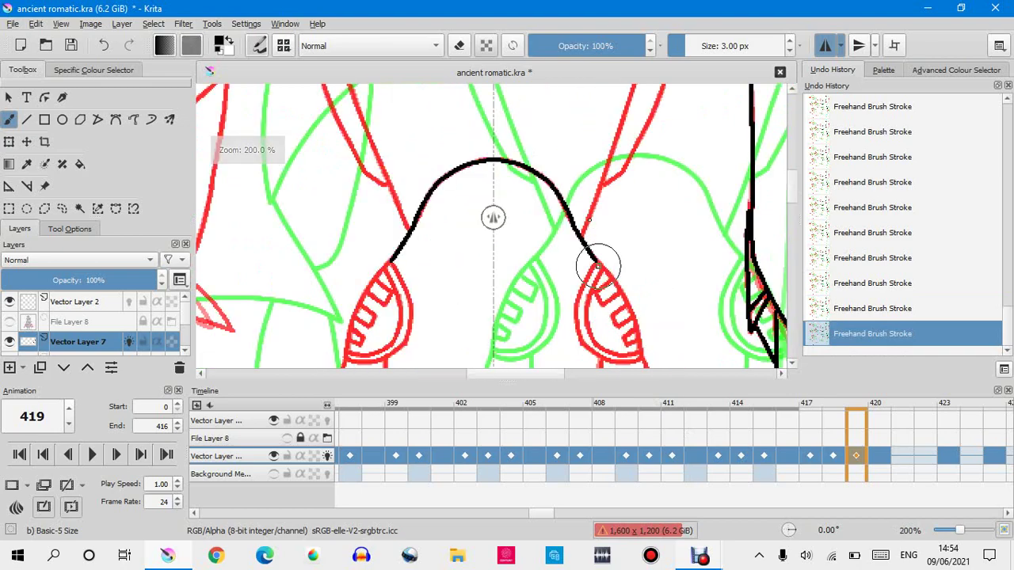
Ink the mirrored upper edges of the caped figure's oval shoulder emblems, tracing both sides down from the pointed tip.
{"action": "scroll", "coordinate": [598, 267], "scroll_direction": "down", "scroll_amount": 3}
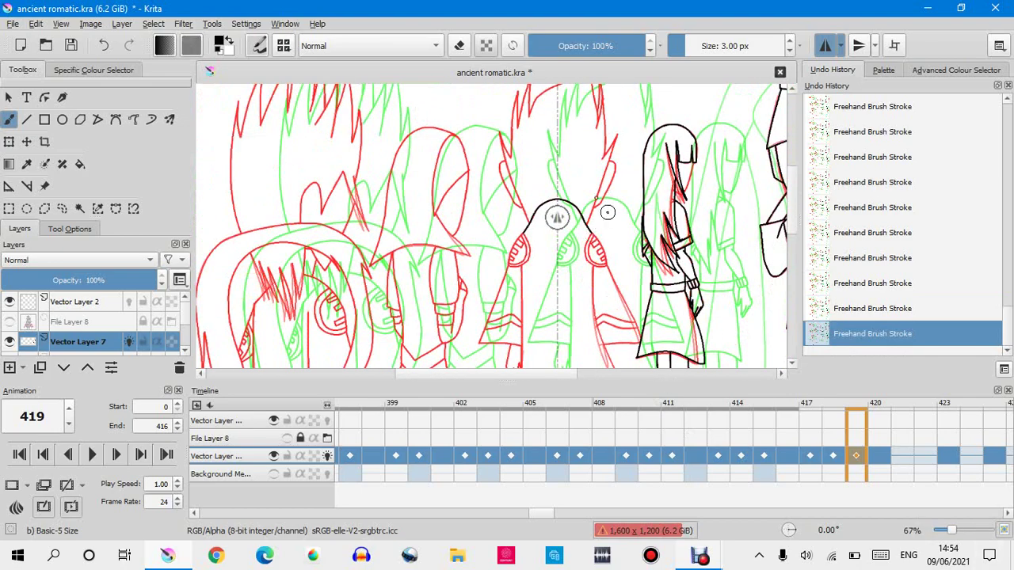
{"action": "scroll", "coordinate": [602, 210], "scroll_direction": "up", "scroll_amount": 5}
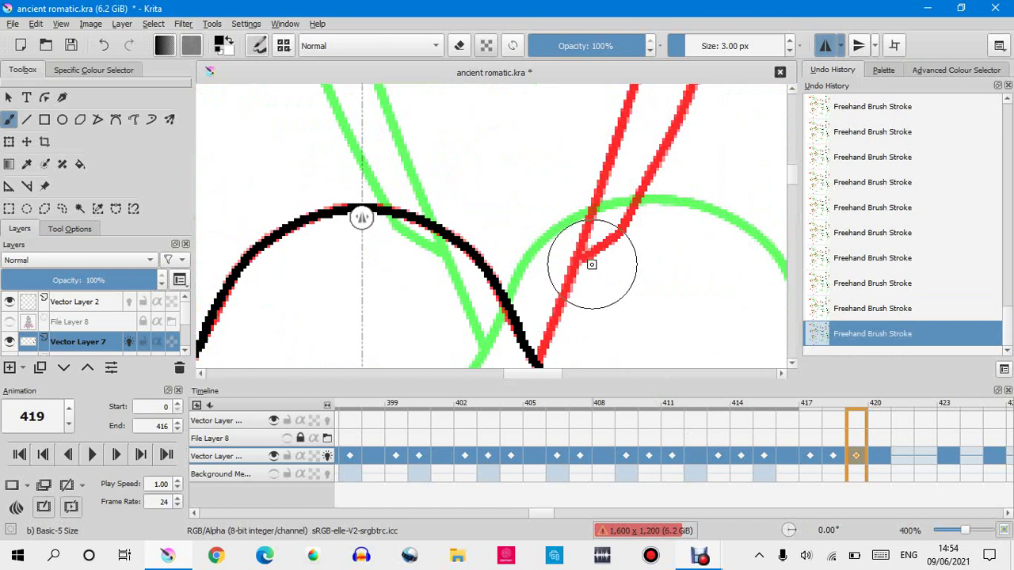
{"action": "scroll", "coordinate": [592, 265], "scroll_direction": "down", "scroll_amount": 3}
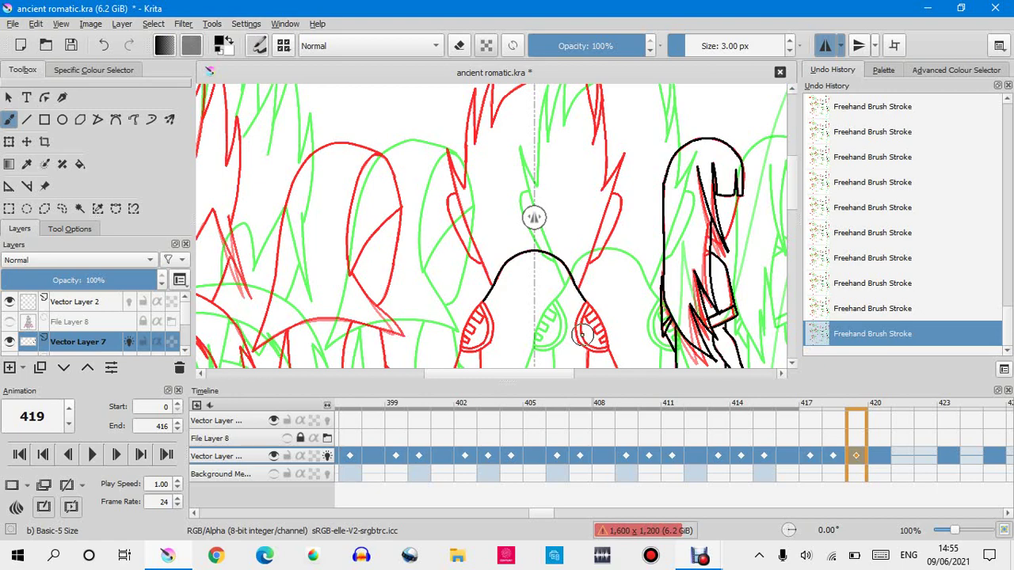
{"action": "scroll", "coordinate": [583, 335], "scroll_direction": "up", "scroll_amount": 7}
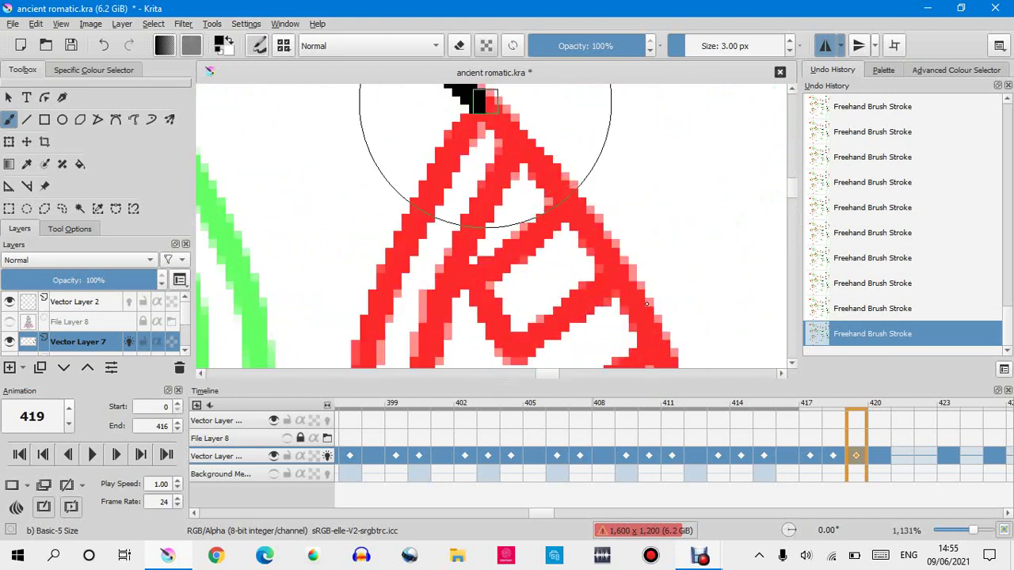
{"action": "mouse_move", "coordinate": [481, 100]}
{"action": "left_mouse_down"}
{"action": "mouse_move", "coordinate": [584, 215]}
{"action": "mouse_move", "coordinate": [682, 367]}
{"action": "left_mouse_up"}
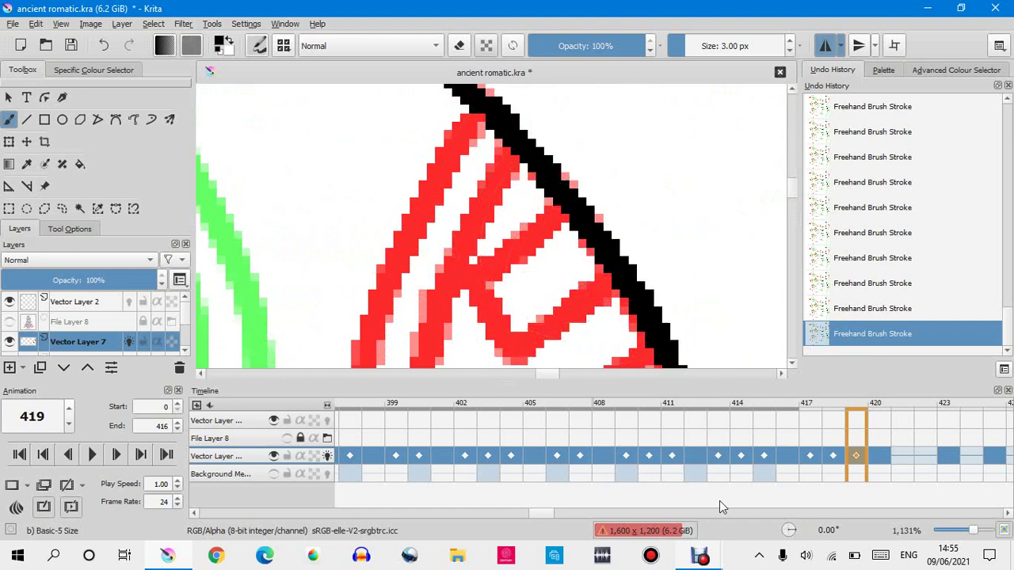
{"action": "mouse_move", "coordinate": [471, 99]}
{"action": "left_mouse_down"}
{"action": "mouse_move", "coordinate": [379, 277]}
{"action": "mouse_move", "coordinate": [349, 366]}
{"action": "mouse_move", "coordinate": [412, 202]}
{"action": "mouse_move", "coordinate": [485, 105]}
{"action": "left_mouse_up"}
{"action": "left_click", "coordinate": [831, 314]}
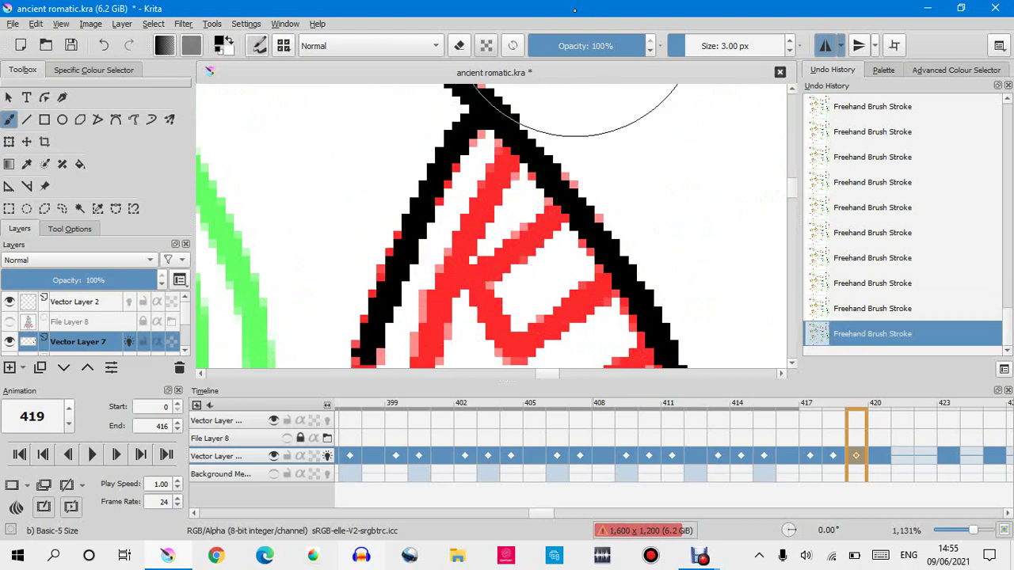
{"action": "scroll", "coordinate": [520, 136], "scroll_direction": "down", "scroll_amount": 5}
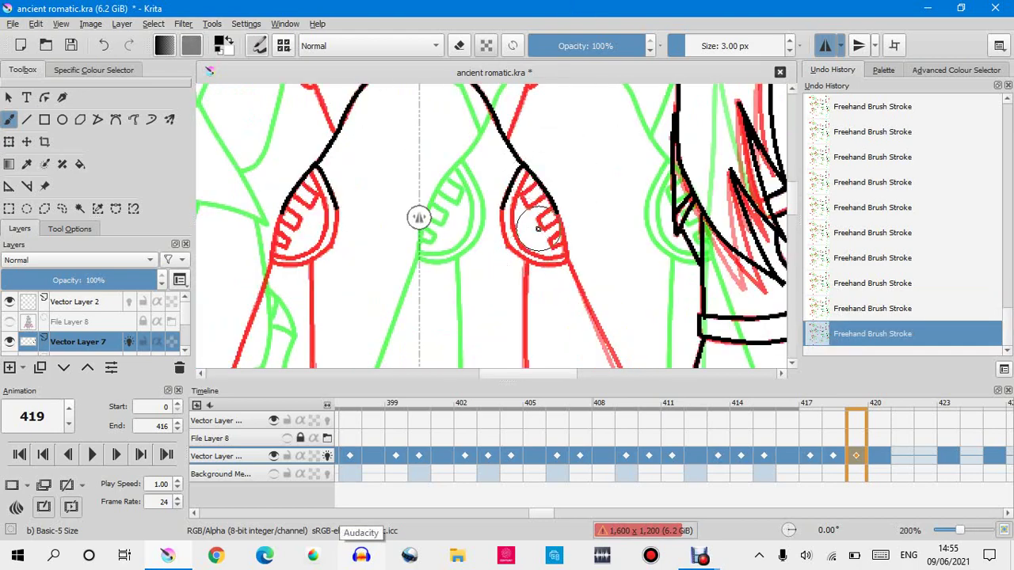
{"action": "scroll", "coordinate": [529, 252], "scroll_direction": "up", "scroll_amount": 2}
{"action": "scroll", "coordinate": [517, 238], "scroll_direction": "up", "scroll_amount": 2}
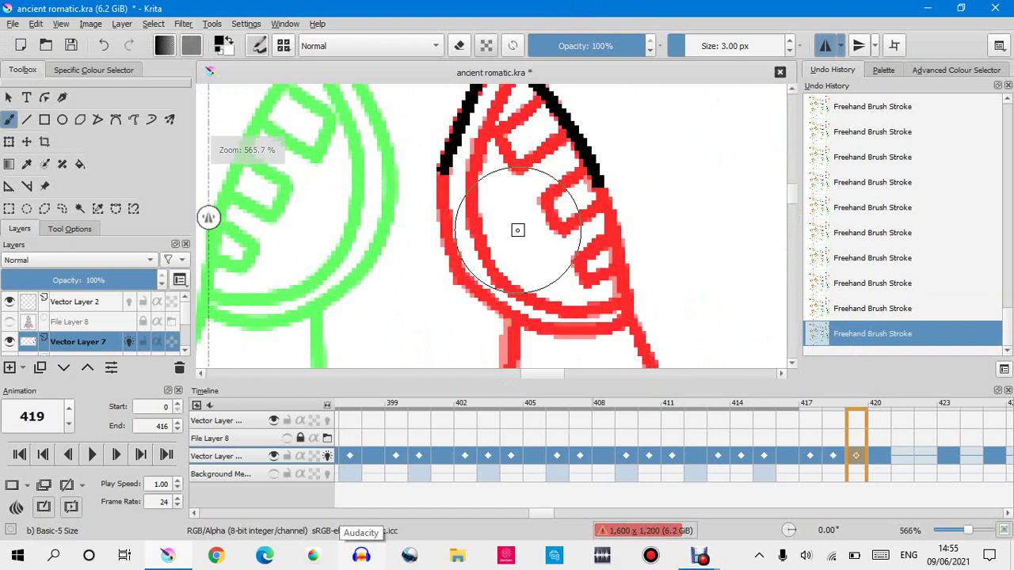
{"action": "scroll", "coordinate": [524, 255], "scroll_direction": "down", "scroll_amount": 1}
{"action": "scroll", "coordinate": [529, 262], "scroll_direction": "up", "scroll_amount": 1}
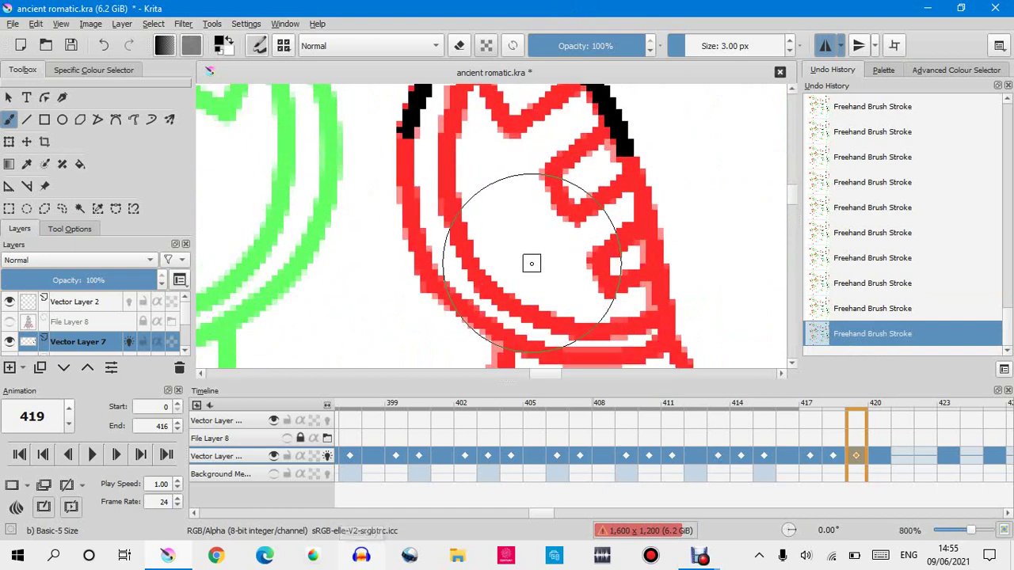
{"action": "left_click", "coordinate": [405, 272]}
{"action": "left_click_drag", "start_coordinate": [708, 380], "coordinate": [649, 400]}
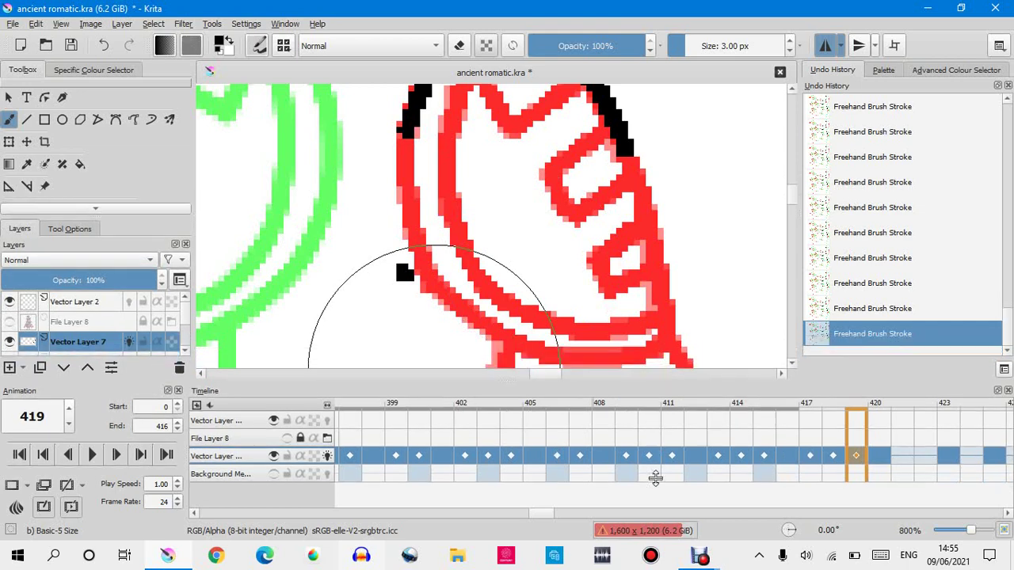
{"action": "left_click", "coordinate": [865, 308]}
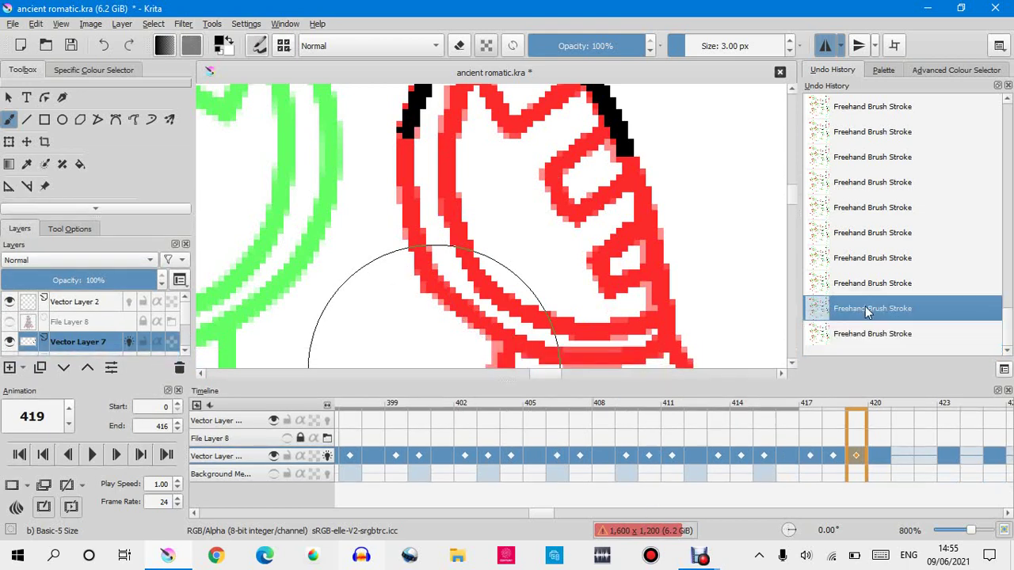
{"action": "mouse_move", "coordinate": [407, 114]}
{"action": "left_mouse_down"}
{"action": "mouse_move", "coordinate": [416, 276]}
{"action": "mouse_move", "coordinate": [467, 321]}
{"action": "mouse_move", "coordinate": [650, 348]}
{"action": "mouse_move", "coordinate": [723, 342]}
{"action": "left_mouse_up"}
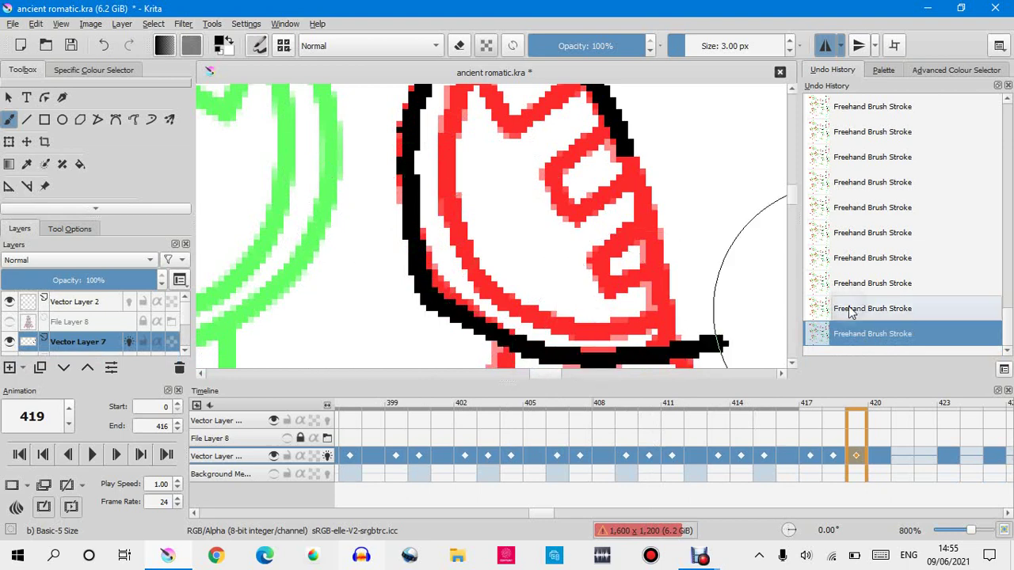
{"action": "left_click", "coordinate": [848, 308]}
Ink the shoulder emblem's outer side from the existing upper line down to its lower corner.
{"action": "left_click", "coordinate": [669, 341]}
{"action": "mouse_move", "coordinate": [669, 341]}
{"action": "left_mouse_down"}
{"action": "mouse_move", "coordinate": [629, 238]}
{"action": "mouse_move", "coordinate": [602, 199]}
{"action": "mouse_move", "coordinate": [586, 95]}
{"action": "left_mouse_up"}
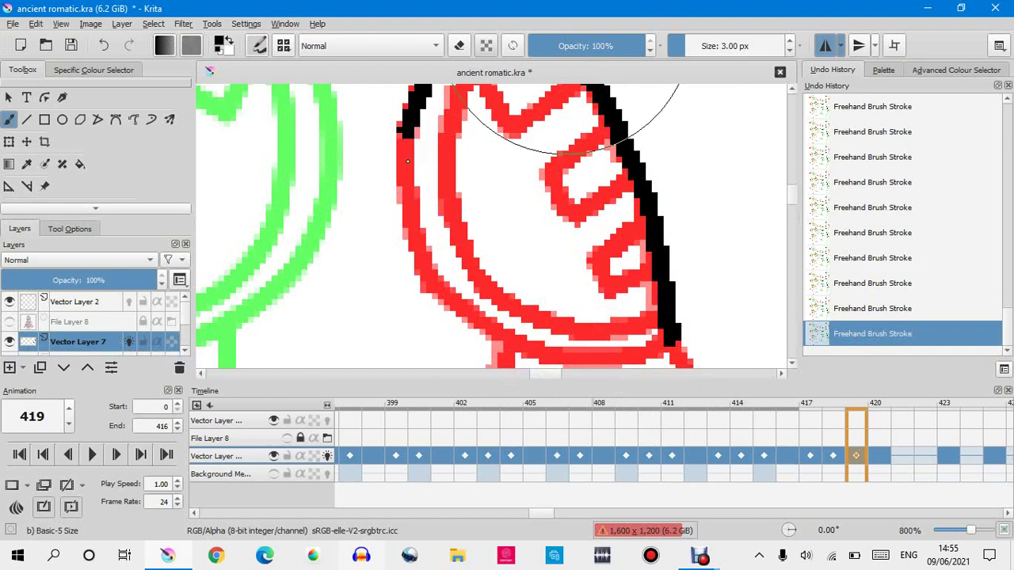
{"action": "mouse_move", "coordinate": [410, 123]}
{"action": "left_mouse_down"}
{"action": "mouse_move", "coordinate": [425, 282]}
{"action": "mouse_move", "coordinate": [519, 352]}
{"action": "mouse_move", "coordinate": [618, 358]}
{"action": "mouse_move", "coordinate": [697, 333]}
{"action": "mouse_move", "coordinate": [764, 232]}
{"action": "left_mouse_up"}
{"action": "left_click", "coordinate": [818, 308]}
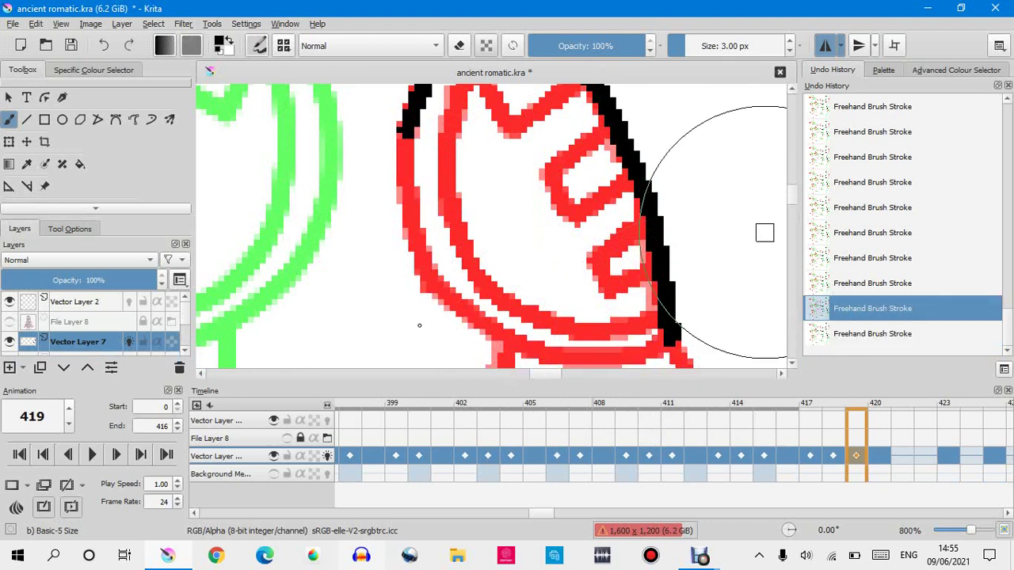
{"action": "mouse_move", "coordinate": [409, 126]}
{"action": "left_mouse_down"}
{"action": "mouse_move", "coordinate": [423, 279]}
{"action": "mouse_move", "coordinate": [649, 348]}
{"action": "left_mouse_up"}
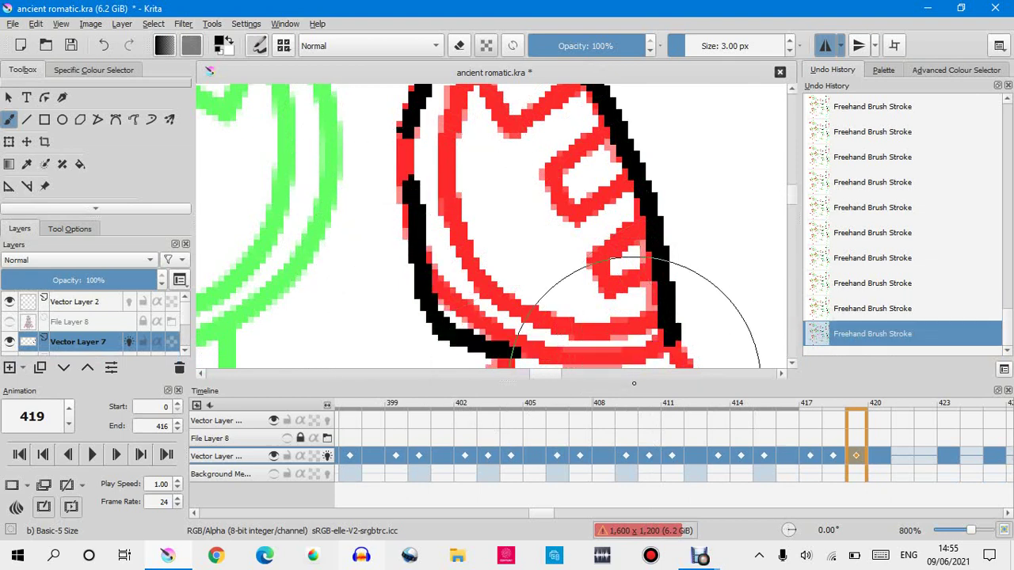
{"action": "left_click", "coordinate": [847, 313]}
{"action": "mouse_move", "coordinate": [410, 103]}
{"action": "left_mouse_down"}
{"action": "mouse_move", "coordinate": [404, 166]}
{"action": "mouse_move", "coordinate": [424, 290]}
{"action": "mouse_move", "coordinate": [519, 348]}
{"action": "mouse_move", "coordinate": [651, 349]}
{"action": "left_mouse_up"}
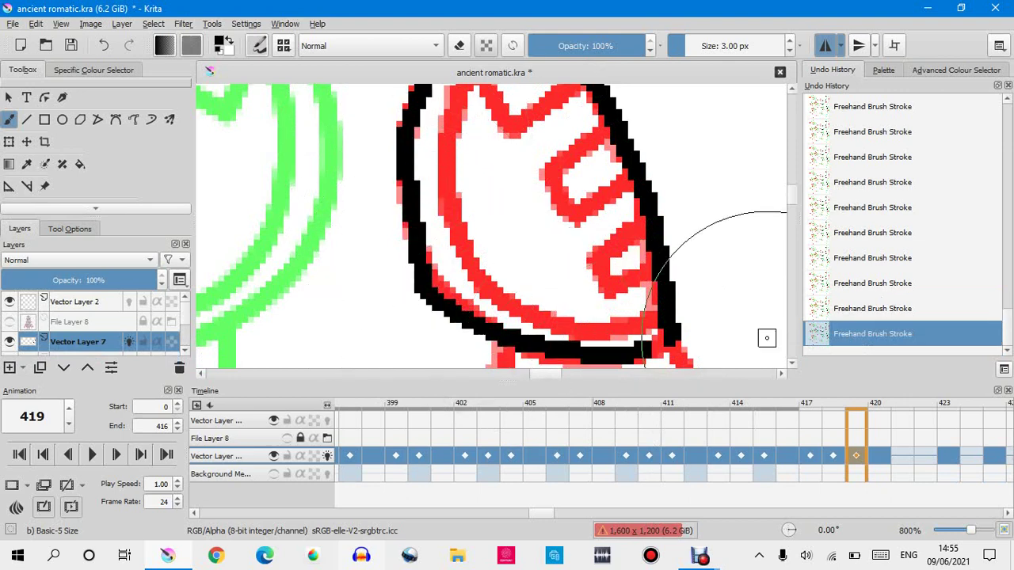
{"action": "left_click", "coordinate": [874, 309]}
{"action": "left_click", "coordinate": [406, 135]}
{"action": "mouse_move", "coordinate": [406, 135]}
{"action": "left_mouse_down"}
{"action": "mouse_move", "coordinate": [418, 290]}
{"action": "mouse_move", "coordinate": [468, 328]}
{"action": "mouse_move", "coordinate": [602, 352]}
{"action": "left_mouse_up"}
{"action": "left_click", "coordinate": [854, 311]}
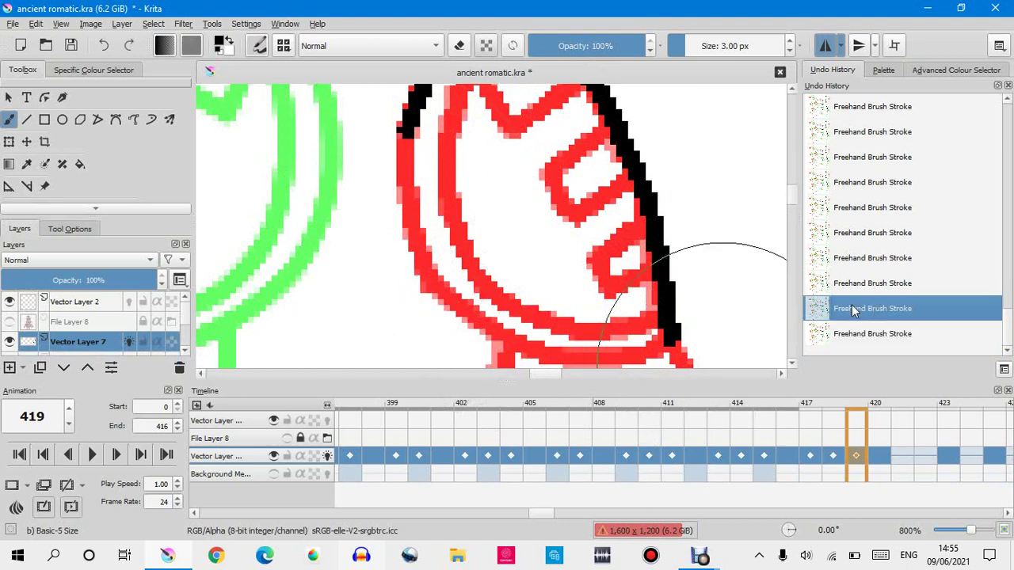
Ink the shoulder emblem's rounded lower edge to the bottom corner and close the gap on its inner side.
{"action": "mouse_move", "coordinate": [410, 196]}
{"action": "left_mouse_down"}
{"action": "mouse_move", "coordinate": [431, 285]}
{"action": "mouse_move", "coordinate": [476, 321]}
{"action": "mouse_move", "coordinate": [589, 360]}
{"action": "mouse_move", "coordinate": [677, 339]}
{"action": "left_mouse_up"}
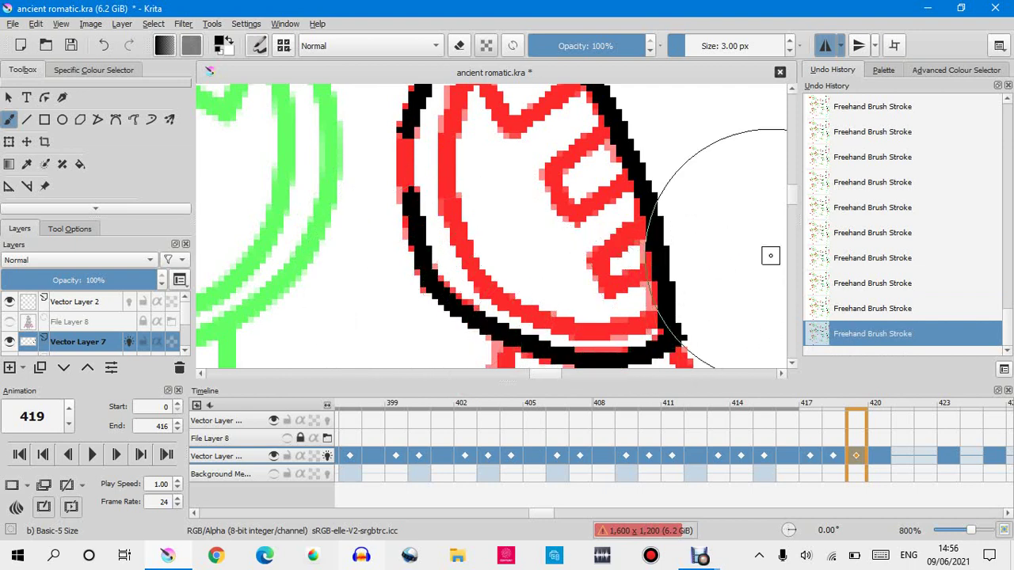
{"action": "left_click_drag", "start_coordinate": [405, 121], "coordinate": [410, 194]}
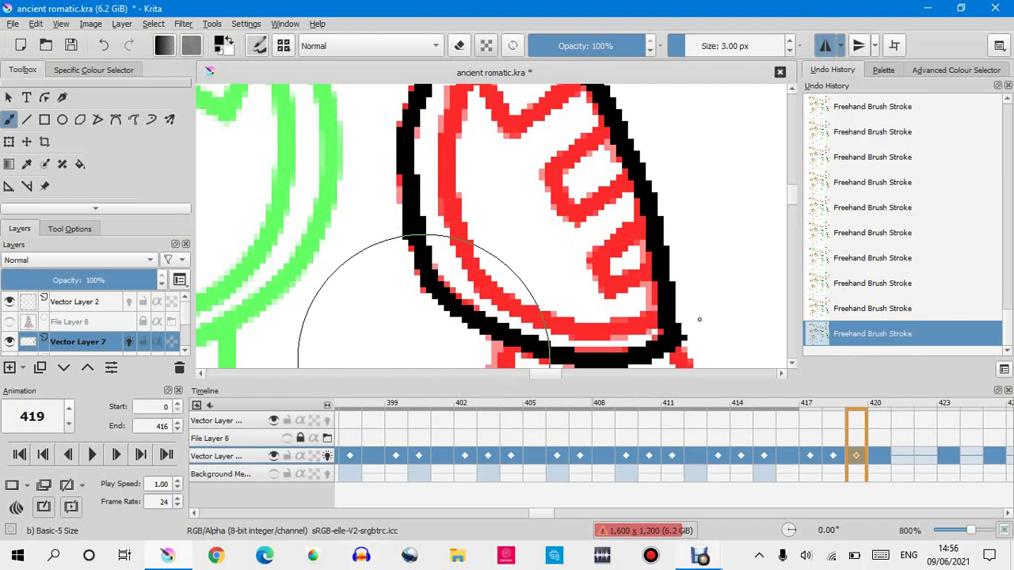
Ink the upper part of the emblem's inner contour line, parallel to the finished outline's rounded side.
{"action": "scroll", "coordinate": [474, 204], "scroll_direction": "down", "scroll_amount": 5}
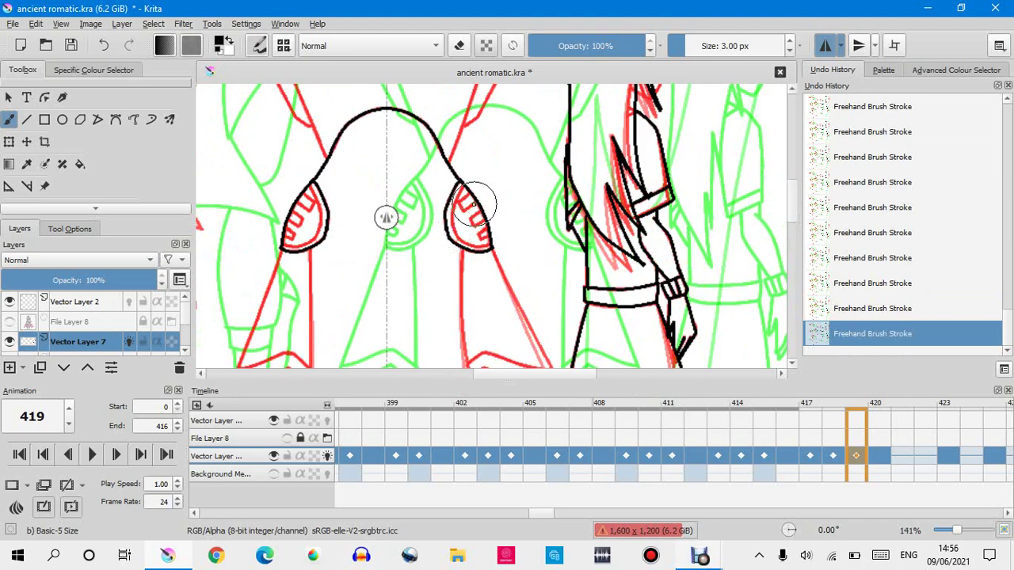
{"action": "scroll", "coordinate": [467, 200], "scroll_direction": "up", "scroll_amount": 5}
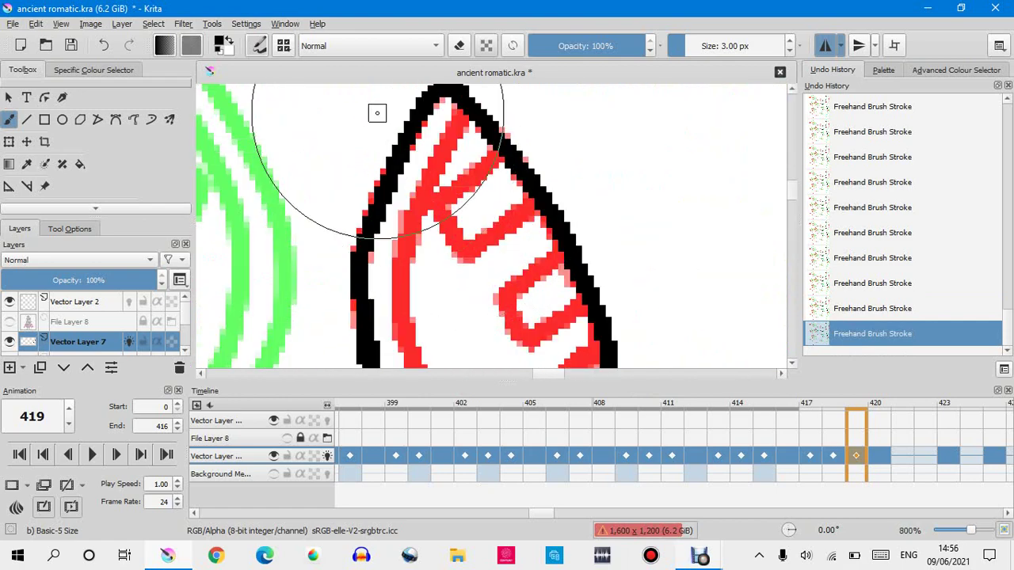
{"action": "scroll", "coordinate": [377, 112], "scroll_direction": "up", "scroll_amount": 1}
{"action": "mouse_move", "coordinate": [407, 362]}
{"action": "left_mouse_down"}
{"action": "mouse_move", "coordinate": [459, 156]}
{"action": "mouse_move", "coordinate": [610, 4]}
{"action": "left_mouse_up"}
Ink the three sides of the uppermost tooth shape inside the shoulder emblem over the red sketch.
{"action": "left_click_drag", "start_coordinate": [447, 225], "coordinate": [511, 325]}
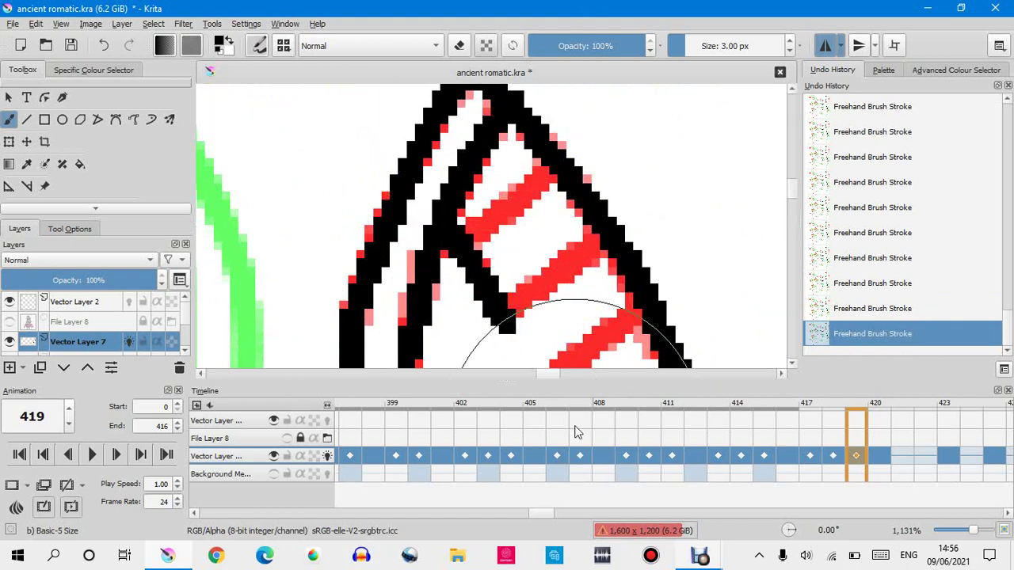
{"action": "left_click", "coordinate": [887, 311]}
{"action": "left_click", "coordinate": [887, 333]}
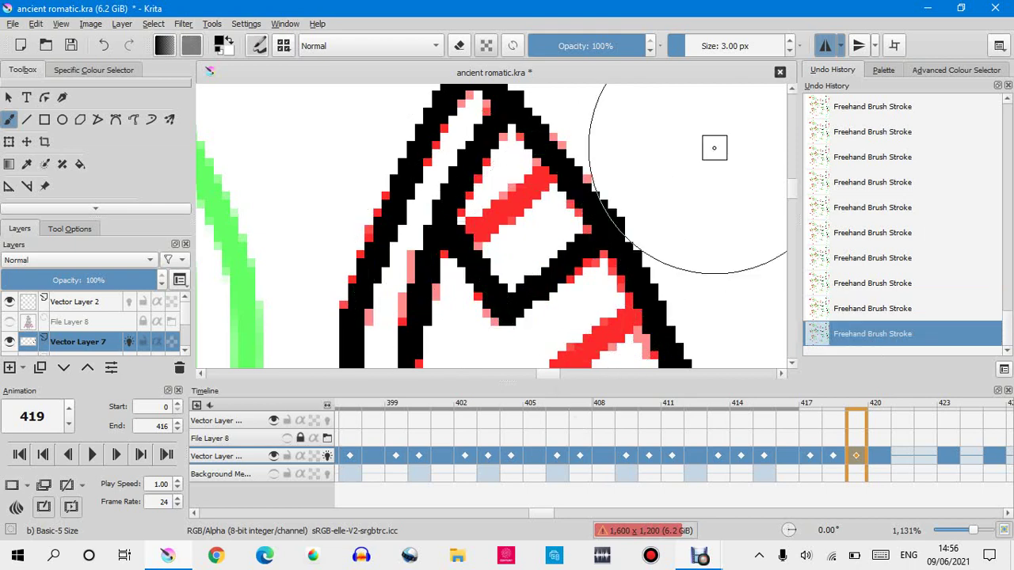
{"action": "left_click_drag", "start_coordinate": [554, 180], "coordinate": [507, 208]}
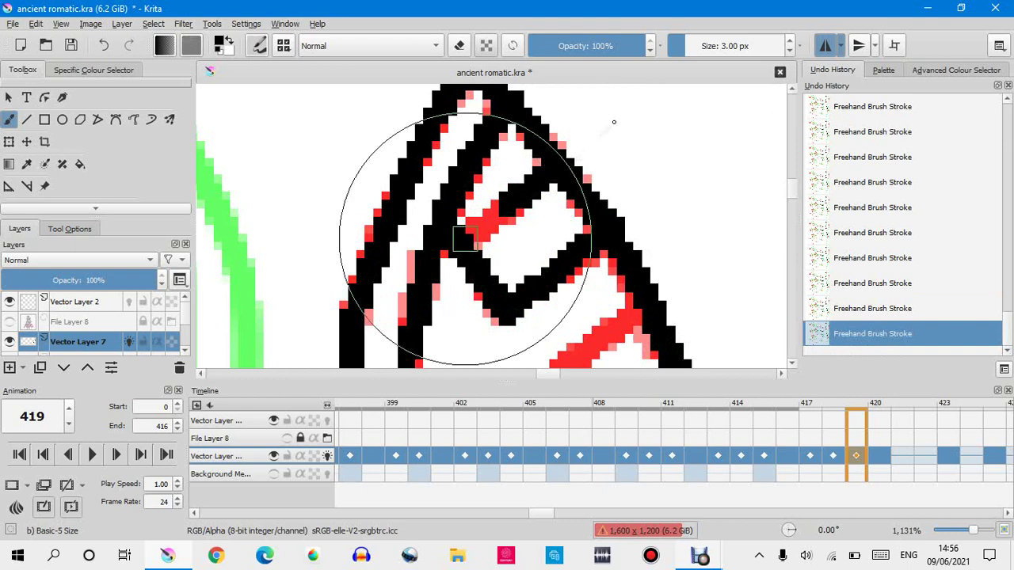
{"action": "left_click_drag", "start_coordinate": [455, 237], "coordinate": [511, 204]}
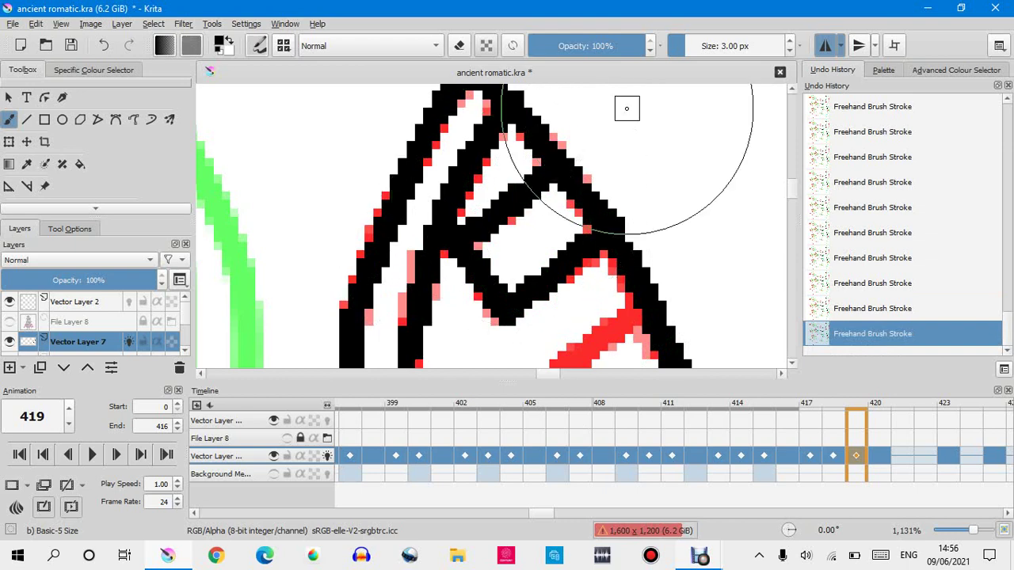
{"action": "key", "text": "minus"}
{"action": "scroll", "coordinate": [459, 227], "scroll_direction": "up", "scroll_amount": 5}
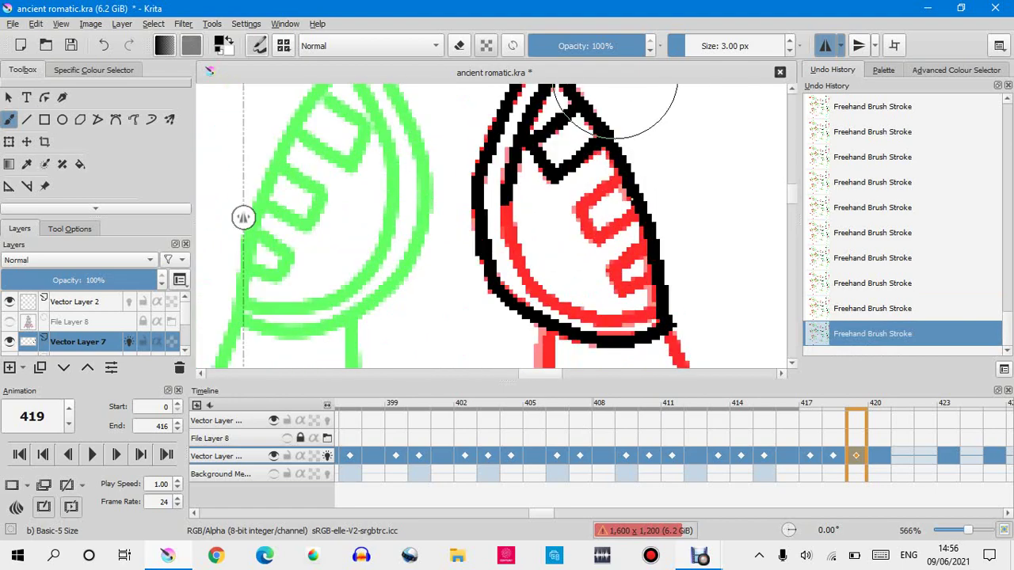
{"action": "scroll", "coordinate": [458, 228], "scroll_direction": "up", "scroll_amount": 2}
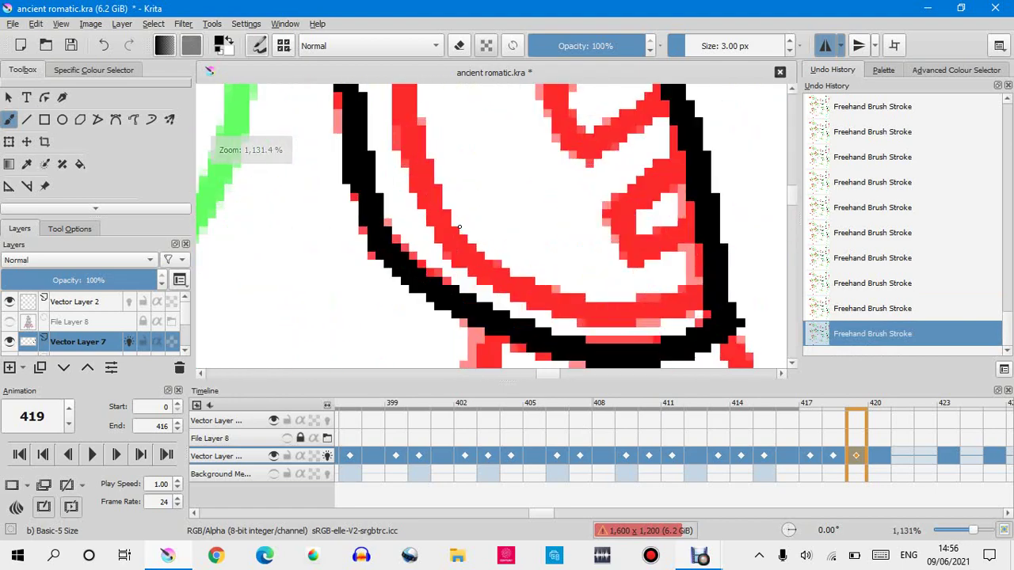
{"action": "scroll", "coordinate": [475, 198], "scroll_direction": "down", "scroll_amount": 3}
{"action": "scroll", "coordinate": [506, 161], "scroll_direction": "up", "scroll_amount": 2}
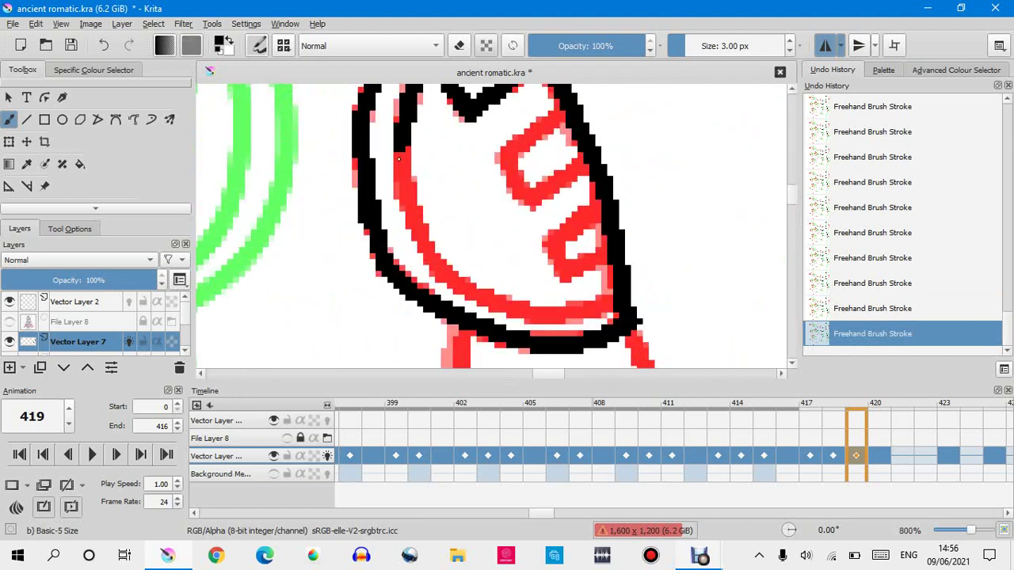
{"action": "mouse_move", "coordinate": [399, 159]}
{"action": "left_mouse_down"}
{"action": "mouse_move", "coordinate": [420, 265]}
{"action": "mouse_move", "coordinate": [614, 321]}
{"action": "left_mouse_up"}
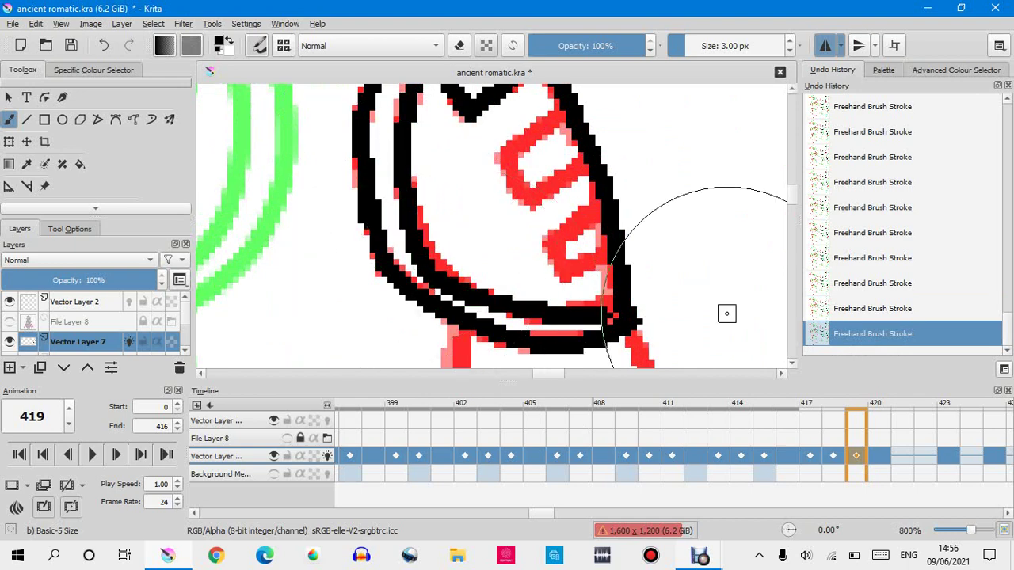
{"action": "left_click", "coordinate": [870, 309]}
{"action": "mouse_move", "coordinate": [396, 215]}
{"action": "left_mouse_down"}
{"action": "mouse_move", "coordinate": [459, 316]}
{"action": "mouse_move", "coordinate": [689, 355]}
{"action": "left_mouse_up"}
{"action": "left_click", "coordinate": [856, 314]}
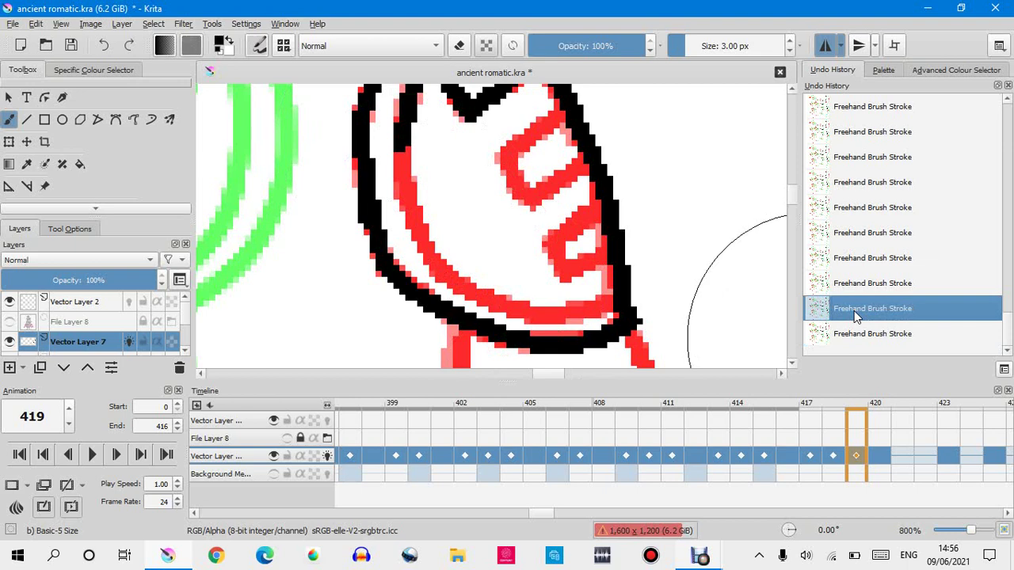
{"action": "mouse_move", "coordinate": [401, 146]}
{"action": "left_mouse_down"}
{"action": "mouse_move", "coordinate": [436, 273]}
{"action": "mouse_move", "coordinate": [519, 305]}
{"action": "mouse_move", "coordinate": [570, 311]}
{"action": "mouse_move", "coordinate": [770, 225]}
{"action": "left_mouse_up"}
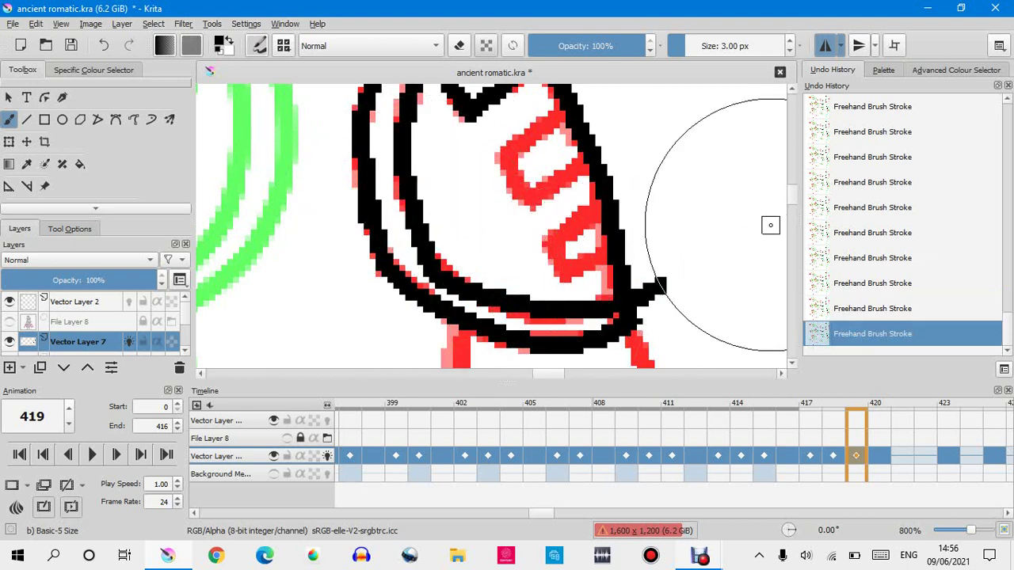
{"action": "left_click", "coordinate": [824, 314]}
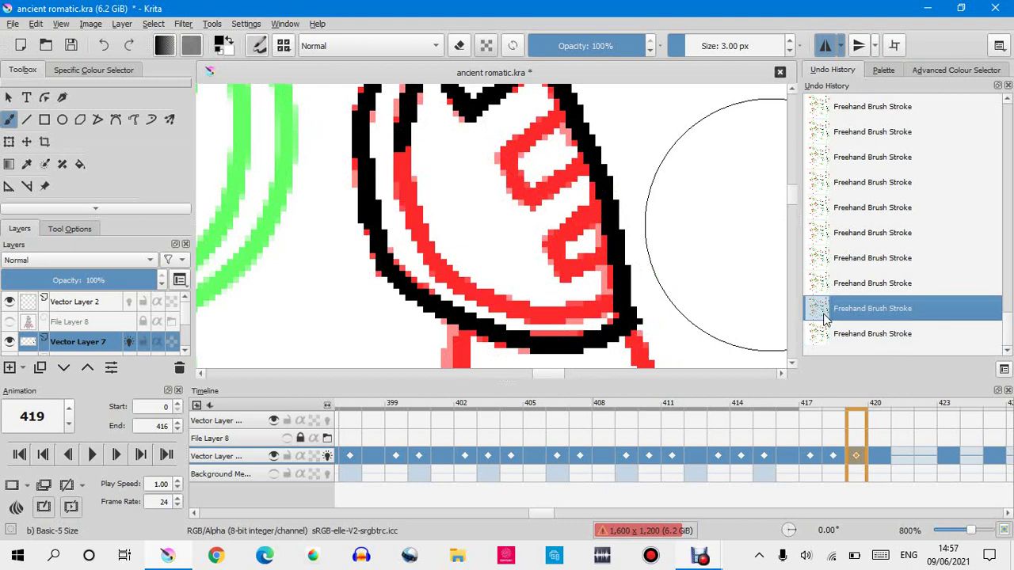
Ink the lower curve of the shoulder emblem's inner contour from its rounded side to the lower corner.
{"action": "left_click", "coordinate": [826, 334]}
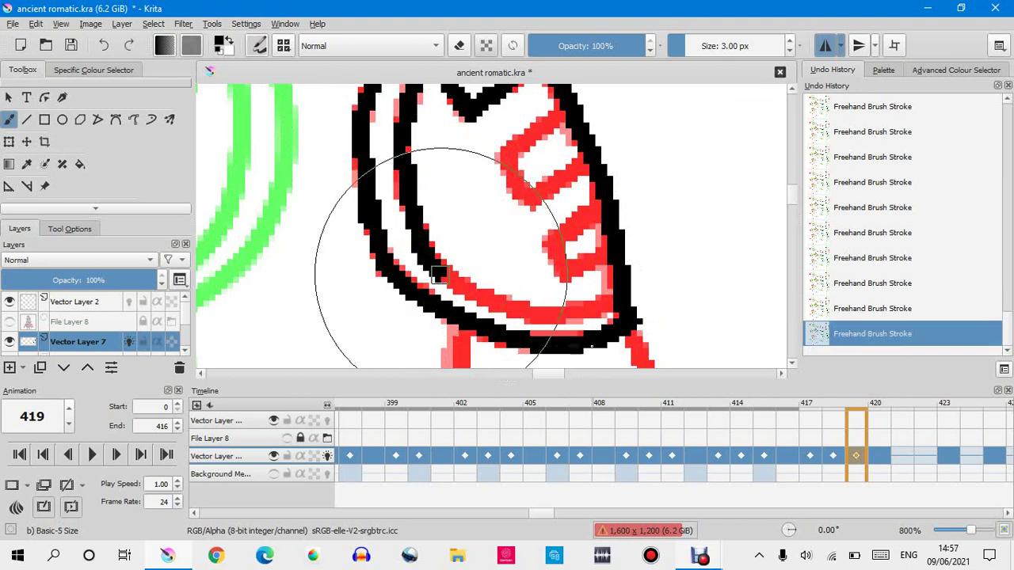
{"action": "mouse_move", "coordinate": [439, 274]}
{"action": "left_mouse_down"}
{"action": "mouse_move", "coordinate": [531, 309]}
{"action": "mouse_move", "coordinate": [584, 315]}
{"action": "mouse_move", "coordinate": [618, 303]}
{"action": "left_mouse_up"}
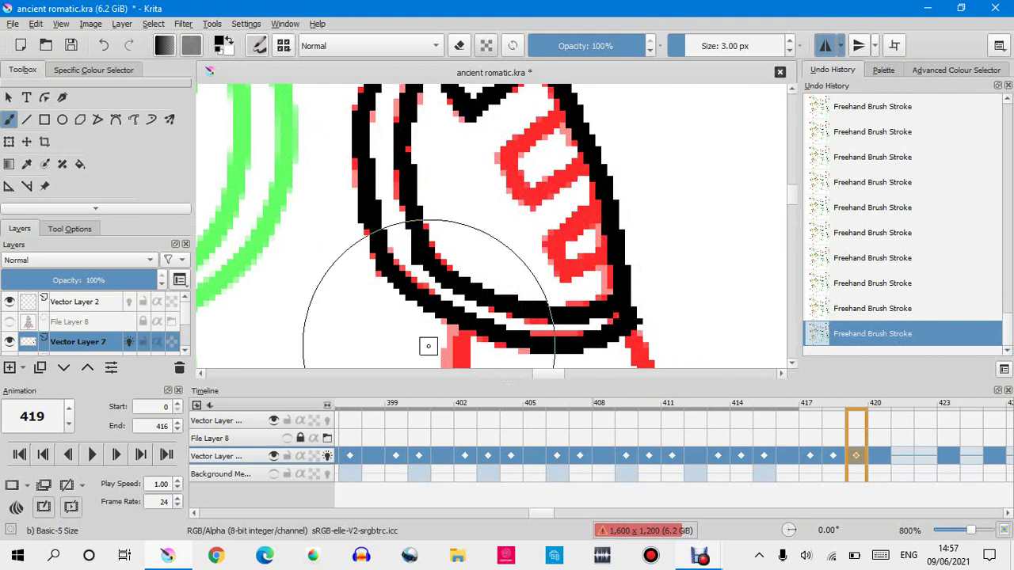
{"action": "left_click", "coordinate": [838, 310]}
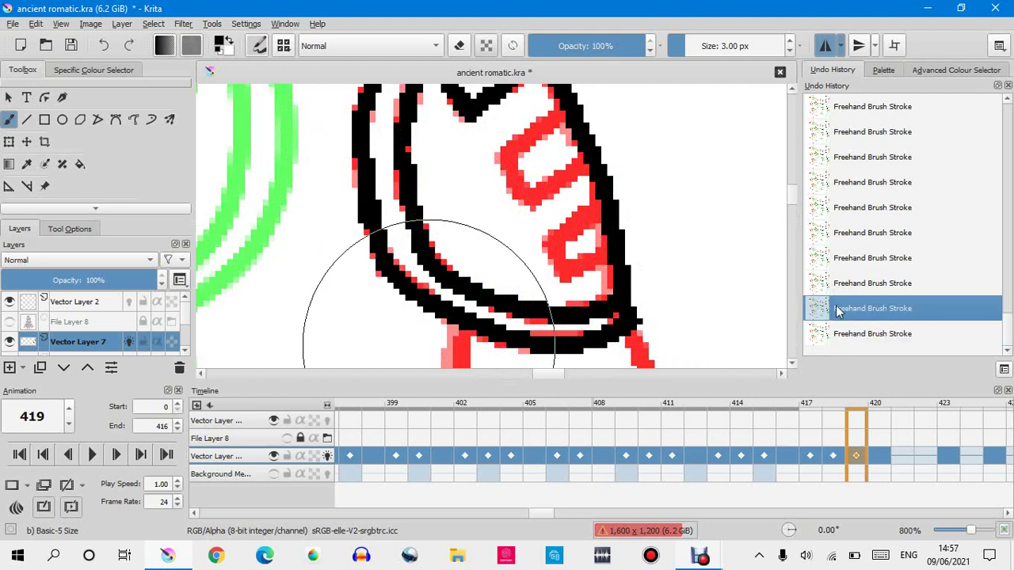
{"action": "key", "text": "ctrl+shift+z"}
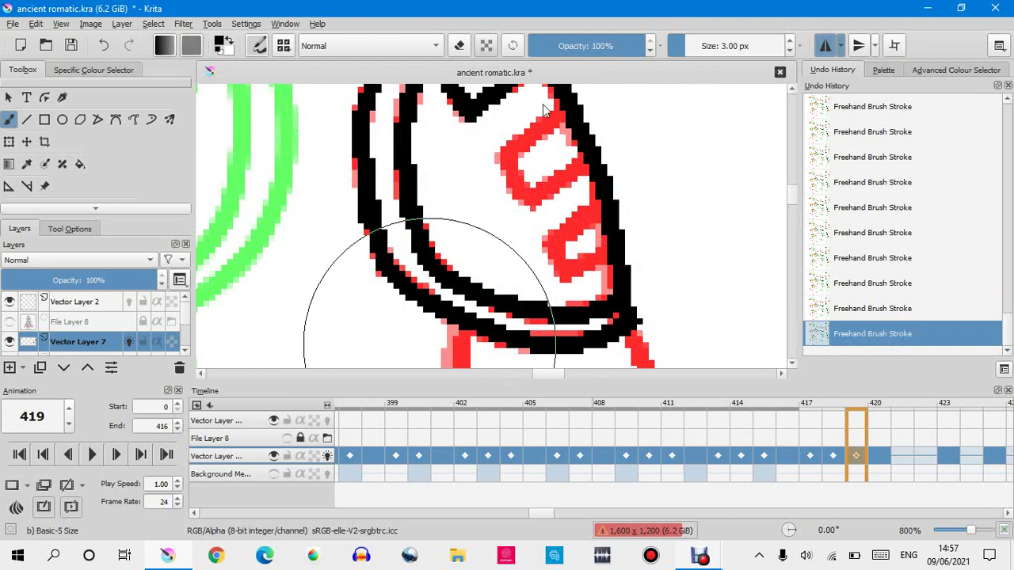
Ink the three sides of the middle tooth shape inside the shoulder emblem on frame 419.
{"action": "scroll", "coordinate": [547, 127], "scroll_direction": "up", "scroll_amount": 2}
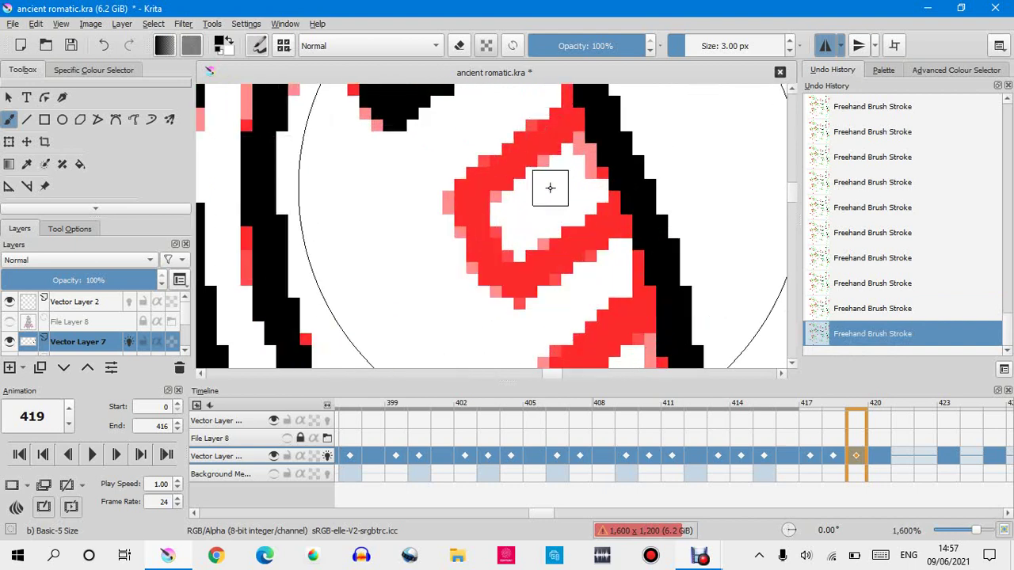
{"action": "left_click", "coordinate": [596, 412]}
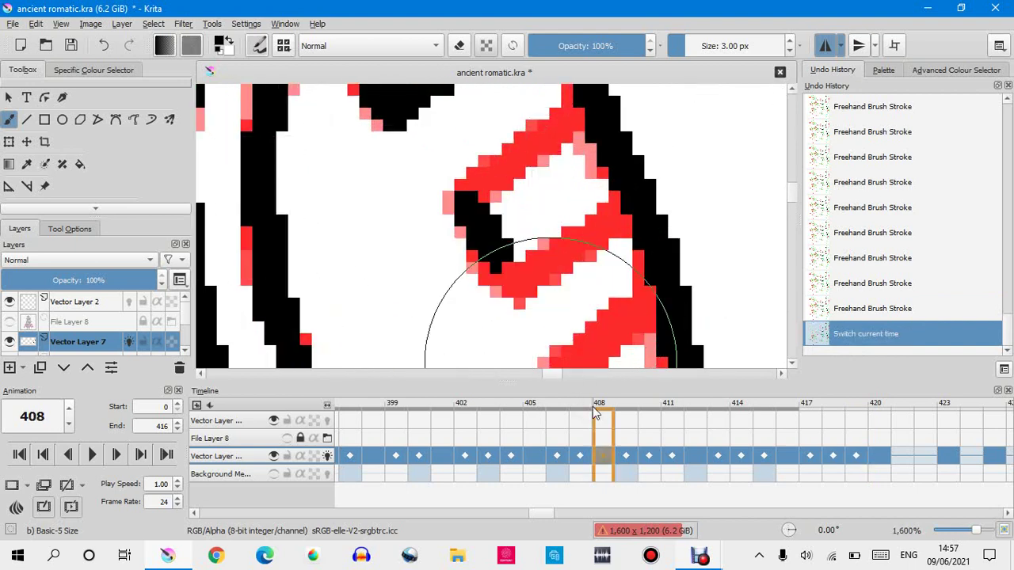
{"action": "left_click", "coordinate": [856, 459]}
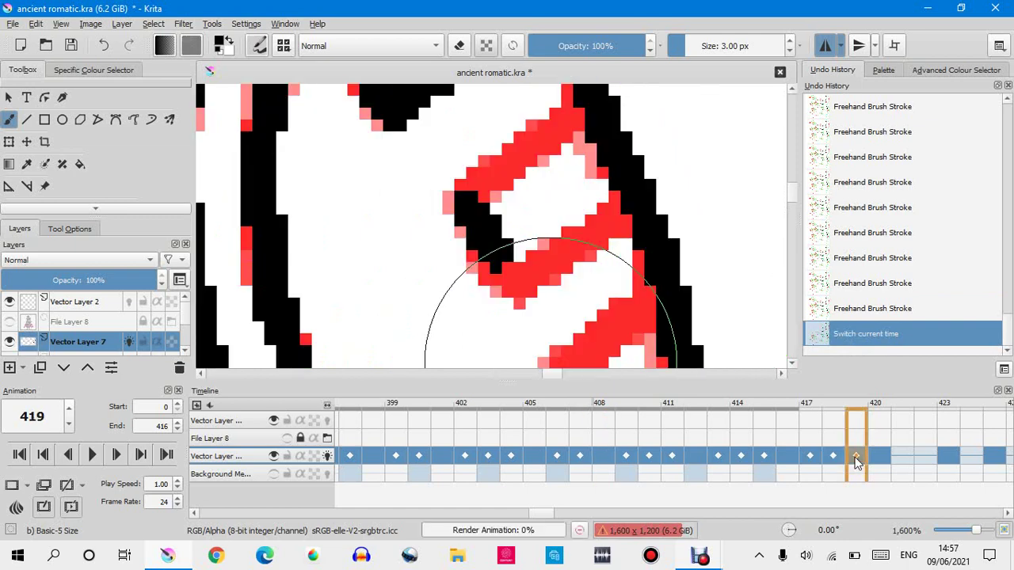
{"action": "left_click", "coordinate": [512, 284]}
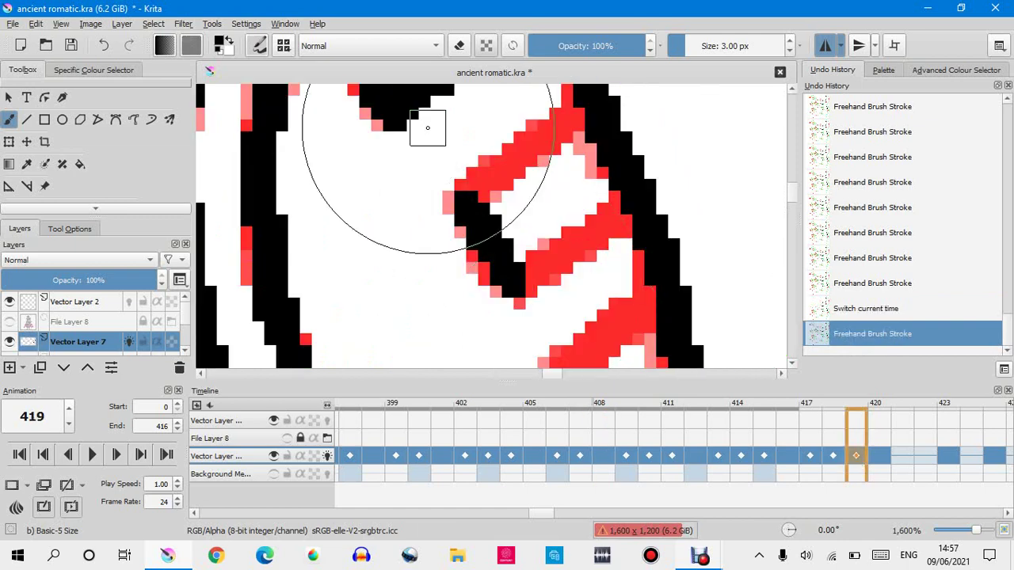
{"action": "mouse_move", "coordinate": [519, 277]}
{"action": "left_mouse_down"}
{"action": "mouse_move", "coordinate": [589, 242]}
{"action": "mouse_move", "coordinate": [616, 199]}
{"action": "left_mouse_up"}
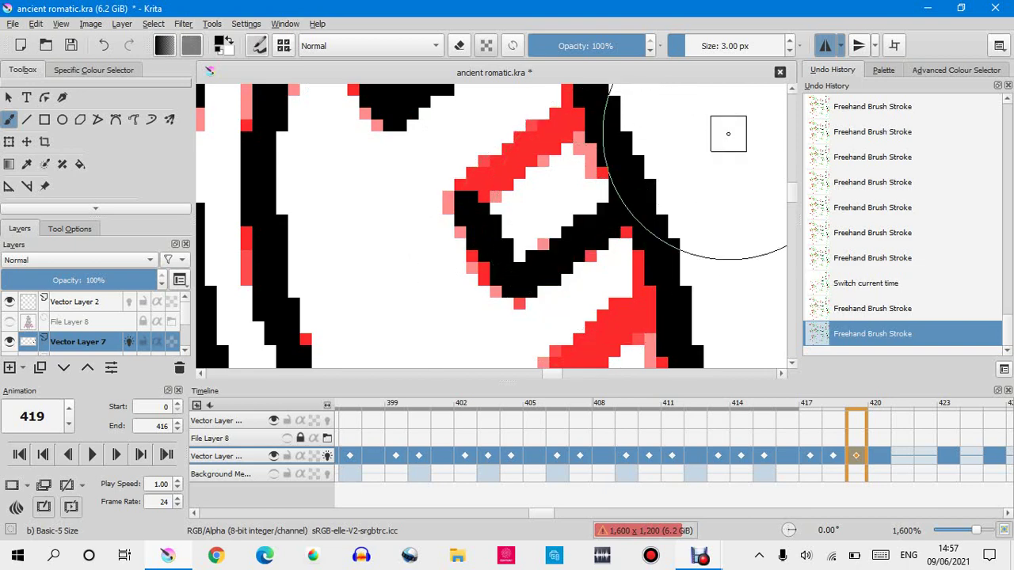
{"action": "mouse_move", "coordinate": [464, 215]}
{"action": "left_mouse_down"}
{"action": "mouse_move", "coordinate": [497, 204]}
{"action": "mouse_move", "coordinate": [590, 102]}
{"action": "left_mouse_up"}
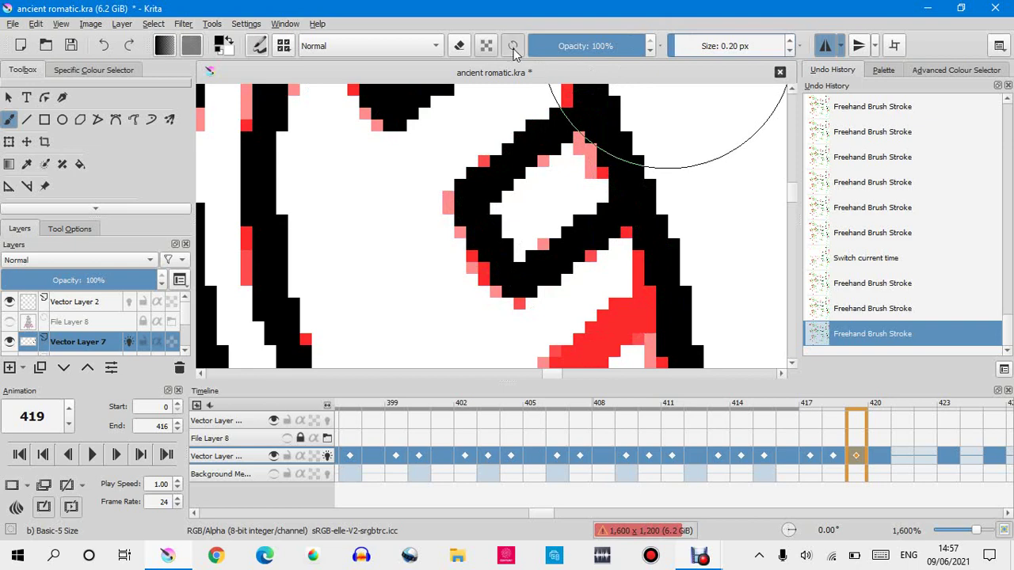
Try the Basic-2 Opacity brush preset with a test stroke across the emblem, and undo the stroke.
{"action": "scroll", "coordinate": [526, 159], "scroll_direction": "down", "scroll_amount": 4}
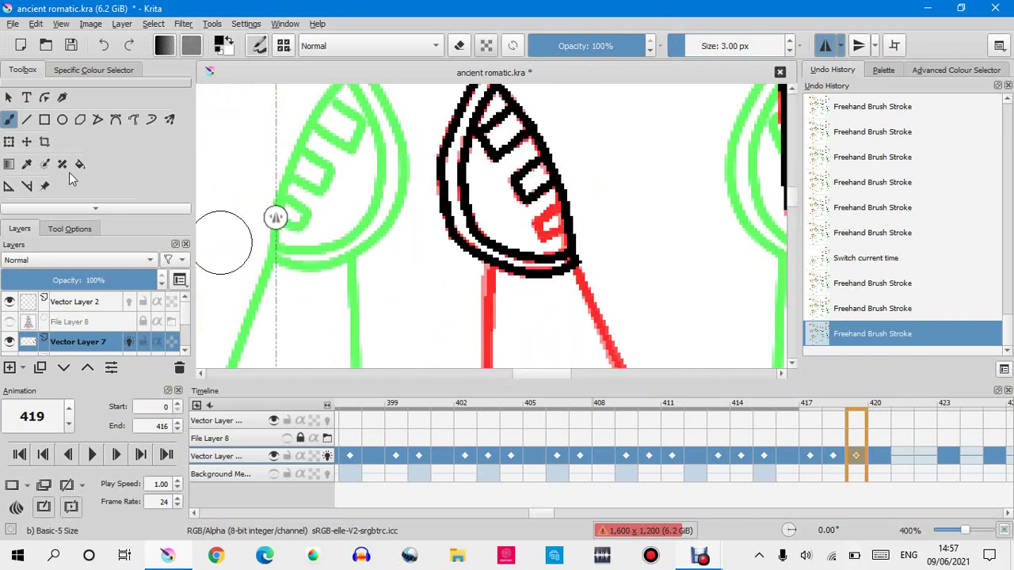
{"action": "left_click", "coordinate": [257, 47]}
{"action": "left_click", "coordinate": [372, 37]}
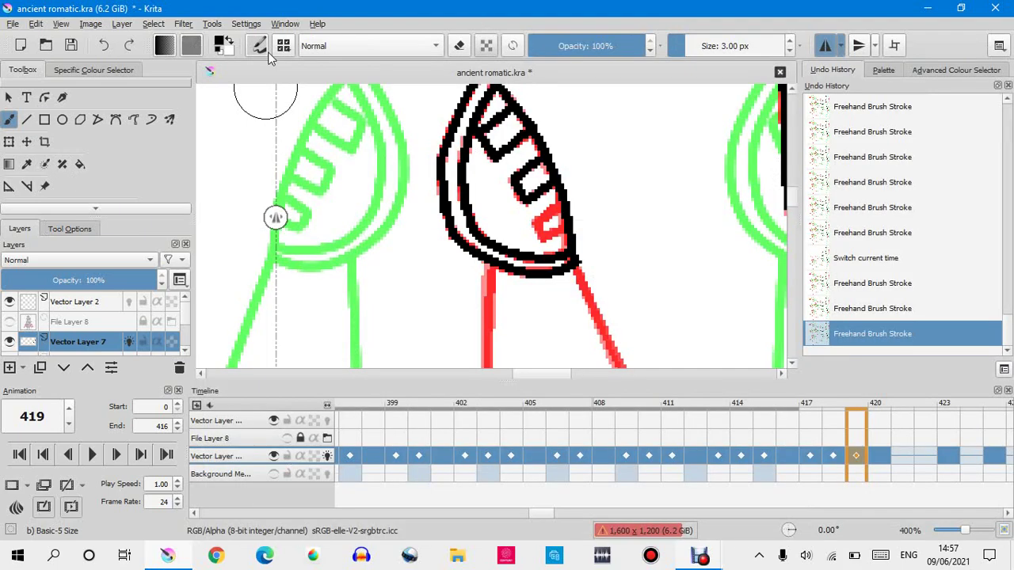
{"action": "left_click", "coordinate": [282, 48]}
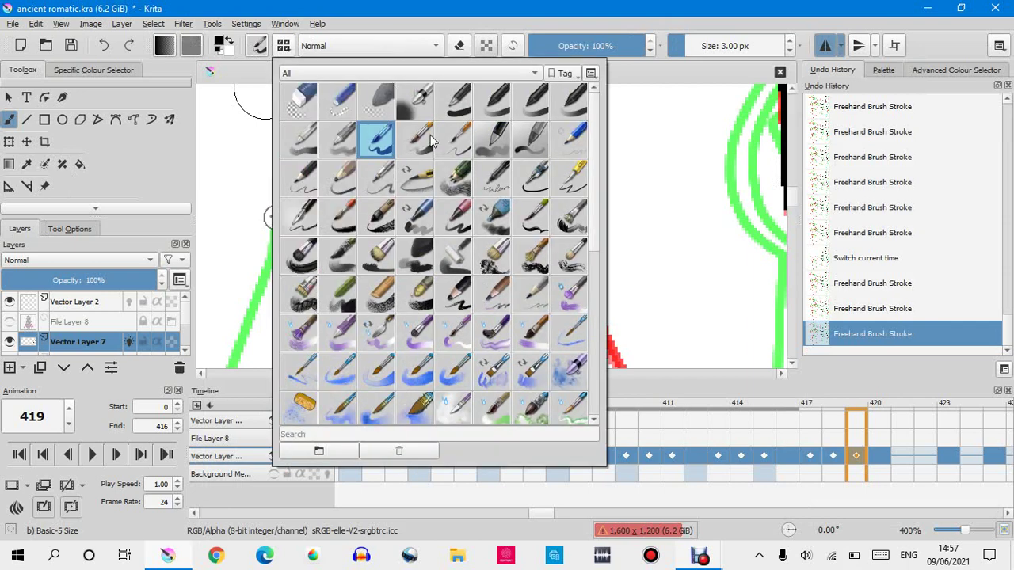
{"action": "left_click", "coordinate": [432, 141]}
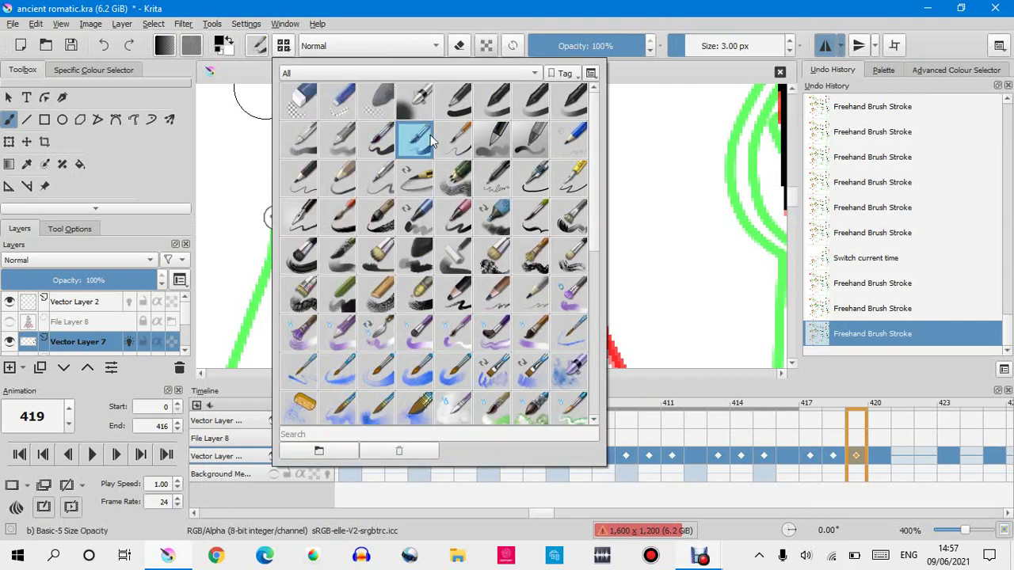
{"action": "left_click", "coordinate": [493, 95]}
{"action": "left_click", "coordinate": [448, 26]}
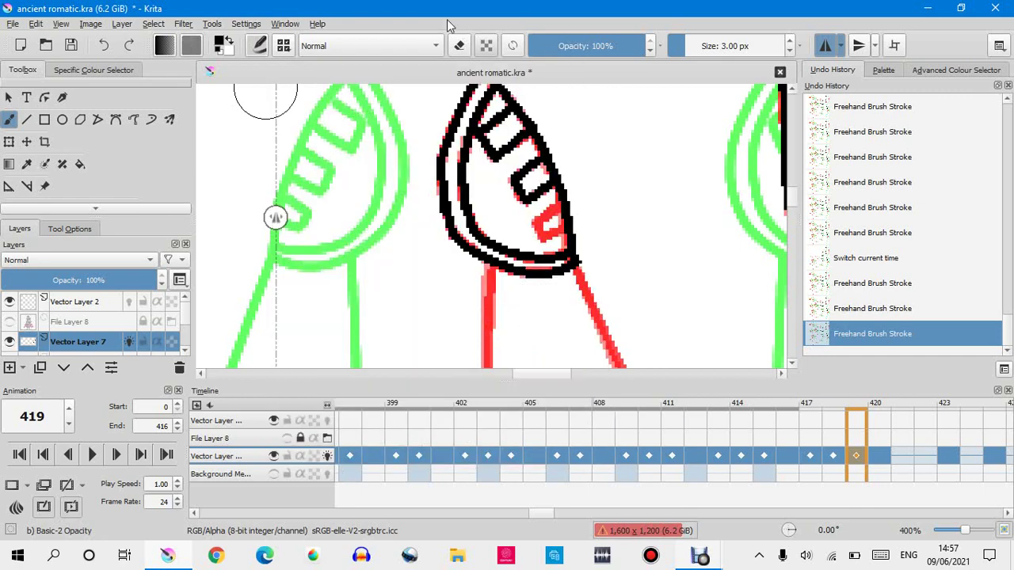
{"action": "left_click", "coordinate": [260, 46]}
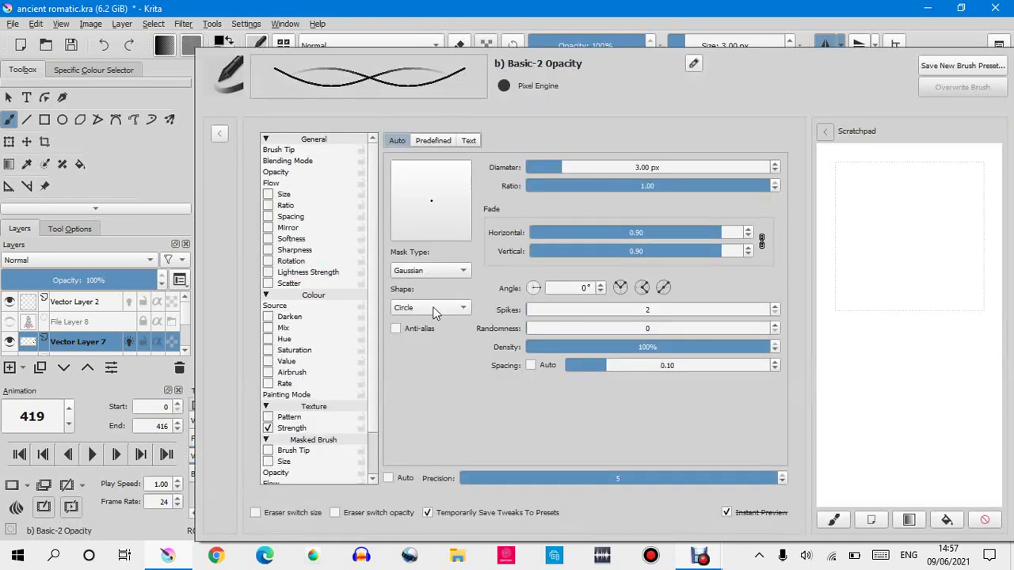
{"action": "left_click", "coordinate": [727, 38]}
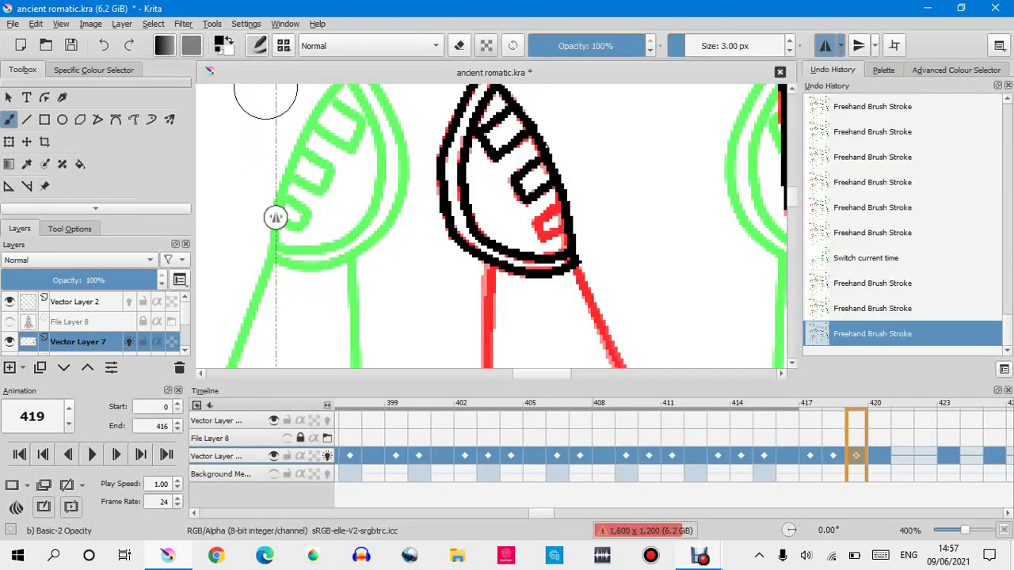
{"action": "mouse_move", "coordinate": [327, 199]}
{"action": "left_mouse_down"}
{"action": "mouse_move", "coordinate": [593, 168]}
{"action": "mouse_move", "coordinate": [660, 260]}
{"action": "left_mouse_up"}
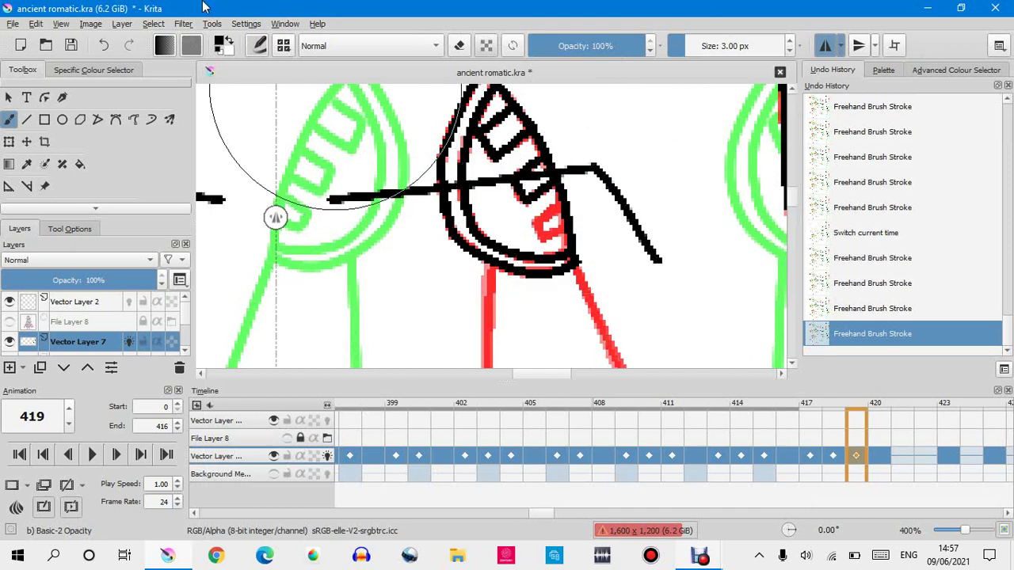
{"action": "left_click", "coordinate": [104, 45]}
Try the Ink-1 Precision brush preset with two test strokes across the emblem, undoing each stroke.
{"action": "left_click", "coordinate": [284, 45]}
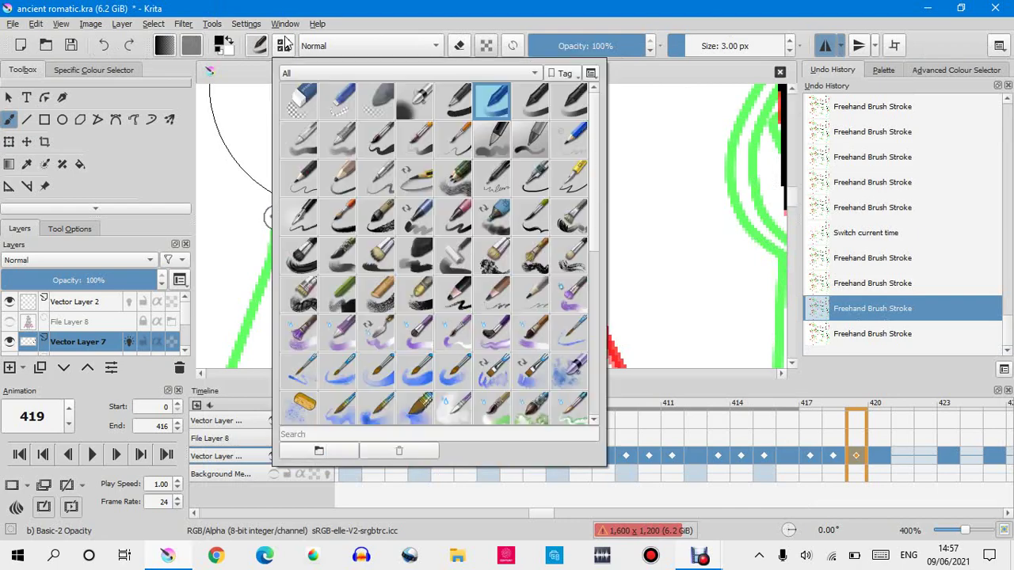
{"action": "left_click", "coordinate": [496, 175]}
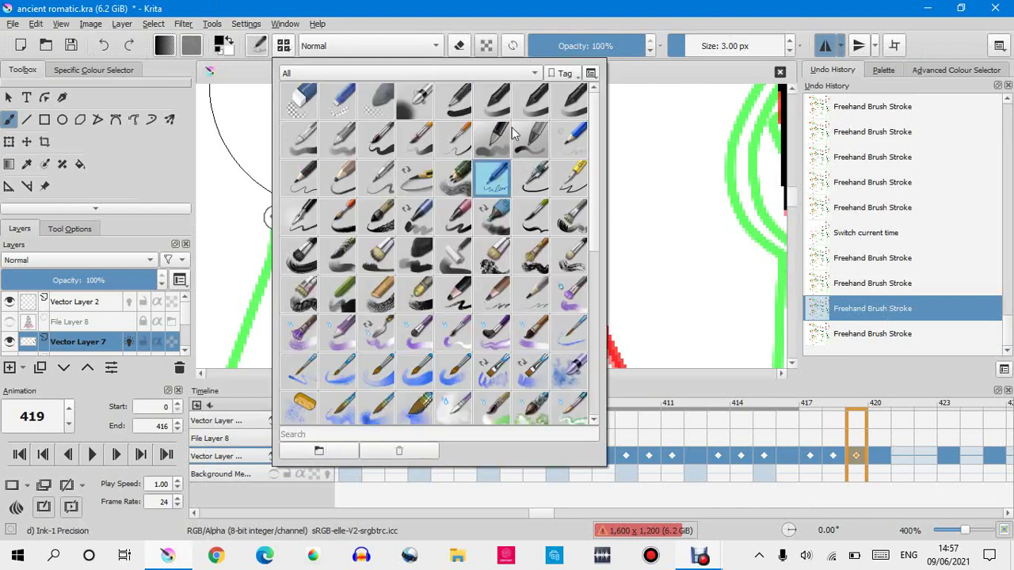
{"action": "left_click", "coordinate": [284, 45]}
{"action": "left_click", "coordinate": [284, 45]}
{"action": "left_click", "coordinate": [255, 46]}
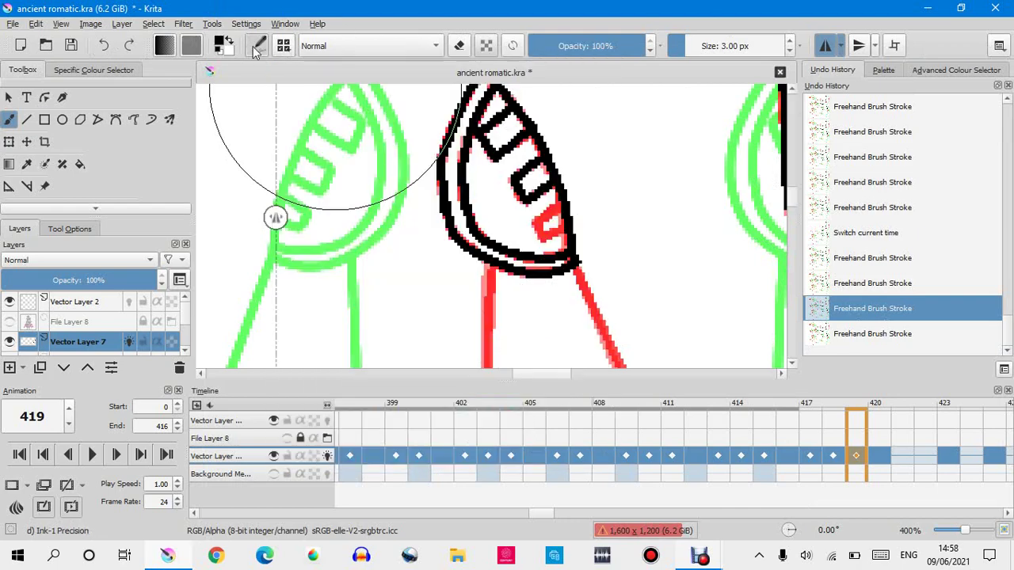
{"action": "left_click", "coordinate": [255, 46]}
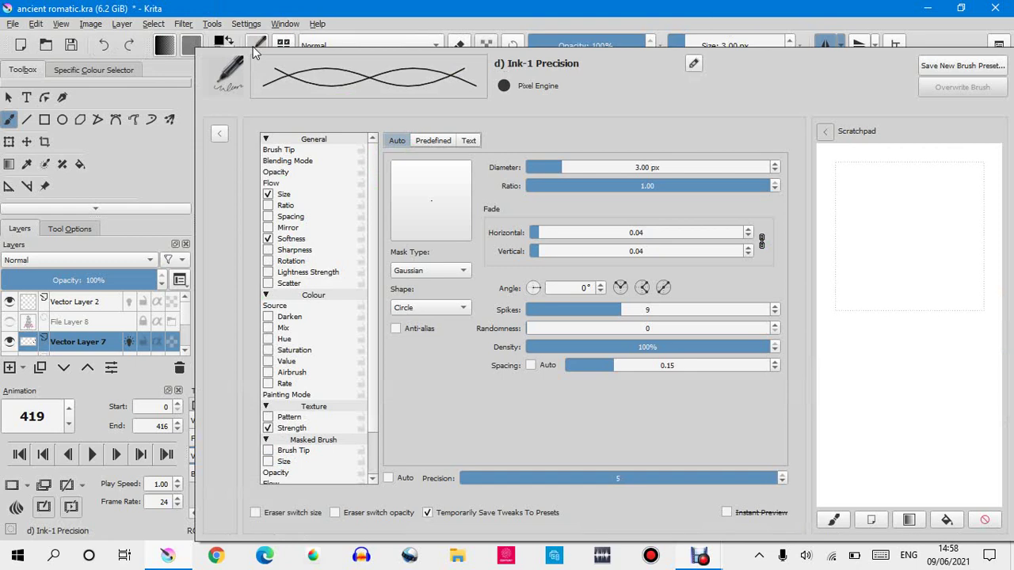
{"action": "left_click", "coordinate": [499, 14]}
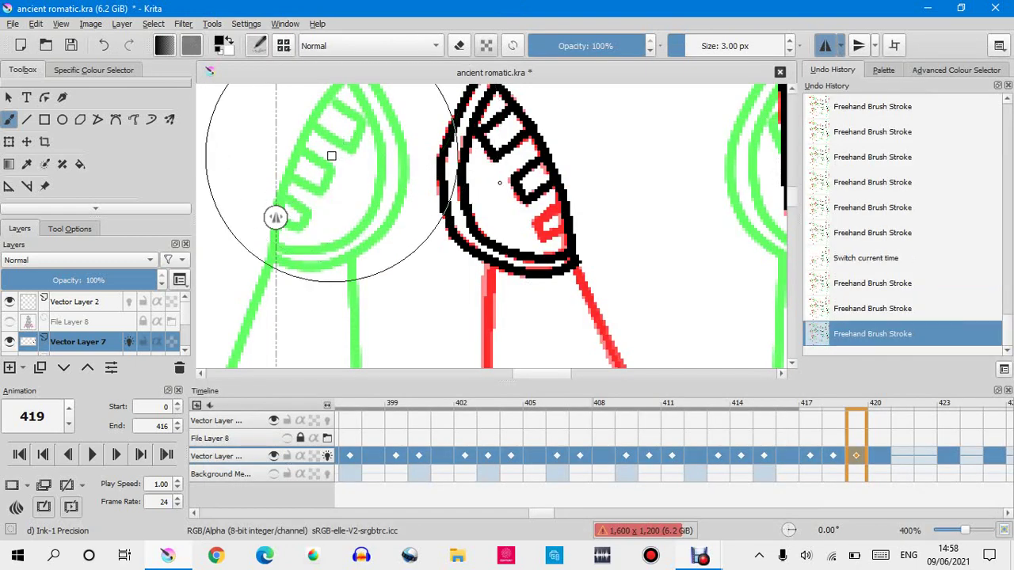
{"action": "left_click_drag", "start_coordinate": [331, 156], "coordinate": [614, 197]}
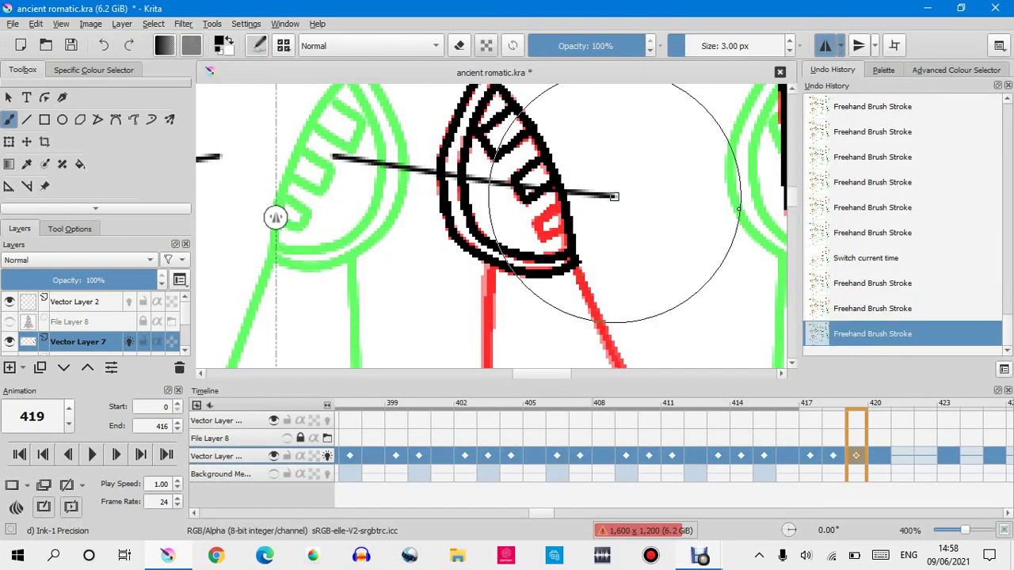
{"action": "left_click", "coordinate": [104, 46]}
{"action": "left_click", "coordinate": [267, 51]}
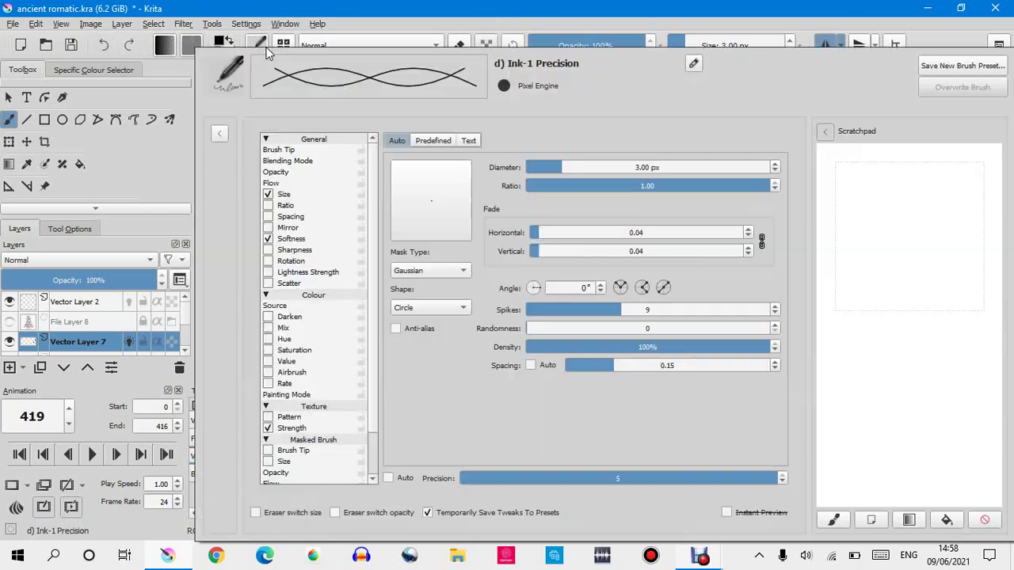
{"action": "left_click", "coordinate": [391, 31]}
{"action": "left_click_drag", "start_coordinate": [336, 187], "coordinate": [575, 188]}
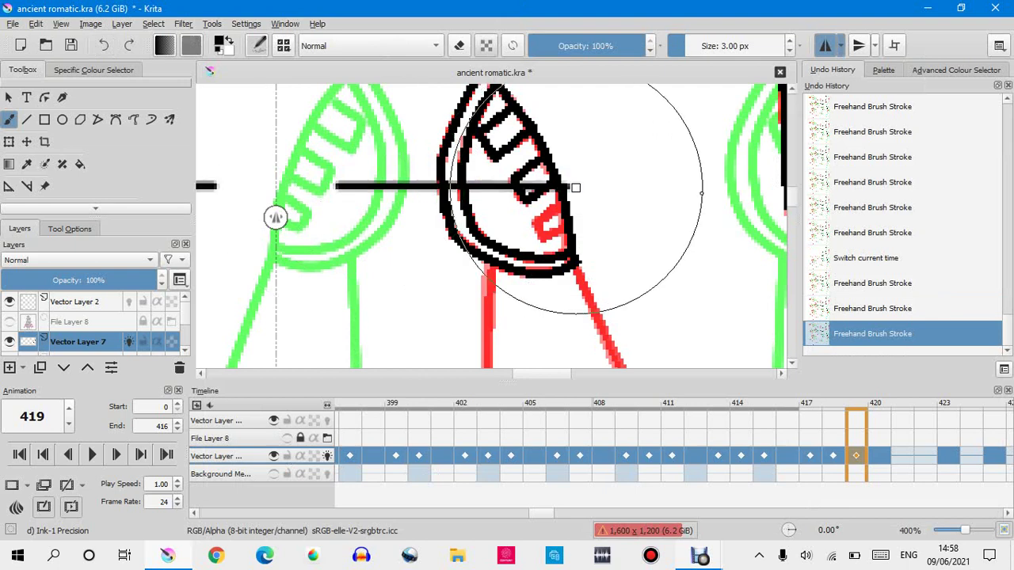
{"action": "left_click", "coordinate": [103, 45]}
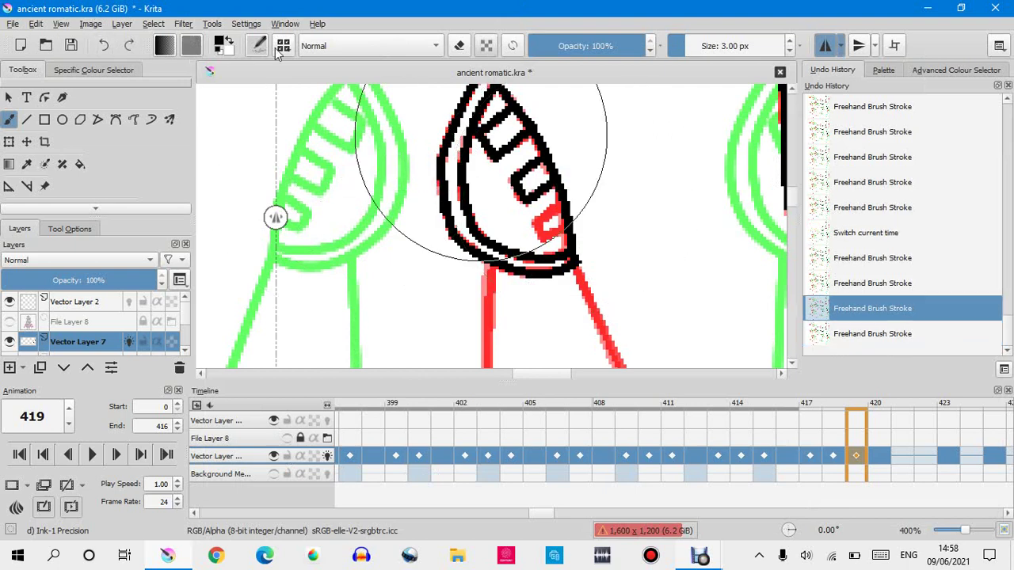
Choose the Basic-5 Size Opacity brush preset, test it with a stroke across the emblem and undo that stroke.
{"action": "left_click", "coordinate": [284, 45]}
{"action": "left_click", "coordinate": [428, 133]}
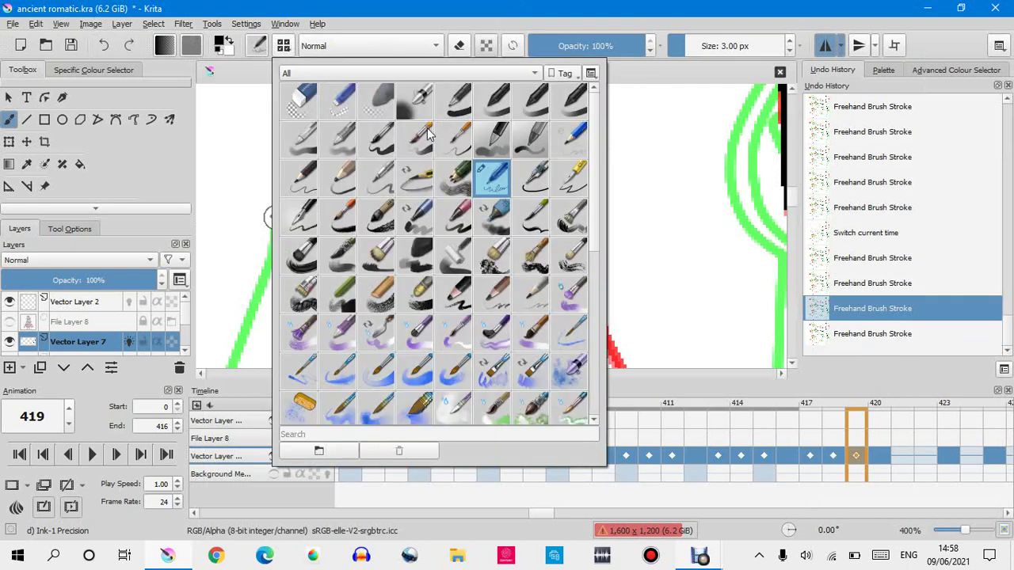
{"action": "left_click", "coordinate": [444, 16]}
{"action": "mouse_move", "coordinate": [328, 145]}
{"action": "left_mouse_down"}
{"action": "mouse_move", "coordinate": [738, 145]}
{"action": "mouse_move", "coordinate": [722, 166]}
{"action": "left_mouse_up"}
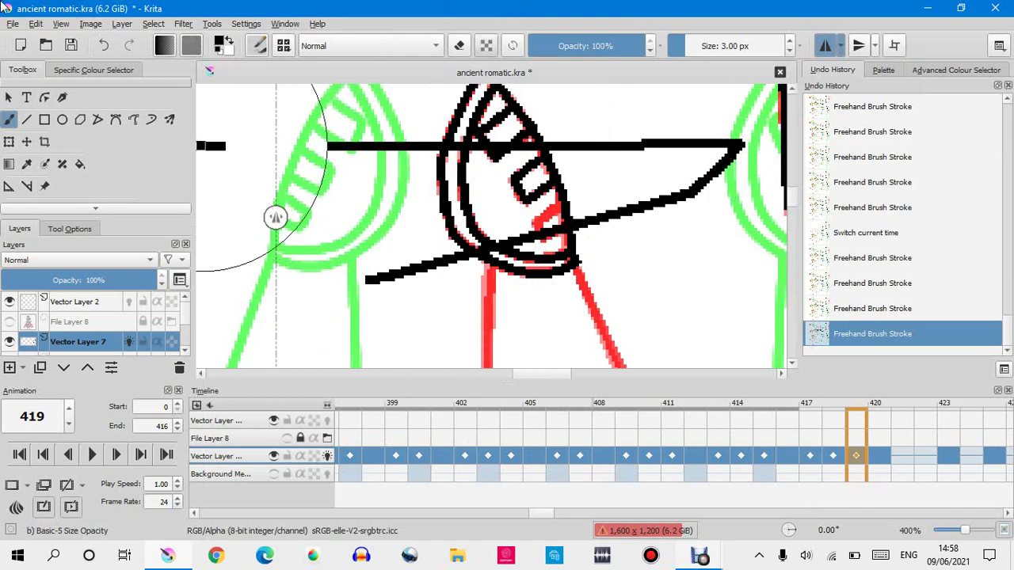
{"action": "key", "text": "ctrl+z"}
Ink the sides of the lowest tooth shape inside the shoulder emblem over the red sketch.
{"action": "scroll", "coordinate": [360, 139], "scroll_direction": "down", "scroll_amount": 2}
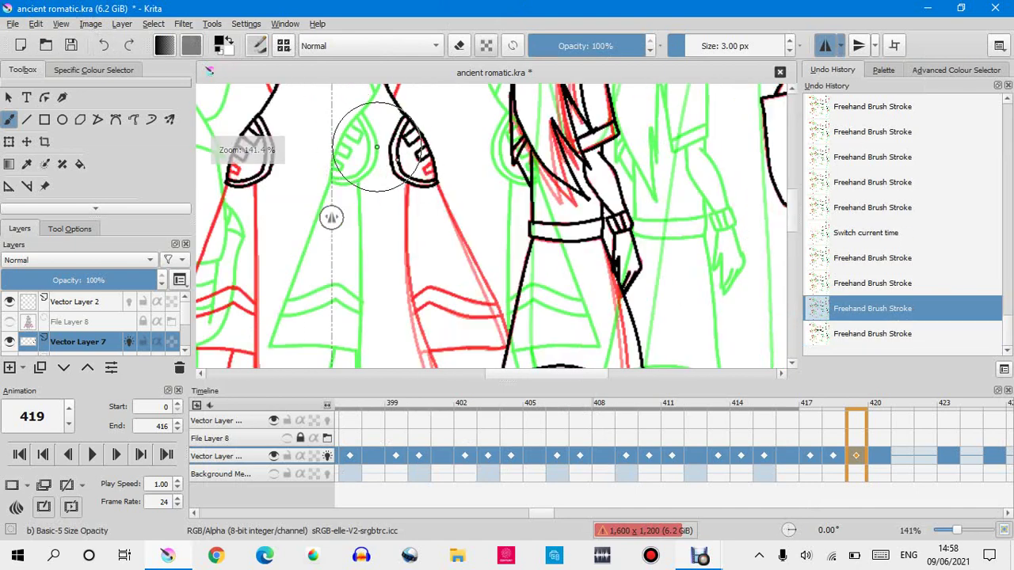
{"action": "scroll", "coordinate": [418, 167], "scroll_direction": "up", "scroll_amount": 3}
{"action": "scroll", "coordinate": [438, 140], "scroll_direction": "up", "scroll_amount": 2}
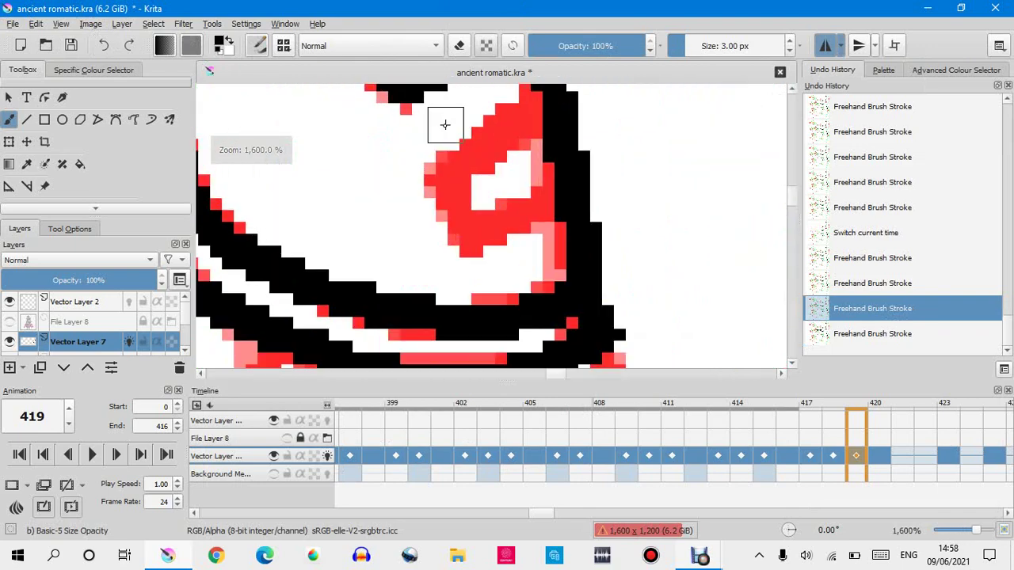
{"action": "mouse_move", "coordinate": [443, 178]}
{"action": "left_mouse_down"}
{"action": "mouse_move", "coordinate": [466, 223]}
{"action": "mouse_move", "coordinate": [527, 238]}
{"action": "mouse_move", "coordinate": [531, 174]}
{"action": "left_mouse_up"}
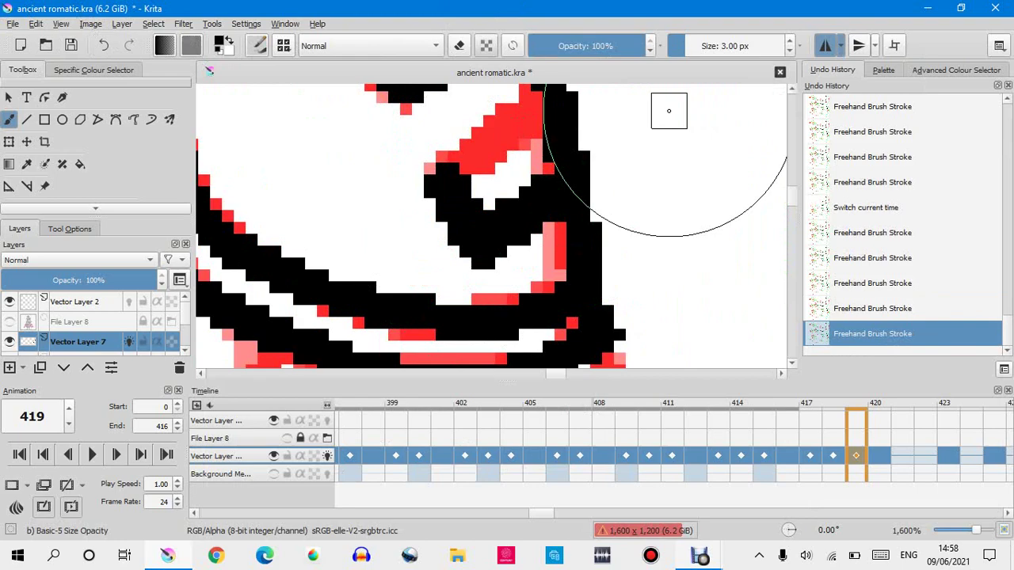
{"action": "left_click_drag", "start_coordinate": [475, 154], "coordinate": [537, 102]}
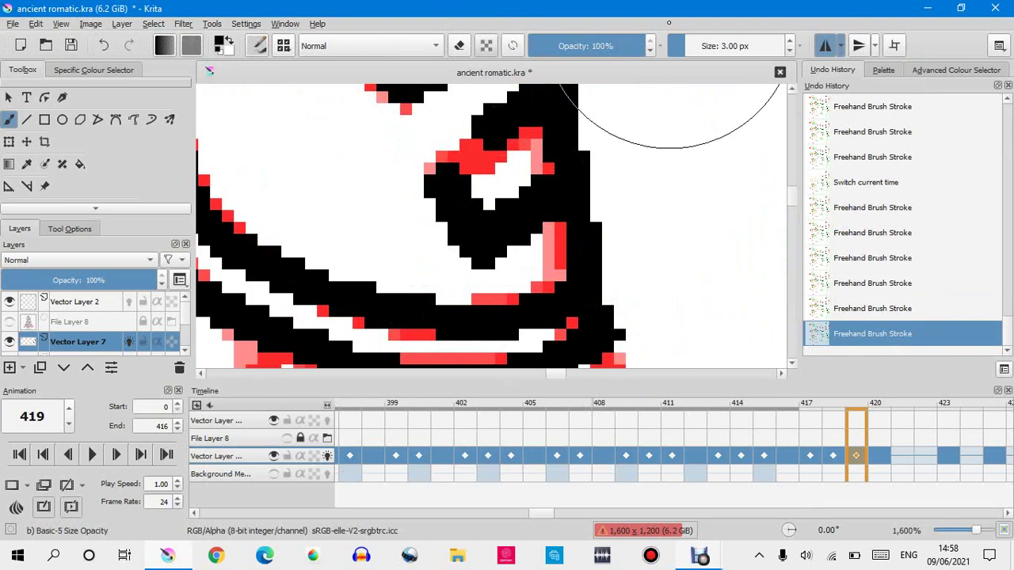
{"action": "left_click_drag", "start_coordinate": [418, 170], "coordinate": [491, 146]}
{"action": "scroll", "coordinate": [507, 126], "scroll_direction": "down", "scroll_amount": 3}
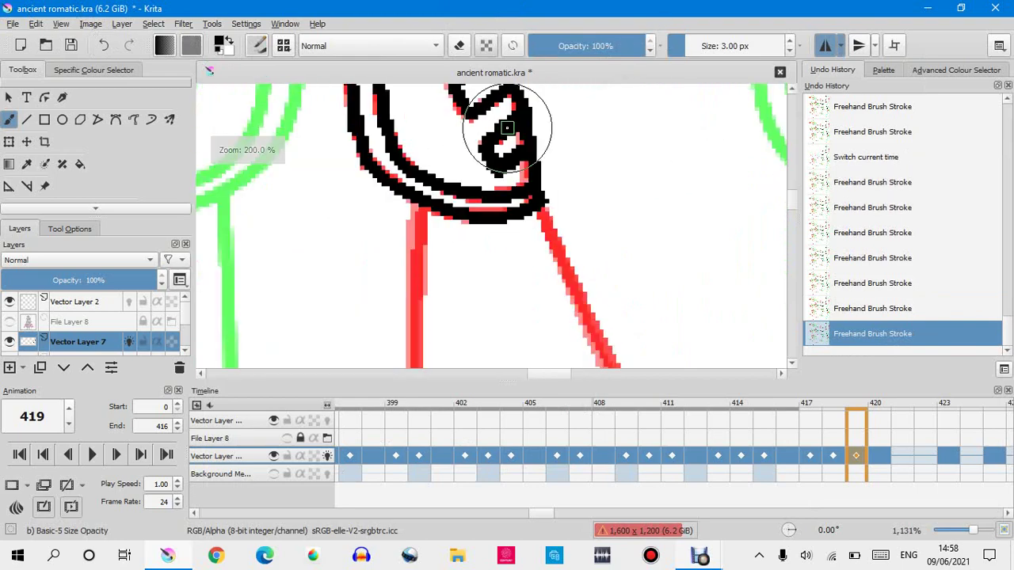
{"action": "scroll", "coordinate": [507, 127], "scroll_direction": "down", "scroll_amount": 6}
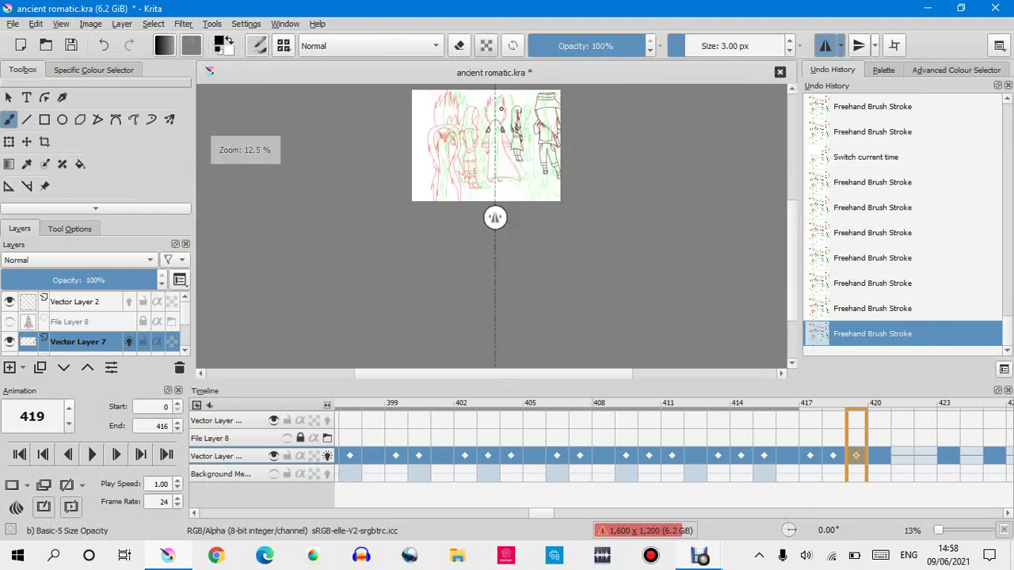
Ink the lower curve of the central caped figure's mirrored ears over the red sketch.
{"action": "scroll", "coordinate": [500, 108], "scroll_direction": "up", "scroll_amount": 6}
{"action": "scroll", "coordinate": [504, 121], "scroll_direction": "down", "scroll_amount": 1}
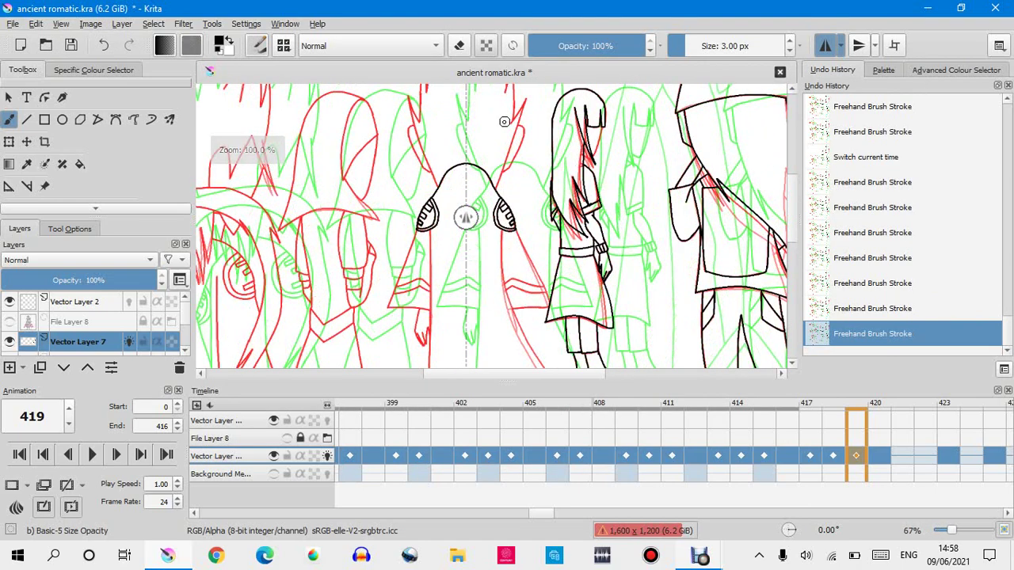
{"action": "scroll", "coordinate": [504, 122], "scroll_direction": "up", "scroll_amount": 2}
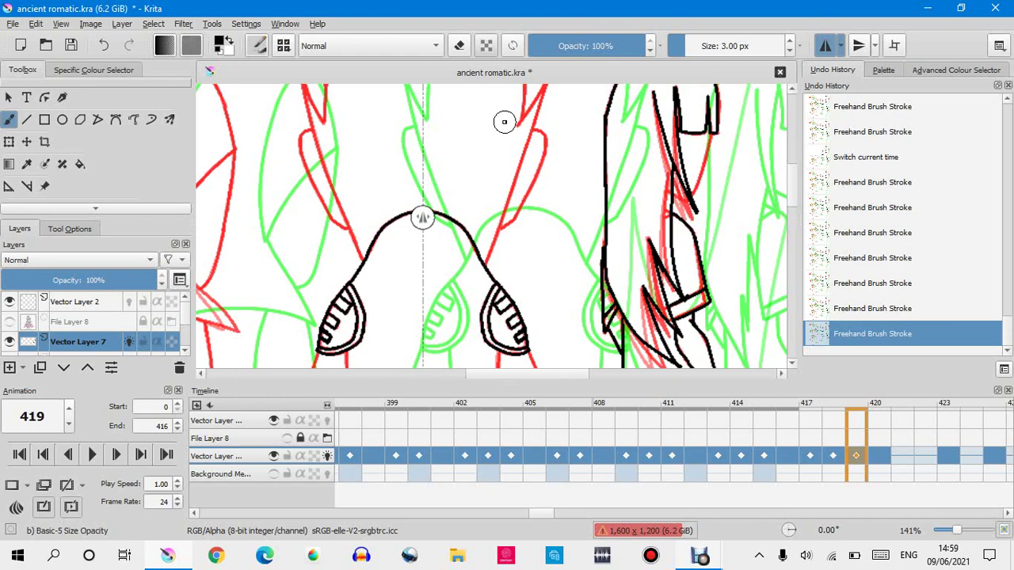
{"action": "scroll", "coordinate": [511, 198], "scroll_direction": "up", "scroll_amount": 10}
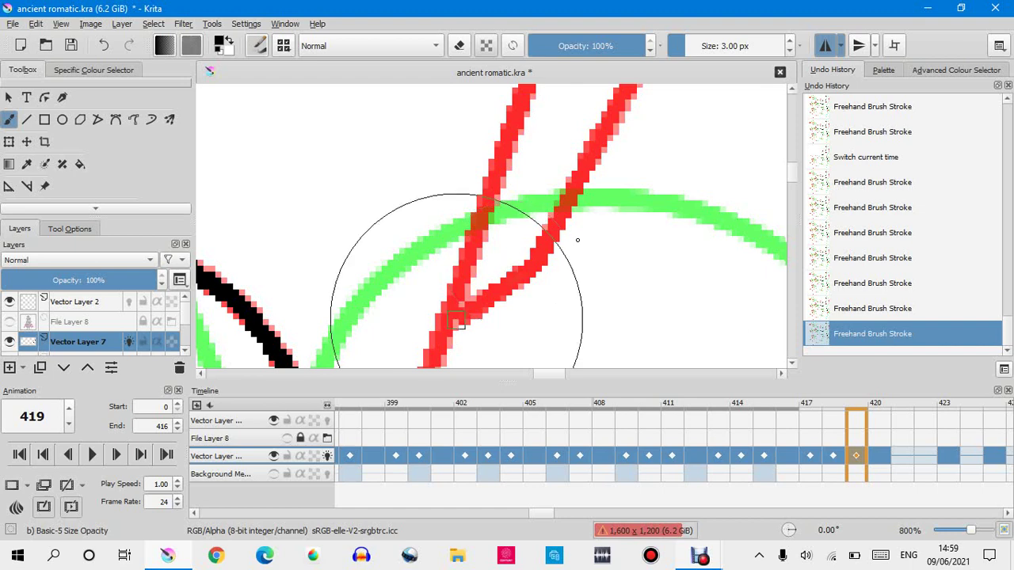
{"action": "mouse_move", "coordinate": [453, 317]}
{"action": "left_mouse_down"}
{"action": "mouse_move", "coordinate": [536, 259]}
{"action": "mouse_move", "coordinate": [485, 274]}
{"action": "mouse_move", "coordinate": [559, 207]}
{"action": "mouse_move", "coordinate": [614, 107]}
{"action": "left_mouse_up"}
{"action": "scroll", "coordinate": [606, 190], "scroll_direction": "down", "scroll_amount": 4}
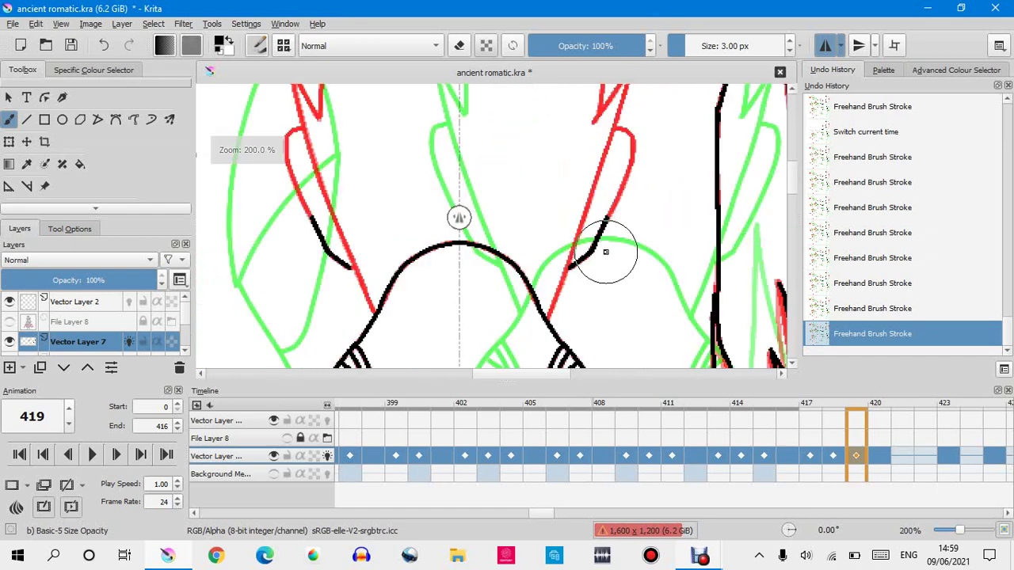
Try inking the outer edge and rounded top of the mirrored ears, and undo those strokes while keeping the lower curve.
{"action": "scroll", "coordinate": [627, 164], "scroll_direction": "up", "scroll_amount": 2}
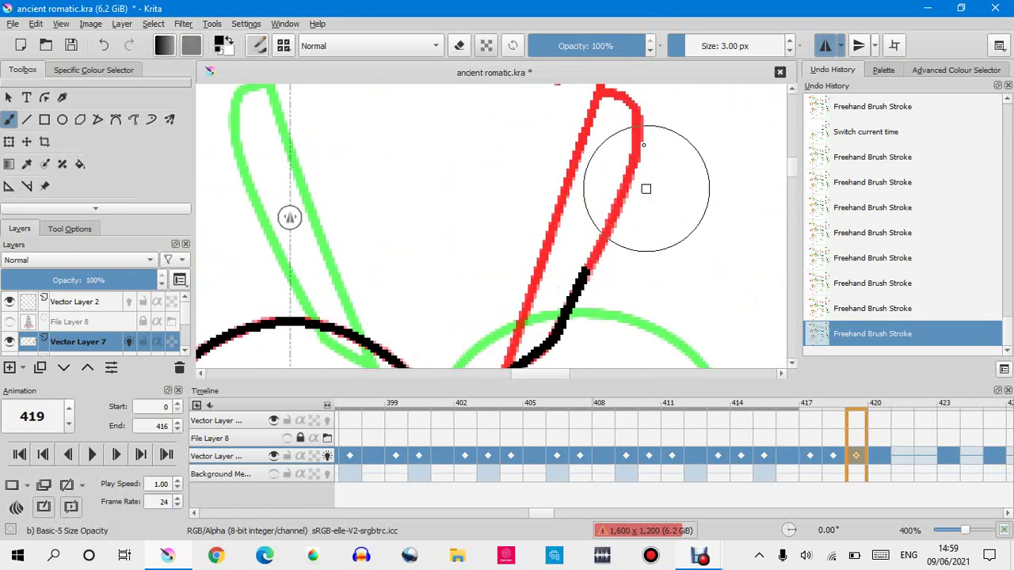
{"action": "scroll", "coordinate": [645, 188], "scroll_direction": "up", "scroll_amount": 2}
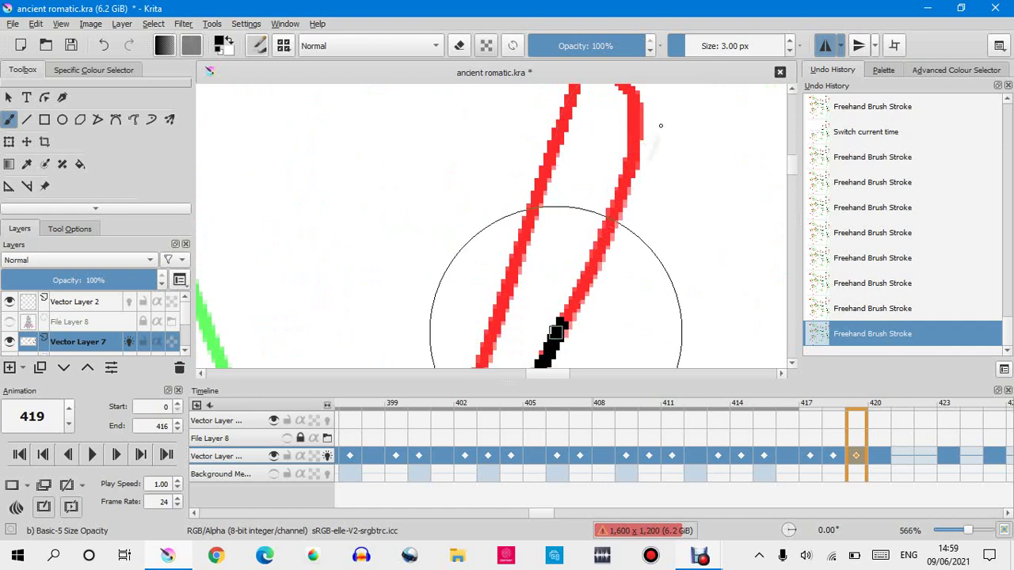
{"action": "mouse_move", "coordinate": [561, 323]}
{"action": "left_mouse_down"}
{"action": "mouse_move", "coordinate": [618, 210]}
{"action": "mouse_move", "coordinate": [638, 119]}
{"action": "left_mouse_up"}
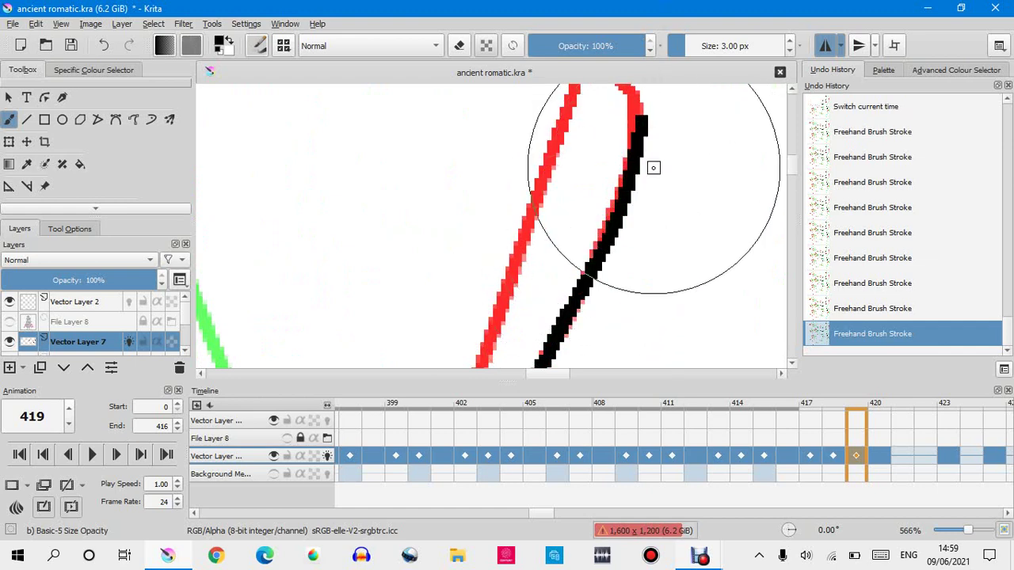
{"action": "scroll", "coordinate": [651, 165], "scroll_direction": "down", "scroll_amount": 2}
{"action": "scroll", "coordinate": [656, 135], "scroll_direction": "up", "scroll_amount": 3}
{"action": "scroll", "coordinate": [644, 103], "scroll_direction": "up", "scroll_amount": 3}
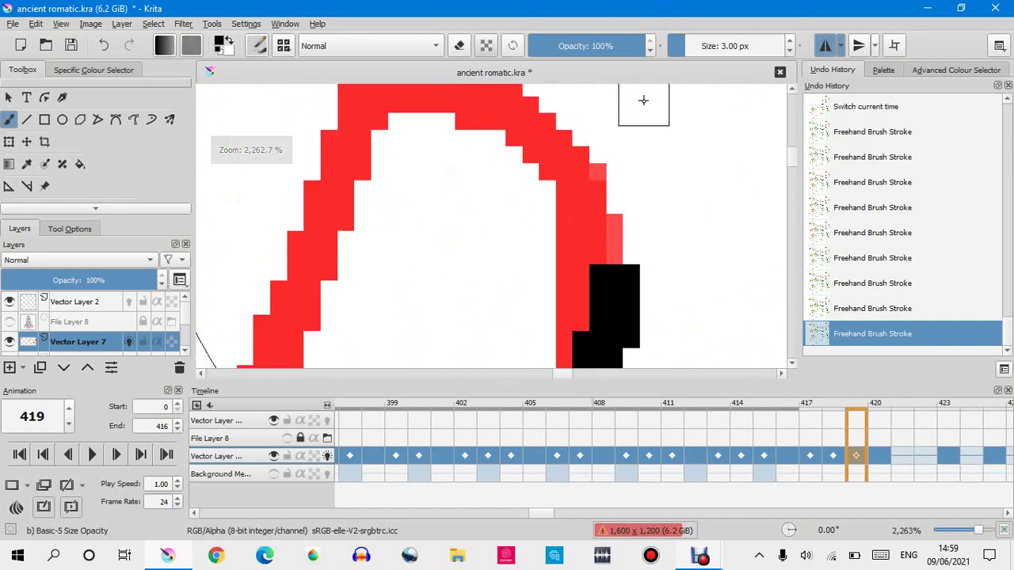
{"action": "mouse_move", "coordinate": [385, 105]}
{"action": "left_mouse_down"}
{"action": "mouse_move", "coordinate": [515, 118]}
{"action": "mouse_move", "coordinate": [610, 269]}
{"action": "left_mouse_up"}
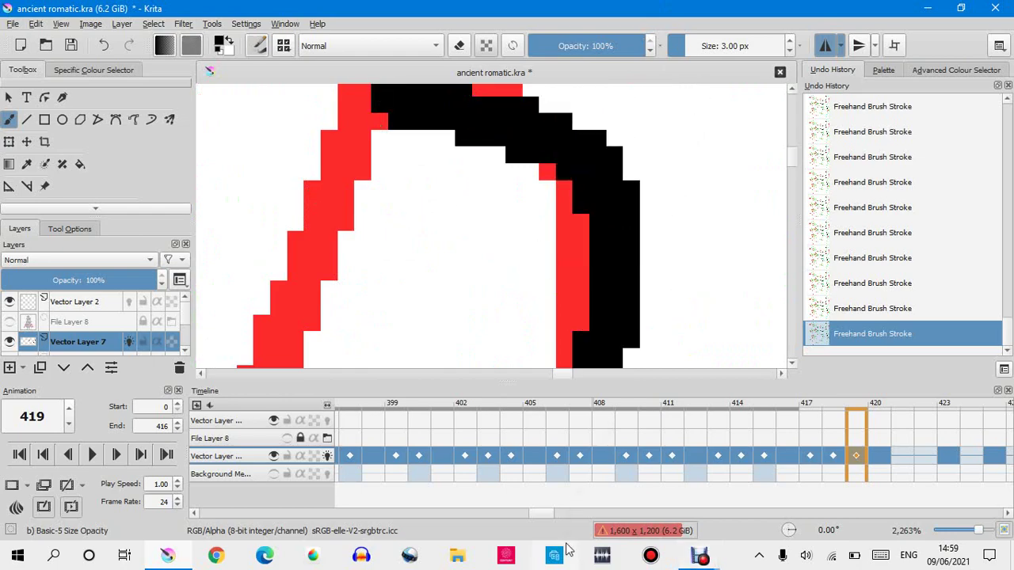
{"action": "scroll", "coordinate": [441, 201], "scroll_direction": "down", "scroll_amount": 10}
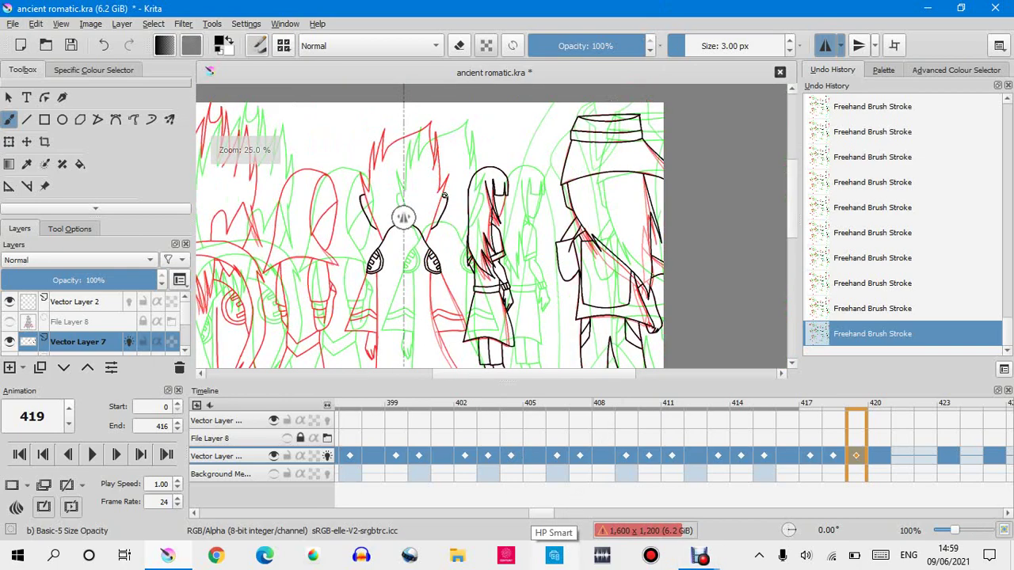
{"action": "scroll", "coordinate": [407, 197], "scroll_direction": "up", "scroll_amount": 4}
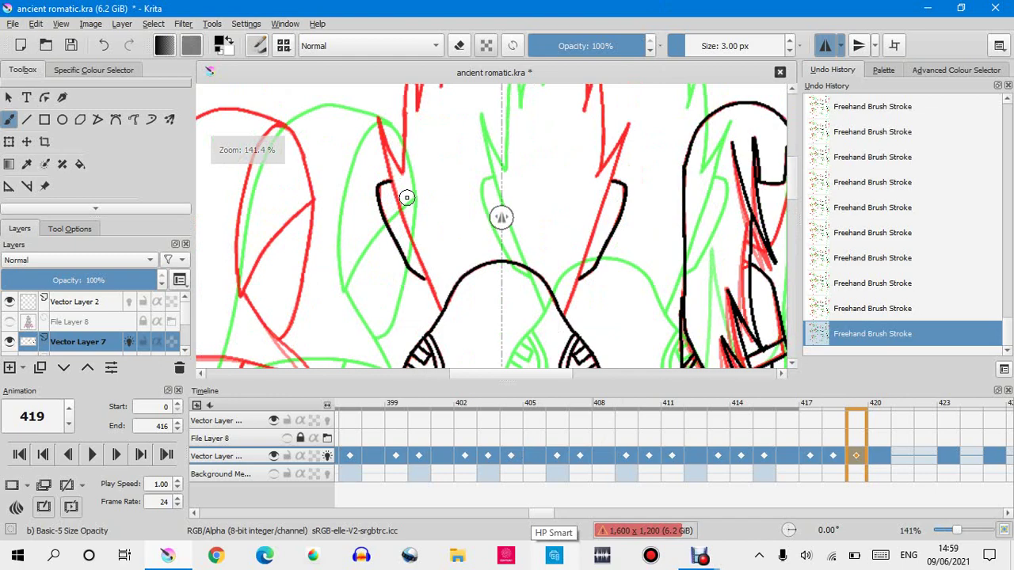
{"action": "left_click", "coordinate": [871, 310]}
{"action": "left_click", "coordinate": [851, 277]}
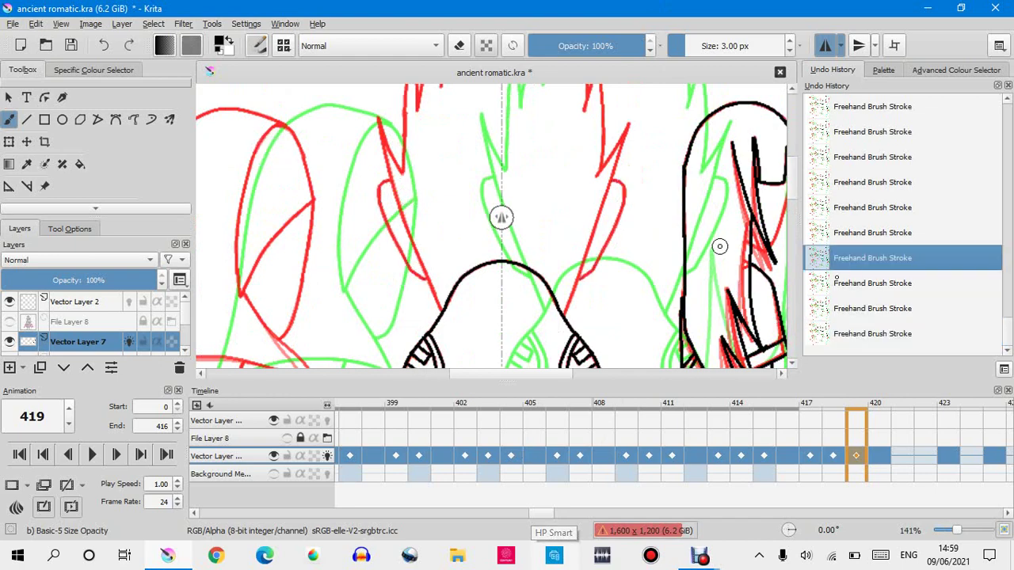
Ink the middle part of the mirrored ears' outer edge upward from the lower curve, undoing the first attempt.
{"action": "scroll", "coordinate": [623, 200], "scroll_direction": "up", "scroll_amount": 3}
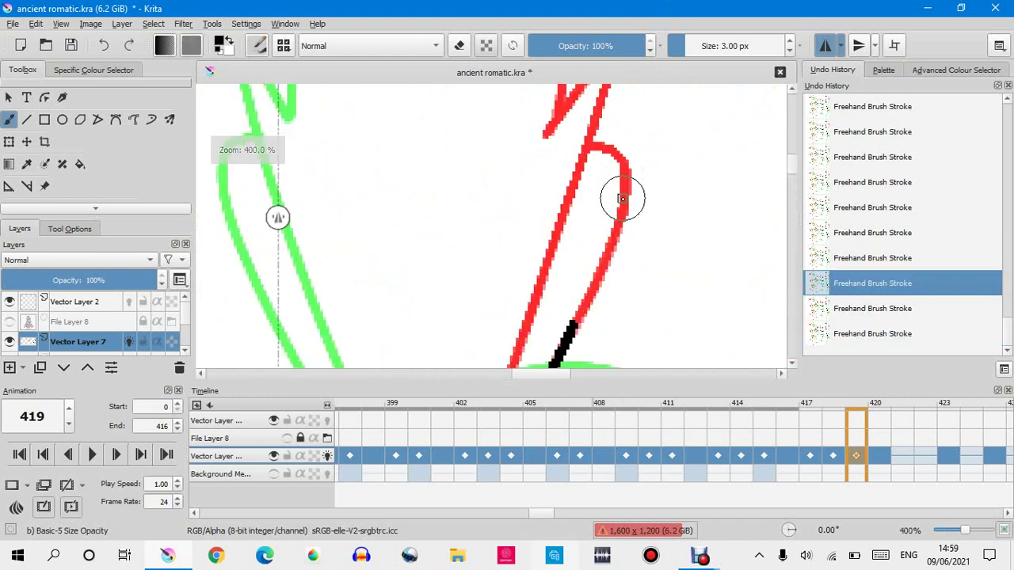
{"action": "mouse_move", "coordinate": [572, 325]}
{"action": "left_mouse_down"}
{"action": "mouse_move", "coordinate": [623, 214]}
{"action": "mouse_move", "coordinate": [624, 151]}
{"action": "left_mouse_up"}
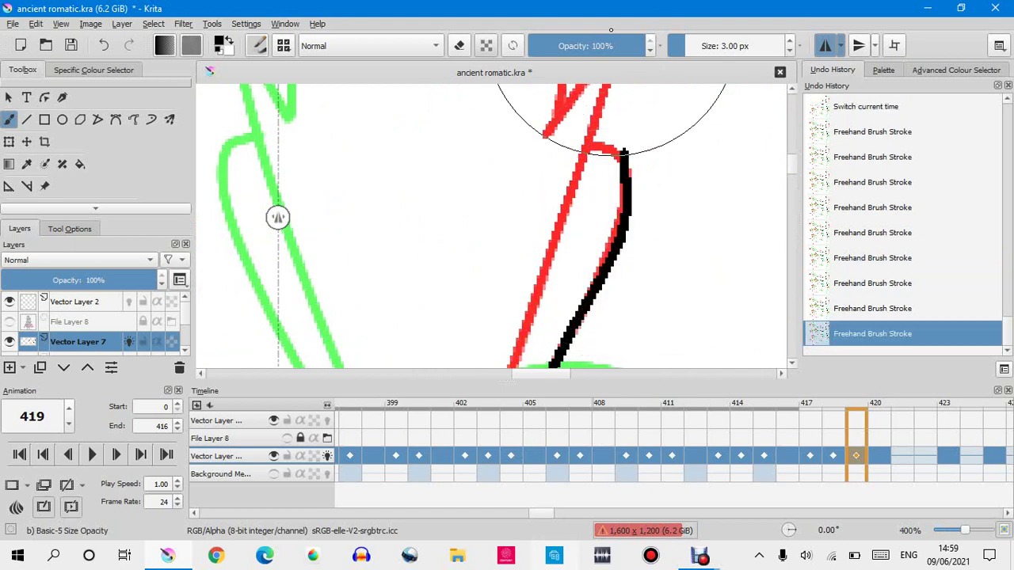
{"action": "left_click", "coordinate": [838, 315]}
{"action": "mouse_move", "coordinate": [574, 325]}
{"action": "left_mouse_down"}
{"action": "mouse_move", "coordinate": [609, 257]}
{"action": "mouse_move", "coordinate": [651, 98]}
{"action": "left_mouse_up"}
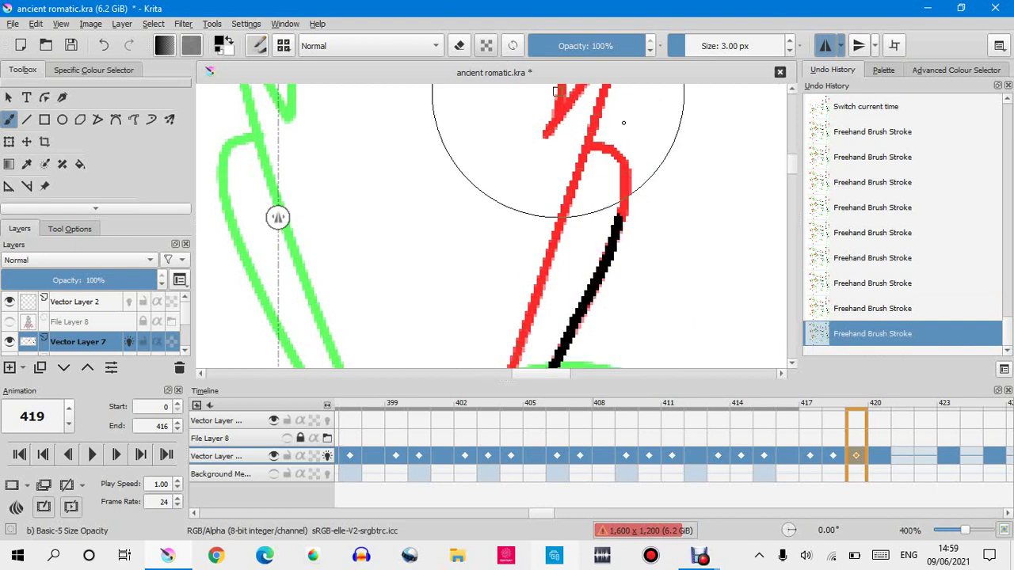
Try inking the upper part of the ears' outer edge with several strokes, and undo each one.
{"action": "scroll", "coordinate": [623, 125], "scroll_direction": "up", "scroll_amount": 1, "text": "ctrl"}
{"action": "scroll", "coordinate": [622, 160], "scroll_direction": "up", "scroll_amount": 1}
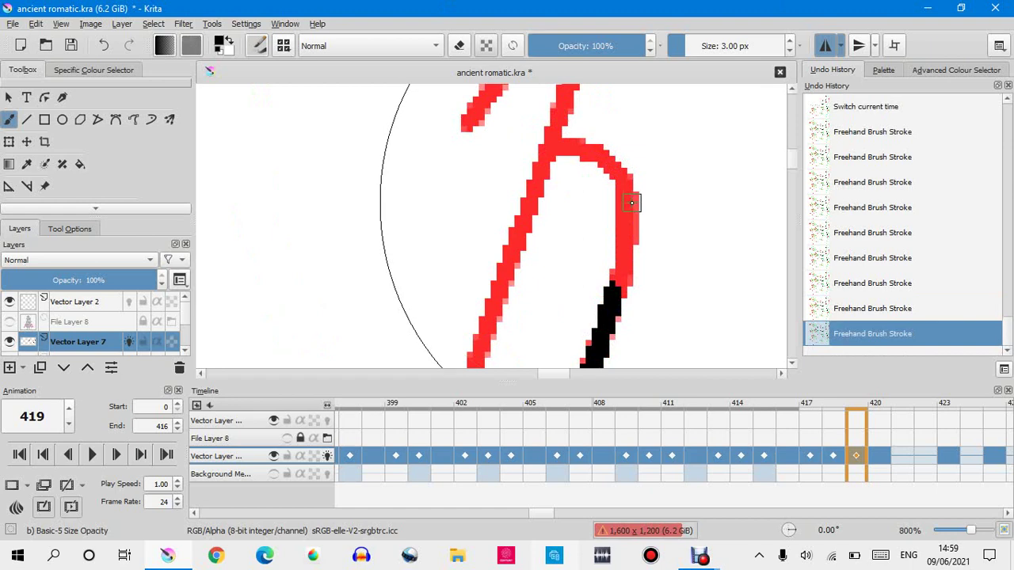
{"action": "scroll", "coordinate": [631, 202], "scroll_direction": "up", "scroll_amount": 1}
{"action": "mouse_move", "coordinate": [519, 114]}
{"action": "left_mouse_down"}
{"action": "mouse_move", "coordinate": [697, 174]}
{"action": "mouse_move", "coordinate": [657, 294]}
{"action": "mouse_move", "coordinate": [621, 306]}
{"action": "left_mouse_up"}
{"action": "left_click_drag", "start_coordinate": [619, 181], "coordinate": [622, 349]}
{"action": "left_click", "coordinate": [841, 308]}
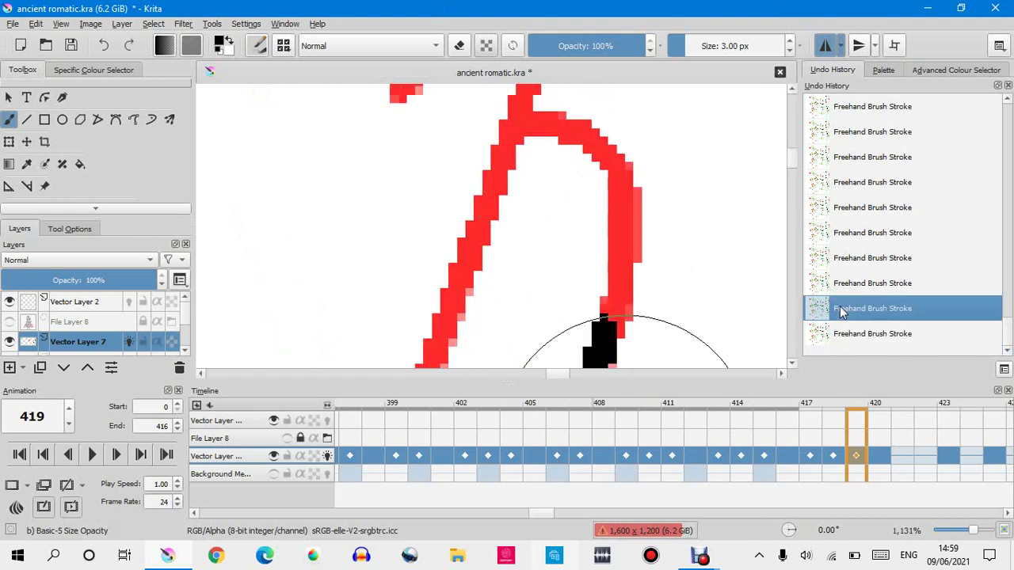
{"action": "left_click", "coordinate": [842, 334]}
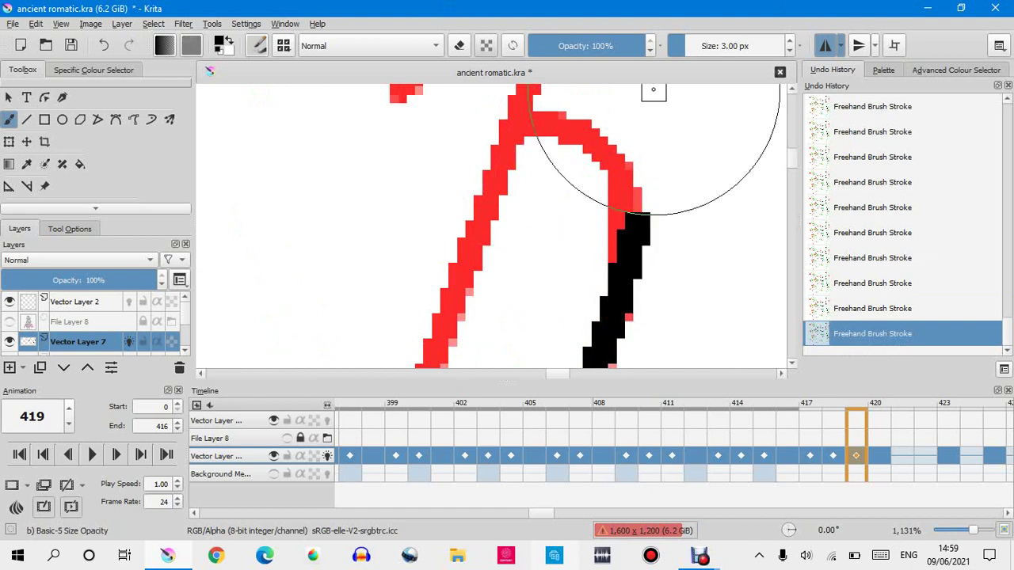
{"action": "left_click", "coordinate": [841, 308]}
Ink the upper outer edge and rounded top of the mirrored ears up to the head line, redrawing the top once.
{"action": "mouse_move", "coordinate": [599, 363]}
{"action": "left_mouse_down"}
{"action": "mouse_move", "coordinate": [615, 319]}
{"action": "mouse_move", "coordinate": [629, 168]}
{"action": "left_mouse_up"}
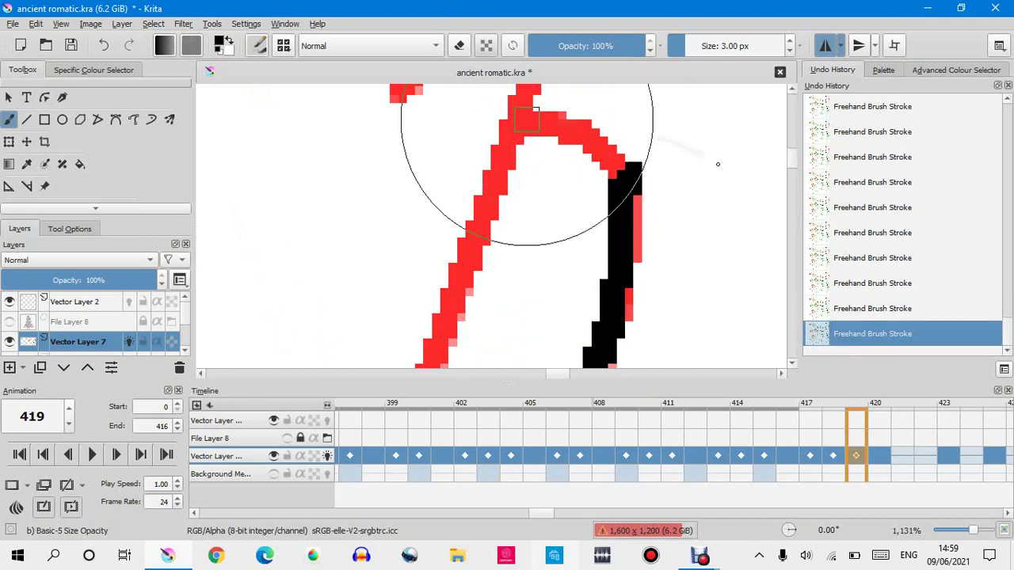
{"action": "mouse_move", "coordinate": [517, 121]}
{"action": "left_mouse_down"}
{"action": "mouse_move", "coordinate": [555, 111]}
{"action": "mouse_move", "coordinate": [623, 158]}
{"action": "mouse_move", "coordinate": [646, 344]}
{"action": "left_mouse_up"}
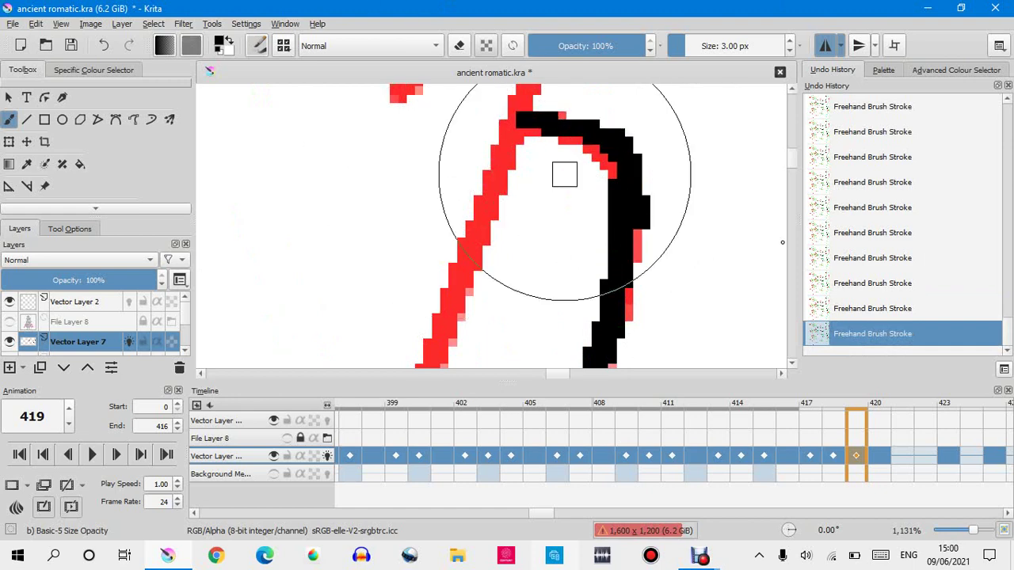
{"action": "left_click", "coordinate": [850, 307]}
{"action": "scroll", "coordinate": [617, 112], "scroll_direction": "up", "scroll_amount": 2}
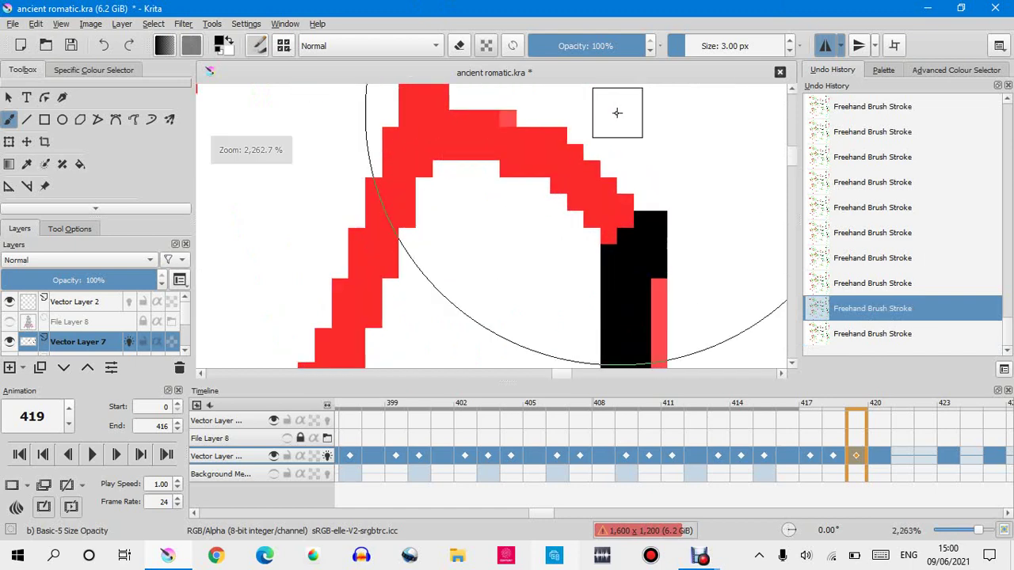
{"action": "mouse_move", "coordinate": [439, 126]}
{"action": "left_mouse_down"}
{"action": "mouse_move", "coordinate": [582, 180]}
{"action": "mouse_move", "coordinate": [646, 225]}
{"action": "left_mouse_up"}
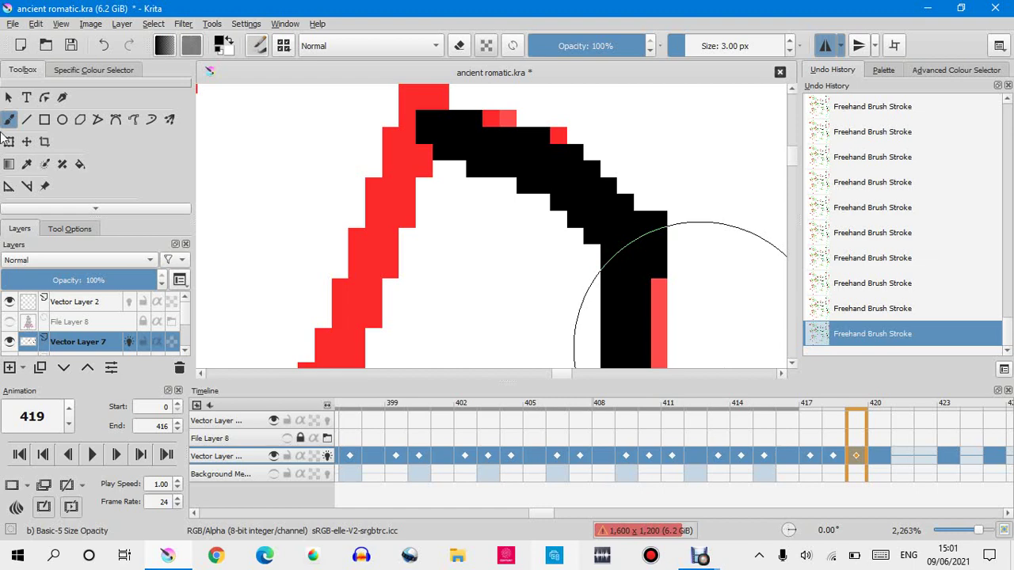
Turn off horizontal mirror painting for the figure's head and neck area.
{"action": "scroll", "coordinate": [530, 160], "scroll_direction": "down", "scroll_amount": 1}
{"action": "scroll", "coordinate": [530, 159], "scroll_direction": "down", "scroll_amount": 10}
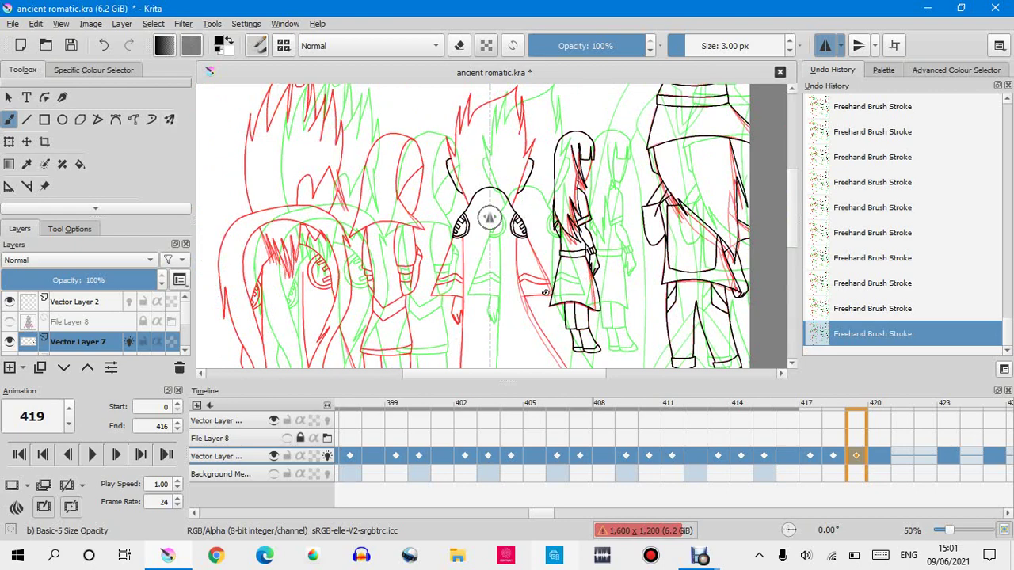
{"action": "scroll", "coordinate": [520, 158], "scroll_direction": "up", "scroll_amount": 6}
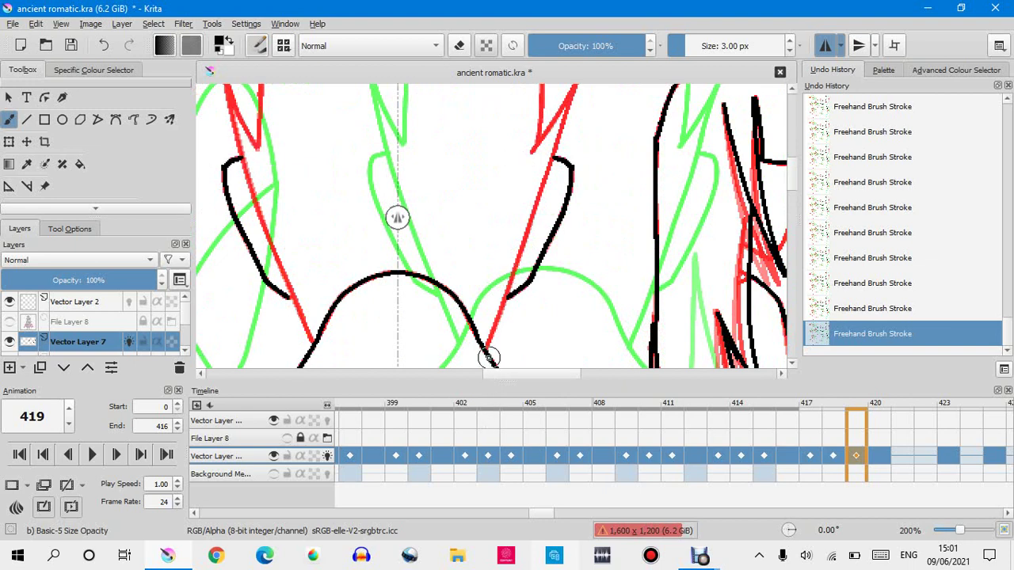
{"action": "scroll", "coordinate": [489, 356], "scroll_direction": "up", "scroll_amount": 1}
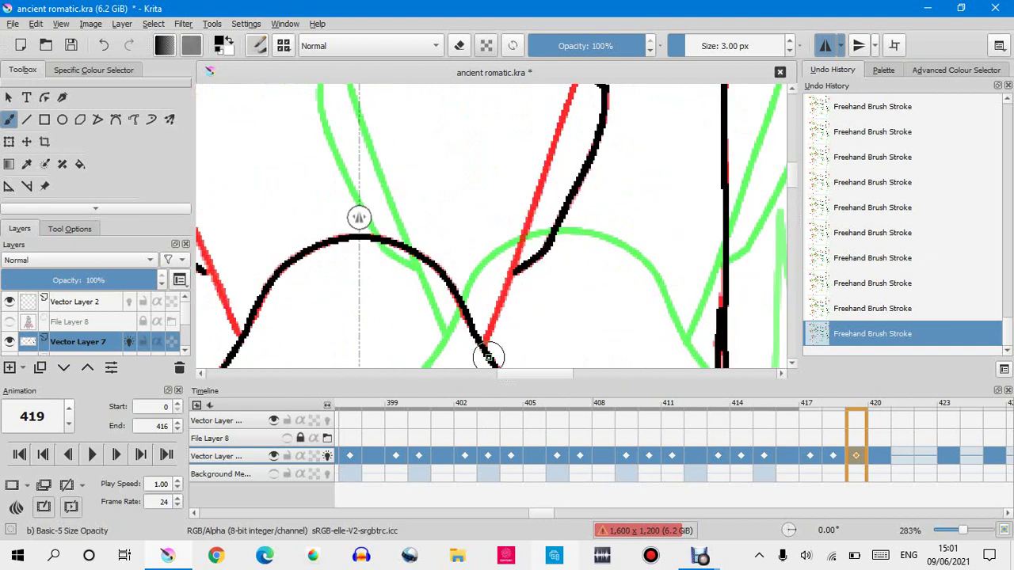
{"action": "left_click", "coordinate": [824, 46]}
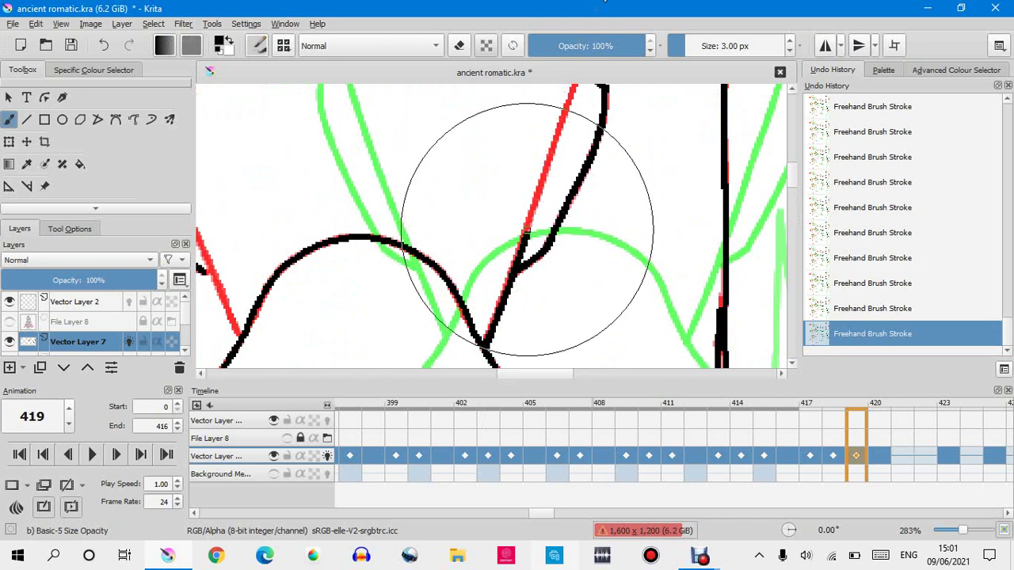
Try inking the straight line from the shoulder up along the ear's inner side several times, undoing each stroke.
{"action": "left_click", "coordinate": [838, 310]}
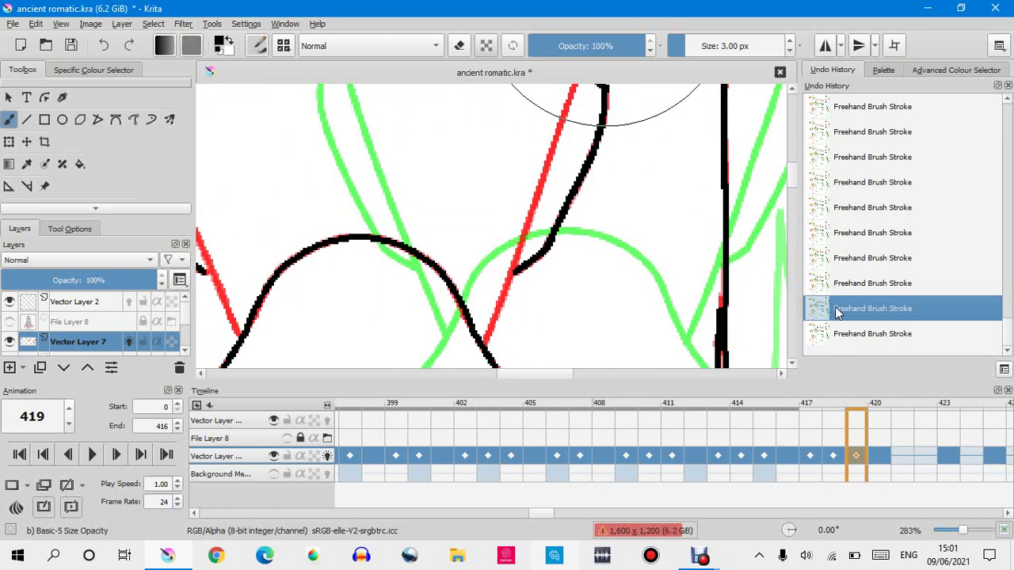
{"action": "left_click", "coordinate": [837, 333]}
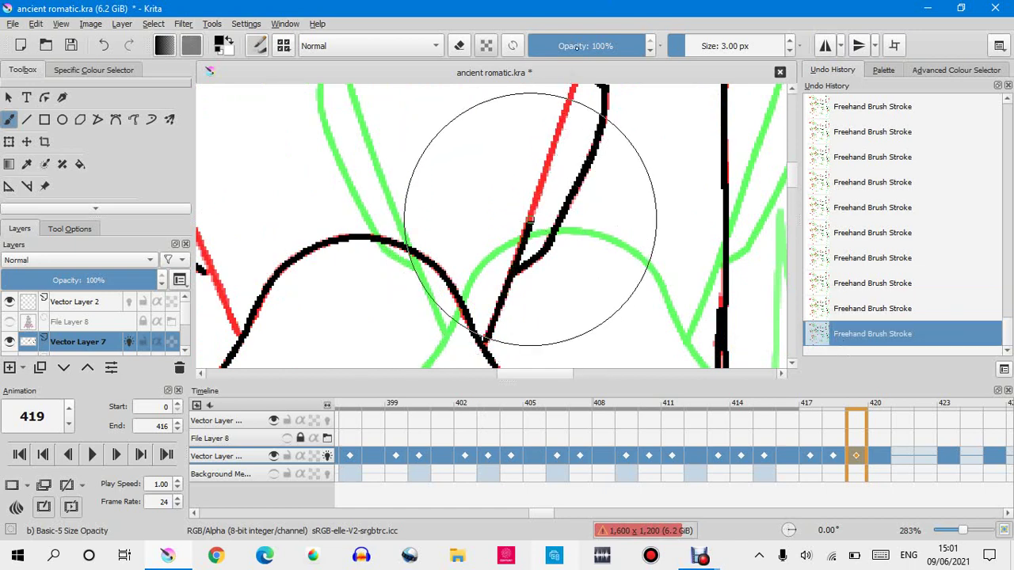
{"action": "left_click_drag", "start_coordinate": [528, 223], "coordinate": [575, 79]}
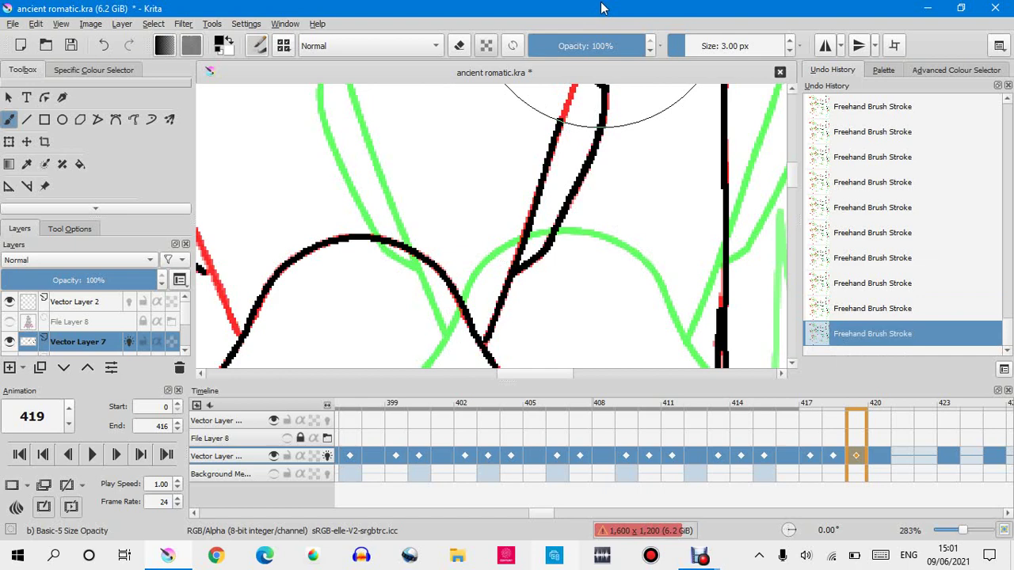
{"action": "left_click", "coordinate": [823, 308]}
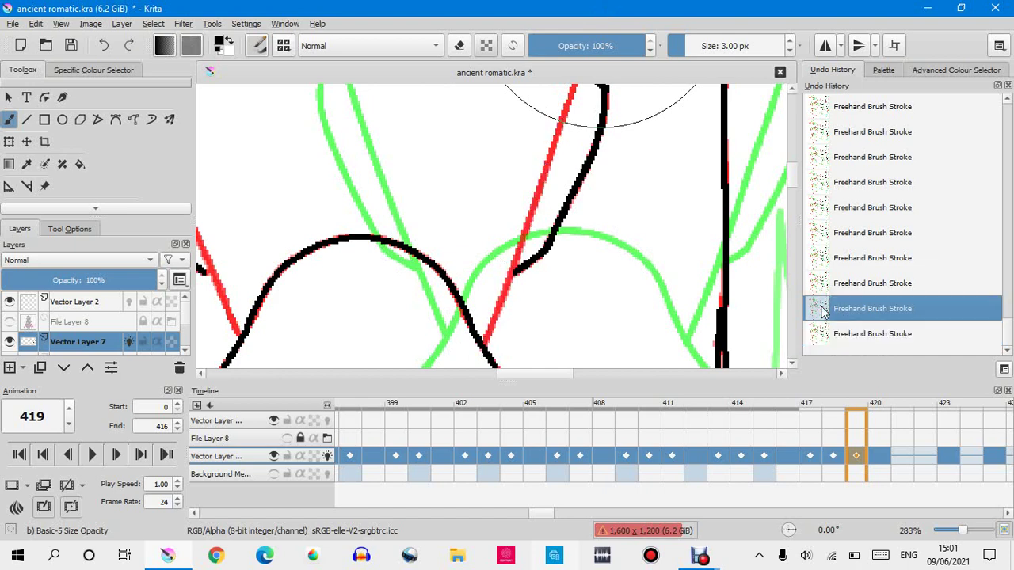
{"action": "key", "text": "ctrl+shift+z"}
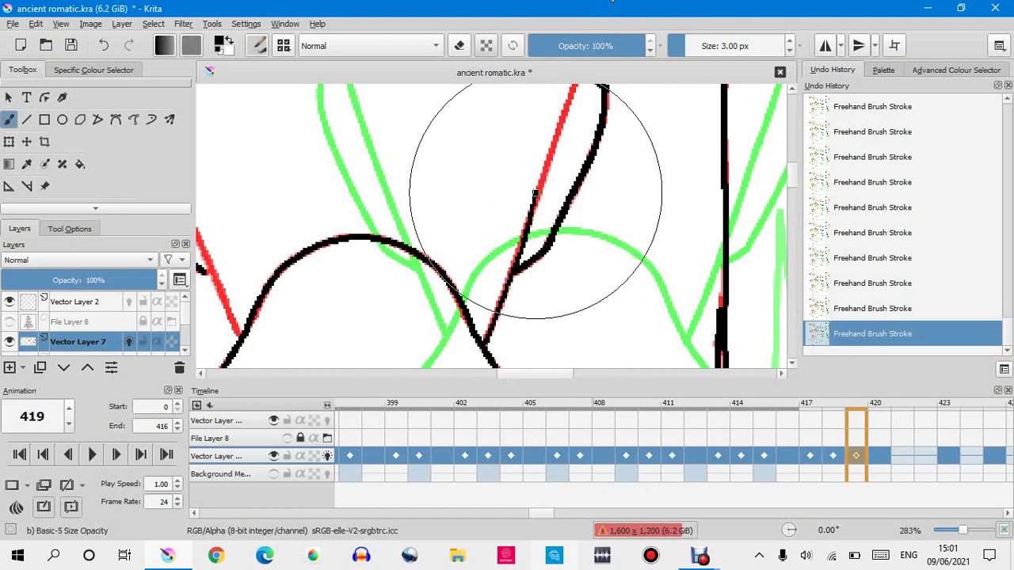
{"action": "left_click_drag", "start_coordinate": [536, 193], "coordinate": [564, 117]}
{"action": "key", "text": "ctrl+z"}
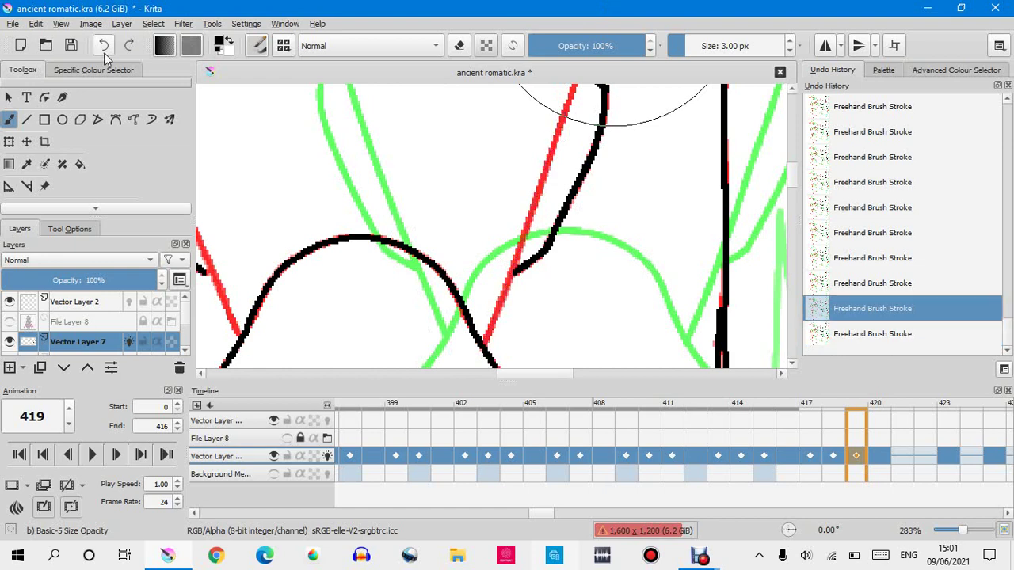
{"action": "key", "text": "ctrl+shift+z"}
{"action": "left_click_drag", "start_coordinate": [484, 349], "coordinate": [564, 117]}
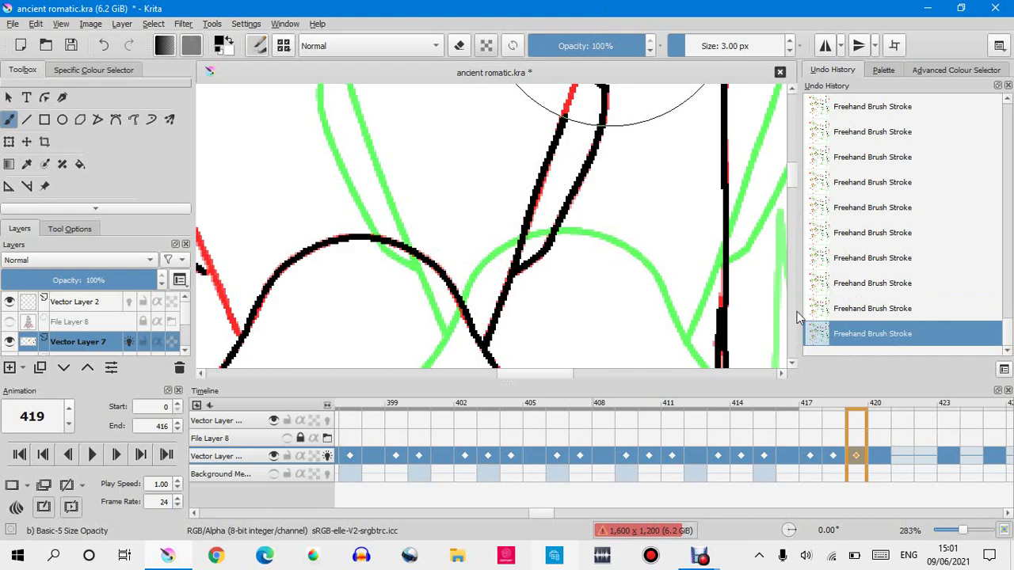
{"action": "scroll", "coordinate": [798, 317], "scroll_direction": "down", "scroll_amount": 5}
{"action": "left_click", "coordinate": [825, 311]}
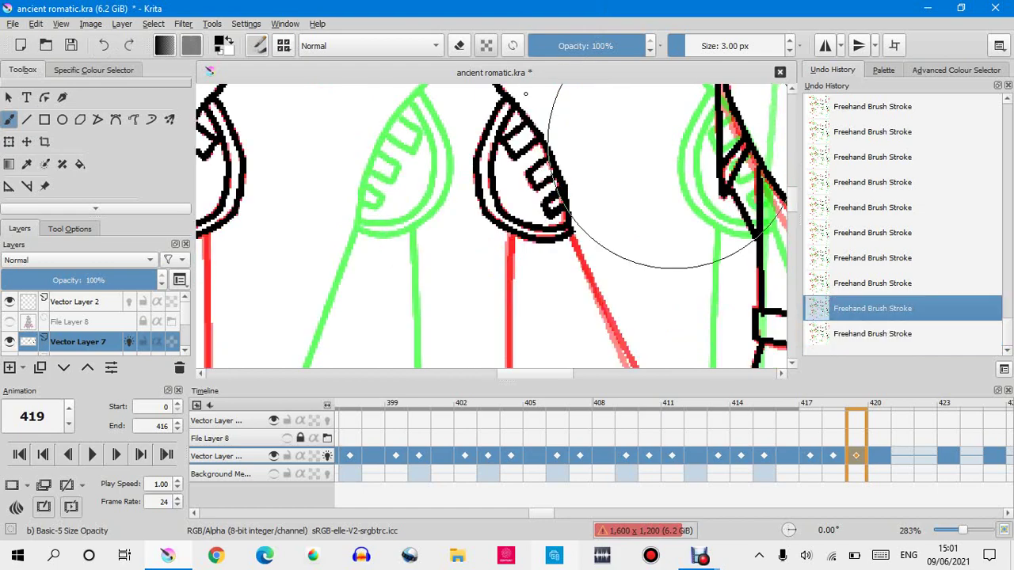
{"action": "scroll", "coordinate": [519, 178], "scroll_direction": "down", "scroll_amount": 10}
{"action": "scroll", "coordinate": [514, 141], "scroll_direction": "up", "scroll_amount": 4}
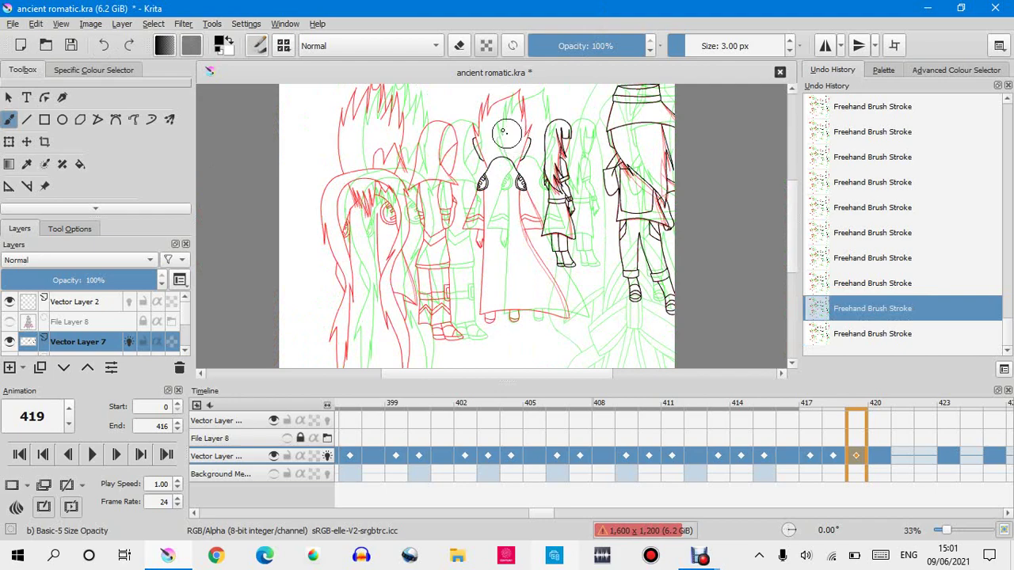
Ink the straight line from the shoulder up along the ear's inner side and past its rounded top, redrawing the upper part once.
{"action": "scroll", "coordinate": [554, 230], "scroll_direction": "up", "scroll_amount": 8}
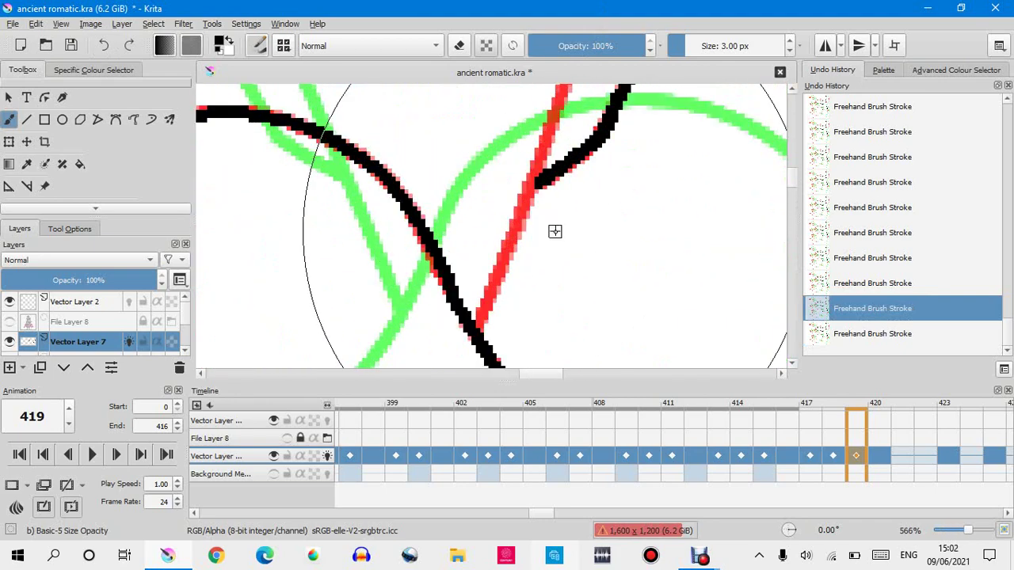
{"action": "left_click_drag", "start_coordinate": [477, 323], "coordinate": [541, 142]}
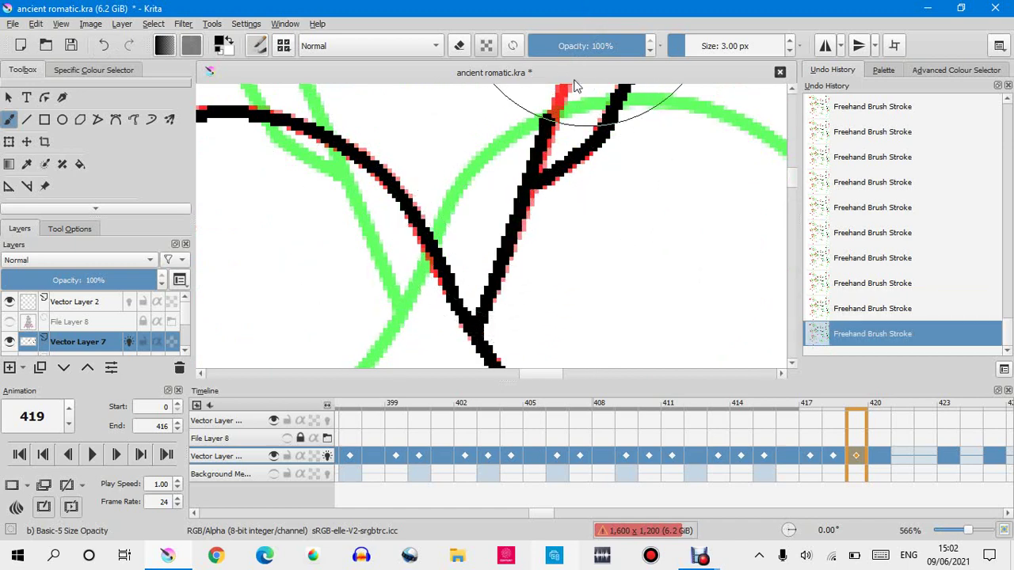
{"action": "scroll", "coordinate": [562, 188], "scroll_direction": "down", "scroll_amount": 4}
{"action": "scroll", "coordinate": [576, 119], "scroll_direction": "up", "scroll_amount": 4}
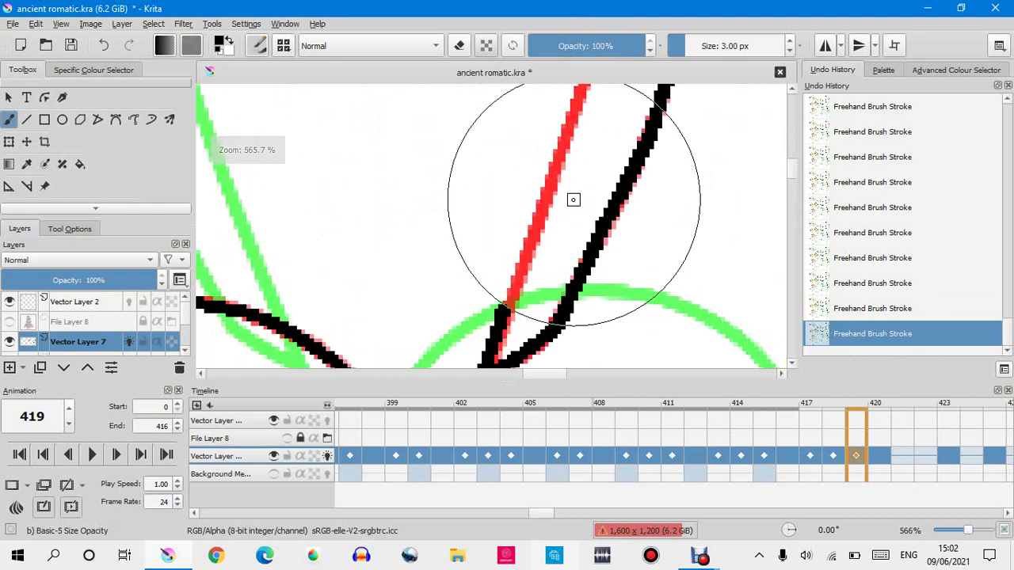
{"action": "mouse_move", "coordinate": [515, 285]}
{"action": "left_mouse_down"}
{"action": "mouse_move", "coordinate": [534, 207]}
{"action": "mouse_move", "coordinate": [583, 96]}
{"action": "left_mouse_up"}
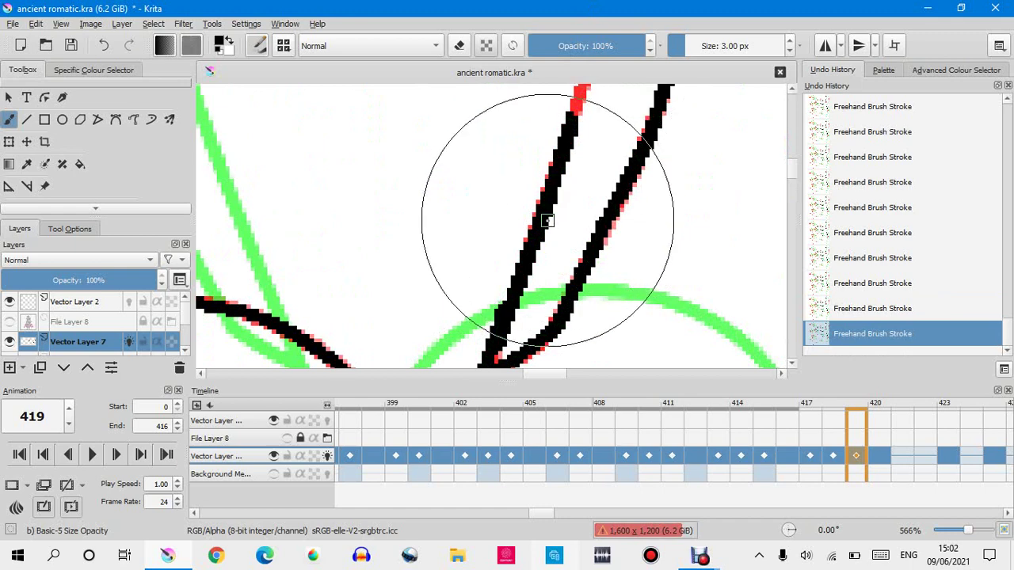
{"action": "scroll", "coordinate": [544, 222], "scroll_direction": "down", "scroll_amount": 3}
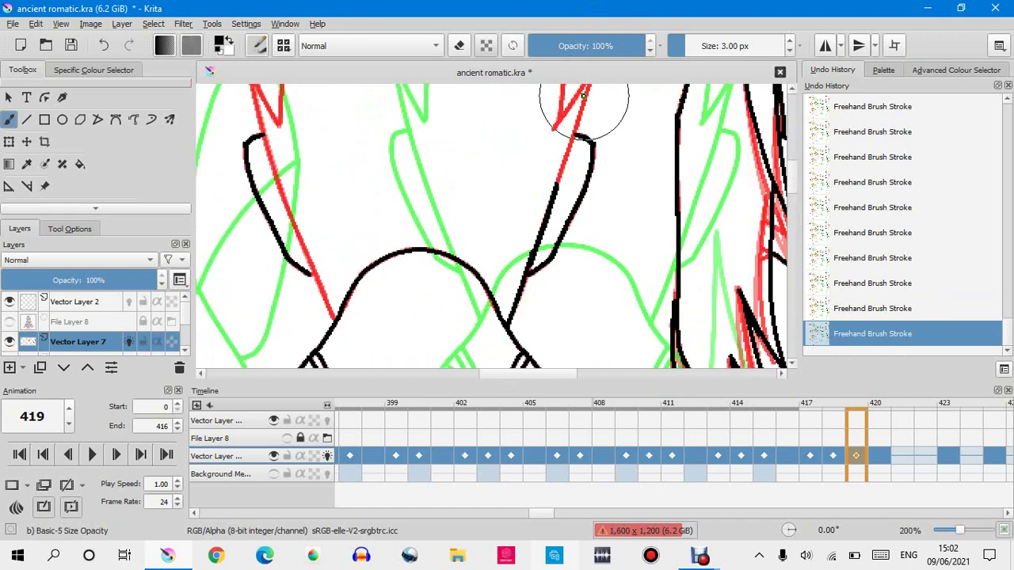
{"action": "scroll", "coordinate": [579, 111], "scroll_direction": "up", "scroll_amount": 2}
{"action": "scroll", "coordinate": [583, 121], "scroll_direction": "up", "scroll_amount": 1}
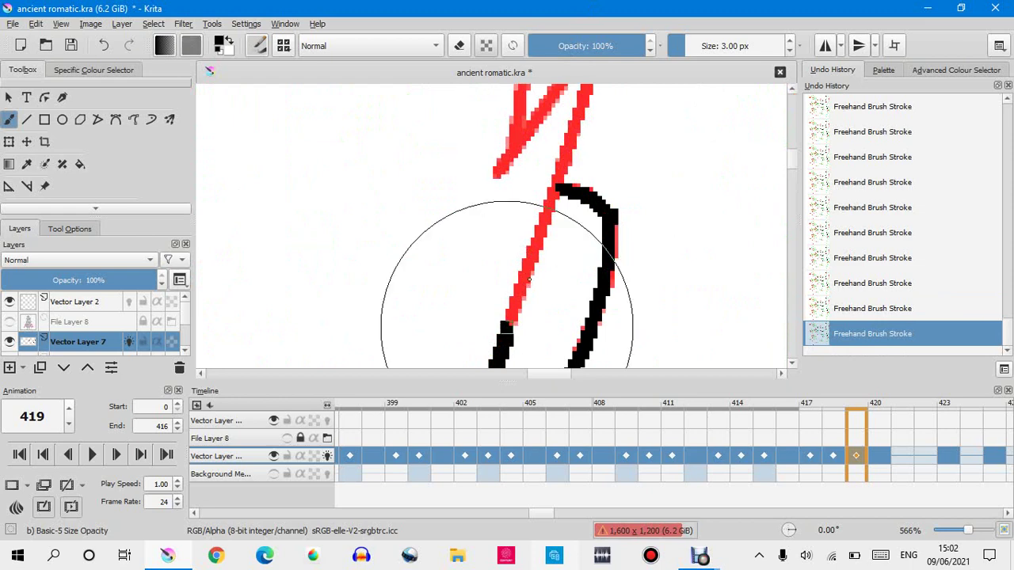
{"action": "left_click_drag", "start_coordinate": [508, 329], "coordinate": [575, 119]}
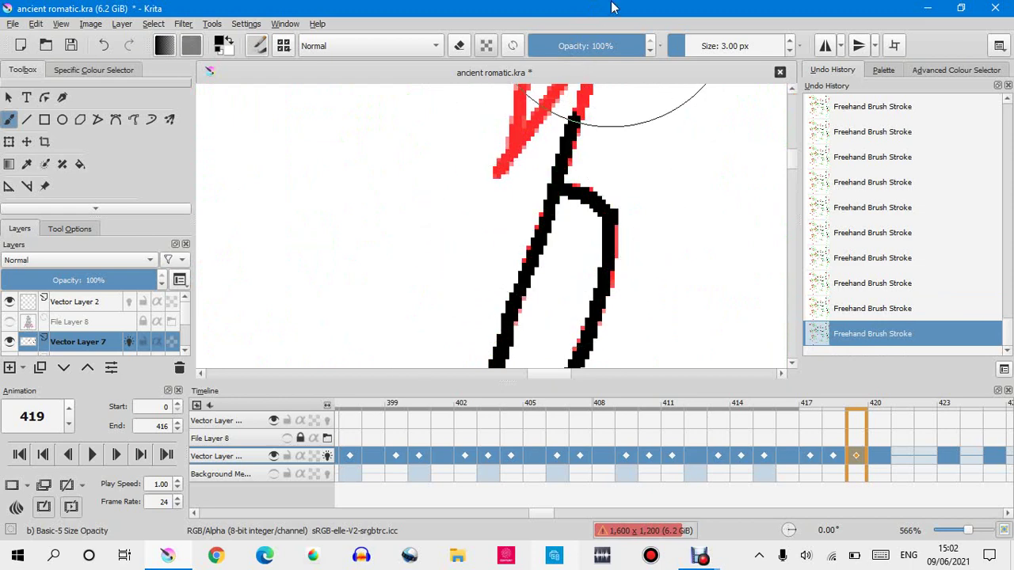
{"action": "left_click", "coordinate": [851, 308]}
{"action": "left_click_drag", "start_coordinate": [498, 363], "coordinate": [576, 120]}
{"action": "scroll", "coordinate": [534, 187], "scroll_direction": "down", "scroll_amount": 3}
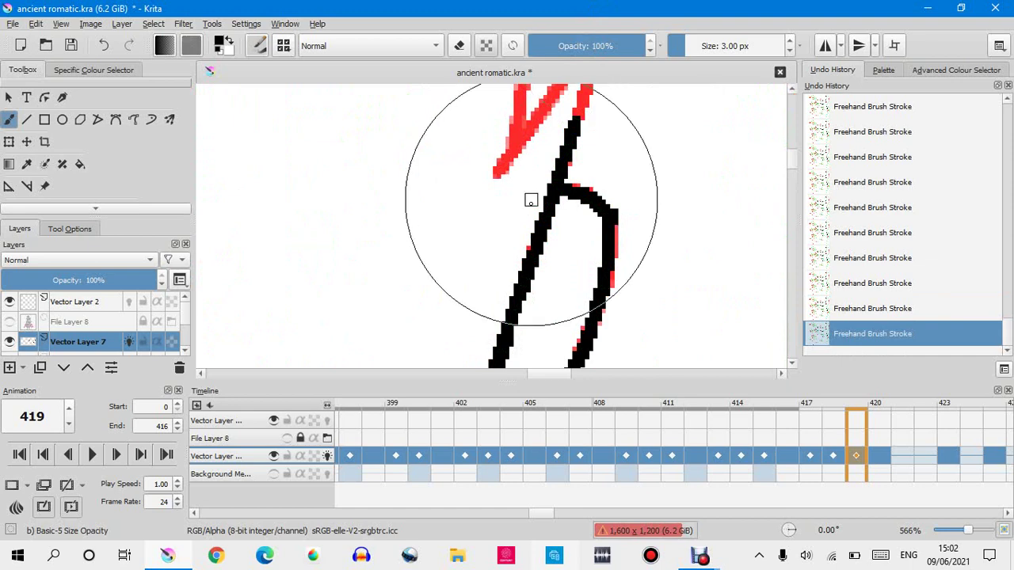
Ink both edges of the pointed hair spike directly above the ear.
{"action": "scroll", "coordinate": [558, 122], "scroll_direction": "up", "scroll_amount": 3}
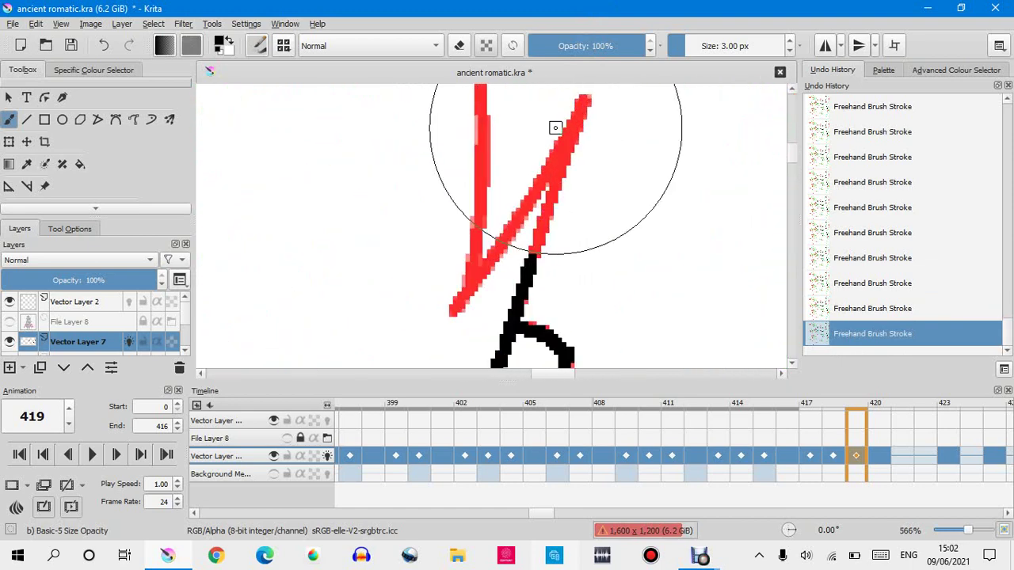
{"action": "mouse_move", "coordinate": [453, 309]}
{"action": "left_mouse_down"}
{"action": "mouse_move", "coordinate": [554, 106]}
{"action": "mouse_move", "coordinate": [582, 103]}
{"action": "left_mouse_up"}
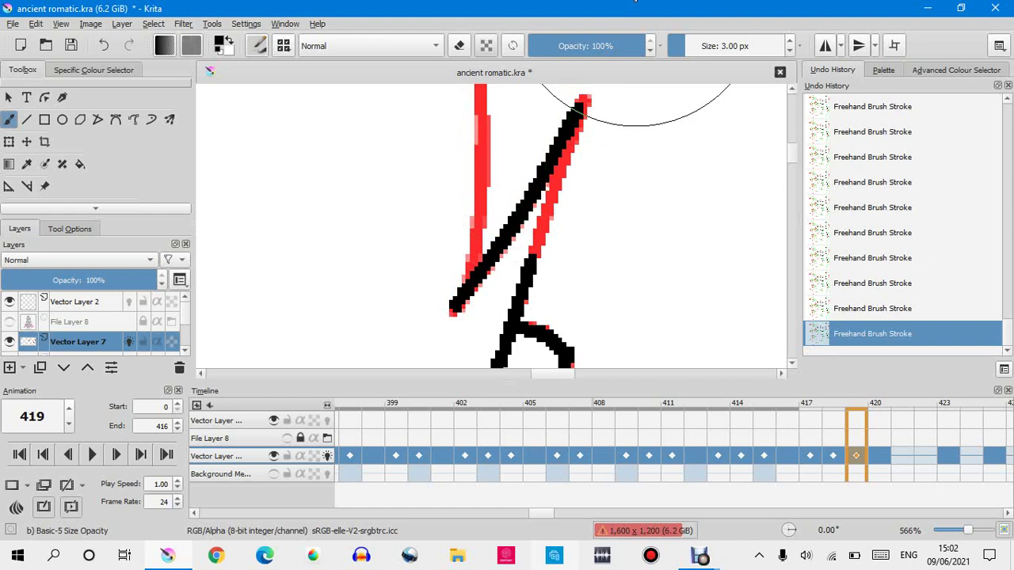
{"action": "left_click_drag", "start_coordinate": [586, 95], "coordinate": [529, 285]}
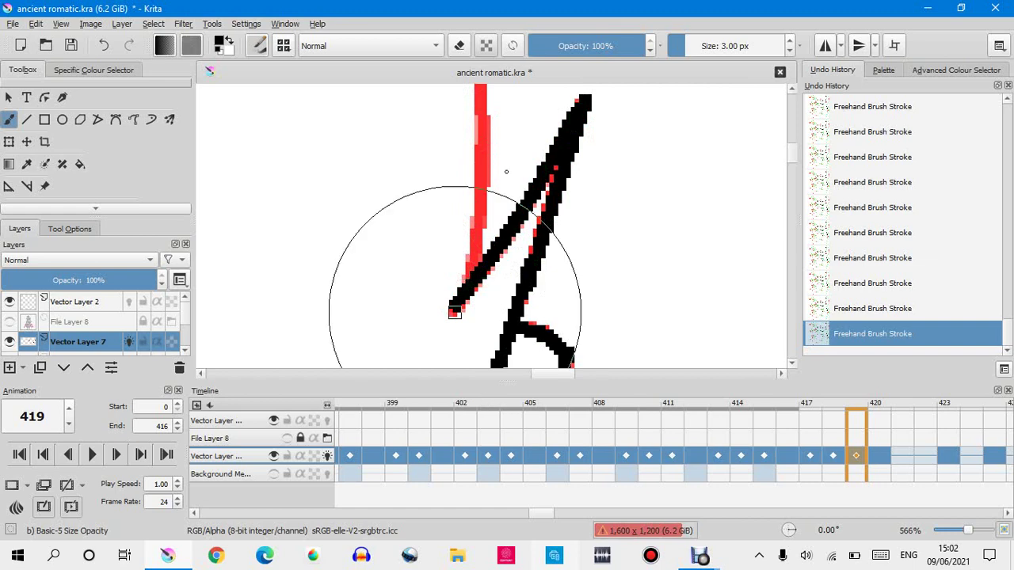
Try inking the hair's outer side edge between the lower spike and the tuft above, and undo the stroke.
{"action": "left_click_drag", "start_coordinate": [472, 269], "coordinate": [482, 221]}
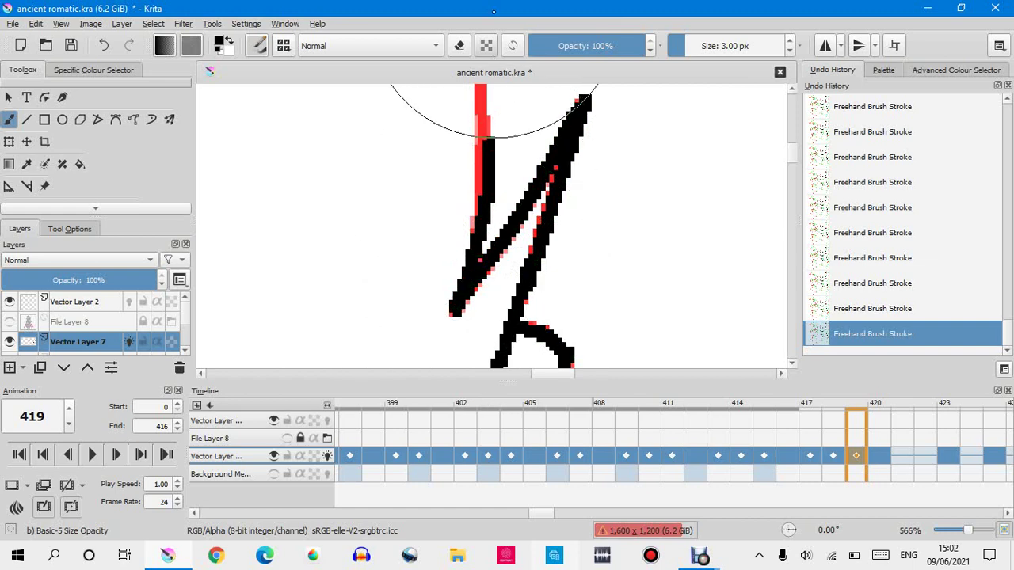
{"action": "left_click", "coordinate": [861, 311]}
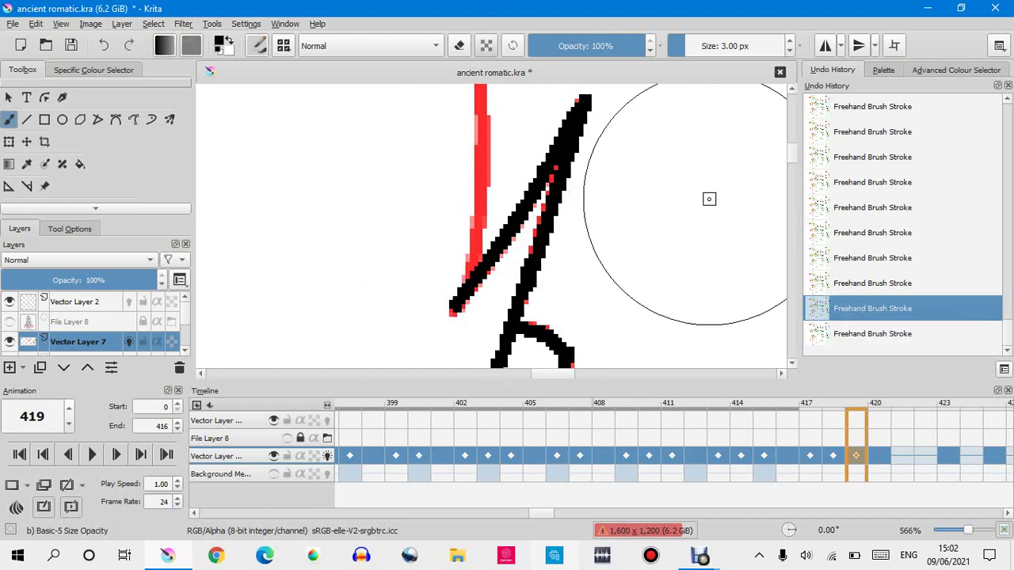
{"action": "scroll", "coordinate": [710, 197], "scroll_direction": "down", "scroll_amount": 4}
{"action": "scroll", "coordinate": [666, 110], "scroll_direction": "up", "scroll_amount": 2}
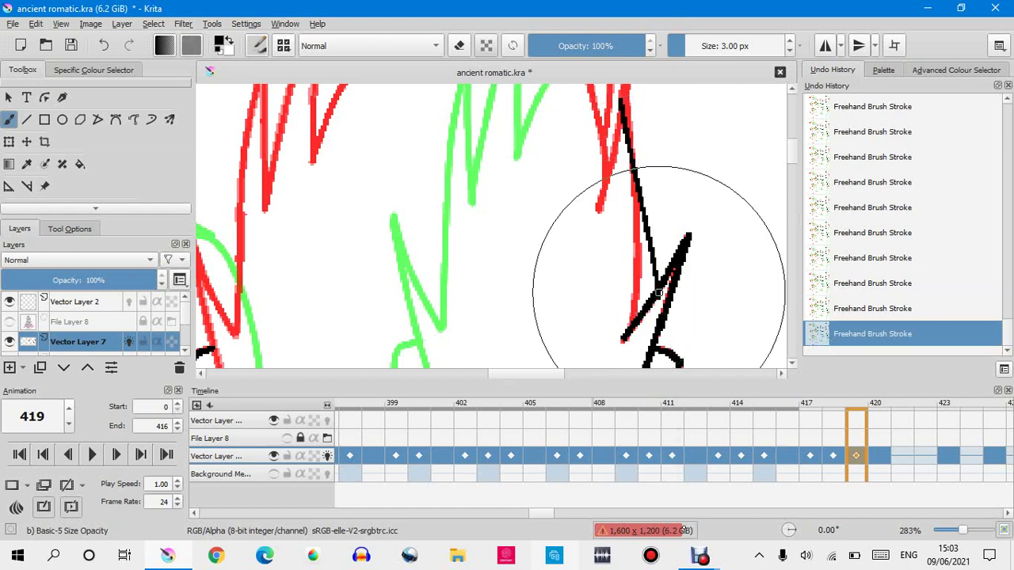
Switch to the Basic-3 Flow brush, draw a test stroke across the hair, and undo it.
{"action": "left_click", "coordinate": [257, 46]}
{"action": "left_click", "coordinate": [420, 11]}
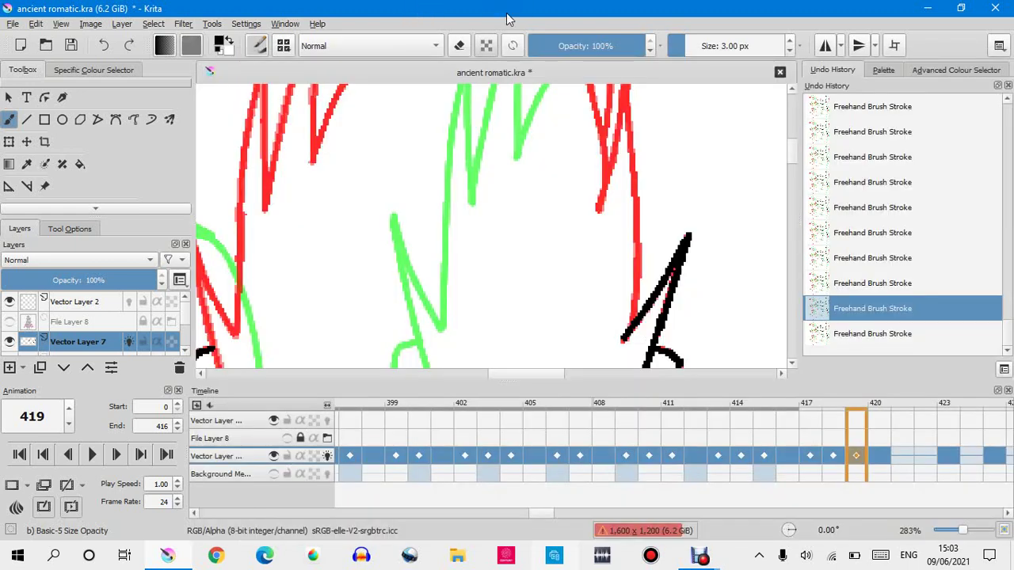
{"action": "left_click", "coordinate": [284, 45]}
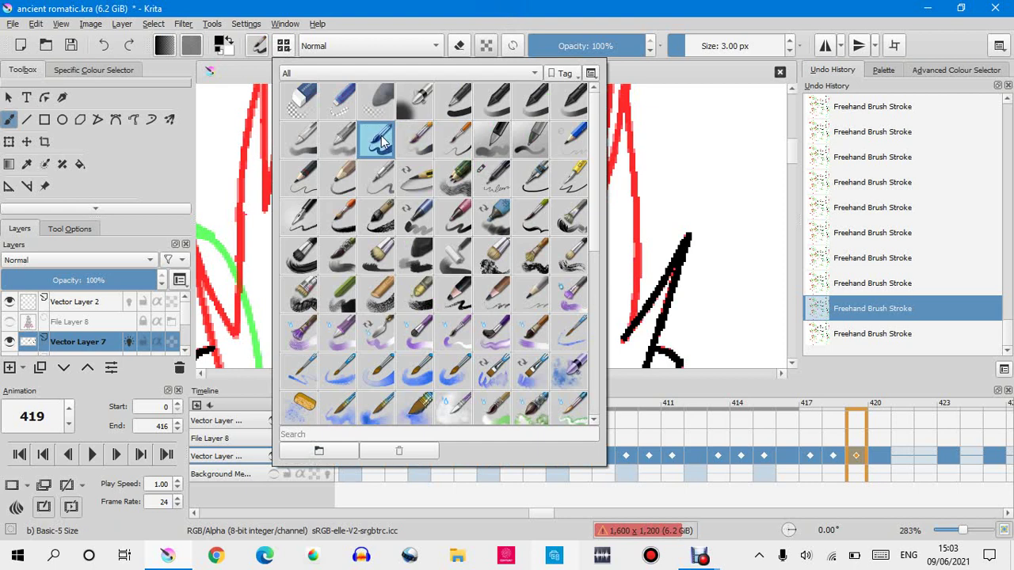
{"action": "left_click", "coordinate": [301, 141]}
{"action": "key", "text": "Escape"}
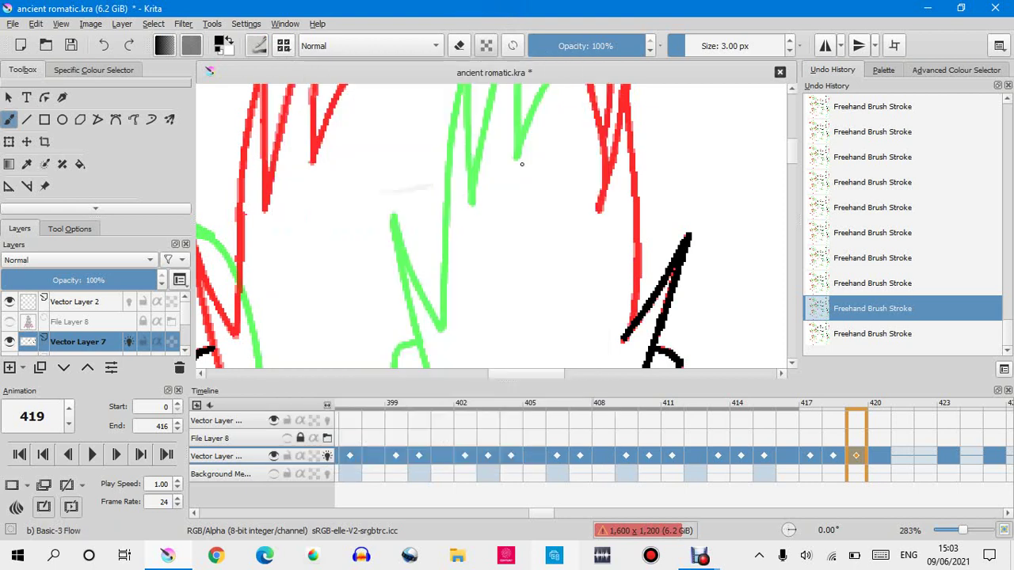
{"action": "left_click_drag", "start_coordinate": [336, 186], "coordinate": [642, 161]}
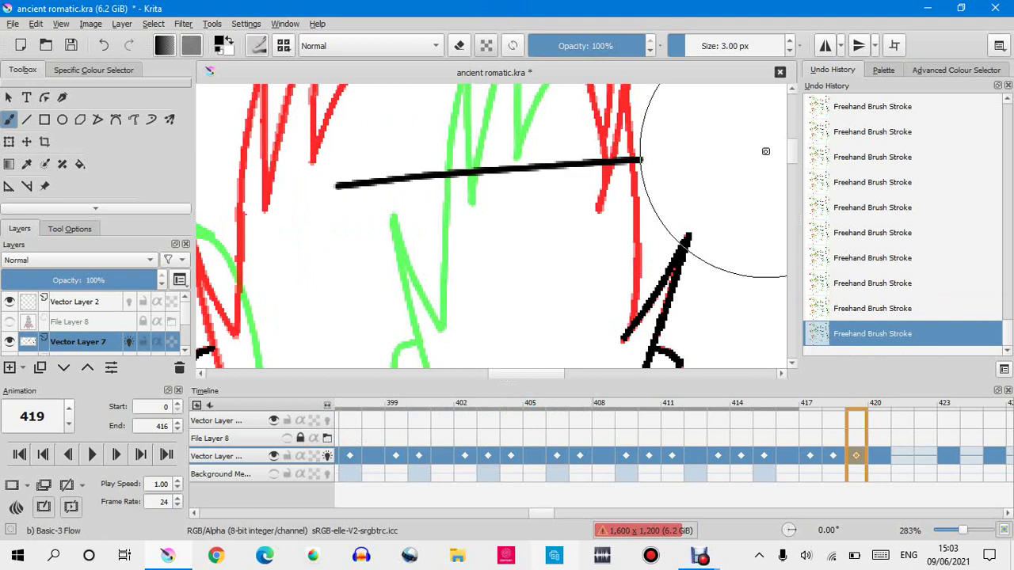
{"action": "key", "text": "ctrl+z"}
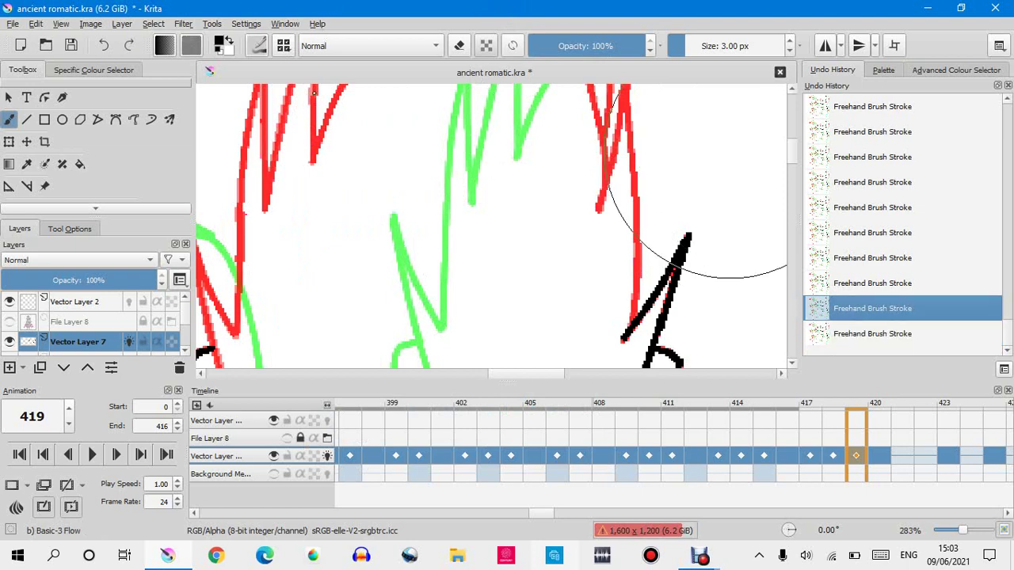
Set the Basic-3 Flow brush's mask type to Gaussian, draw another test stroke across the hair, and undo it.
{"action": "left_click", "coordinate": [284, 46]}
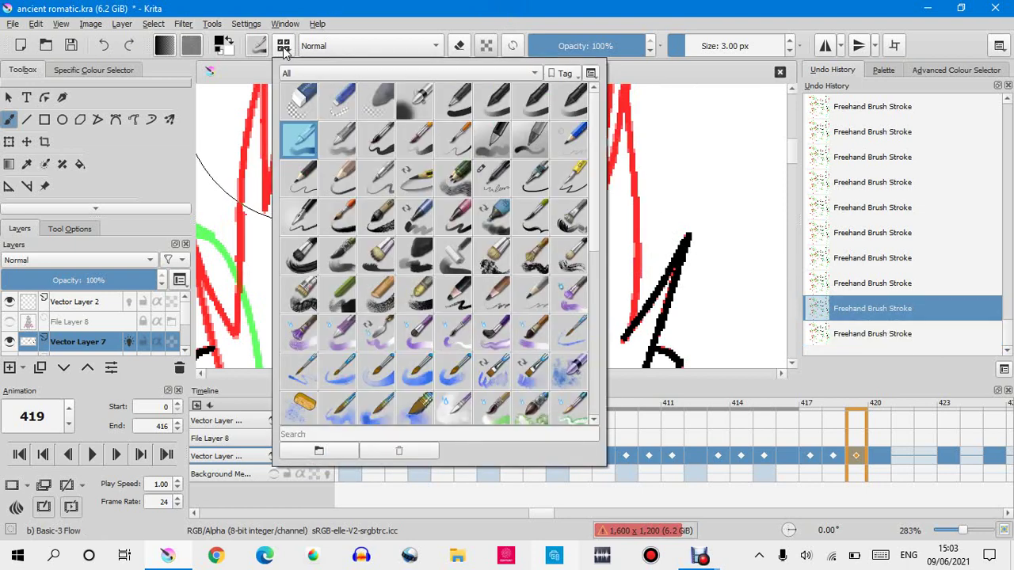
{"action": "left_click", "coordinate": [284, 46]}
{"action": "left_click", "coordinate": [253, 49]}
{"action": "left_click", "coordinate": [254, 49]}
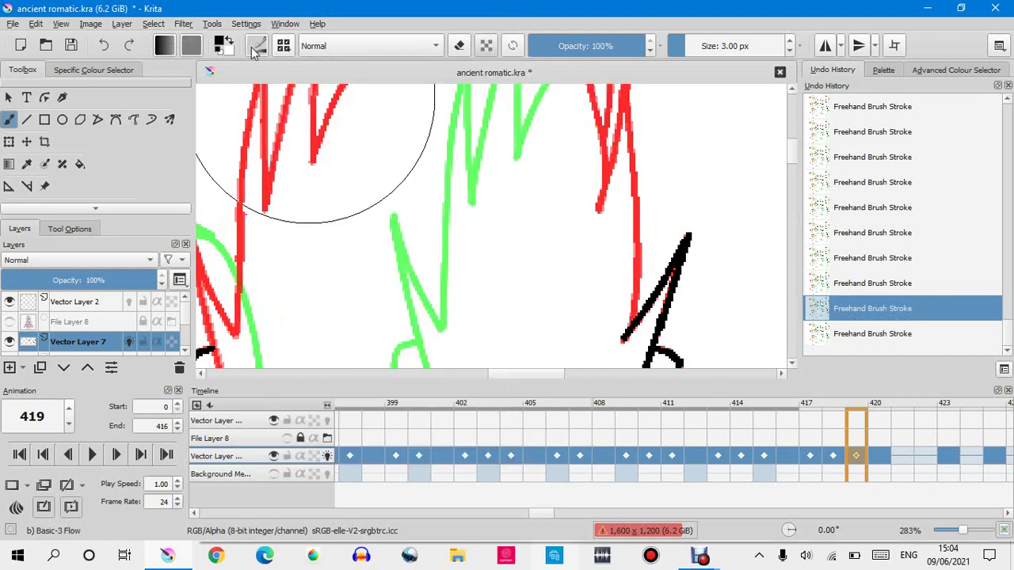
{"action": "left_click", "coordinate": [253, 49]}
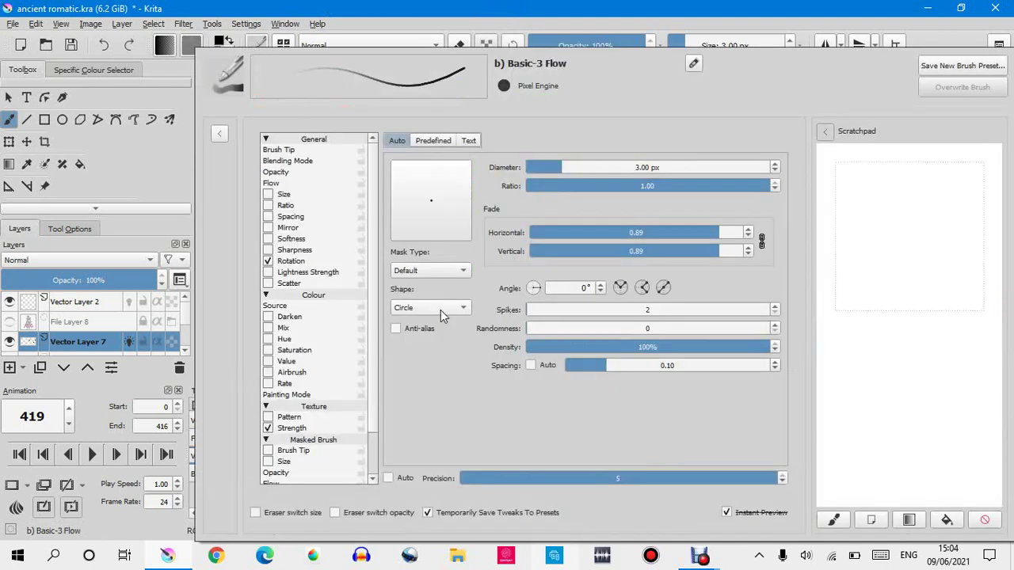
{"action": "scroll", "coordinate": [446, 273], "scroll_direction": "down", "scroll_amount": 1}
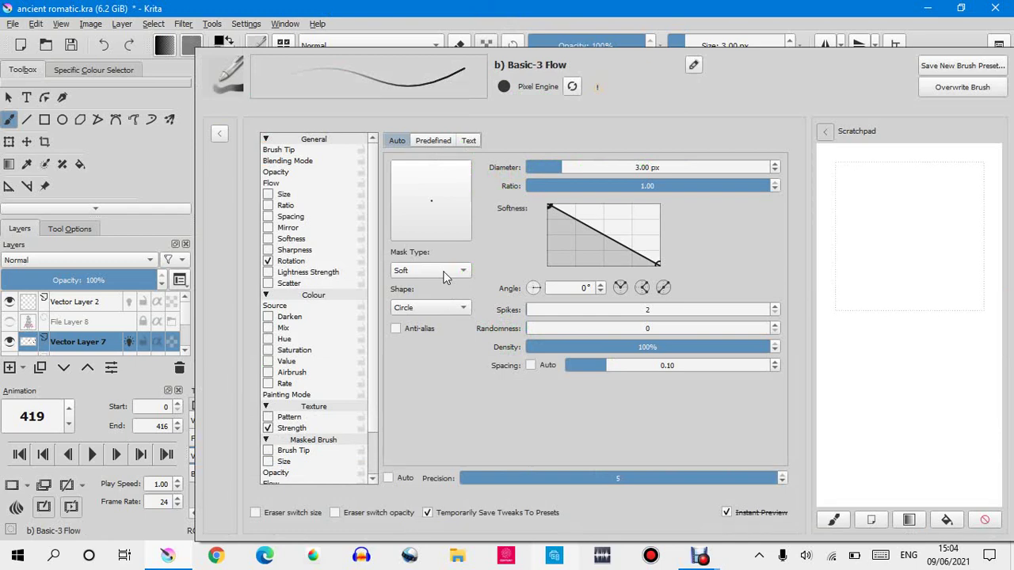
{"action": "scroll", "coordinate": [445, 273], "scroll_direction": "down", "scroll_amount": 1}
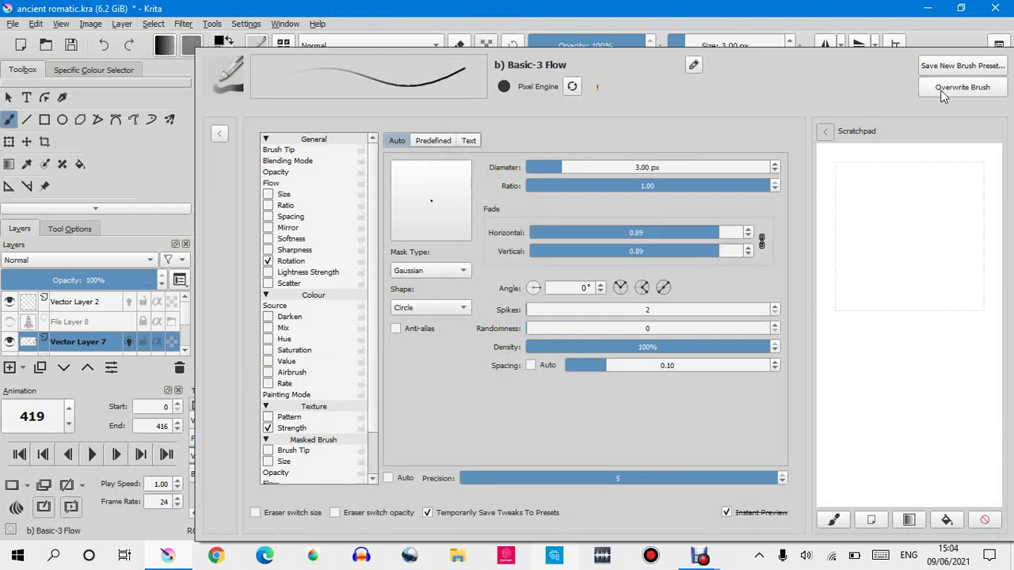
{"action": "left_click", "coordinate": [936, 38]}
{"action": "left_click_drag", "start_coordinate": [399, 190], "coordinate": [778, 136]}
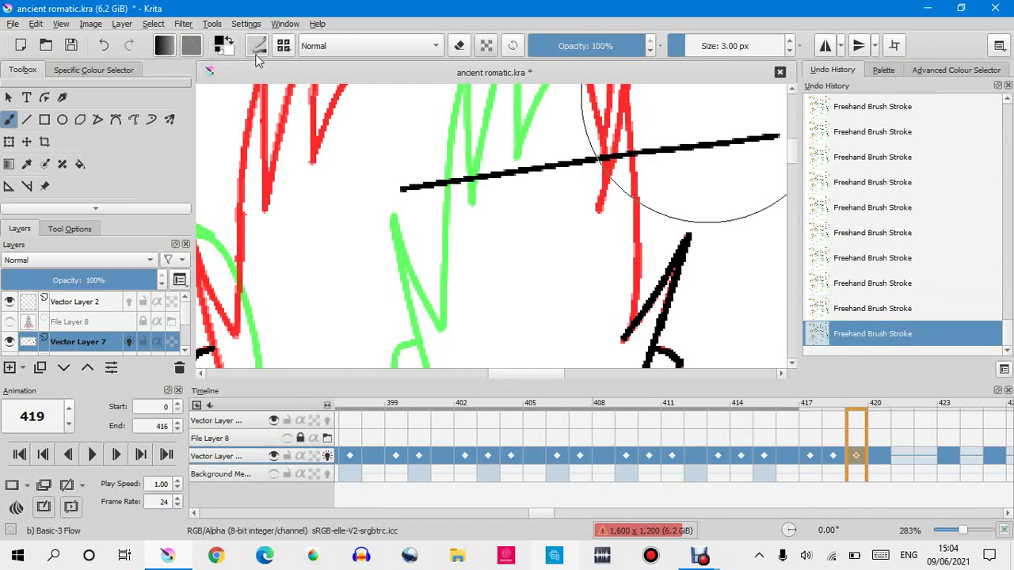
{"action": "left_click", "coordinate": [104, 45]}
Choose the Basic-5 Size brush and ink the hair's outer side edge down to the spike above the ear.
{"action": "left_click", "coordinate": [283, 48]}
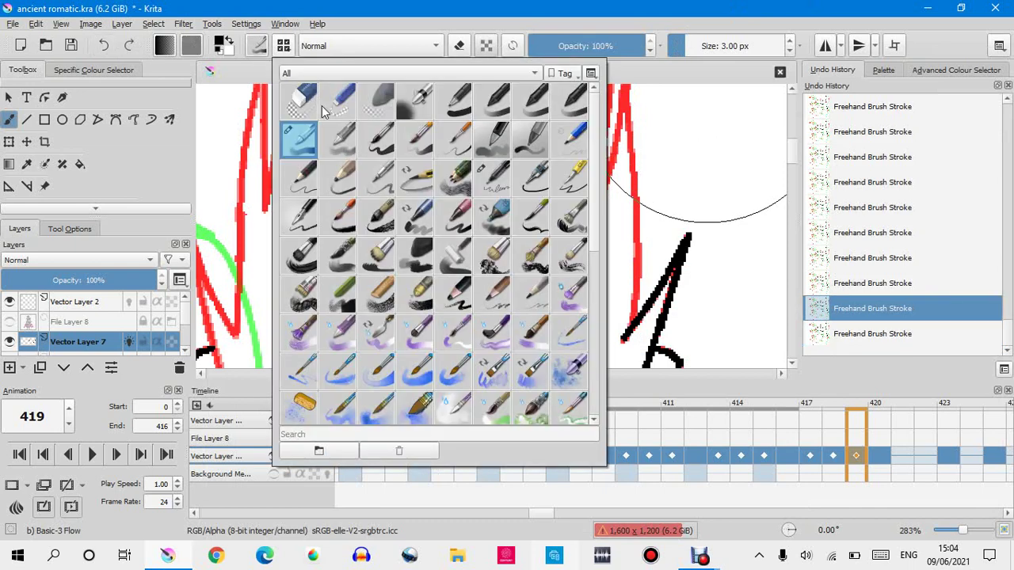
{"action": "left_click", "coordinate": [392, 144]}
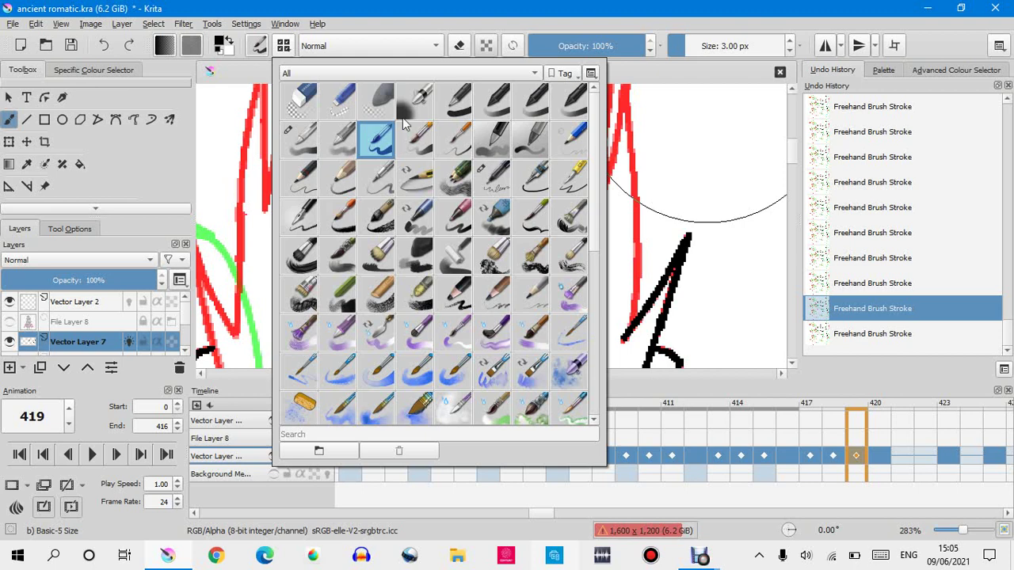
{"action": "left_click", "coordinate": [431, 16]}
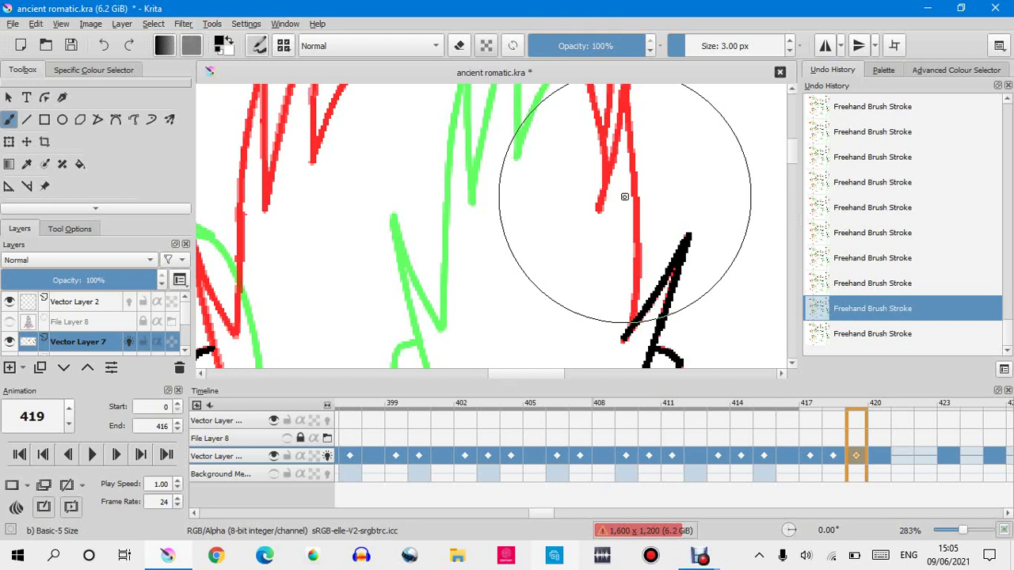
{"action": "left_click_drag", "start_coordinate": [628, 94], "coordinate": [638, 279]}
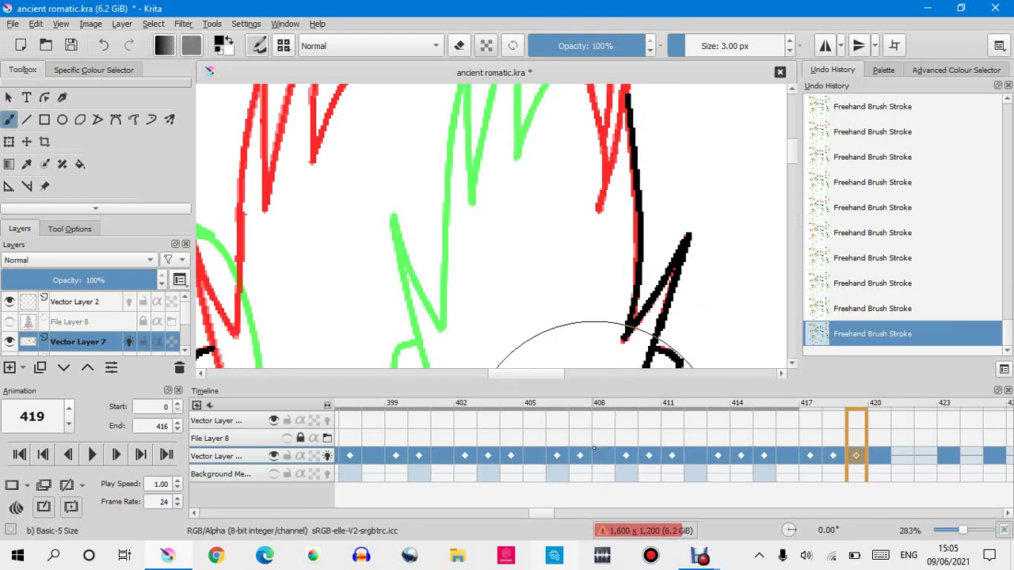
Try inking the outer edge of the upper hair tuft above the finished side edge, and undo the stroke.
{"action": "scroll", "coordinate": [591, 251], "scroll_direction": "down", "scroll_amount": 2}
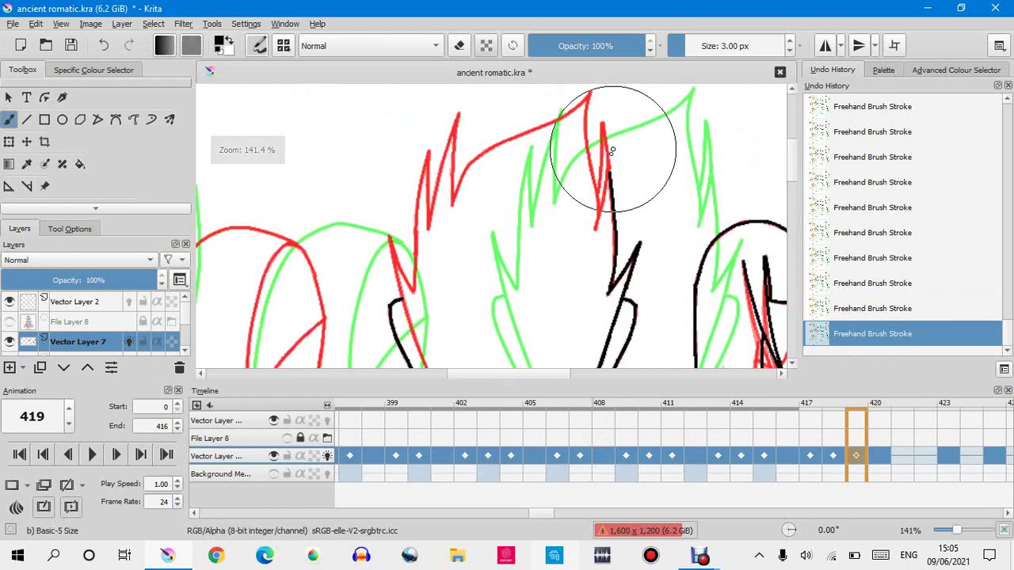
{"action": "scroll", "coordinate": [605, 142], "scroll_direction": "up", "scroll_amount": 3}
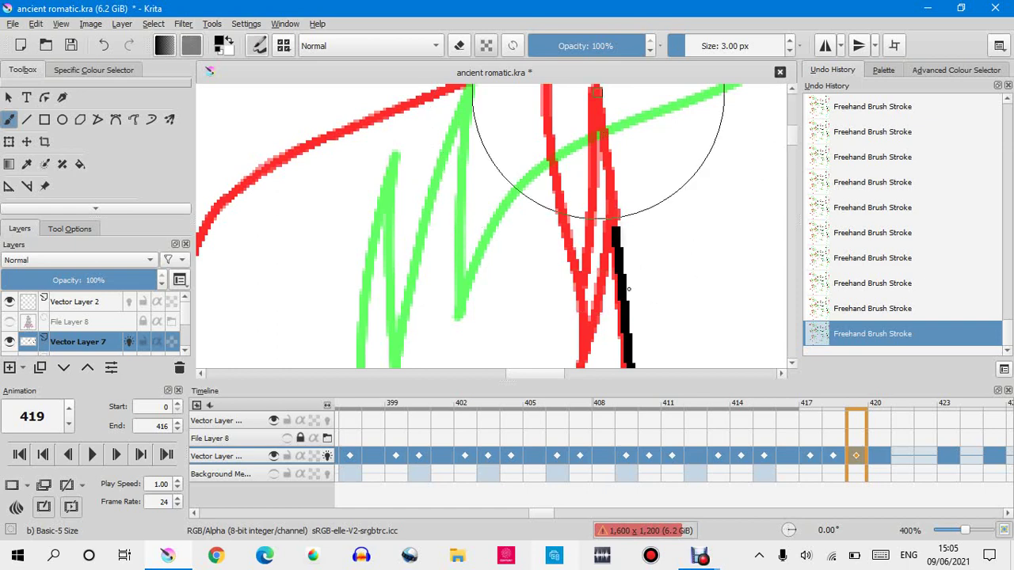
{"action": "left_click_drag", "start_coordinate": [596, 87], "coordinate": [616, 213]}
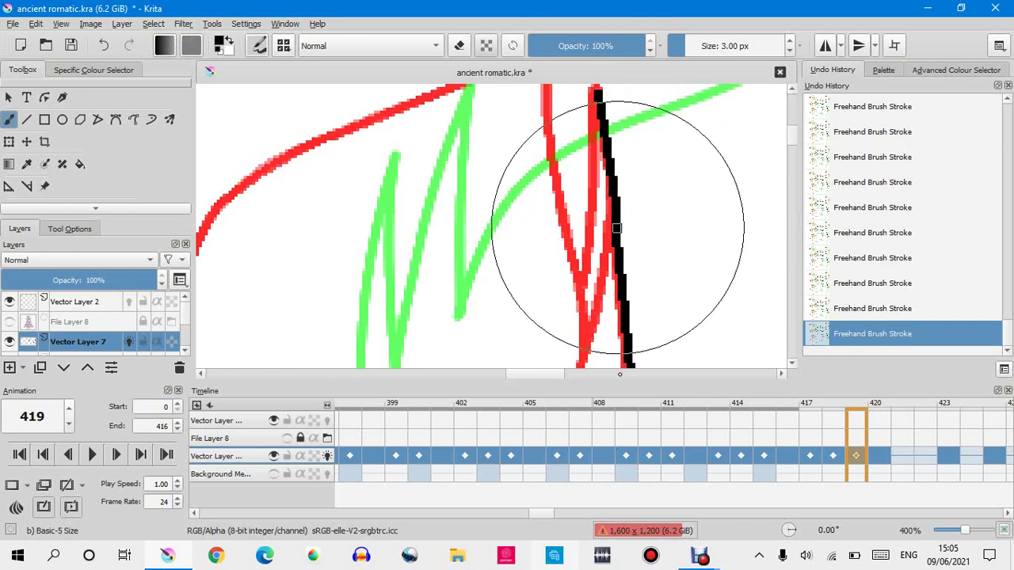
{"action": "left_click", "coordinate": [838, 311]}
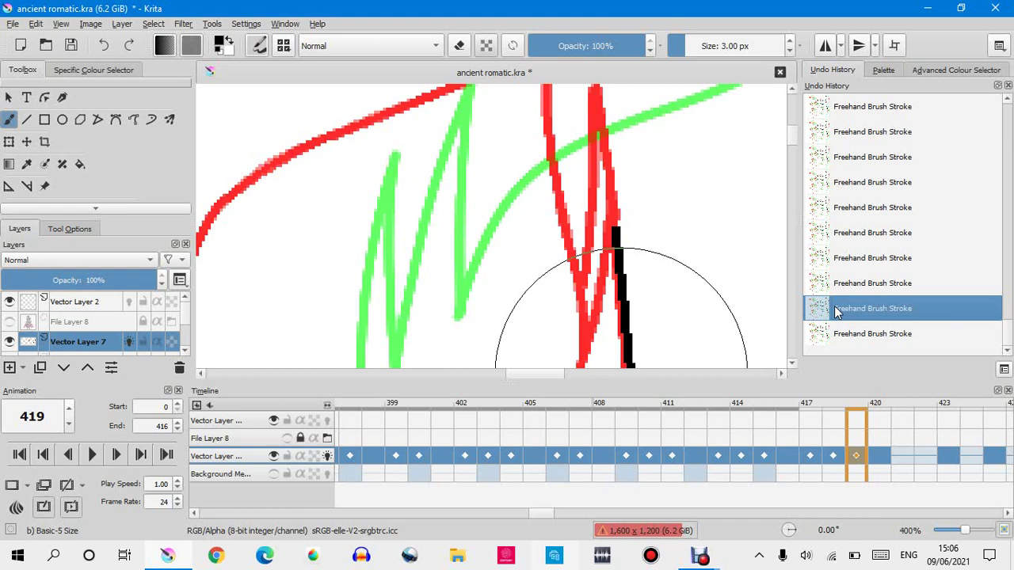
Try inking the inner edge of the upper hair tuft up from its lower point, and undo the attempts.
{"action": "left_click", "coordinate": [839, 334]}
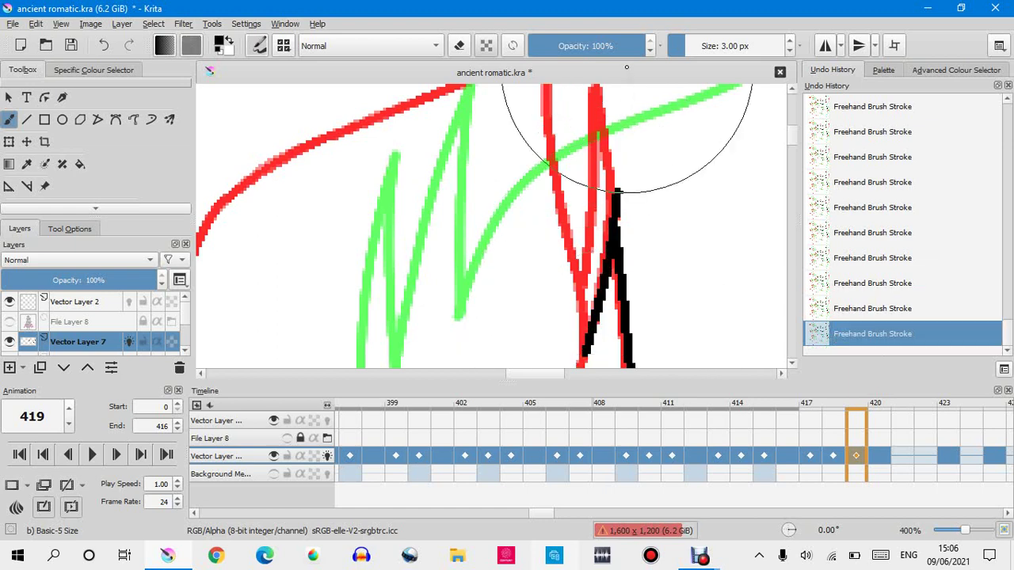
{"action": "left_click", "coordinate": [851, 308]}
{"action": "left_click", "coordinate": [593, 351]}
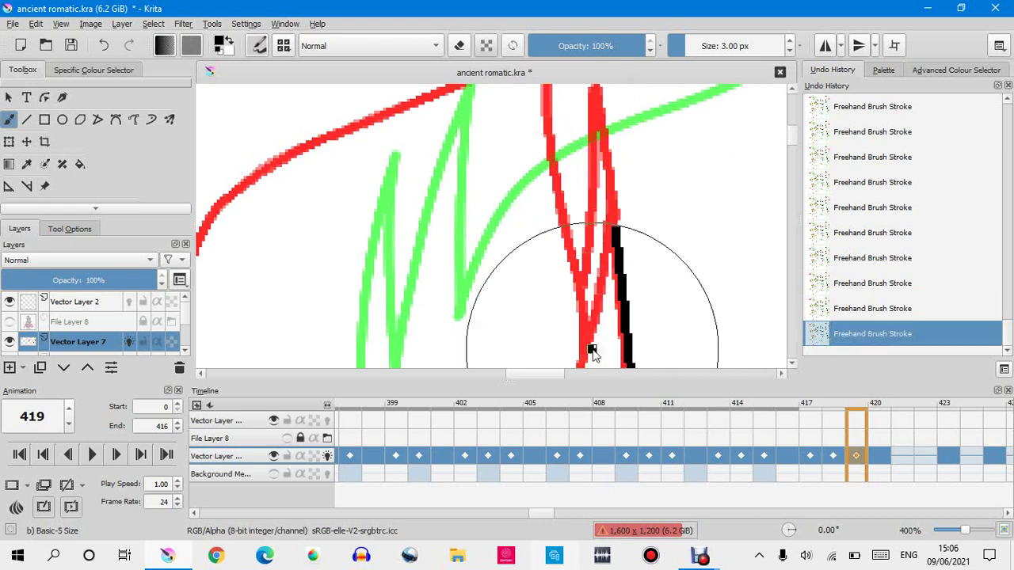
{"action": "left_click", "coordinate": [841, 313]}
Ink the upper hair tuft's inner edge, and extend its outer edge up toward the tip to join the side edge.
{"action": "left_click", "coordinate": [840, 334]}
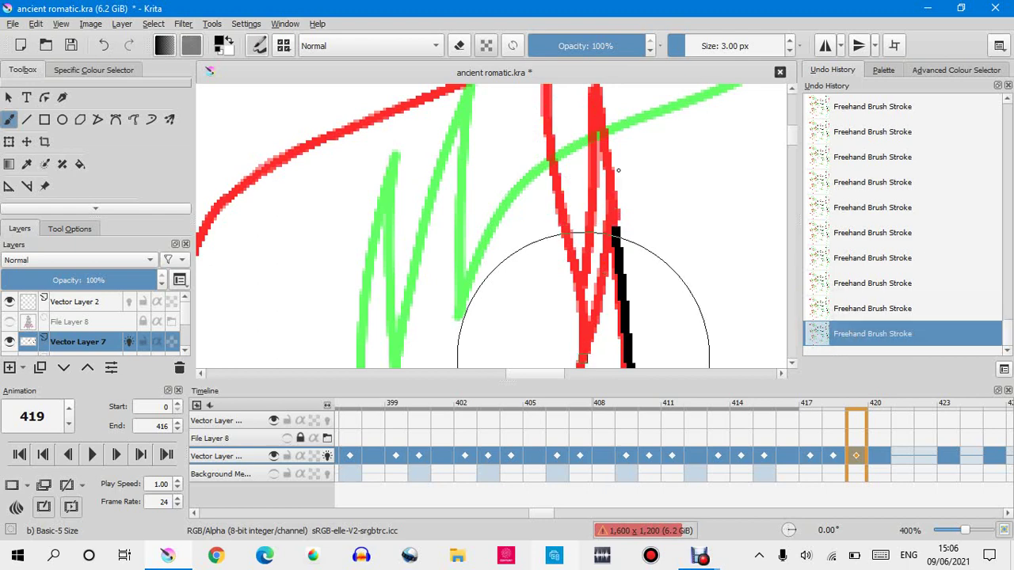
{"action": "left_click_drag", "start_coordinate": [603, 242], "coordinate": [610, 171]}
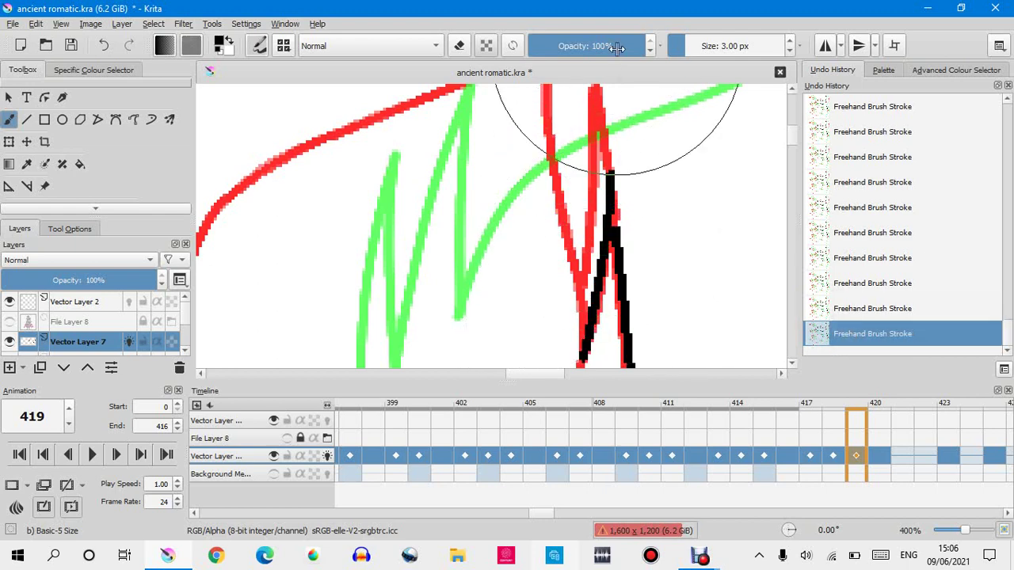
{"action": "left_click_drag", "start_coordinate": [605, 111], "coordinate": [599, 432]}
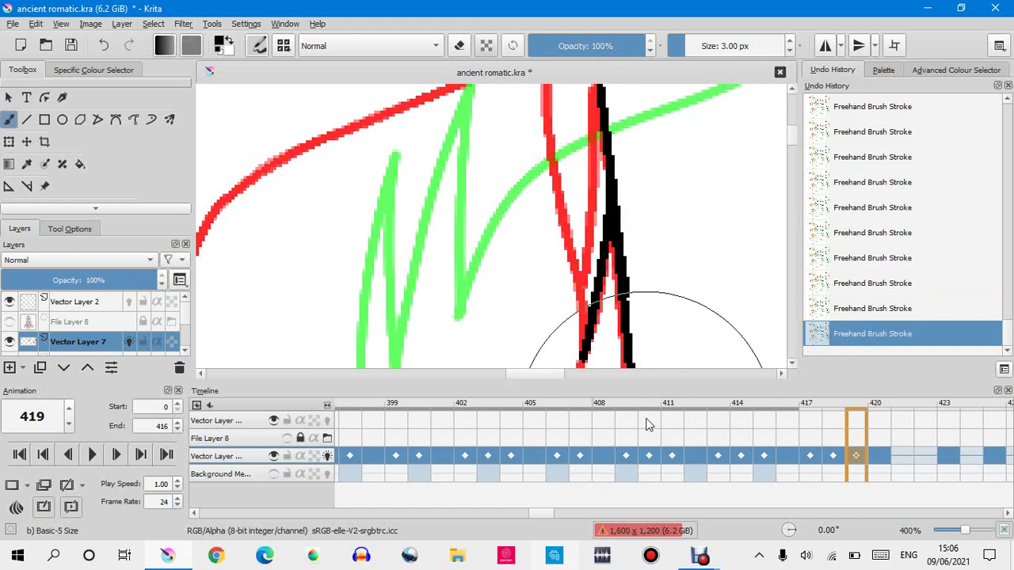
Try inking the line from the opposite hair spike's tip down along the inside of the ear, and undo the stroke.
{"action": "scroll", "coordinate": [582, 226], "scroll_direction": "down", "scroll_amount": 1}
{"action": "scroll", "coordinate": [584, 231], "scroll_direction": "up", "scroll_amount": 2}
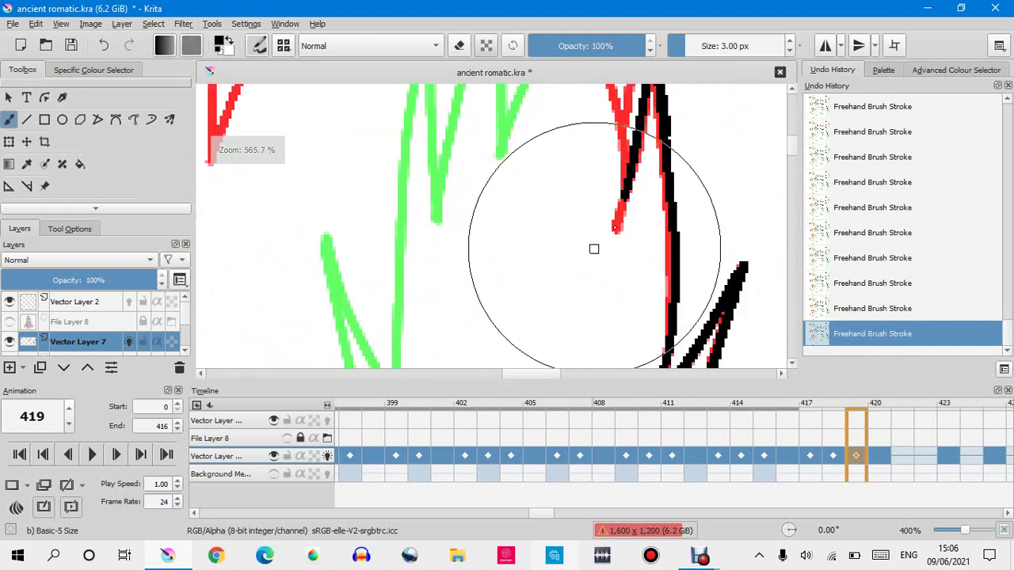
{"action": "scroll", "coordinate": [667, 193], "scroll_direction": "up", "scroll_amount": 2}
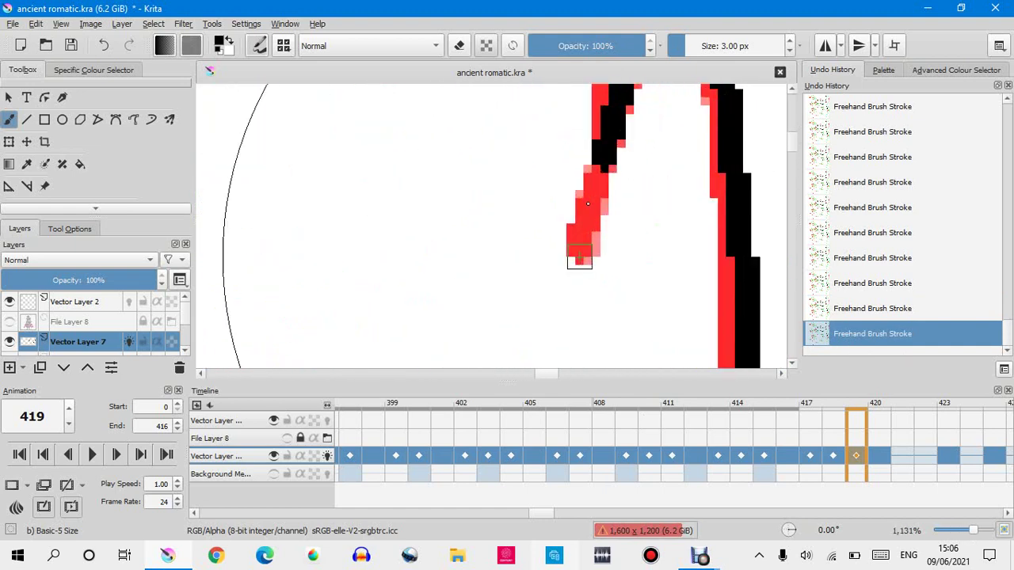
{"action": "scroll", "coordinate": [604, 194], "scroll_direction": "down", "scroll_amount": 7}
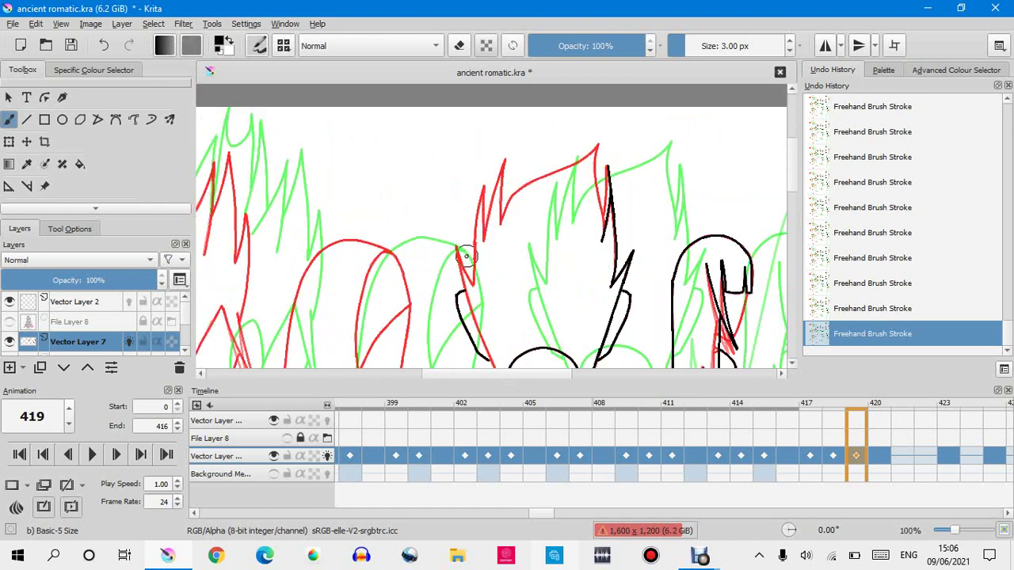
{"action": "left_click_drag", "start_coordinate": [457, 245], "coordinate": [478, 335]}
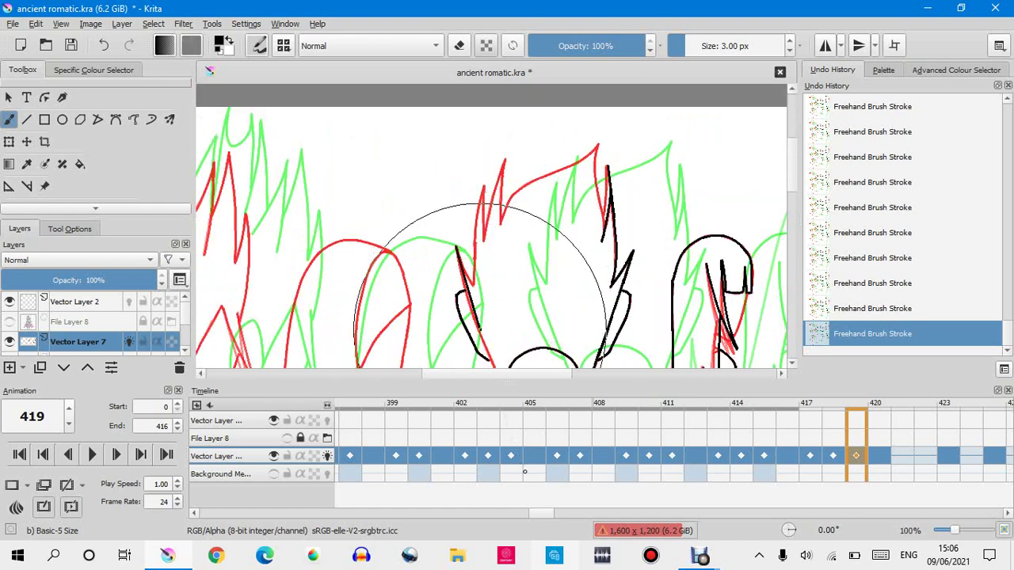
{"action": "left_click", "coordinate": [848, 308]}
Retry the line from the opposite hair spike past the ear in a closer view, and undo it again.
{"action": "scroll", "coordinate": [801, 203], "scroll_direction": "down", "scroll_amount": 5}
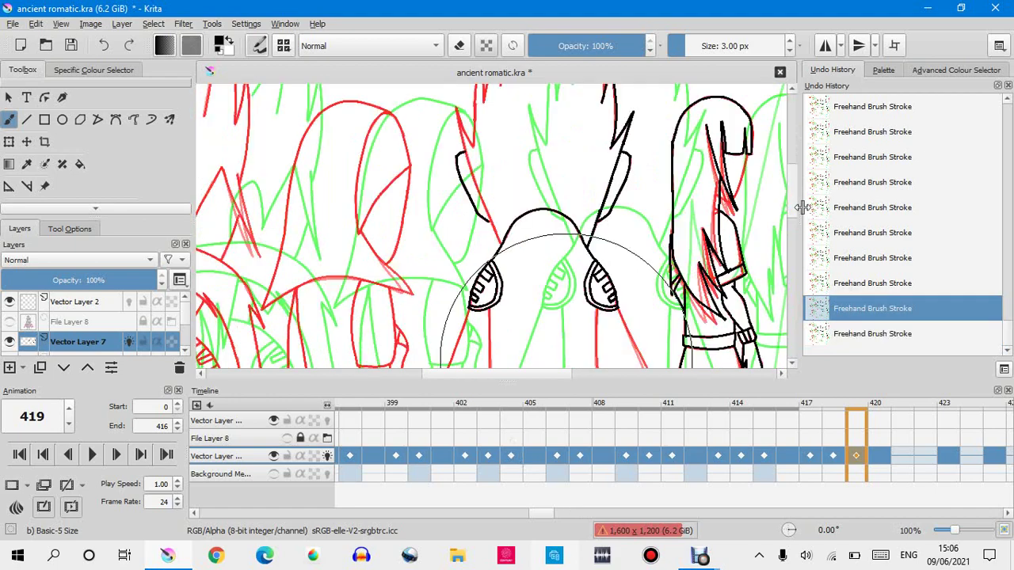
{"action": "scroll", "coordinate": [472, 184], "scroll_direction": "down", "scroll_amount": 1}
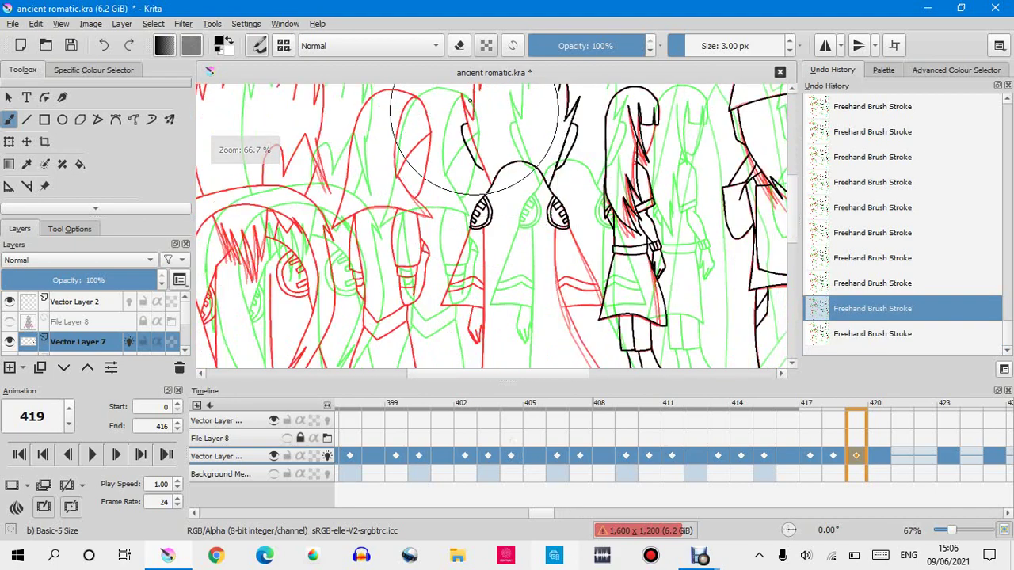
{"action": "scroll", "coordinate": [472, 184], "scroll_direction": "up", "scroll_amount": 3}
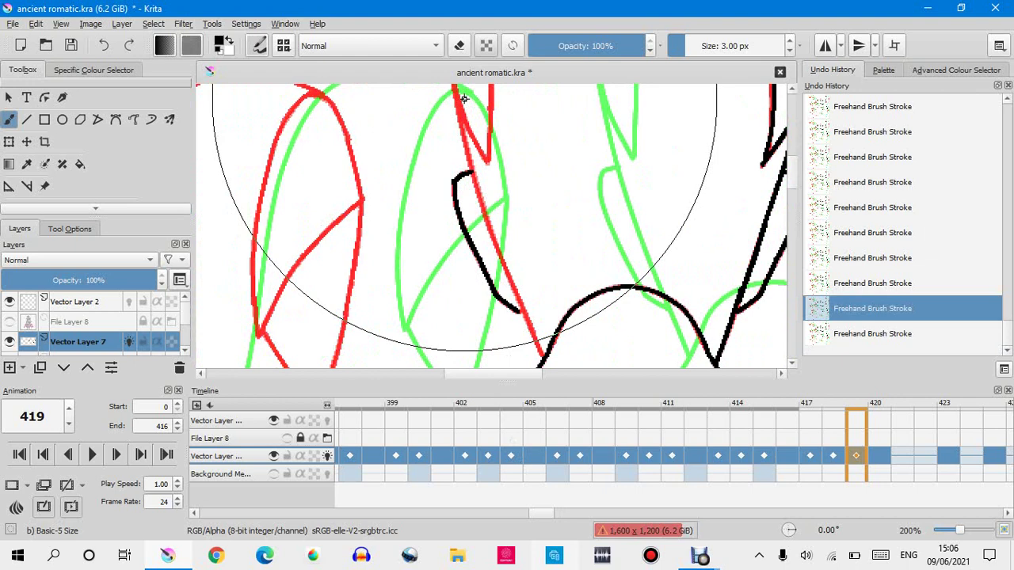
{"action": "key", "text": "ctrl+shift+z"}
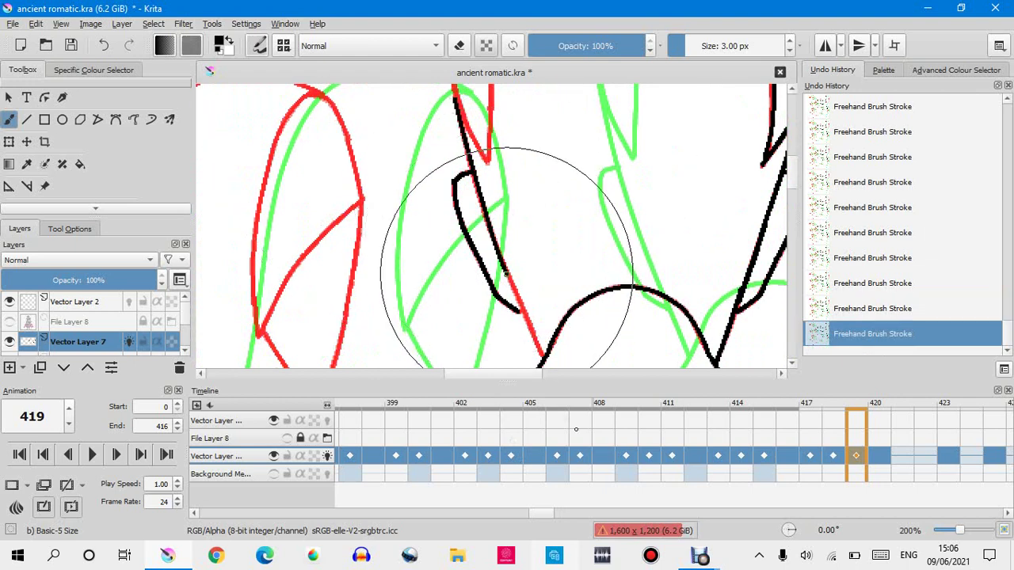
{"action": "left_click", "coordinate": [843, 311]}
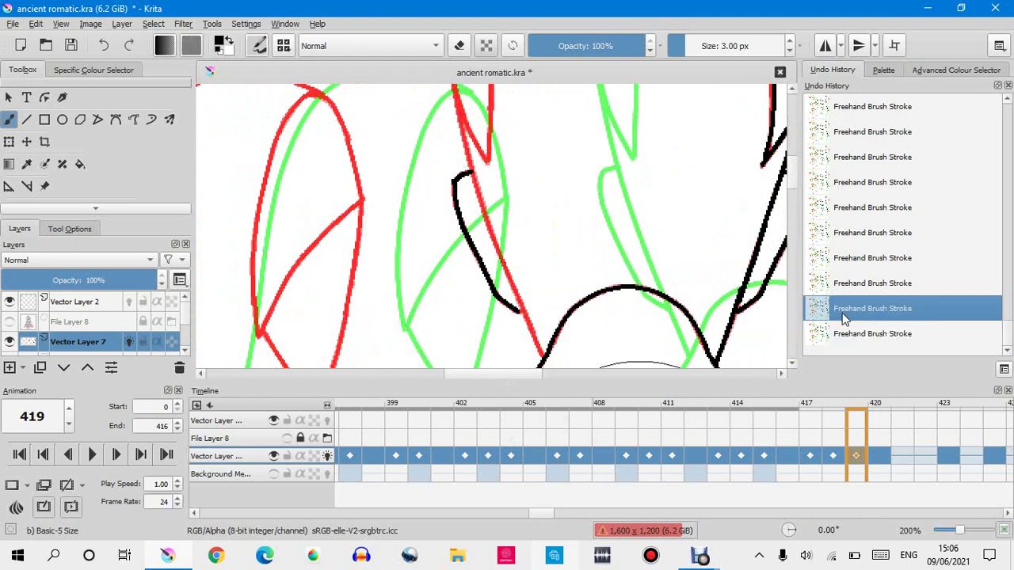
Try short strokes over the upper part of the line between the opposite hair spike and the ear, undoing each one.
{"action": "left_click", "coordinate": [844, 334]}
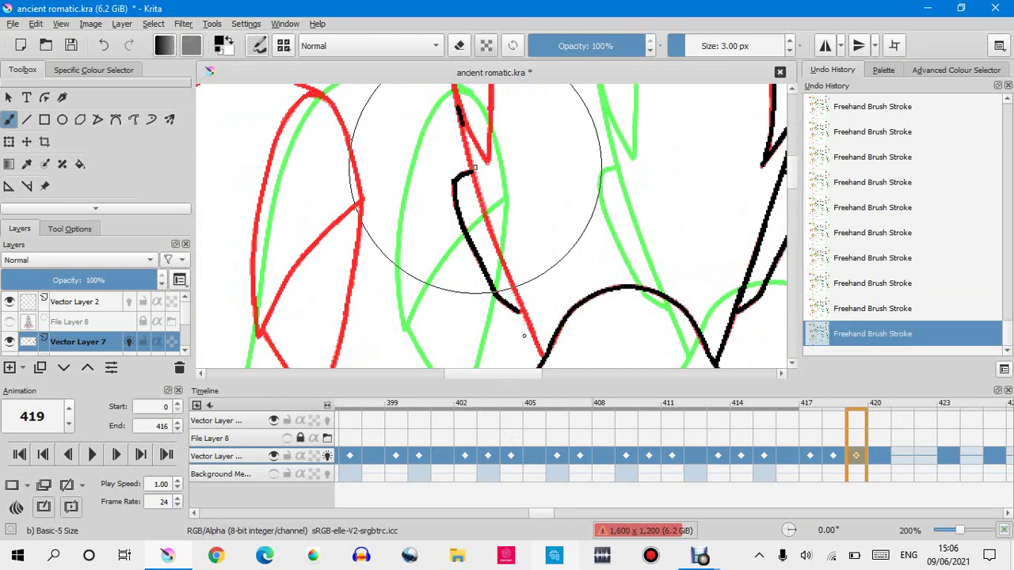
{"action": "left_click", "coordinate": [874, 308]}
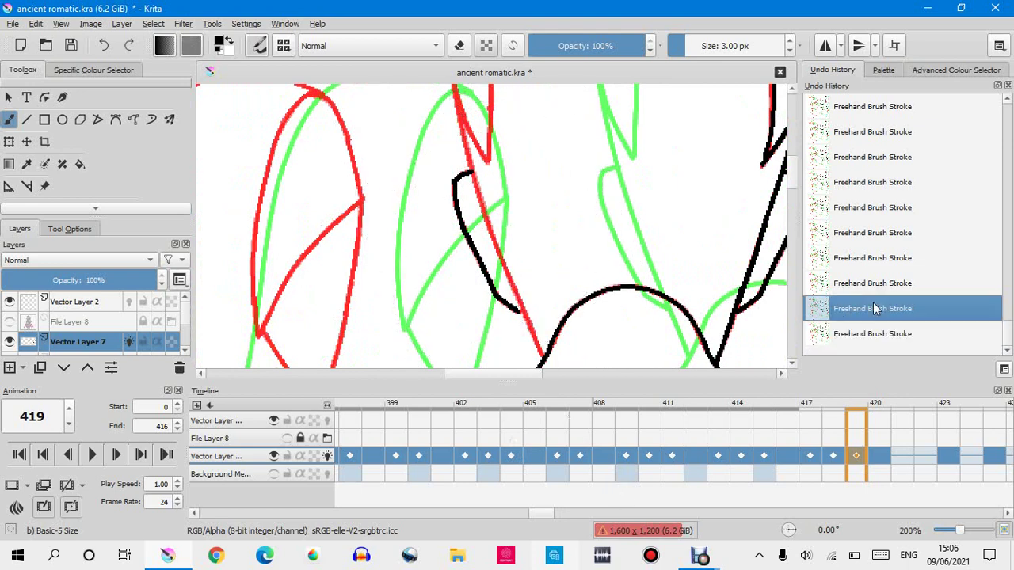
{"action": "left_click", "coordinate": [873, 334]}
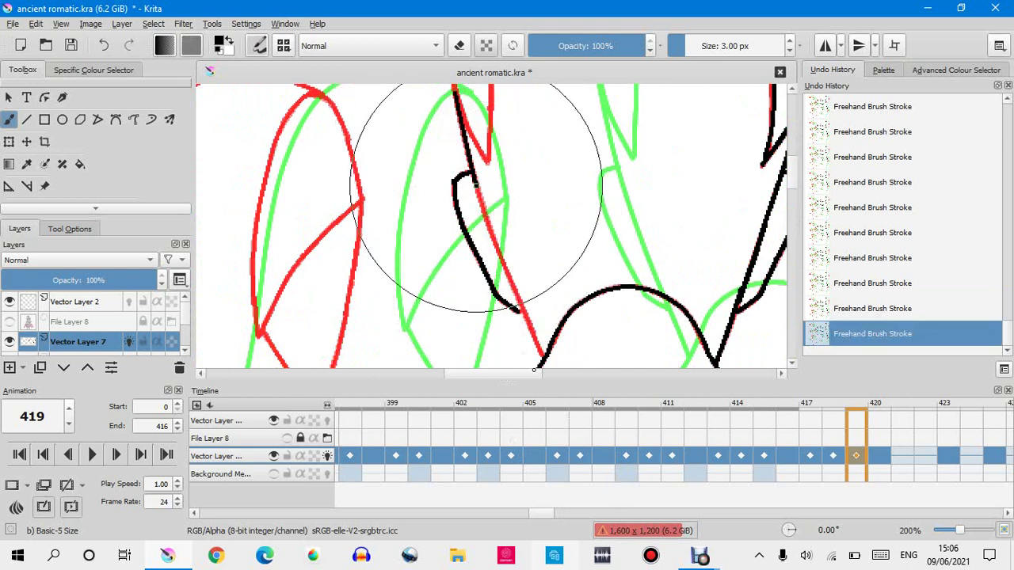
{"action": "left_click", "coordinate": [871, 310]}
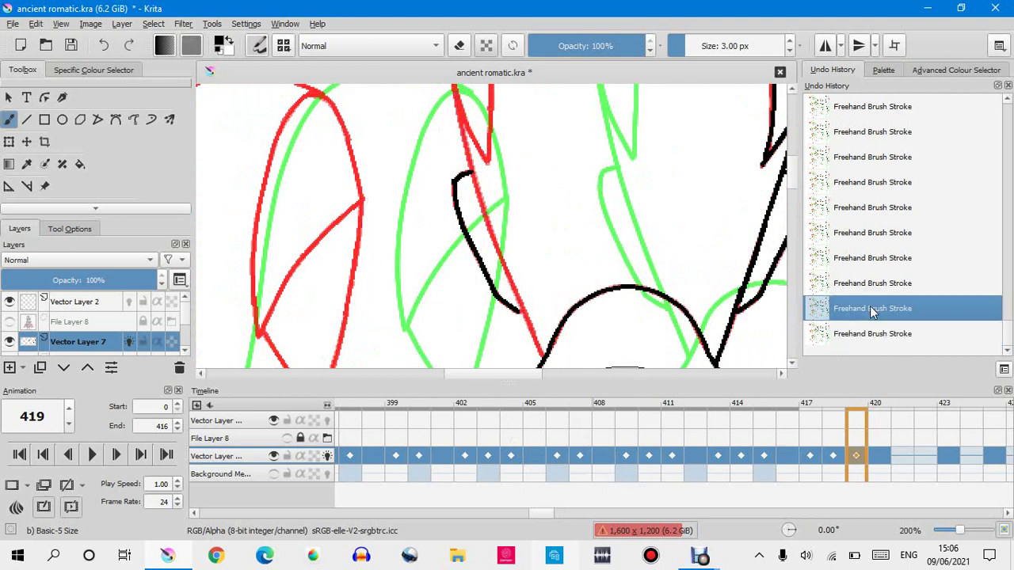
Try inking the ear's inner line in one long stroke from the hair spike down to the black arc, and undo it.
{"action": "left_click", "coordinate": [871, 333]}
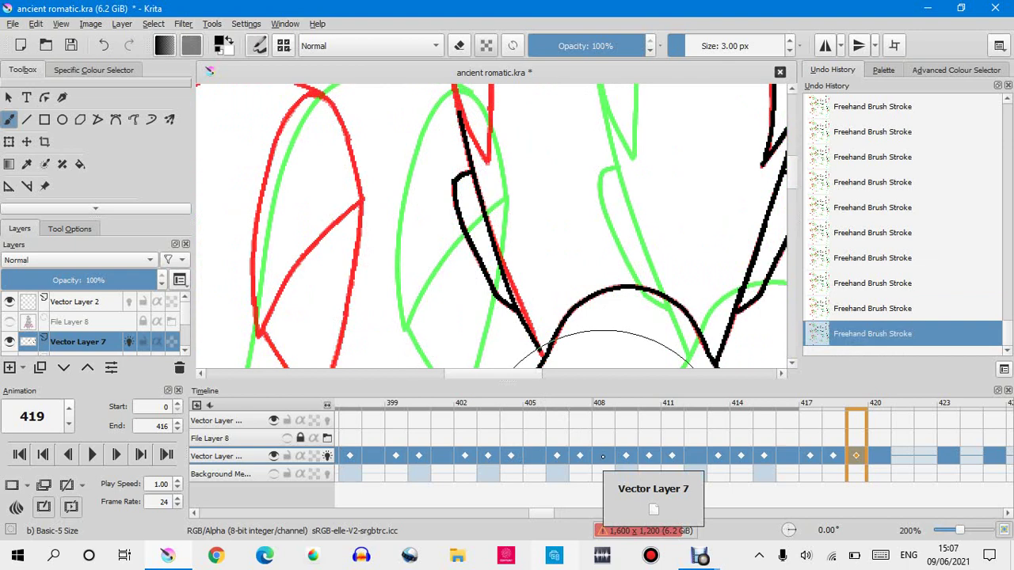
{"action": "left_click", "coordinate": [650, 555]}
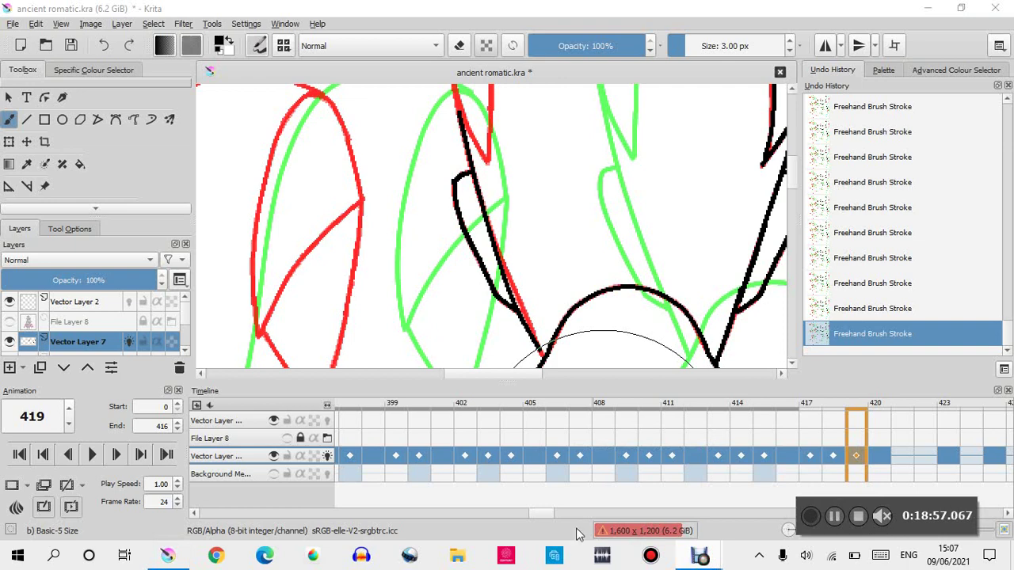
{"action": "left_click", "coordinate": [808, 519]}
{"action": "left_click", "coordinate": [870, 309]}
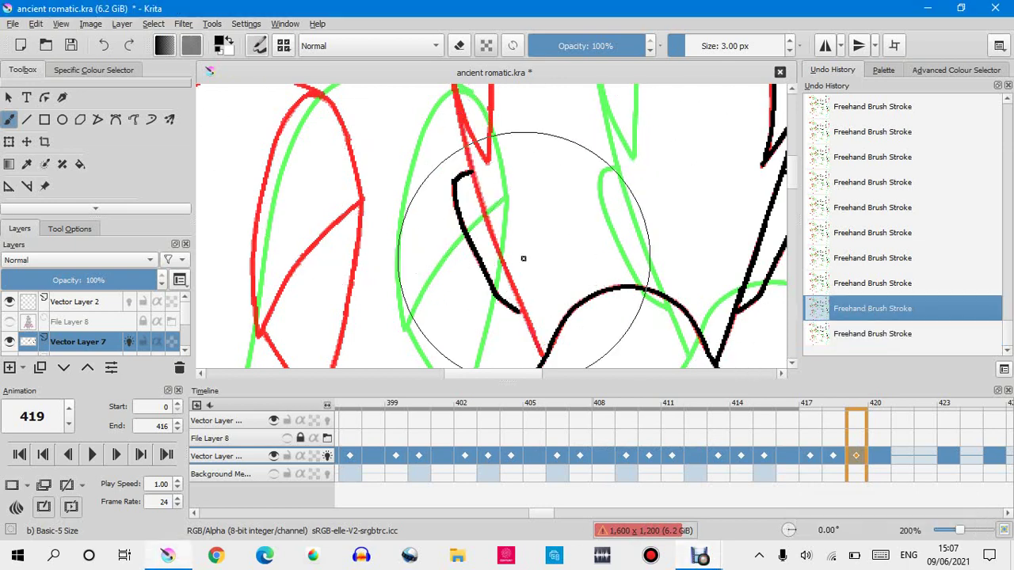
{"action": "key", "text": "ctrl+shift+z"}
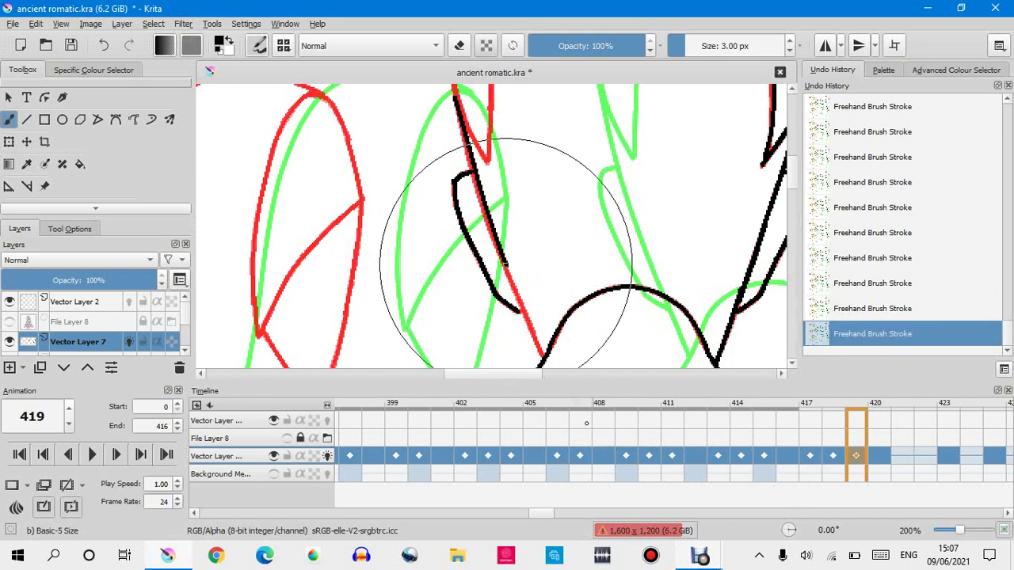
{"action": "left_click", "coordinate": [856, 309]}
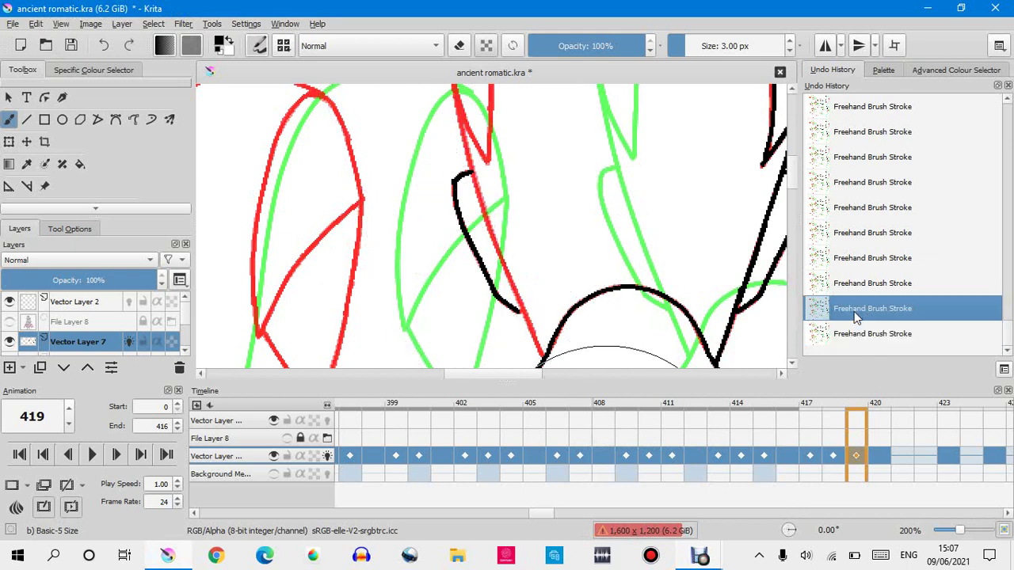
{"action": "key", "text": "ctrl+shift+z"}
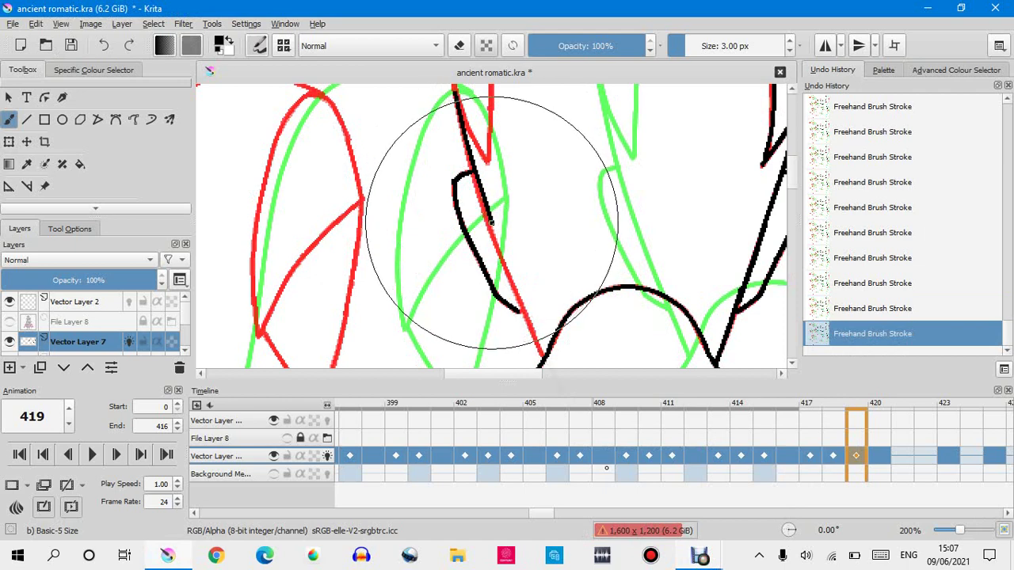
{"action": "left_click", "coordinate": [849, 309]}
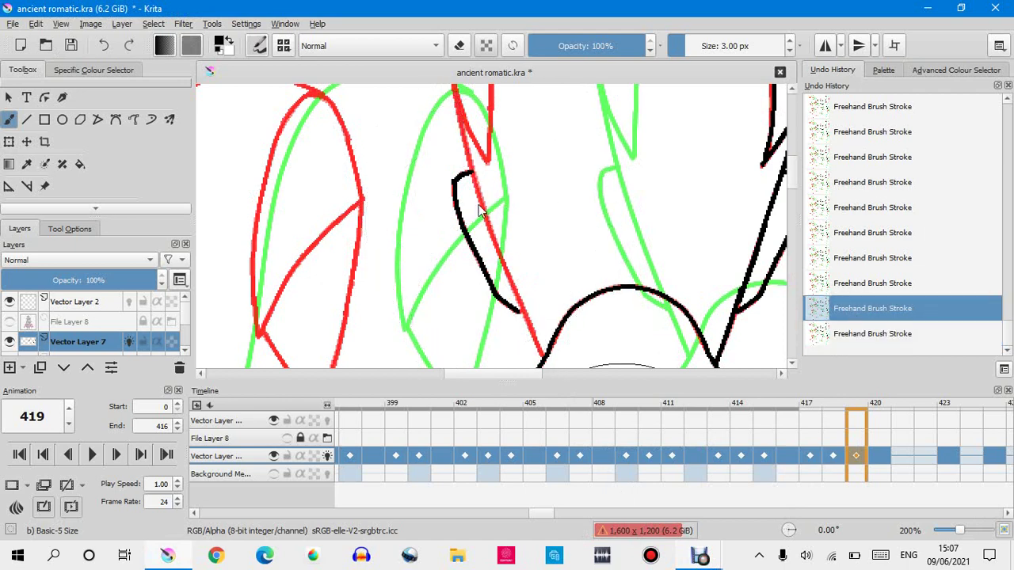
{"action": "key", "text": "ctrl+shift+z"}
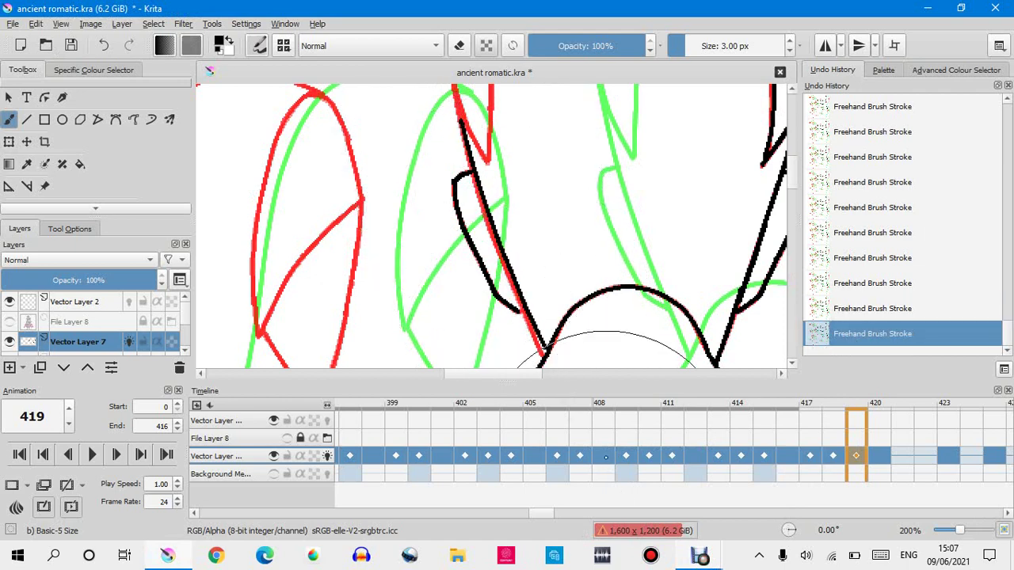
{"action": "left_click", "coordinate": [832, 317]}
{"action": "key", "text": "ctrl+shift+z"}
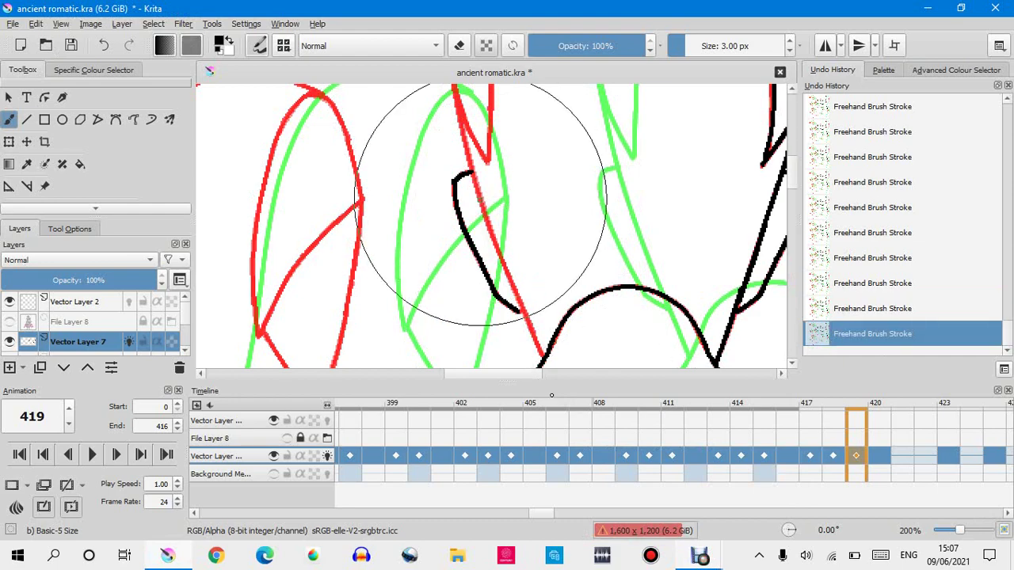
{"action": "left_click", "coordinate": [872, 308]}
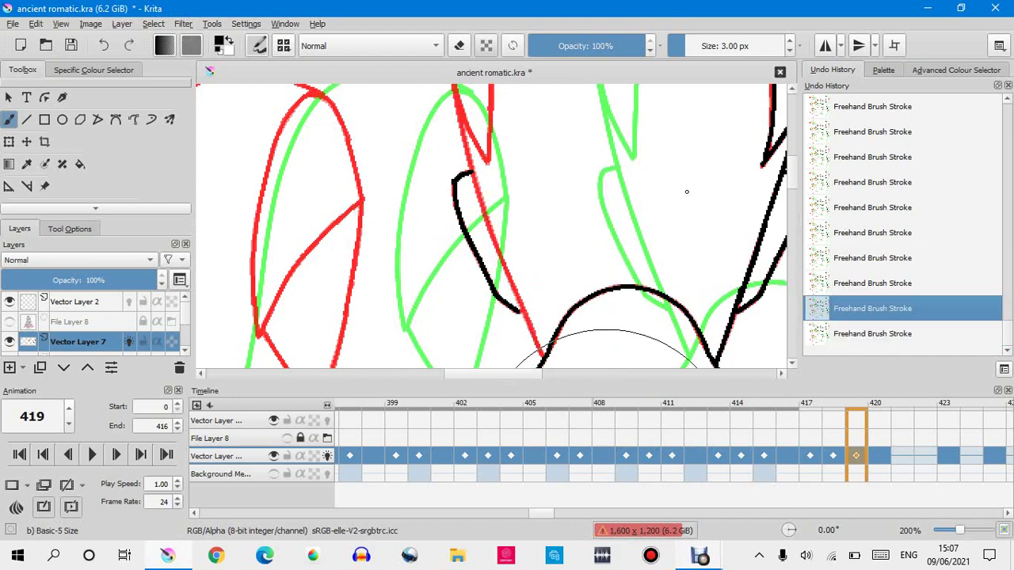
Trace the upper right edge of the central figure's tallest hair spike in black, starting at its tip, over the red outline.
{"action": "scroll", "coordinate": [564, 283], "scroll_direction": "down", "scroll_amount": 3}
{"action": "scroll", "coordinate": [606, 170], "scroll_direction": "up", "scroll_amount": 3}
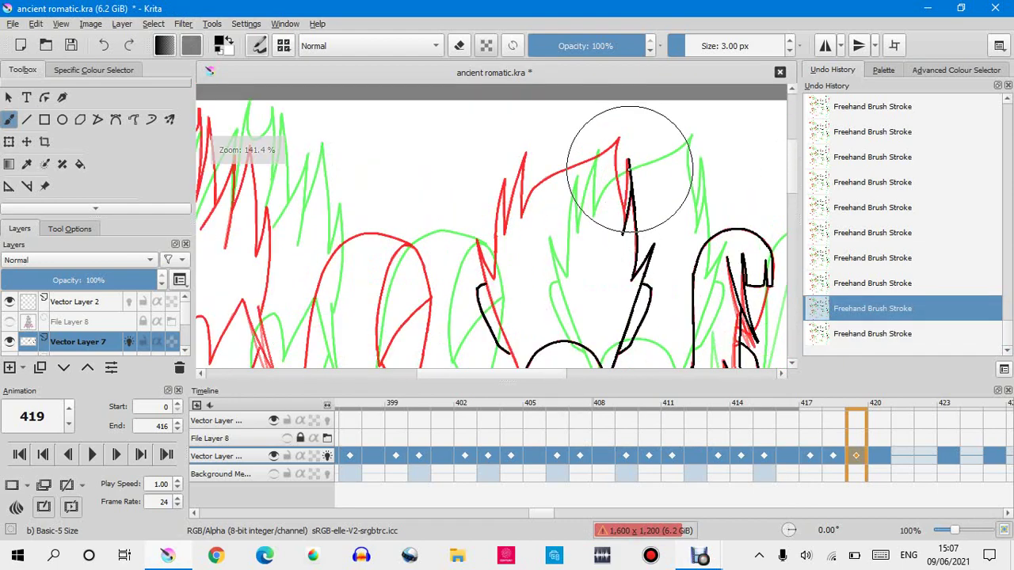
{"action": "scroll", "coordinate": [611, 107], "scroll_direction": "up", "scroll_amount": 4}
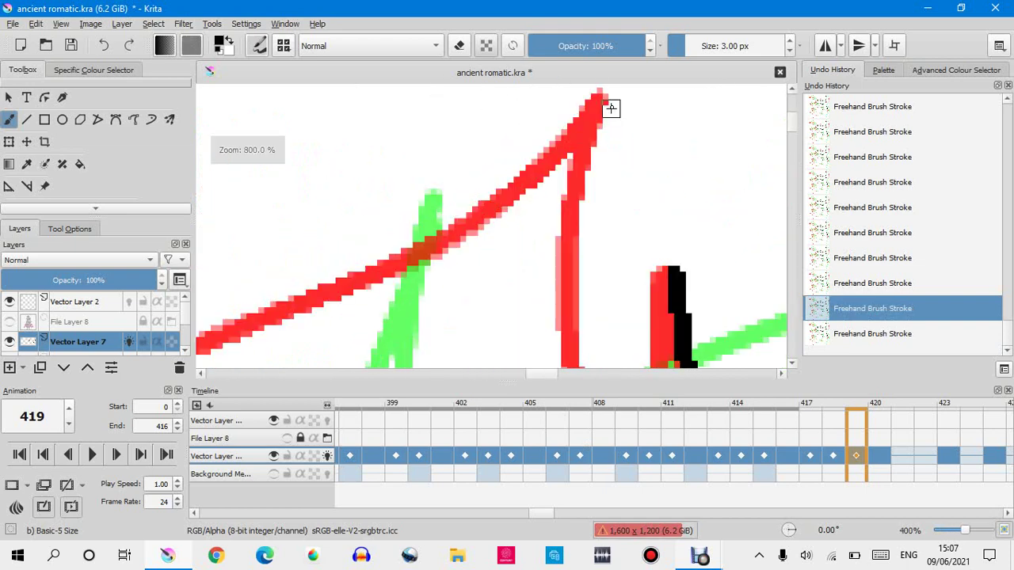
{"action": "mouse_move", "coordinate": [610, 107]}
{"action": "left_mouse_down"}
{"action": "mouse_move", "coordinate": [600, 93]}
{"action": "mouse_move", "coordinate": [572, 198]}
{"action": "mouse_move", "coordinate": [563, 468]}
{"action": "left_mouse_up"}
{"action": "scroll", "coordinate": [525, 230], "scroll_direction": "down", "scroll_amount": 6}
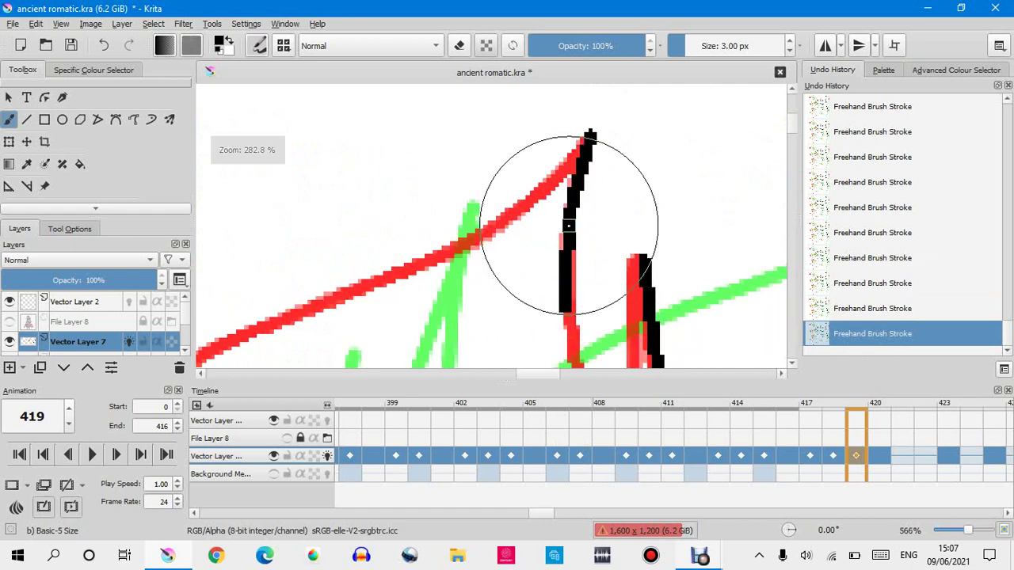
{"action": "scroll", "coordinate": [579, 280], "scroll_direction": "up", "scroll_amount": 6}
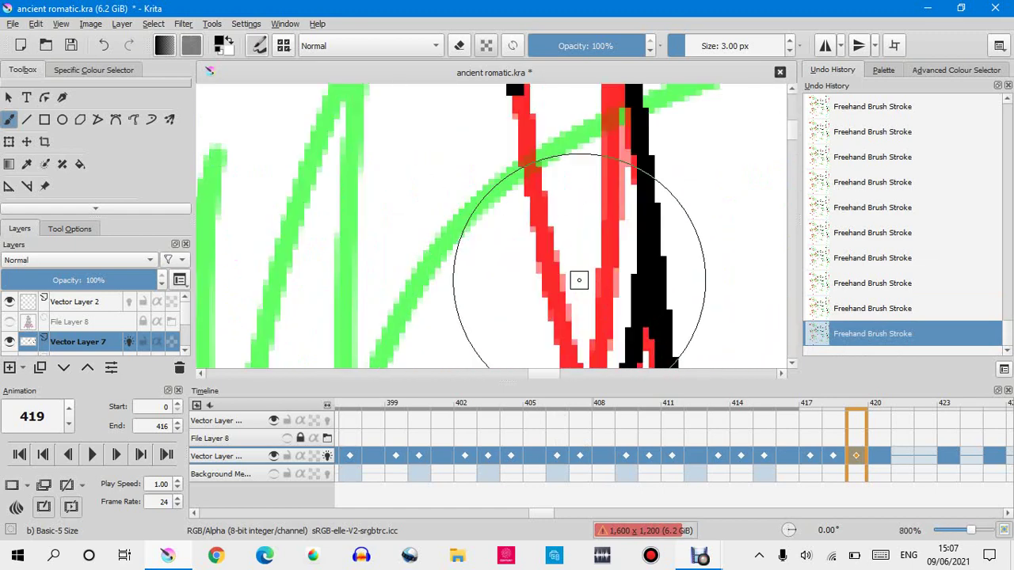
{"action": "mouse_move", "coordinate": [515, 88]}
{"action": "left_mouse_down"}
{"action": "mouse_move", "coordinate": [532, 237]}
{"action": "mouse_move", "coordinate": [554, 315]}
{"action": "left_mouse_up"}
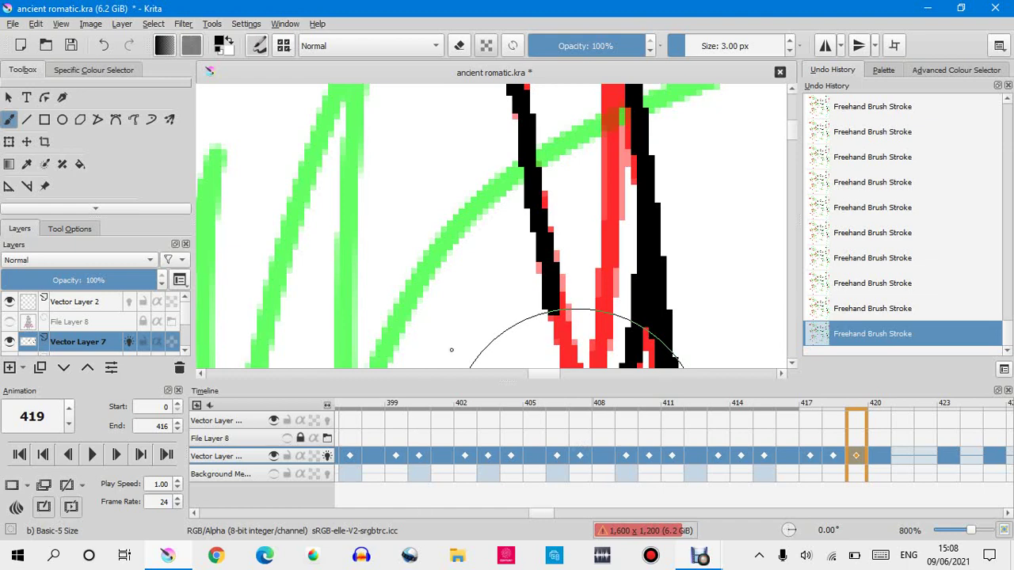
Continue the tall spike's black right edge down to the notch where it meets the shorter spike beside it.
{"action": "scroll", "coordinate": [452, 351], "scroll_direction": "down", "scroll_amount": 2}
{"action": "scroll", "coordinate": [516, 256], "scroll_direction": "down", "scroll_amount": 2}
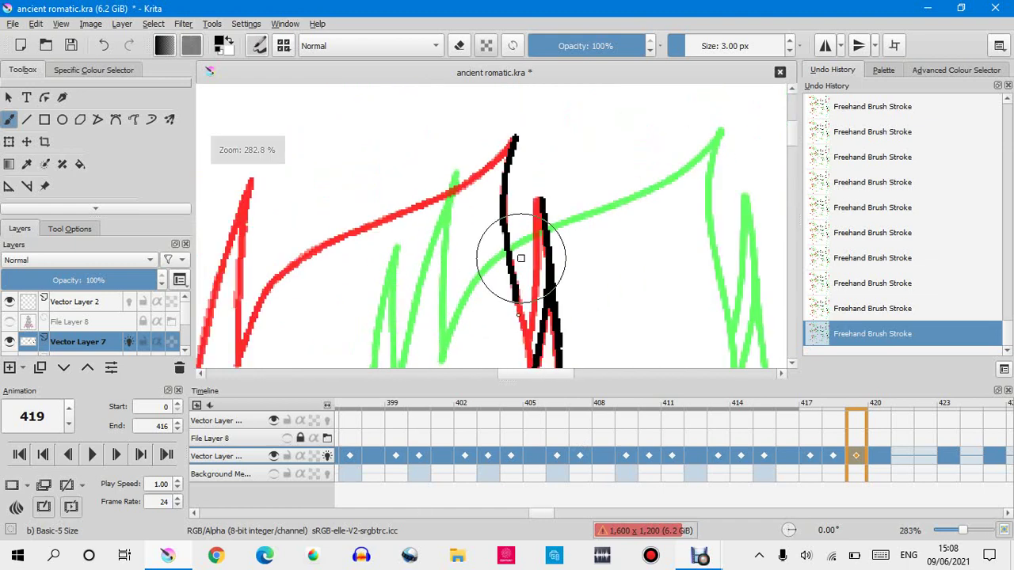
{"action": "scroll", "coordinate": [522, 331], "scroll_direction": "down", "scroll_amount": 2}
{"action": "scroll", "coordinate": [522, 331], "scroll_direction": "up", "scroll_amount": 1}
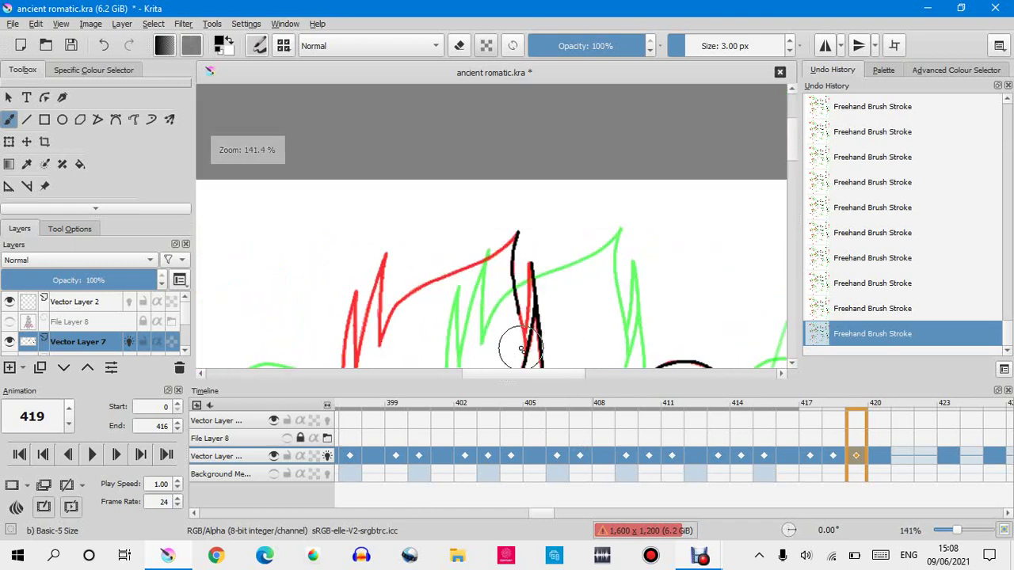
{"action": "scroll", "coordinate": [523, 348], "scroll_direction": "up", "scroll_amount": 4}
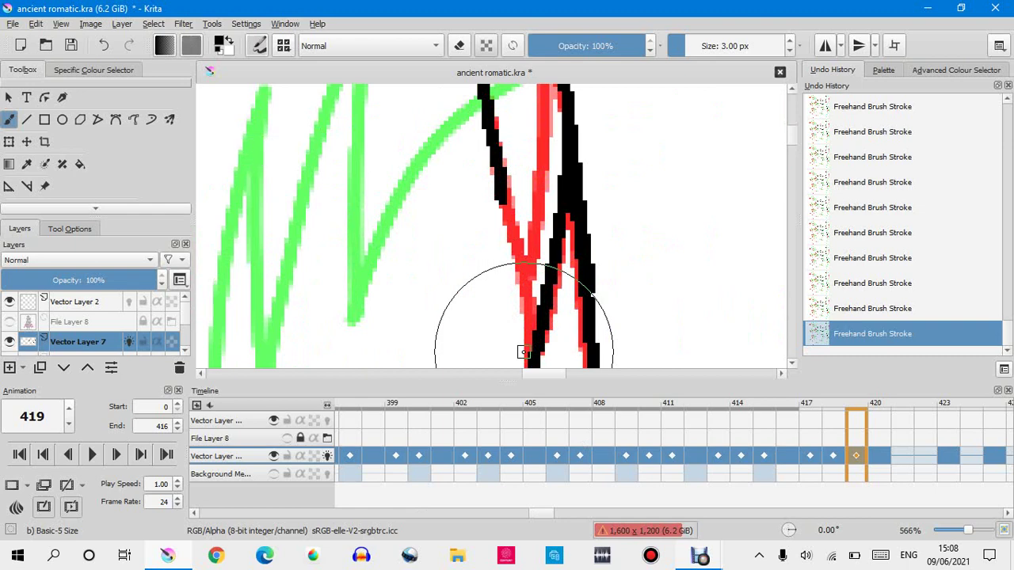
{"action": "left_click_drag", "start_coordinate": [523, 352], "coordinate": [481, 167]}
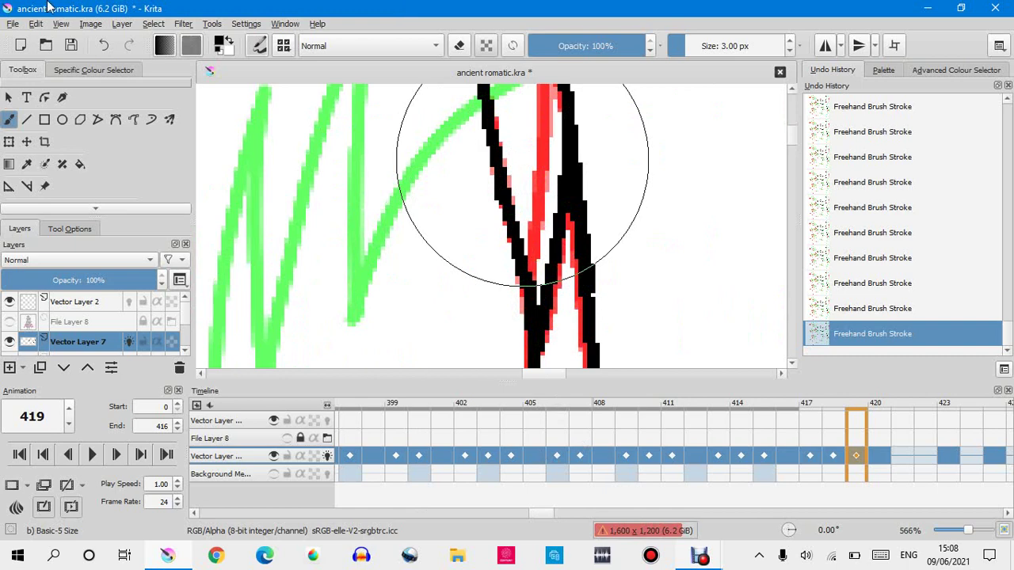
Trace the left edge of the shorter hair spike in black from its tip to the notch, redrawing it until it follows the red outline.
{"action": "scroll", "coordinate": [317, 197], "scroll_direction": "down", "scroll_amount": 1}
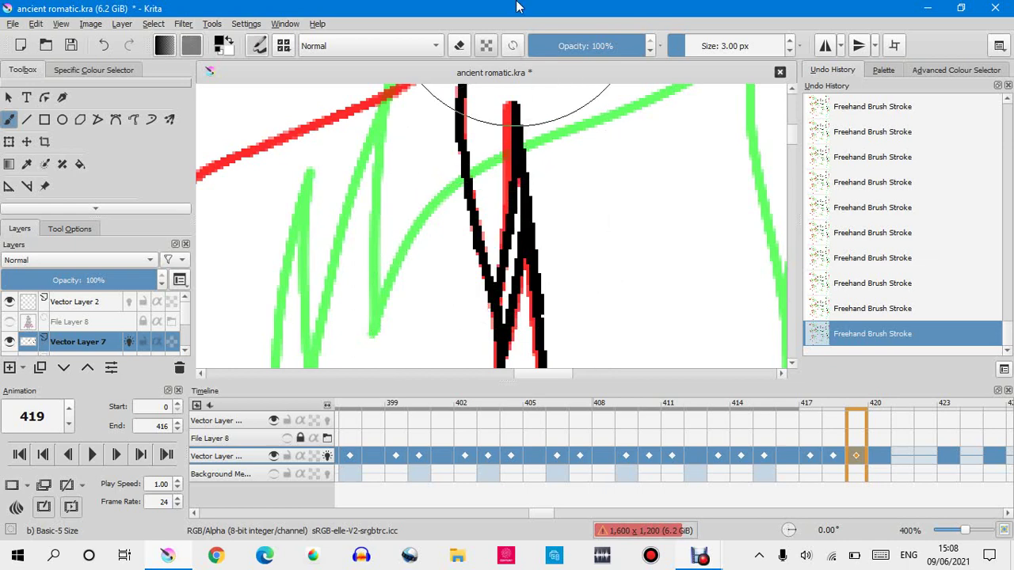
{"action": "left_click", "coordinate": [834, 309]}
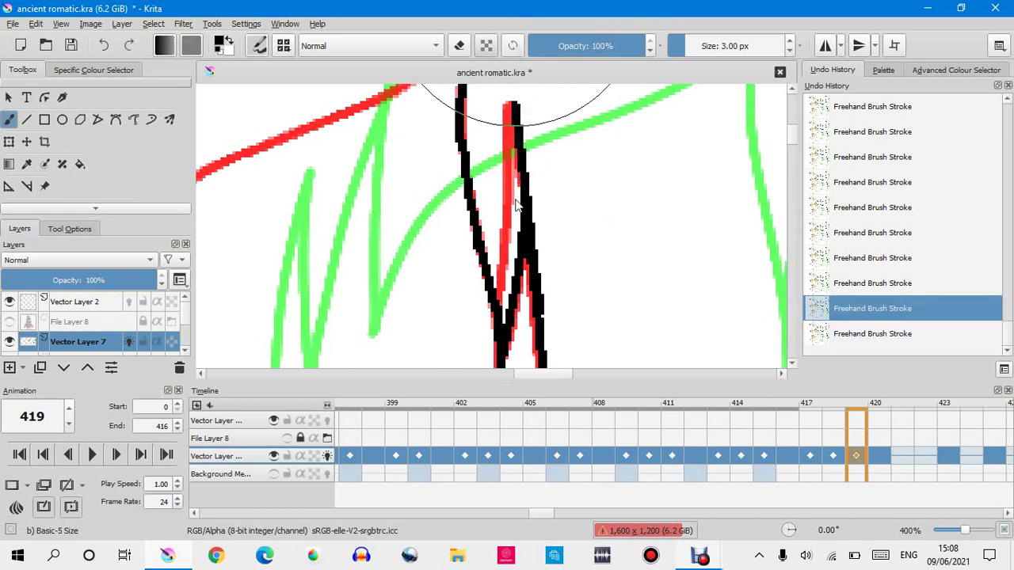
{"action": "left_click", "coordinate": [835, 333]}
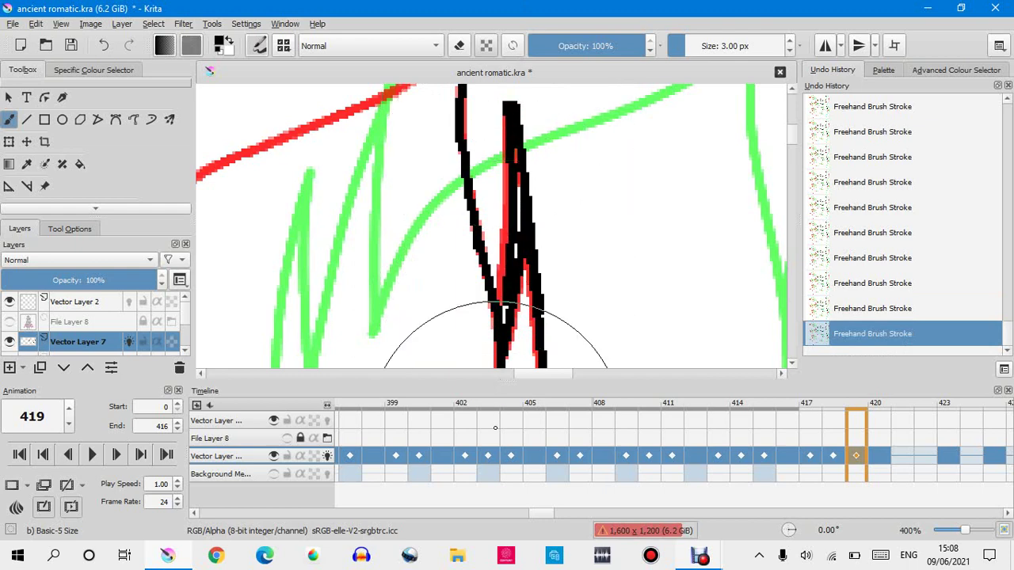
{"action": "left_click", "coordinate": [827, 308]}
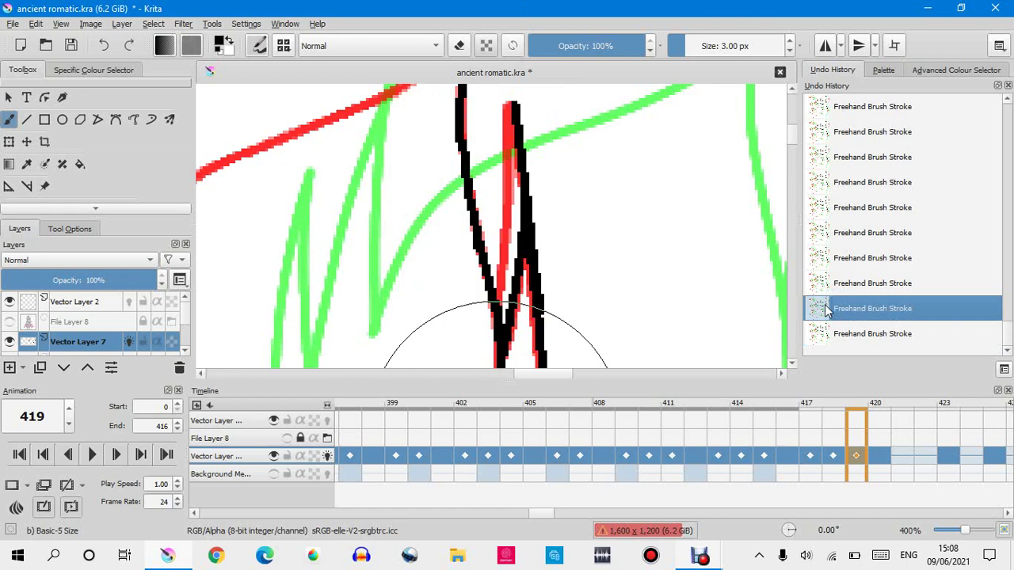
{"action": "key", "text": "ctrl+shift+z"}
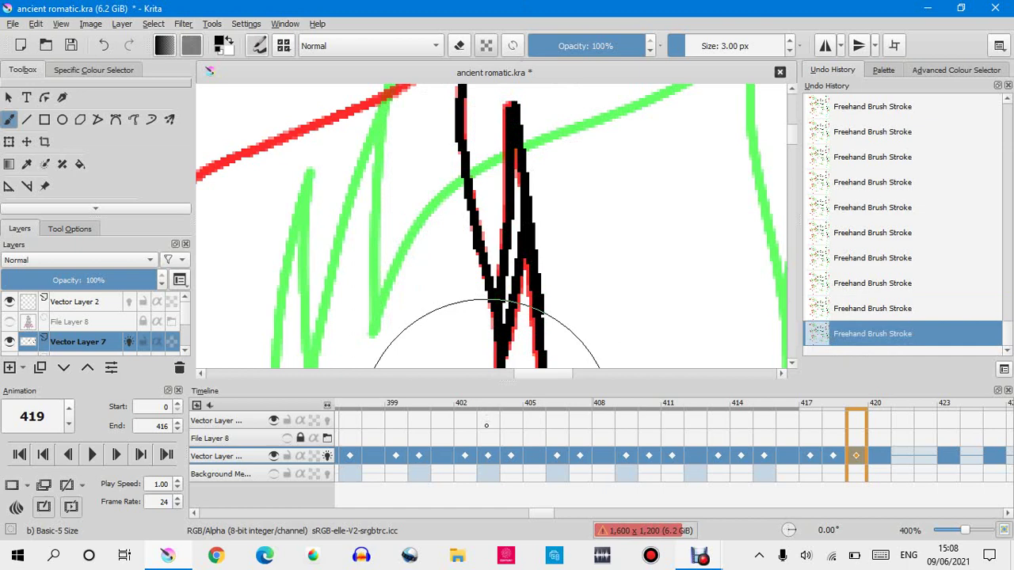
Examine the traced figures across the canvas and the left side of the central figure's head.
{"action": "scroll", "coordinate": [502, 202], "scroll_direction": "down", "scroll_amount": 5}
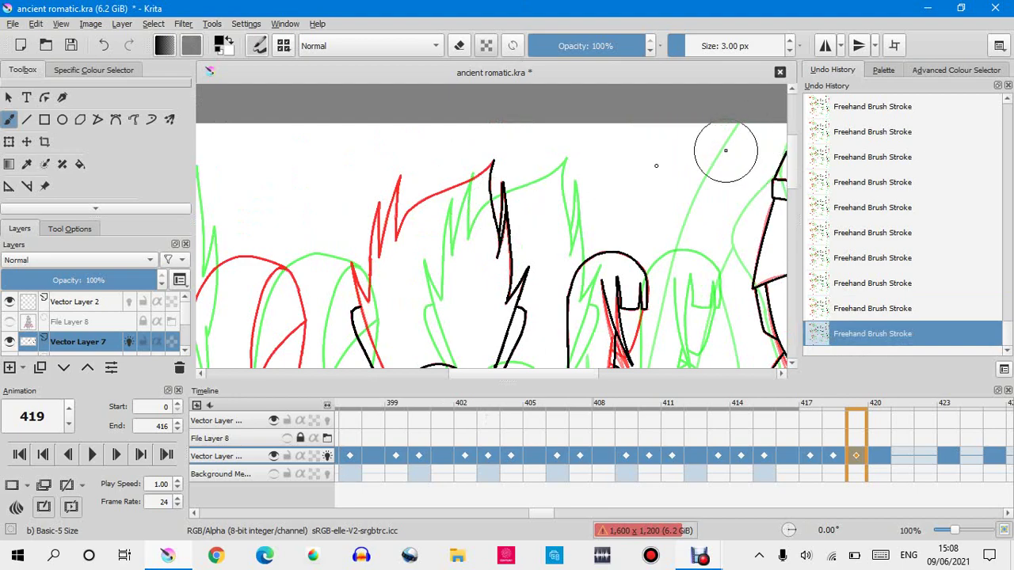
{"action": "scroll", "coordinate": [619, 184], "scroll_direction": "down", "scroll_amount": 1}
{"action": "scroll", "coordinate": [619, 183], "scroll_direction": "down", "scroll_amount": 2}
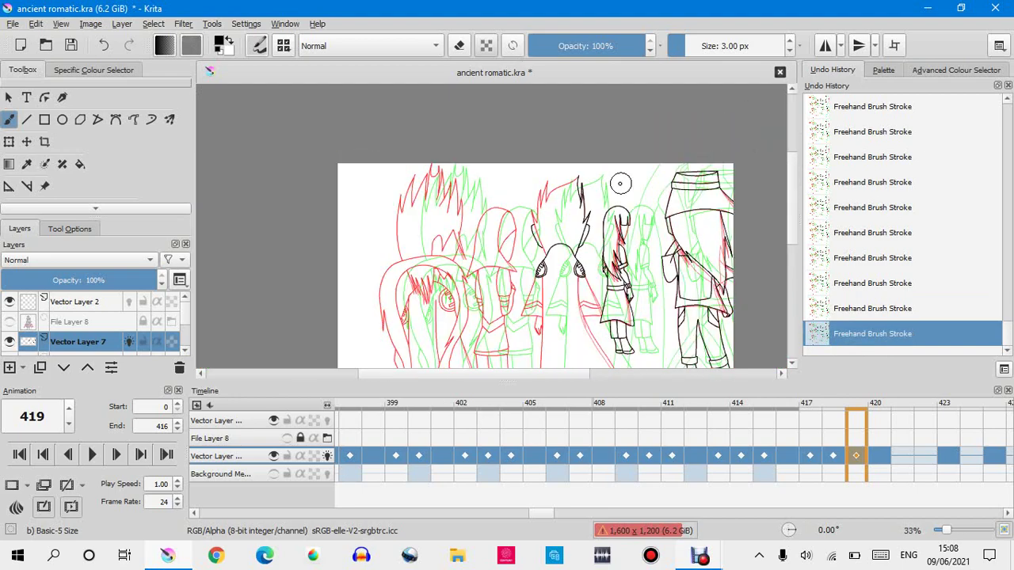
{"action": "scroll", "coordinate": [619, 184], "scroll_direction": "down", "scroll_amount": 3}
{"action": "scroll", "coordinate": [618, 185], "scroll_direction": "up", "scroll_amount": 2}
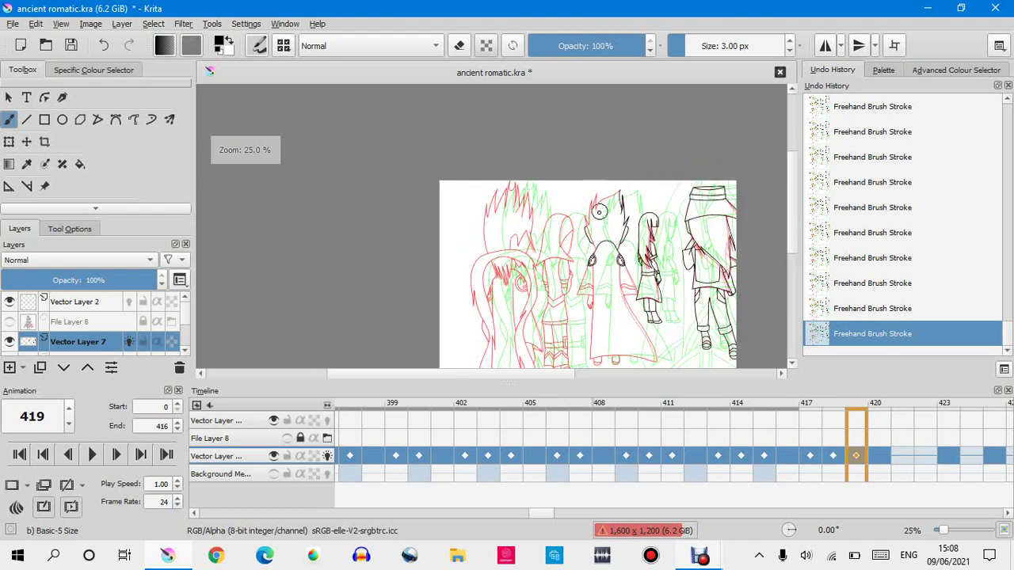
{"action": "scroll", "coordinate": [599, 211], "scroll_direction": "up", "scroll_amount": 2}
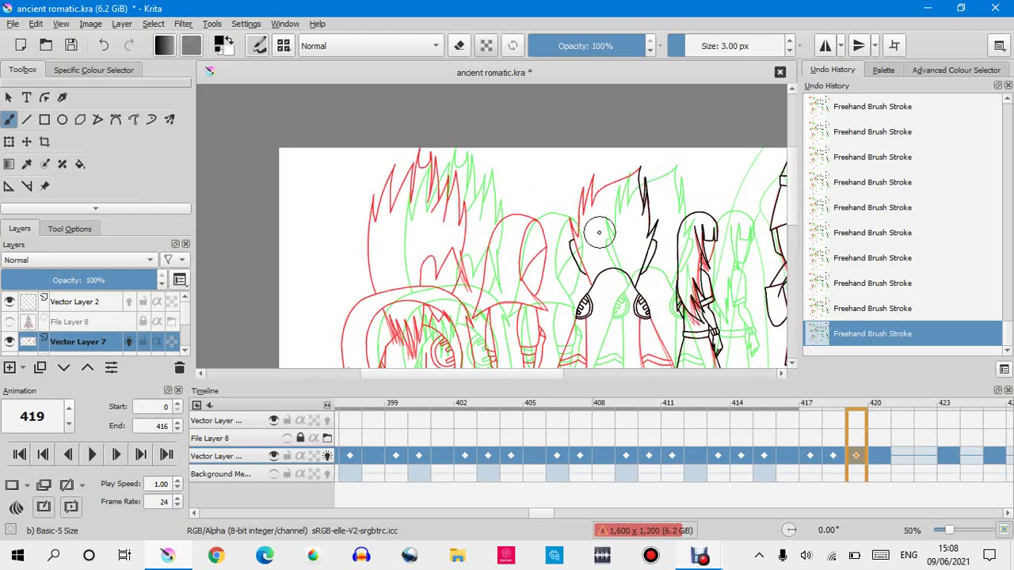
{"action": "scroll", "coordinate": [599, 232], "scroll_direction": "up", "scroll_amount": 2}
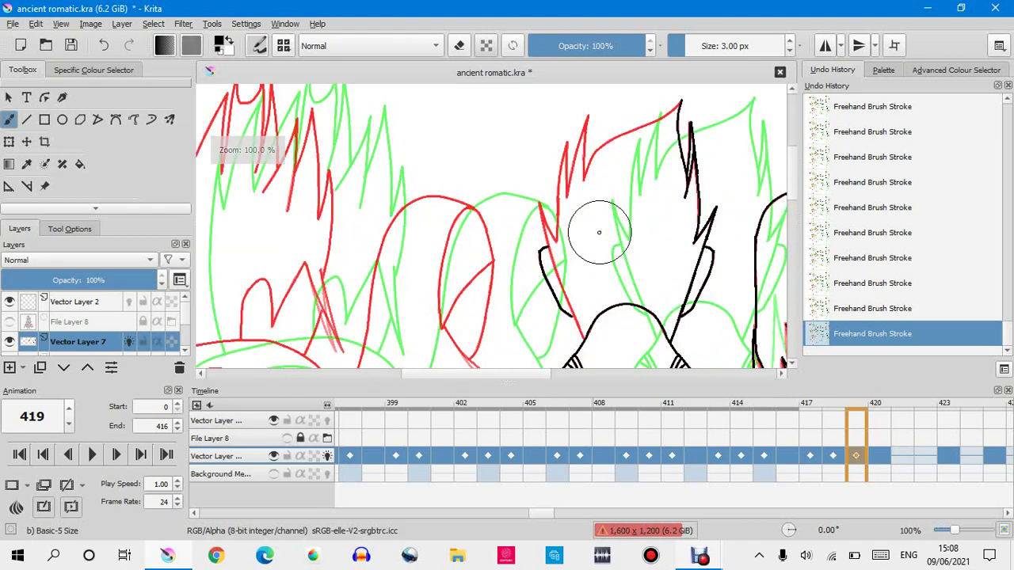
{"action": "scroll", "coordinate": [601, 335], "scroll_direction": "up", "scroll_amount": 3}
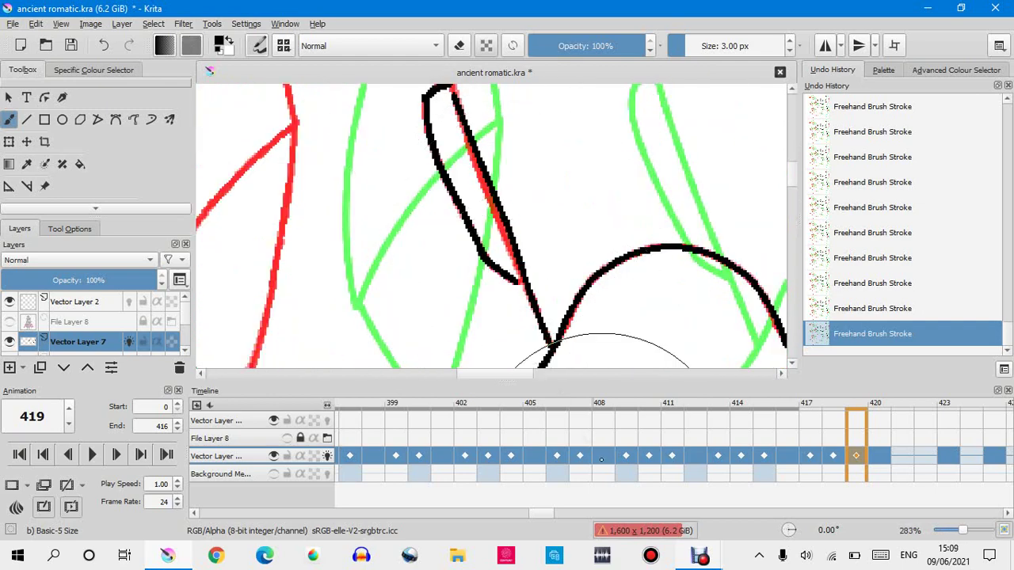
{"action": "left_click", "coordinate": [841, 313]}
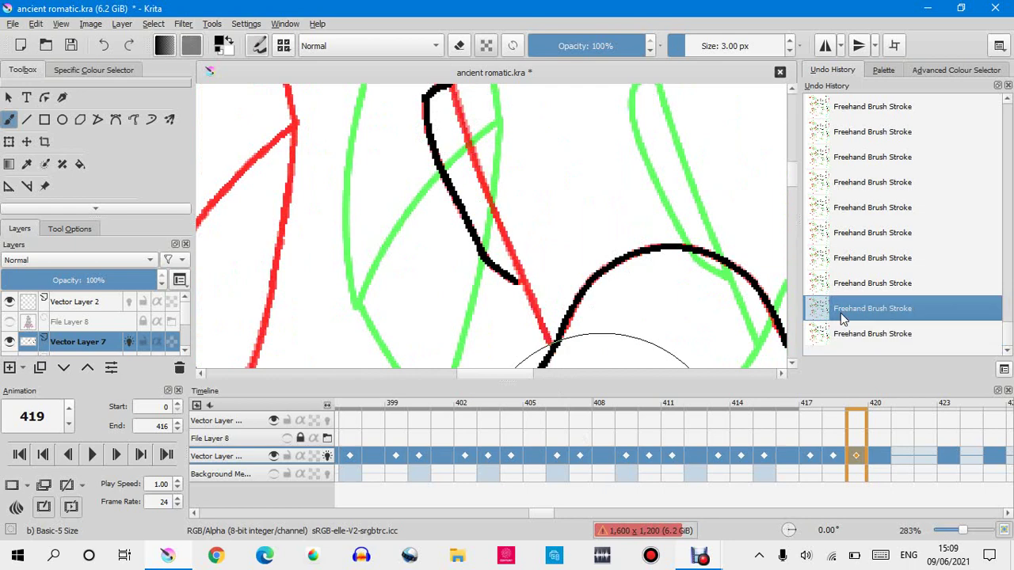
{"action": "left_click", "coordinate": [840, 334]}
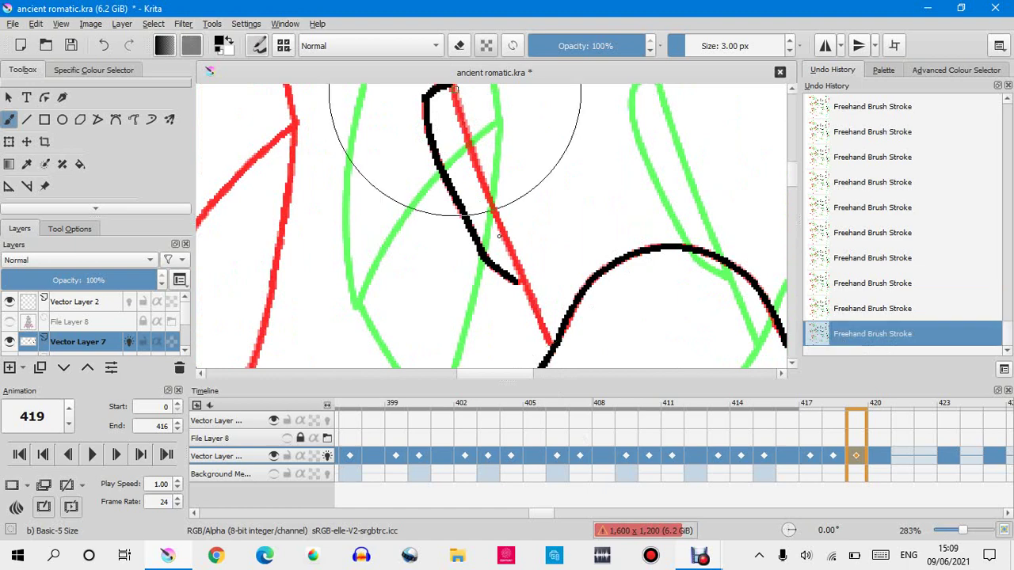
{"action": "mouse_move", "coordinate": [500, 226]}
{"action": "left_mouse_down"}
{"action": "mouse_move", "coordinate": [514, 277]}
{"action": "mouse_move", "coordinate": [629, 457]}
{"action": "left_mouse_up"}
{"action": "left_click", "coordinate": [846, 310]}
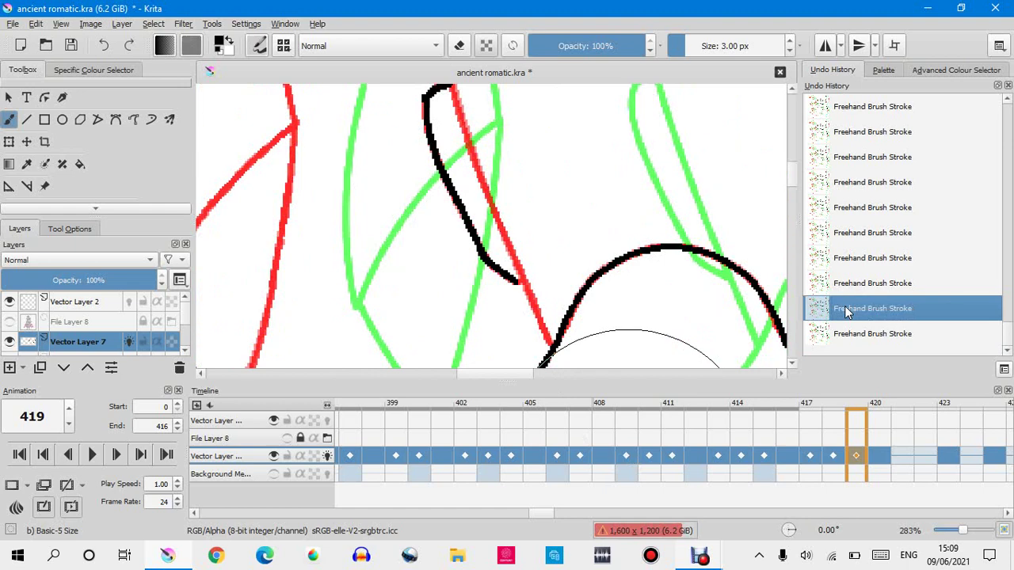
{"action": "mouse_move", "coordinate": [456, 95]}
{"action": "left_mouse_down"}
{"action": "mouse_move", "coordinate": [431, 148]}
{"action": "mouse_move", "coordinate": [480, 208]}
{"action": "mouse_move", "coordinate": [603, 436]}
{"action": "left_mouse_up"}
{"action": "left_click", "coordinate": [826, 309]}
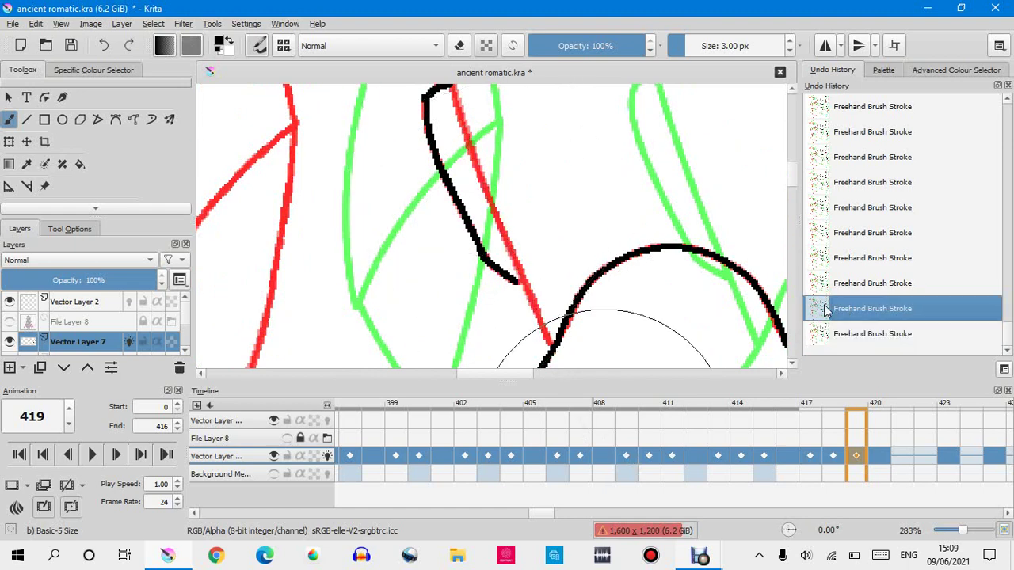
{"action": "key", "text": "ctrl+shift+z"}
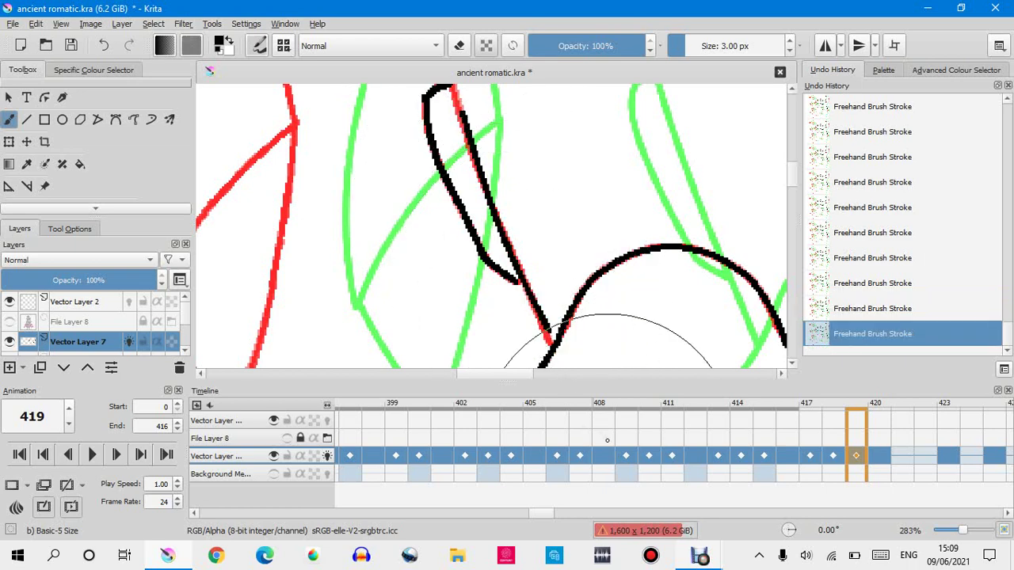
{"action": "left_click", "coordinate": [853, 309]}
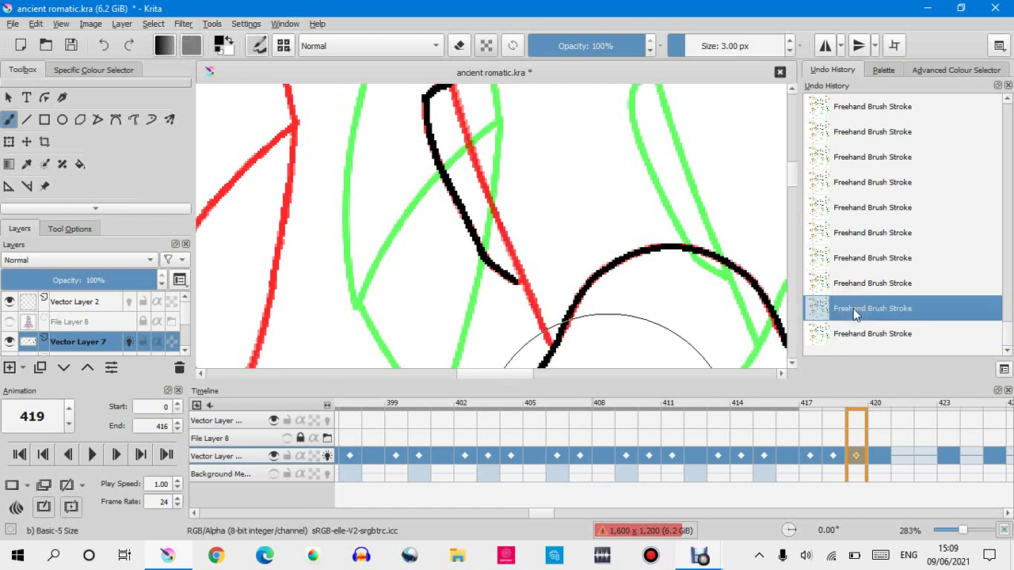
Trace the diagonal line inside the central figure's left ear shape in black, down to the left end of the arc.
{"action": "key", "text": "ctrl+shift+z"}
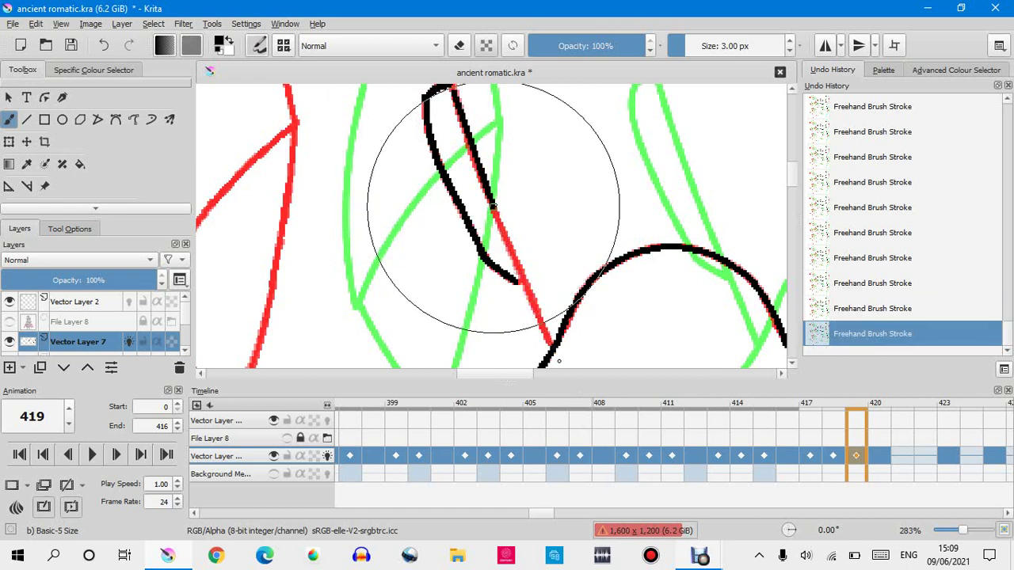
{"action": "left_click_drag", "start_coordinate": [493, 208], "coordinate": [606, 465]}
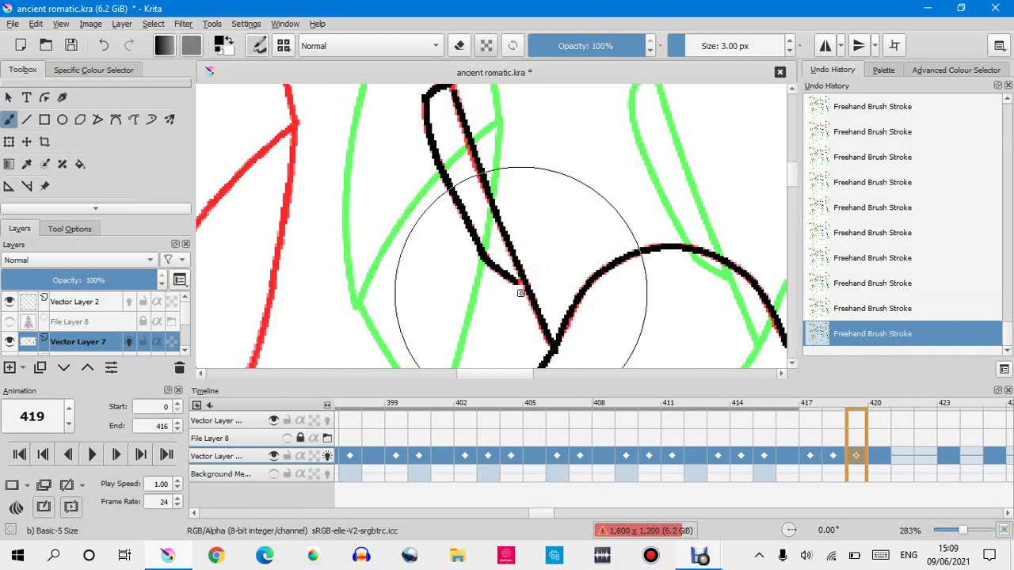
Close the small gap in black where the left ear's curved outline meets the diagonal line inside it.
{"action": "scroll", "coordinate": [521, 286], "scroll_direction": "up", "scroll_amount": 3}
{"action": "scroll", "coordinate": [523, 283], "scroll_direction": "up", "scroll_amount": 4}
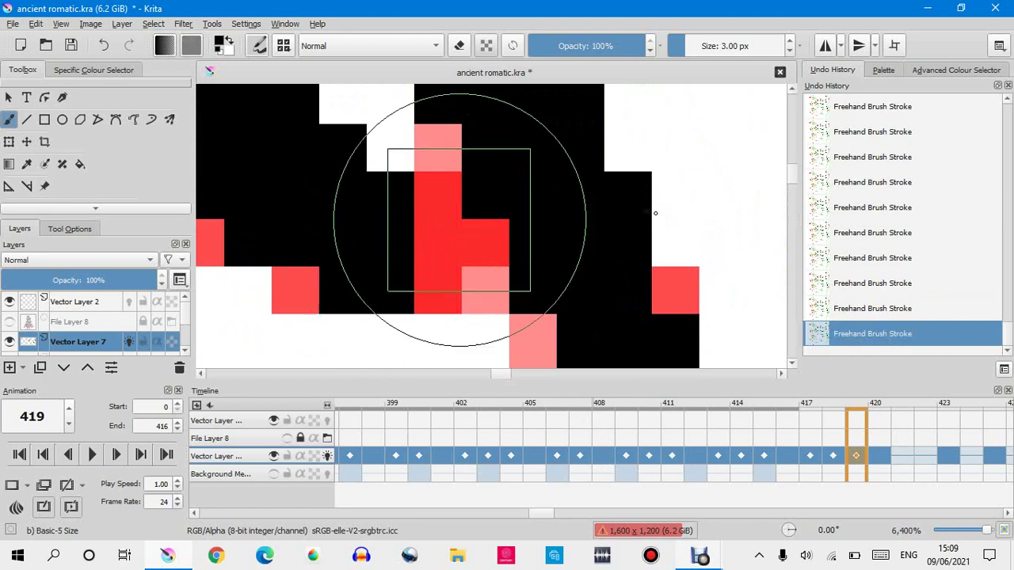
{"action": "left_click_drag", "start_coordinate": [457, 242], "coordinate": [528, 227]}
{"action": "scroll", "coordinate": [638, 219], "scroll_direction": "down", "scroll_amount": 10}
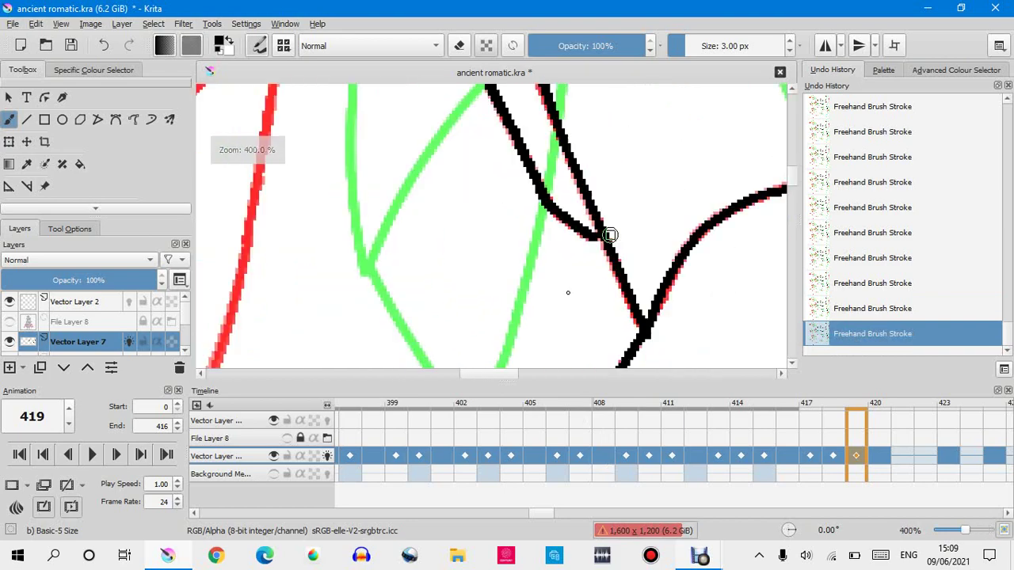
Trace both edges of the small hair spike above the left ear in black, plus the start of the line rising from its notch.
{"action": "scroll", "coordinate": [567, 293], "scroll_direction": "up", "scroll_amount": 5}
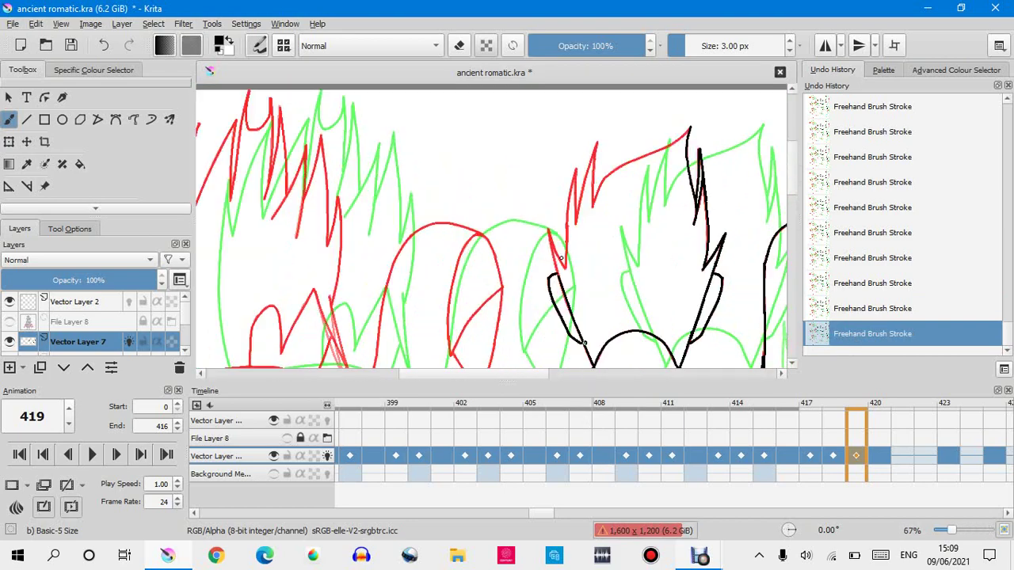
{"action": "scroll", "coordinate": [562, 242], "scroll_direction": "up", "scroll_amount": 1}
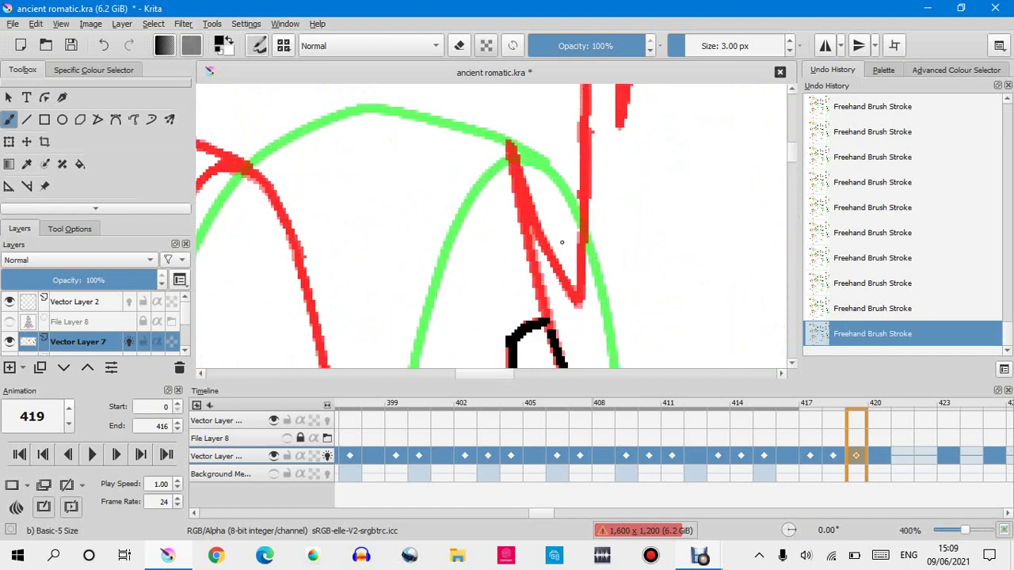
{"action": "left_click_drag", "start_coordinate": [510, 149], "coordinate": [543, 329]}
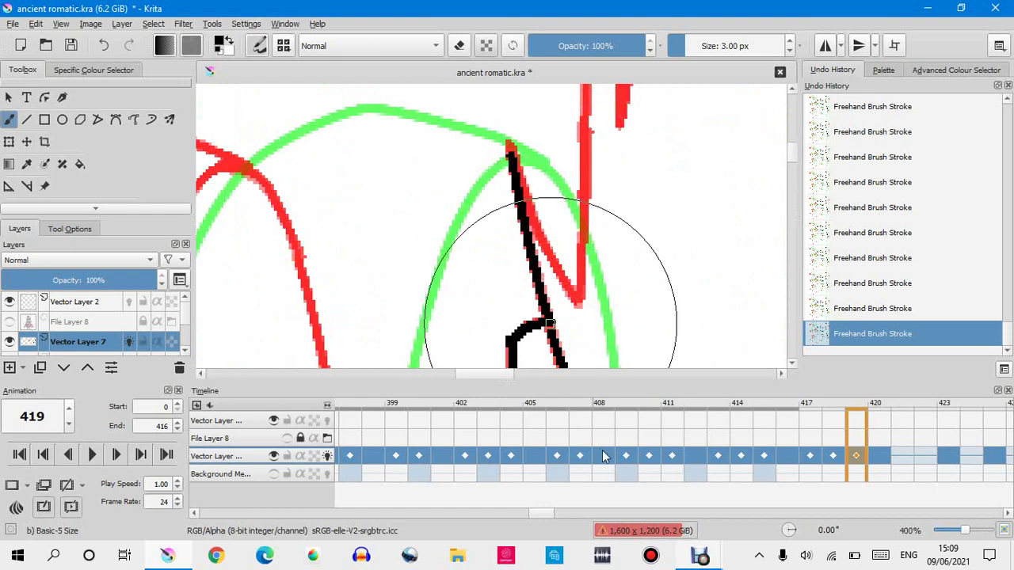
{"action": "mouse_move", "coordinate": [509, 149]}
{"action": "left_mouse_down"}
{"action": "mouse_move", "coordinate": [507, 175]}
{"action": "mouse_move", "coordinate": [578, 299]}
{"action": "left_mouse_up"}
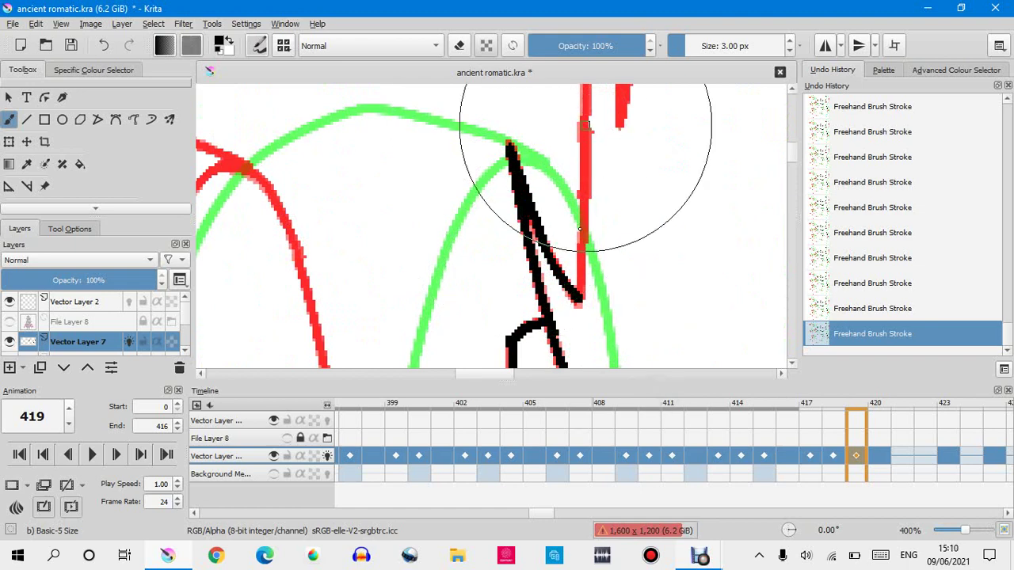
{"action": "left_click_drag", "start_coordinate": [587, 123], "coordinate": [578, 305]}
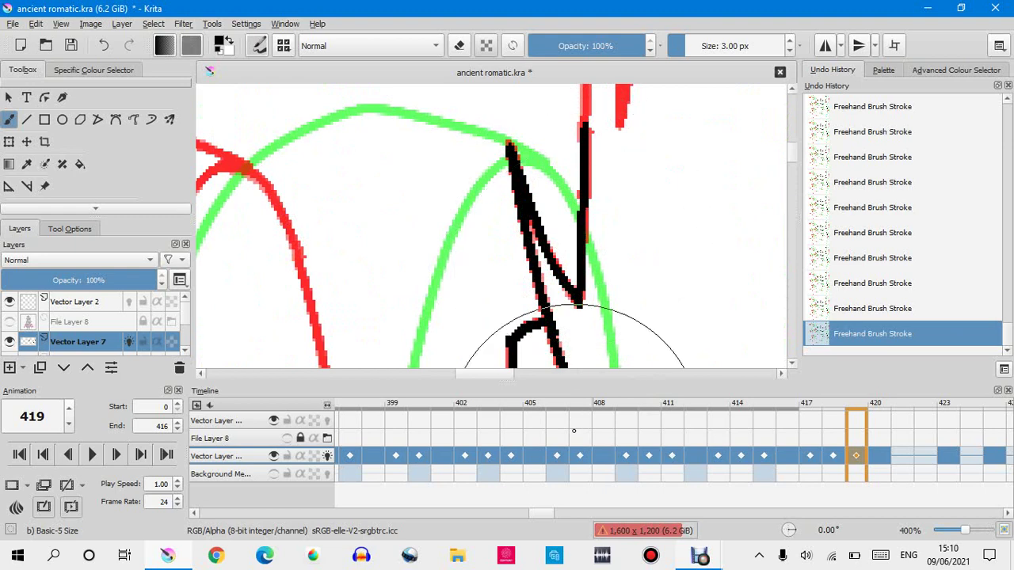
Continue the rising black line along the left edge of the next hair spike up to its tip, redrawing it to follow the red outline.
{"action": "scroll", "coordinate": [794, 134], "scroll_direction": "up", "scroll_amount": 5}
{"action": "scroll", "coordinate": [794, 134], "scroll_direction": "down", "scroll_amount": 5}
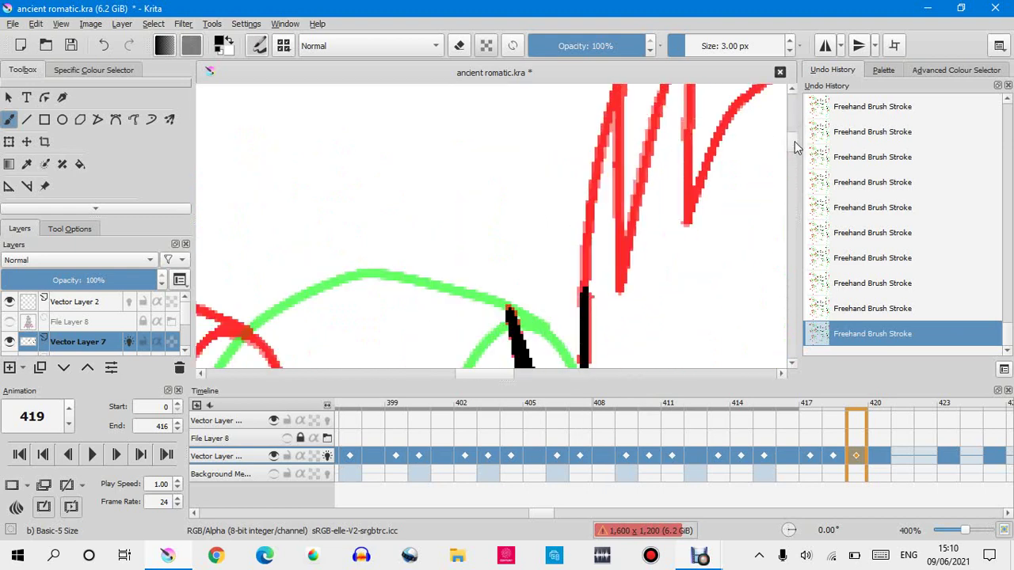
{"action": "left_click_drag", "start_coordinate": [614, 115], "coordinate": [586, 313]}
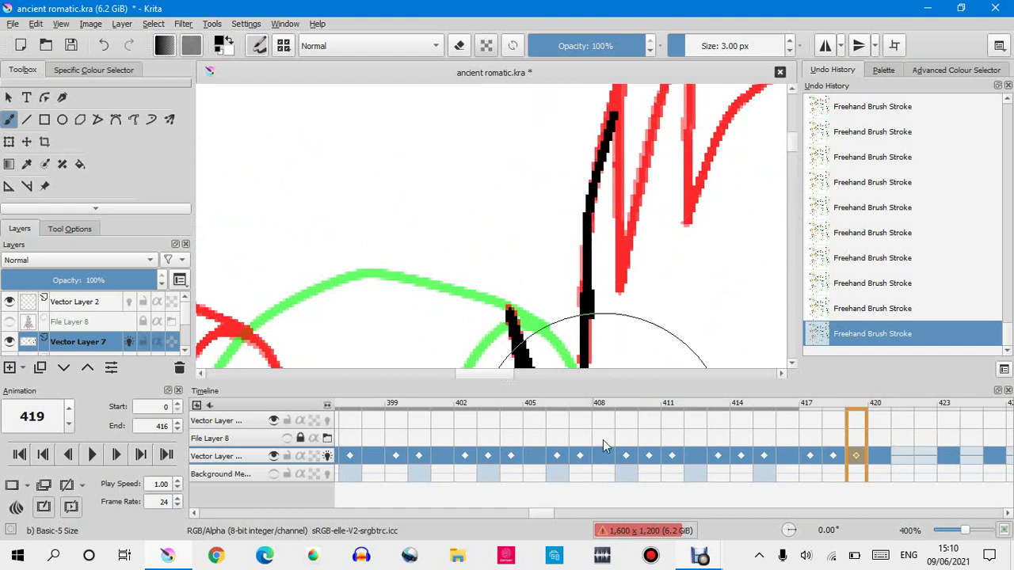
{"action": "left_click", "coordinate": [837, 308]}
{"action": "left_click", "coordinate": [840, 334]}
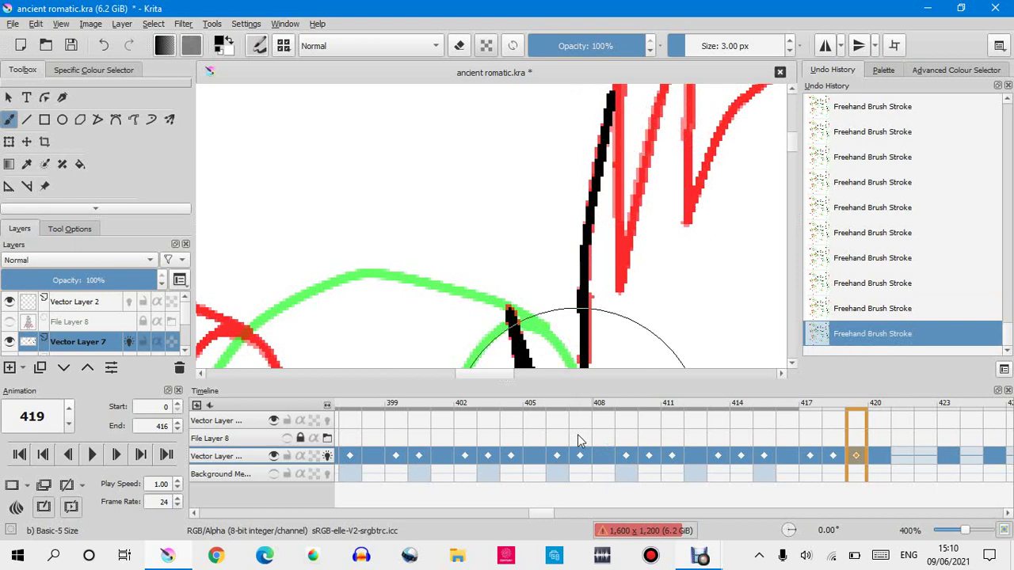
{"action": "scroll", "coordinate": [511, 113], "scroll_direction": "down", "scroll_amount": 2}
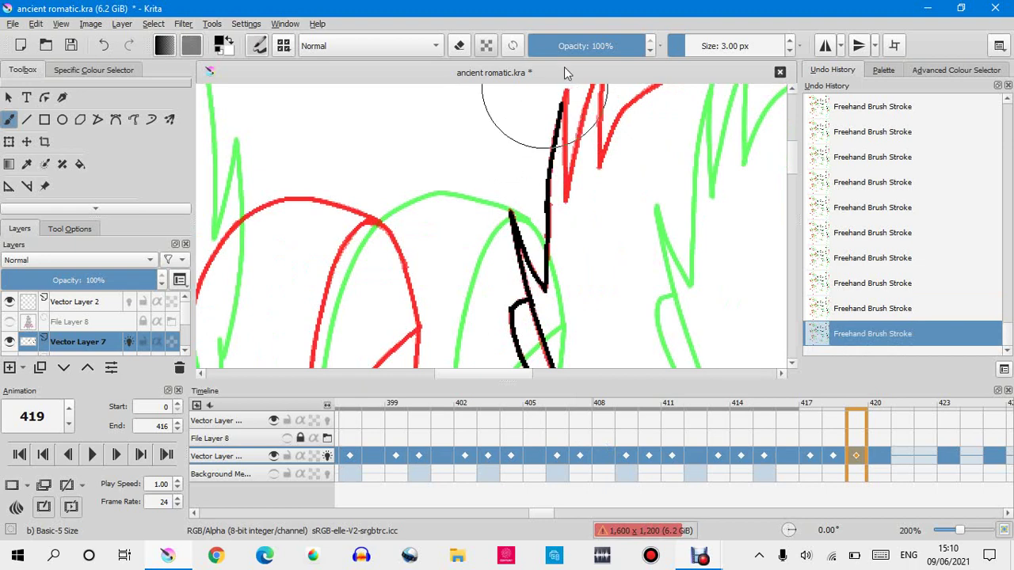
{"action": "scroll", "coordinate": [570, 88], "scroll_direction": "up", "scroll_amount": 1}
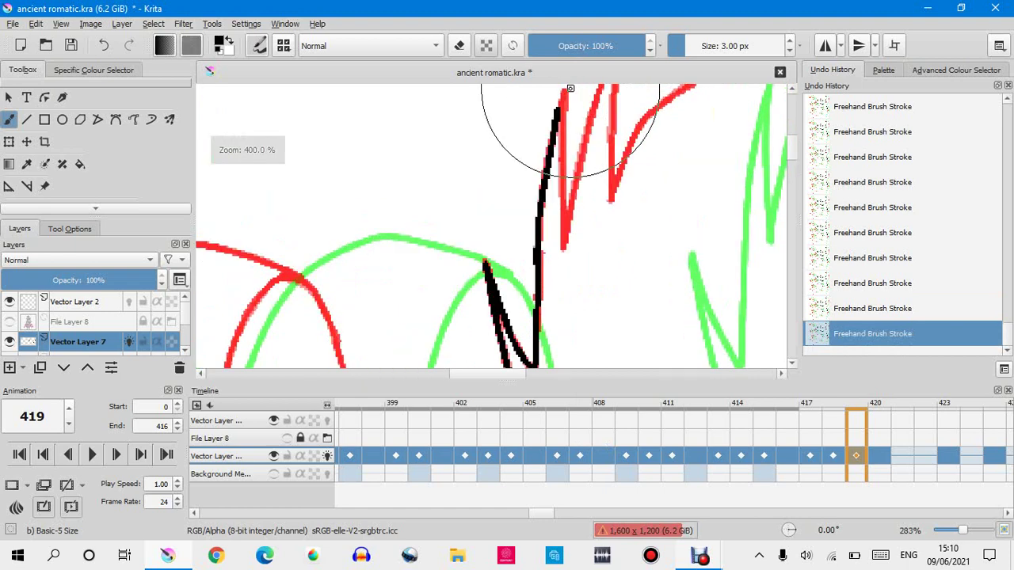
{"action": "scroll", "coordinate": [569, 88], "scroll_direction": "up", "scroll_amount": 4}
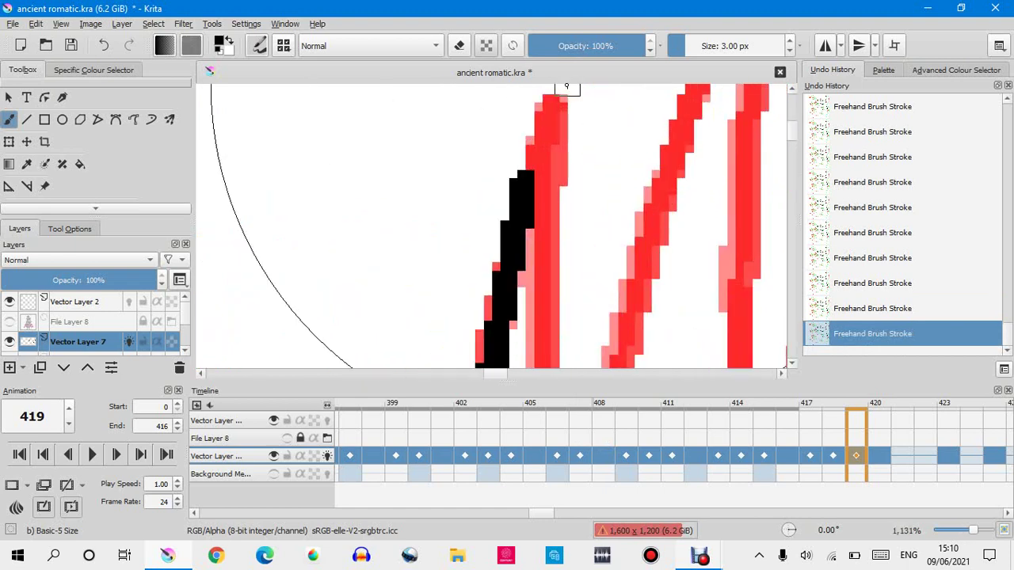
{"action": "left_click_drag", "start_coordinate": [553, 97], "coordinate": [523, 198]}
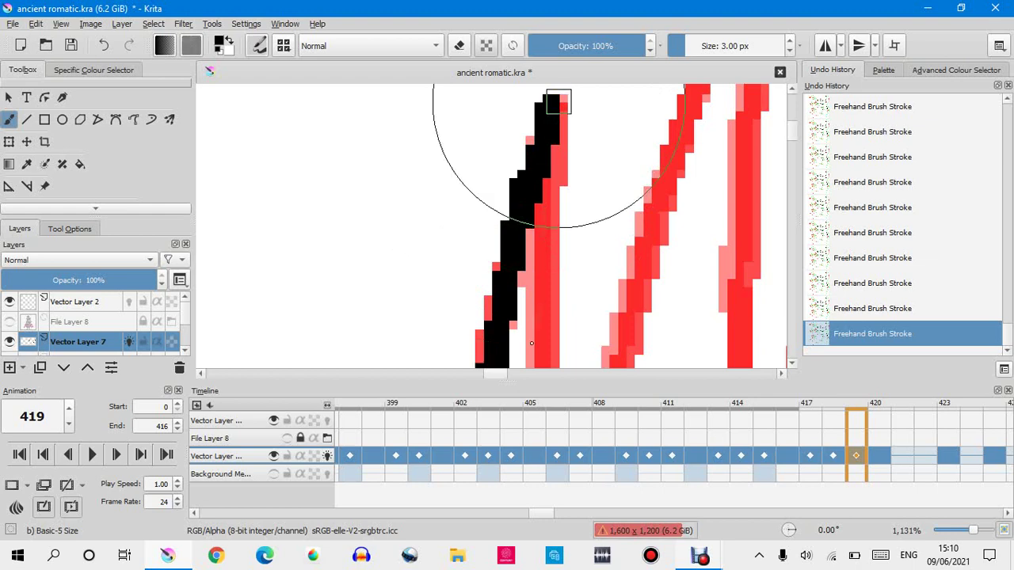
Trace that spike's right edge in black from its tip down toward the notch beside the taller spike.
{"action": "left_click_drag", "start_coordinate": [557, 103], "coordinate": [540, 310]}
{"action": "mouse_move", "coordinate": [700, 555]}
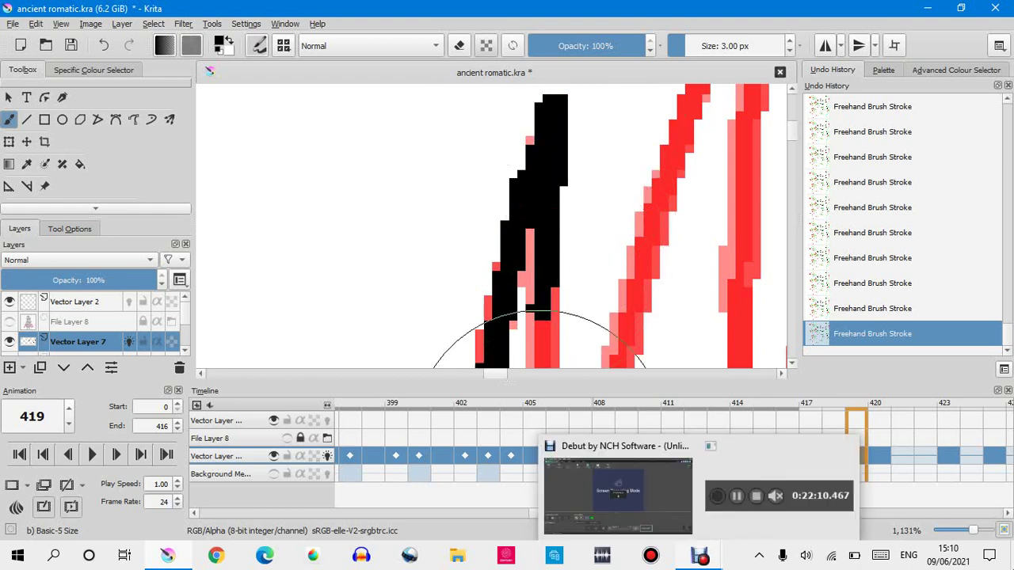
{"action": "scroll", "coordinate": [547, 150], "scroll_direction": "down", "scroll_amount": 4}
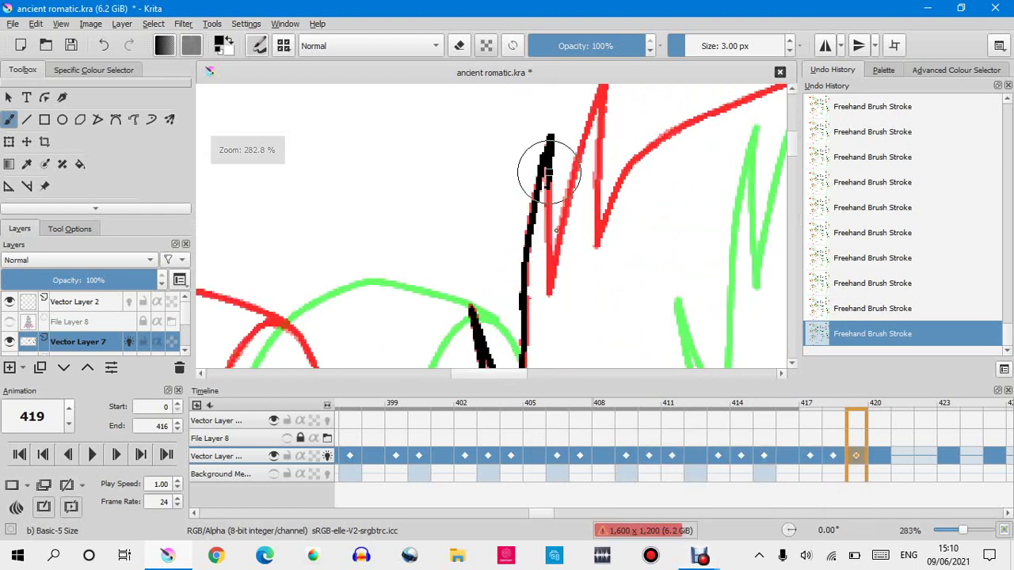
{"action": "scroll", "coordinate": [565, 259], "scroll_direction": "up", "scroll_amount": 1}
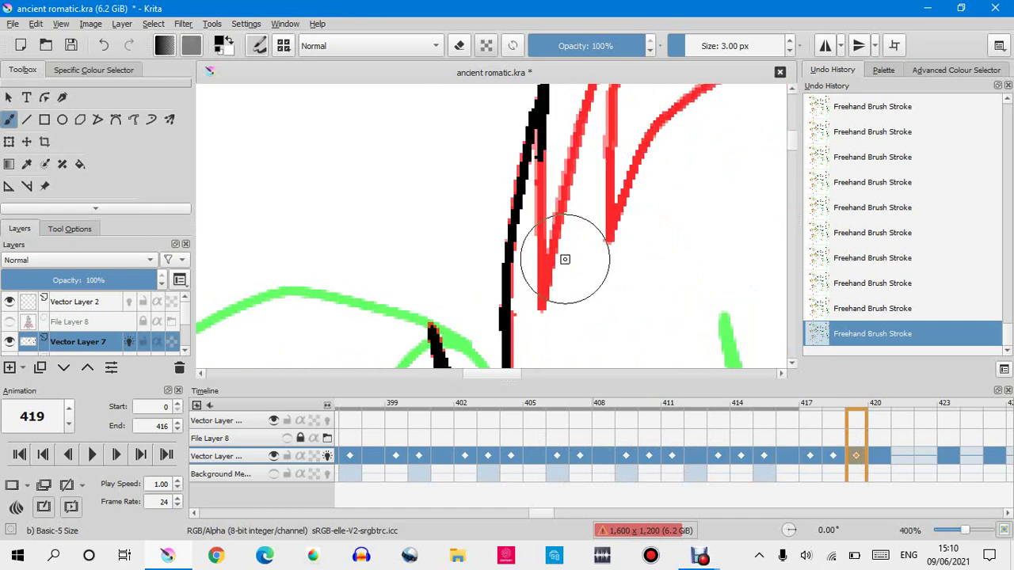
{"action": "scroll", "coordinate": [565, 259], "scroll_direction": "up", "scroll_amount": 1}
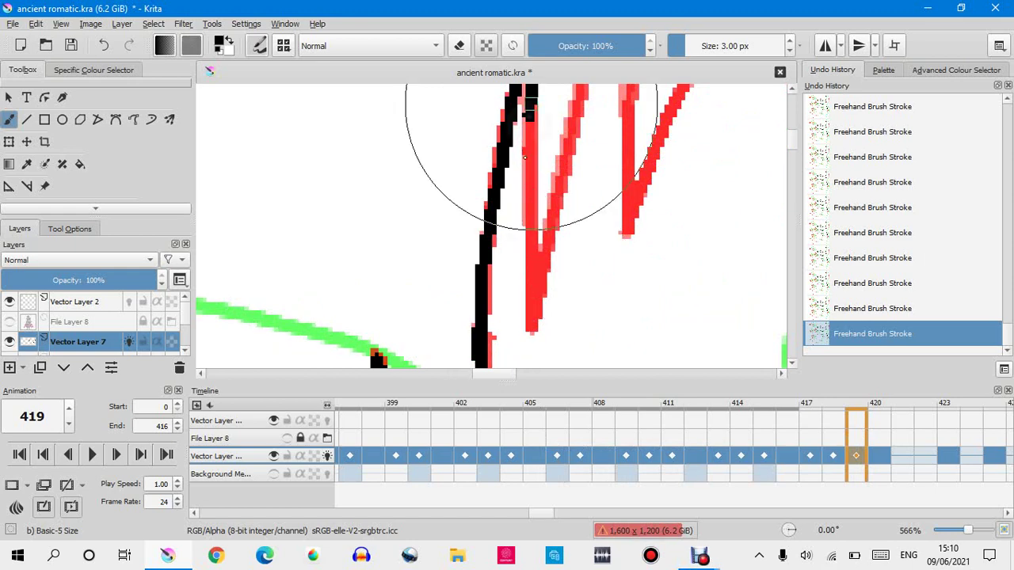
{"action": "left_click_drag", "start_coordinate": [524, 107], "coordinate": [534, 303]}
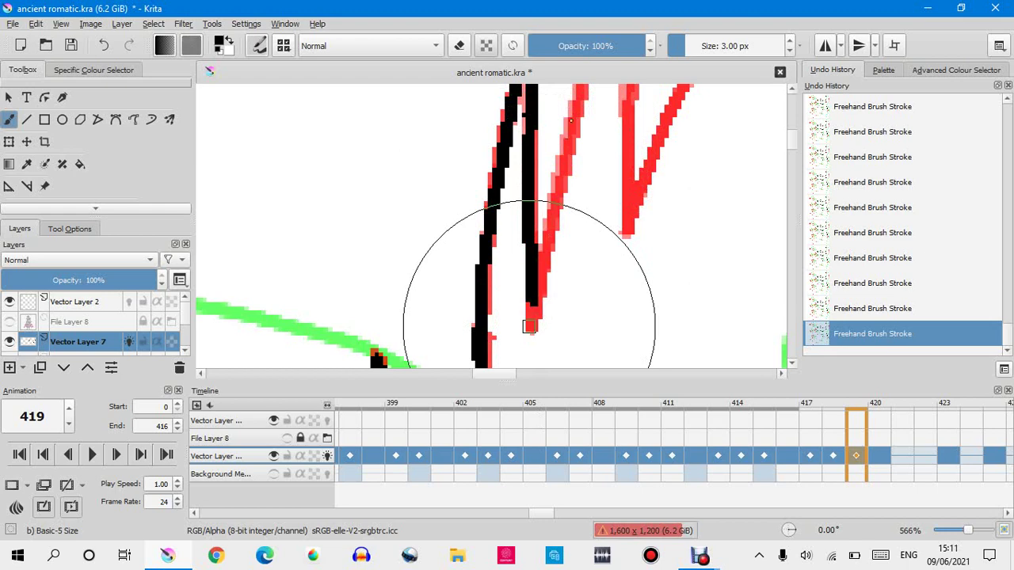
Trace the left edge of the neighbouring taller hair spike in black from the notch up to its tip.
{"action": "left_click_drag", "start_coordinate": [527, 328], "coordinate": [572, 88]}
{"action": "scroll", "coordinate": [430, 282], "scroll_direction": "down", "scroll_amount": 2}
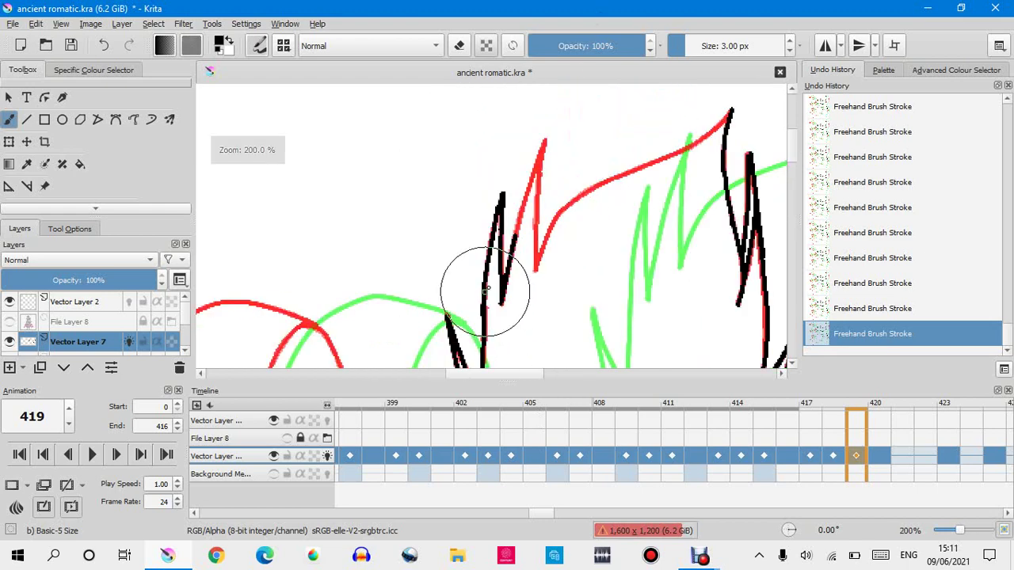
{"action": "scroll", "coordinate": [563, 163], "scroll_direction": "up", "scroll_amount": 1}
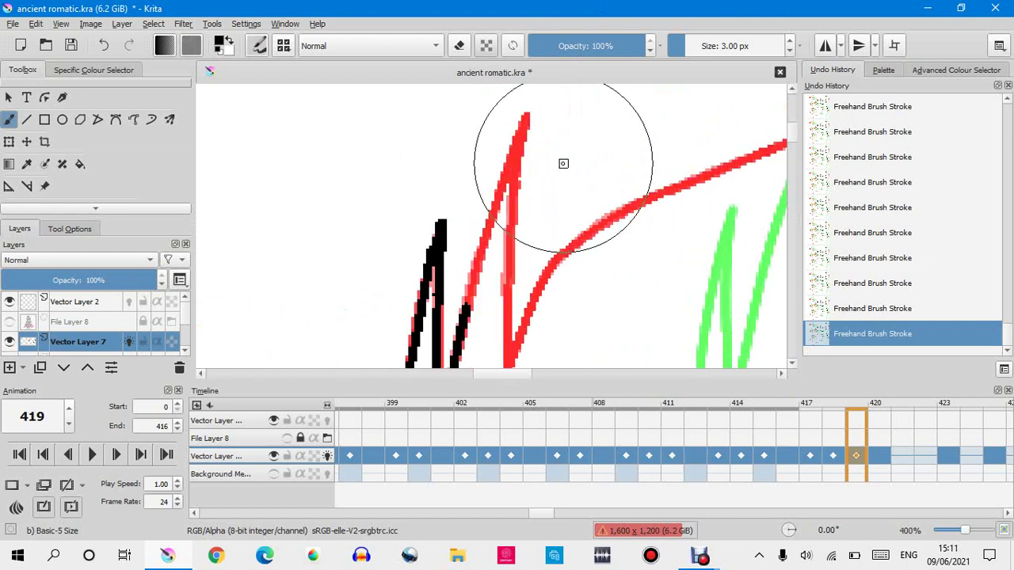
{"action": "scroll", "coordinate": [561, 166], "scroll_direction": "up", "scroll_amount": 1}
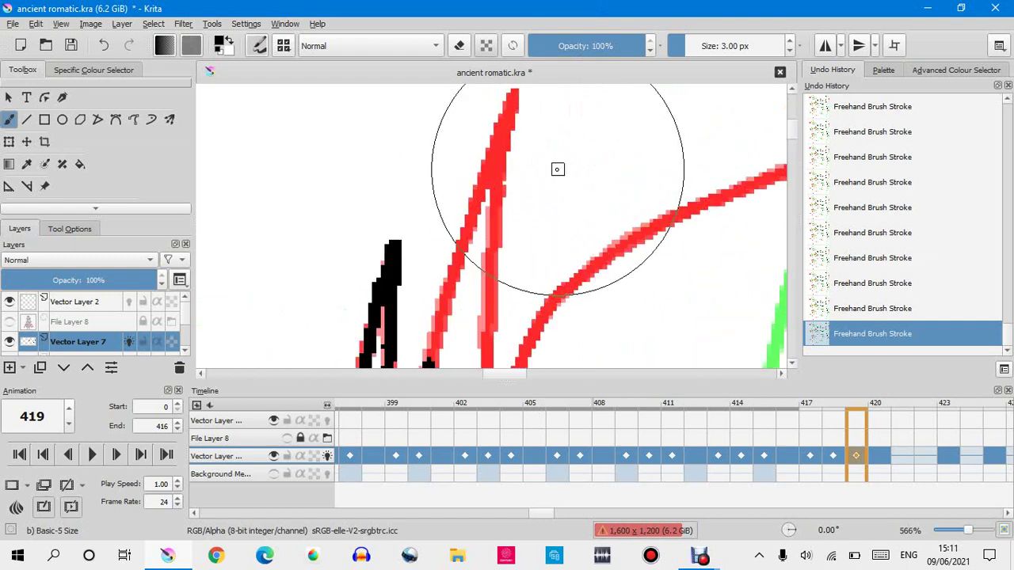
{"action": "left_click_drag", "start_coordinate": [432, 366], "coordinate": [473, 210]}
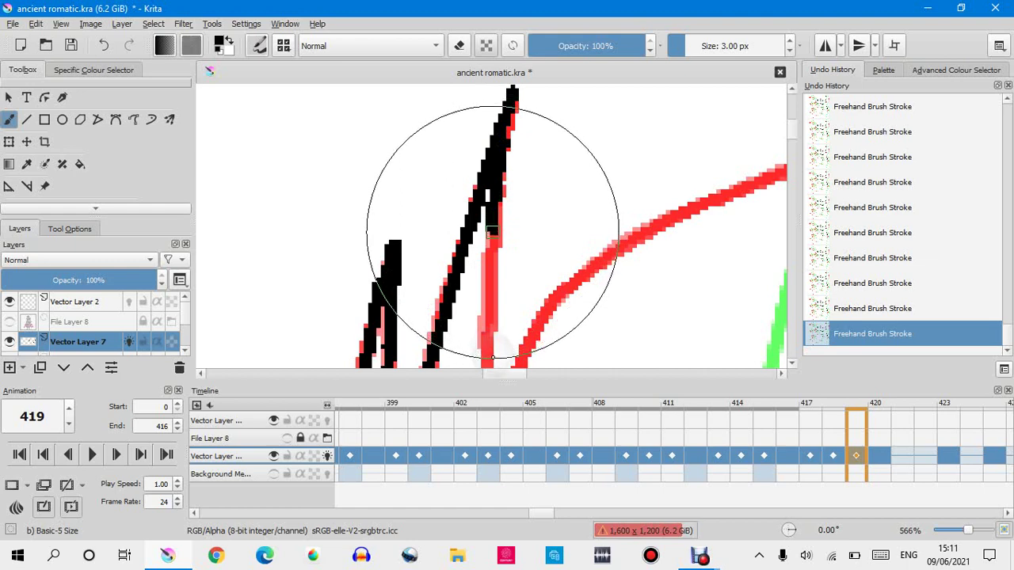
Trace the taller spike's right edge in black down to the notch where the long curve begins, redrawing the upper part to follow the red outline.
{"action": "left_click_drag", "start_coordinate": [492, 227], "coordinate": [492, 345]}
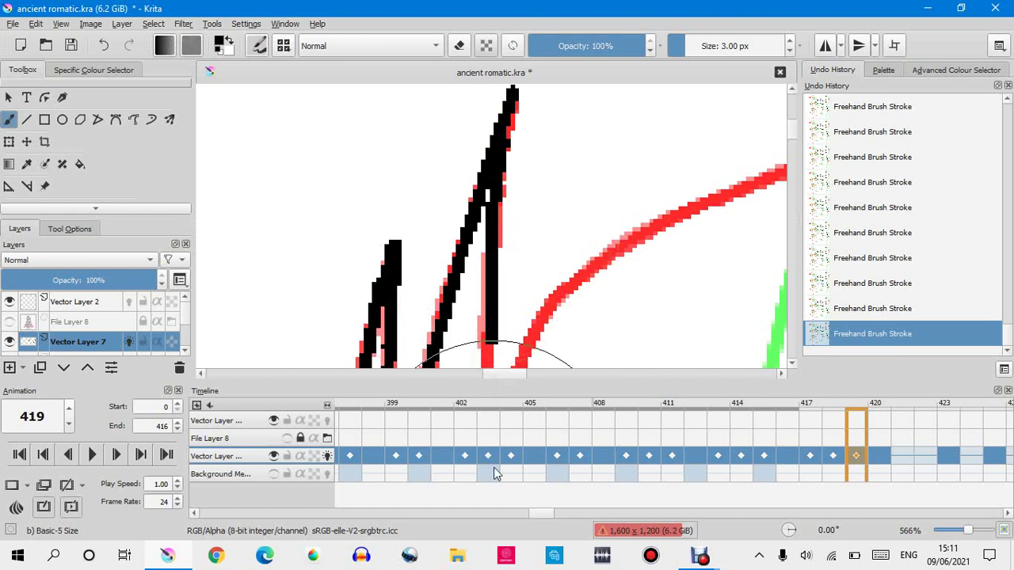
{"action": "left_click", "coordinate": [831, 309]}
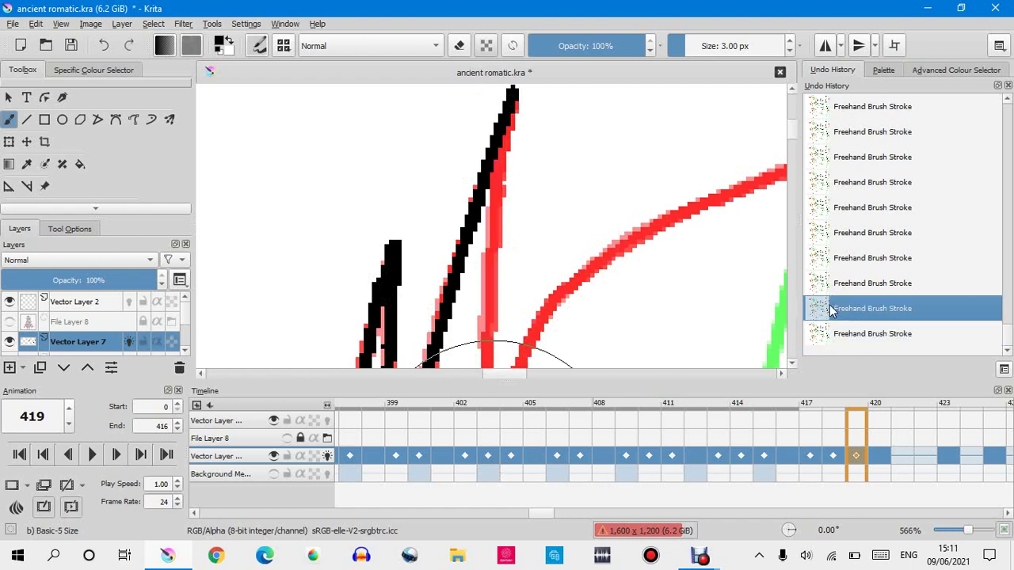
{"action": "key", "text": "ctrl+shift+z"}
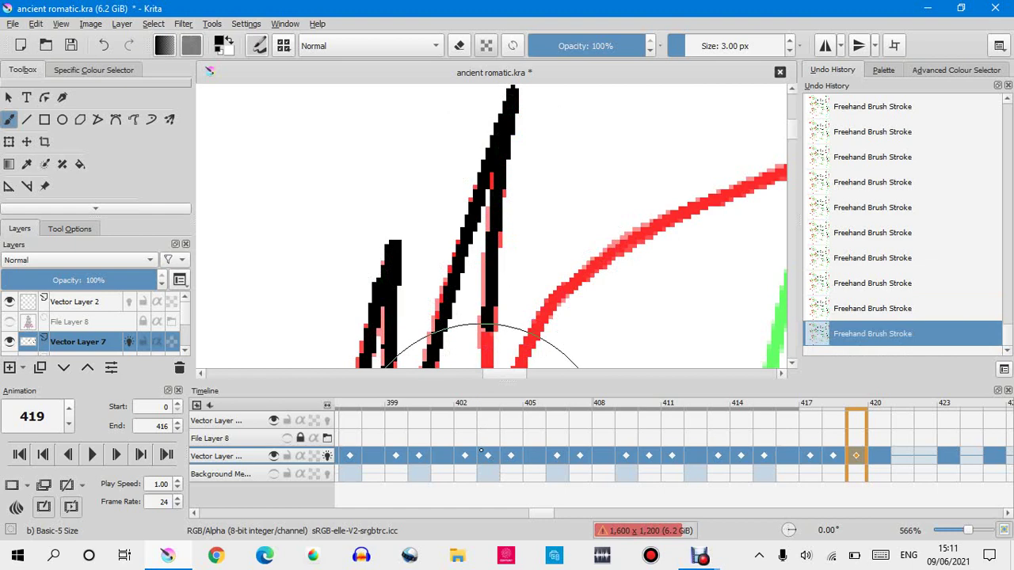
{"action": "scroll", "coordinate": [430, 120], "scroll_direction": "down", "scroll_amount": 4}
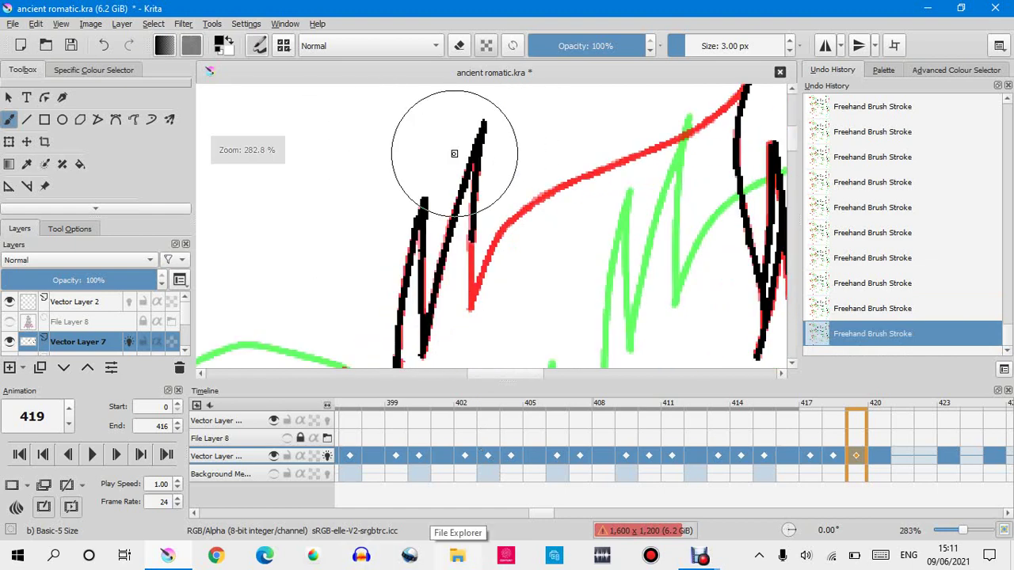
{"action": "scroll", "coordinate": [479, 295], "scroll_direction": "up", "scroll_amount": 4}
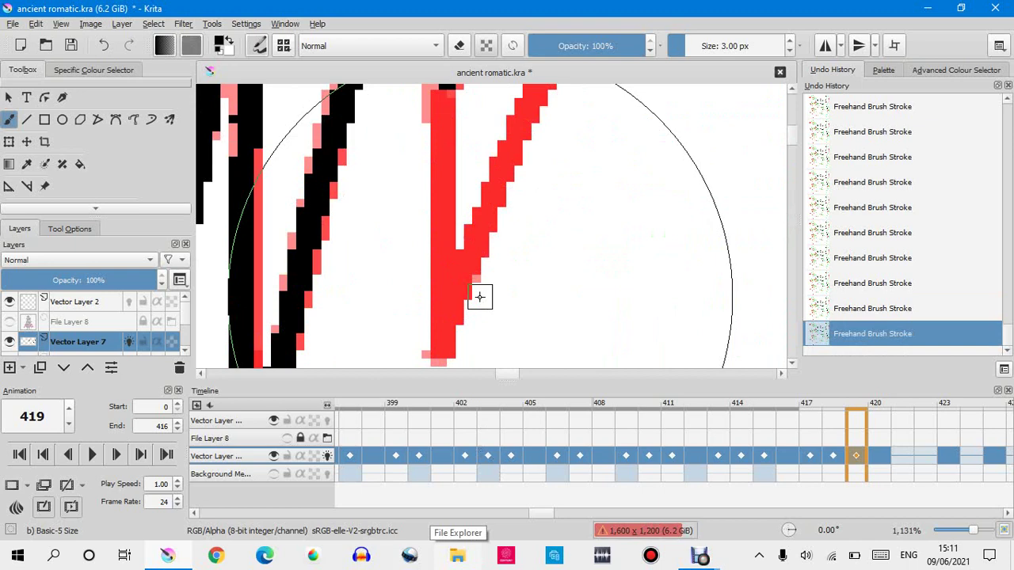
{"action": "mouse_move", "coordinate": [443, 91]}
{"action": "left_mouse_down"}
{"action": "mouse_move", "coordinate": [448, 332]}
{"action": "mouse_move", "coordinate": [432, 466]}
{"action": "left_mouse_up"}
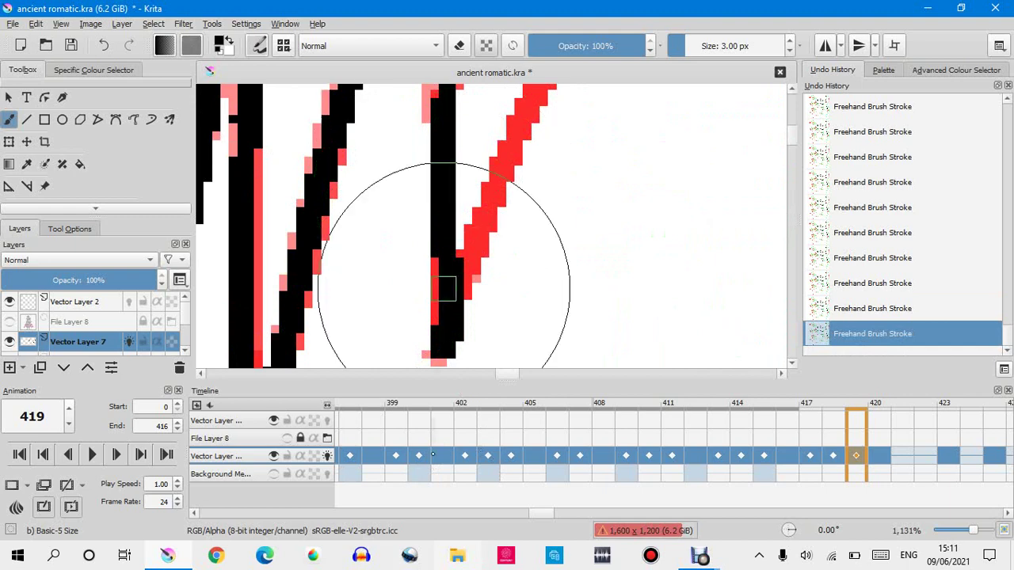
{"action": "left_click_drag", "start_coordinate": [446, 289], "coordinate": [446, 312]}
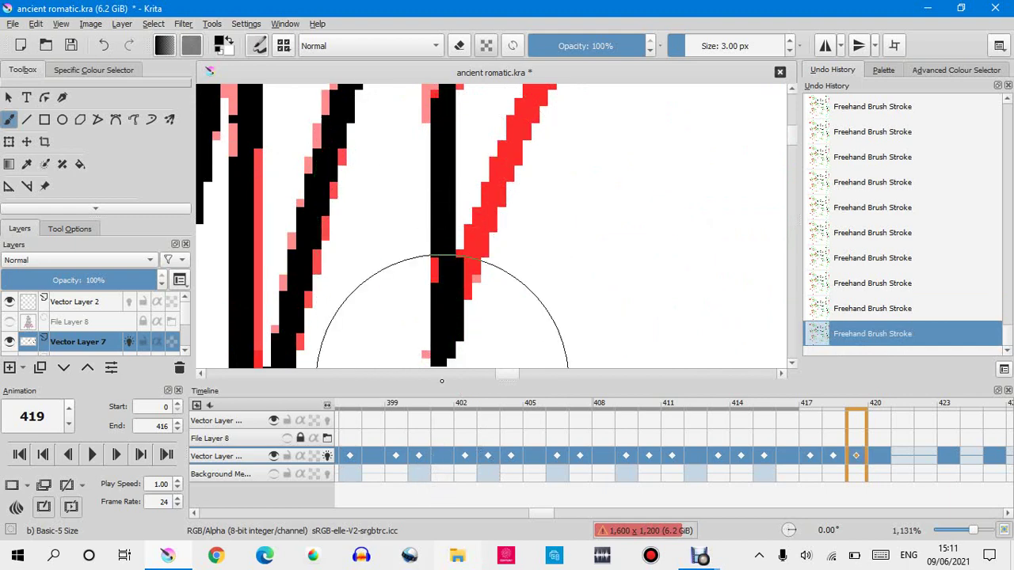
Trace the long curve across the top of the central figure's hair in black from the notch up to the tall spike's tip, redrawing it to follow the red outline.
{"action": "scroll", "coordinate": [577, 226], "scroll_direction": "down", "scroll_amount": 4}
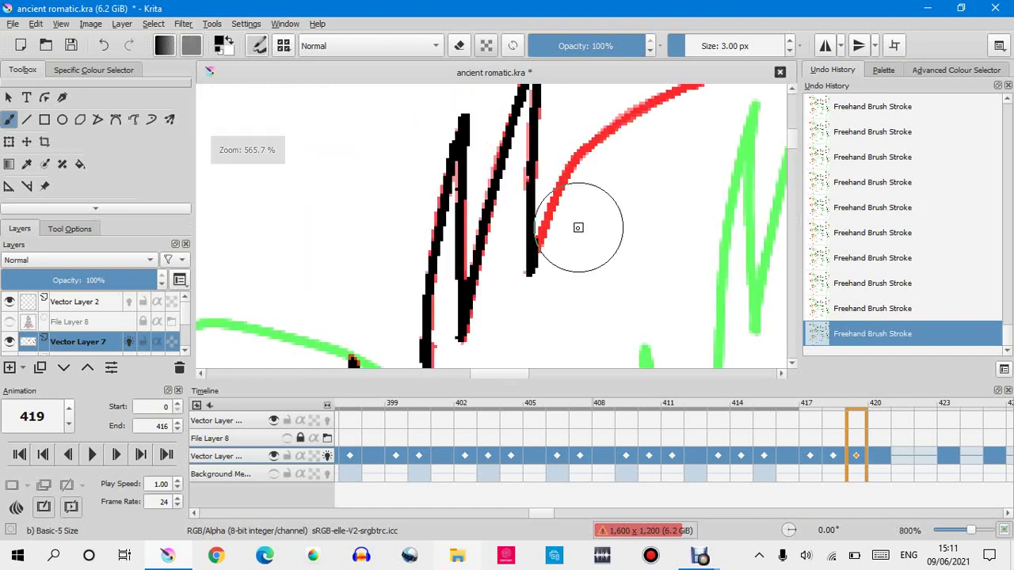
{"action": "scroll", "coordinate": [544, 222], "scroll_direction": "down", "scroll_amount": 4}
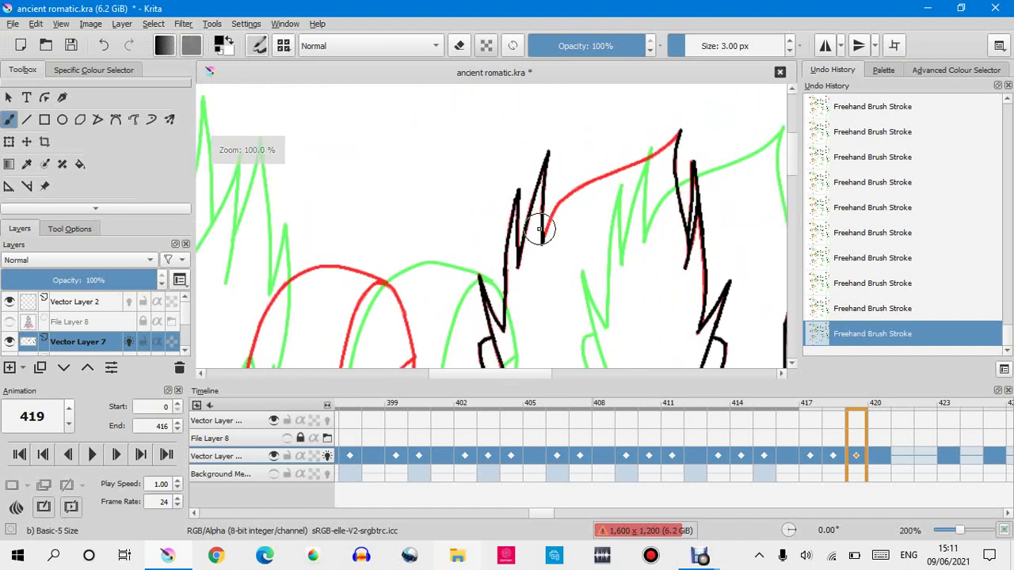
{"action": "scroll", "coordinate": [611, 198], "scroll_direction": "up", "scroll_amount": 4}
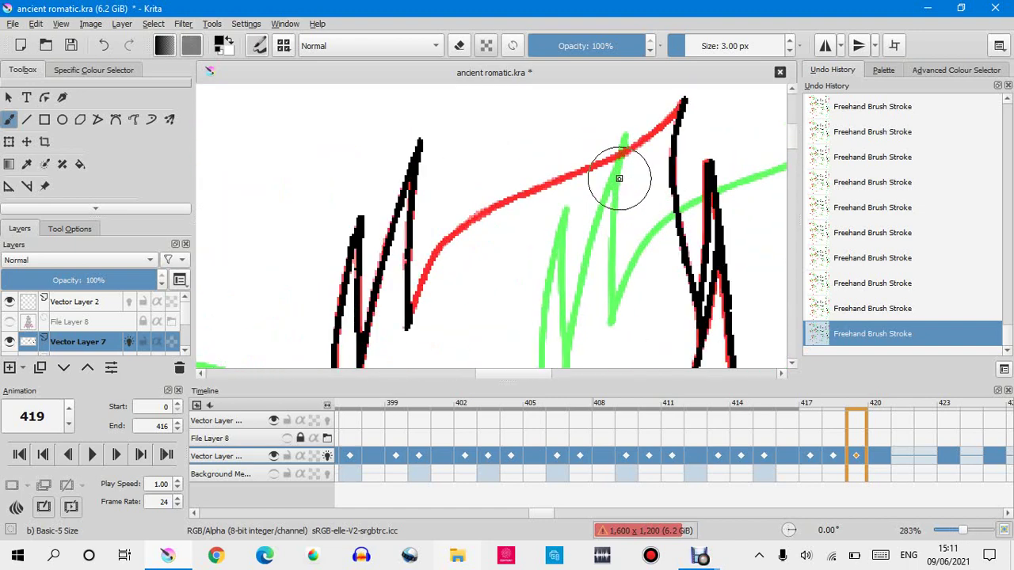
{"action": "mouse_move", "coordinate": [416, 299]}
{"action": "left_mouse_down"}
{"action": "mouse_move", "coordinate": [475, 216]}
{"action": "mouse_move", "coordinate": [683, 101]}
{"action": "left_mouse_up"}
{"action": "left_click", "coordinate": [840, 307]}
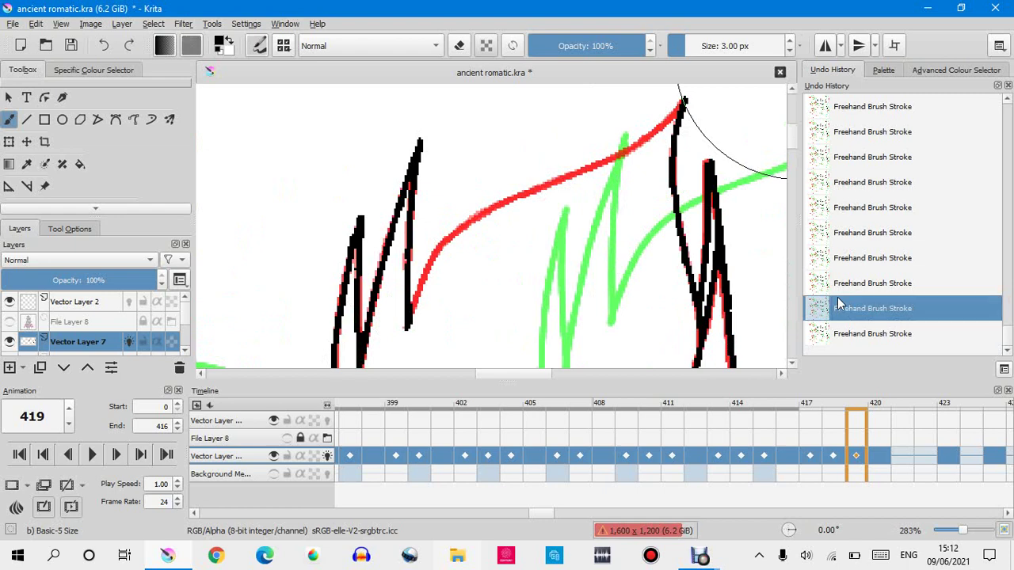
{"action": "key", "text": "ctrl+shift+z"}
{"action": "mouse_move", "coordinate": [426, 271]}
{"action": "left_mouse_down"}
{"action": "mouse_move", "coordinate": [470, 215]}
{"action": "mouse_move", "coordinate": [547, 184]}
{"action": "mouse_move", "coordinate": [683, 101]}
{"action": "left_mouse_up"}
{"action": "left_click", "coordinate": [848, 312]}
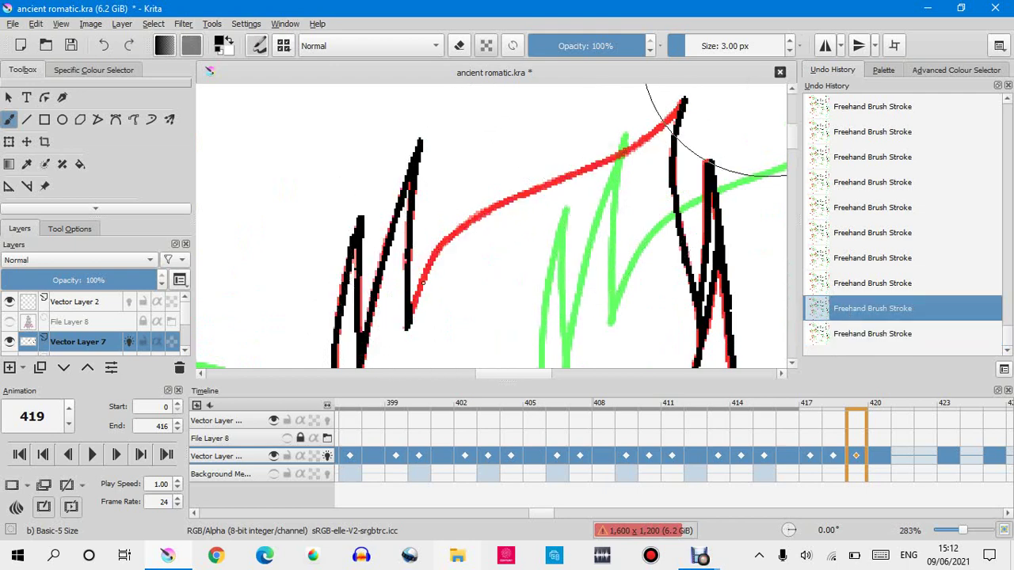
{"action": "mouse_move", "coordinate": [423, 282]}
{"action": "left_mouse_down"}
{"action": "mouse_move", "coordinate": [448, 237]}
{"action": "mouse_move", "coordinate": [492, 203]}
{"action": "mouse_move", "coordinate": [636, 145]}
{"action": "mouse_move", "coordinate": [683, 103]}
{"action": "left_mouse_up"}
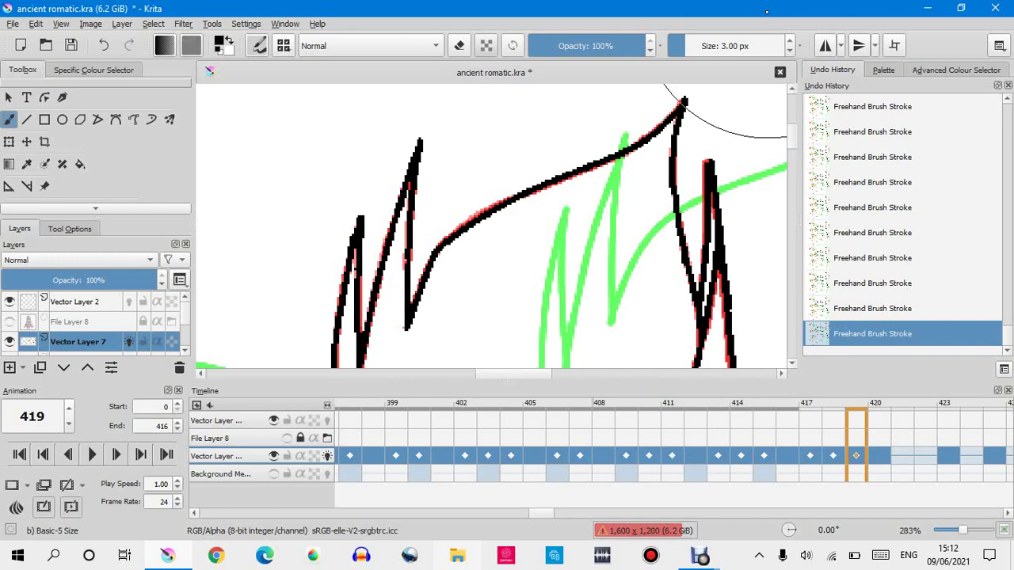
Trace the short line at the long-haired girl's neck in black, joining the vertical line to the hair strands beside it.
{"action": "scroll", "coordinate": [439, 93], "scroll_direction": "down", "scroll_amount": 6}
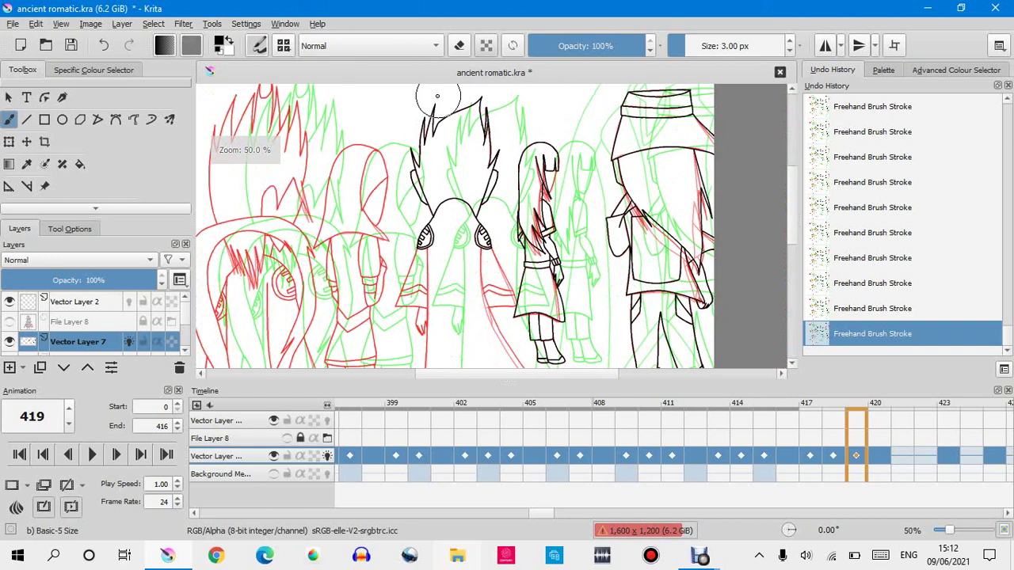
{"action": "scroll", "coordinate": [410, 135], "scroll_direction": "up", "scroll_amount": 1}
{"action": "scroll", "coordinate": [404, 127], "scroll_direction": "down", "scroll_amount": 2}
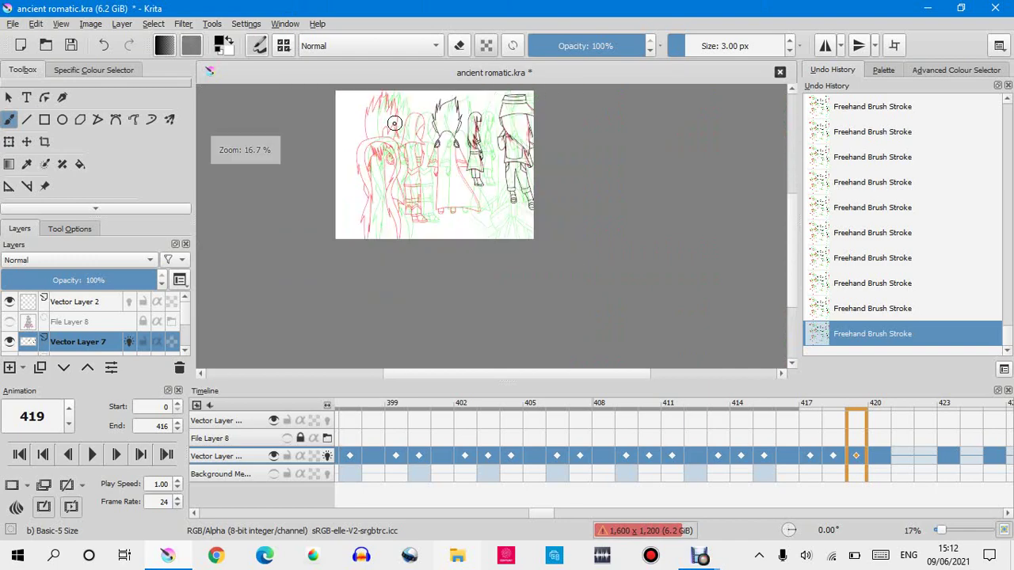
{"action": "scroll", "coordinate": [392, 121], "scroll_direction": "up", "scroll_amount": 1}
{"action": "scroll", "coordinate": [396, 126], "scroll_direction": "down", "scroll_amount": 1}
{"action": "scroll", "coordinate": [396, 125], "scroll_direction": "up", "scroll_amount": 1}
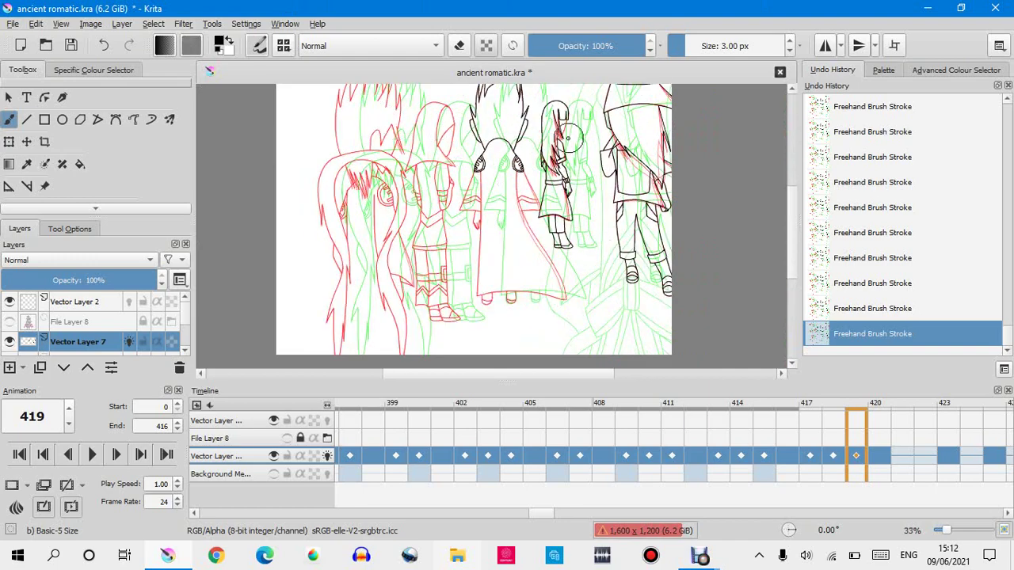
{"action": "scroll", "coordinate": [559, 103], "scroll_direction": "up", "scroll_amount": 2}
{"action": "scroll", "coordinate": [564, 107], "scroll_direction": "up", "scroll_amount": 4}
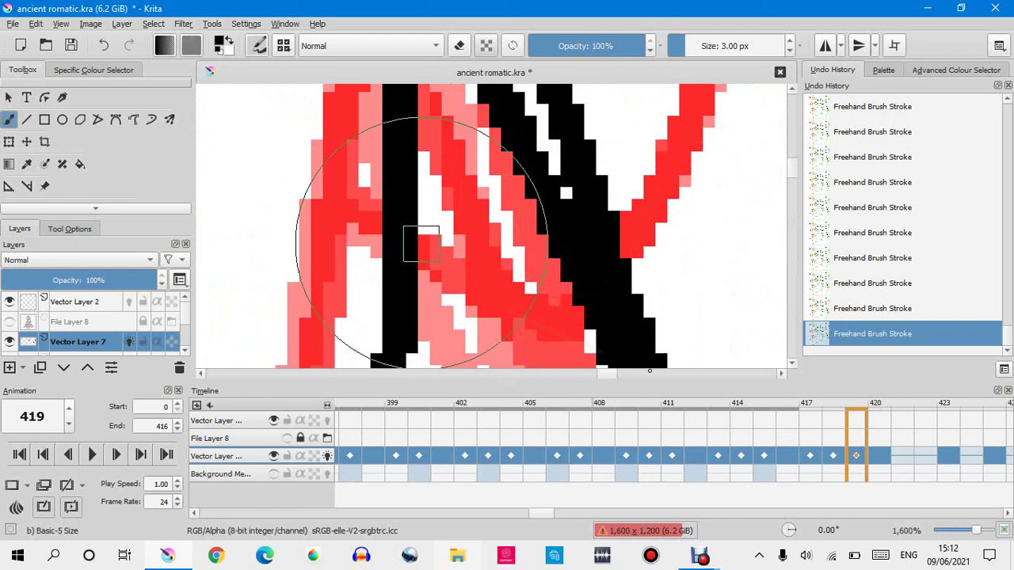
{"action": "left_click_drag", "start_coordinate": [394, 237], "coordinate": [565, 317]}
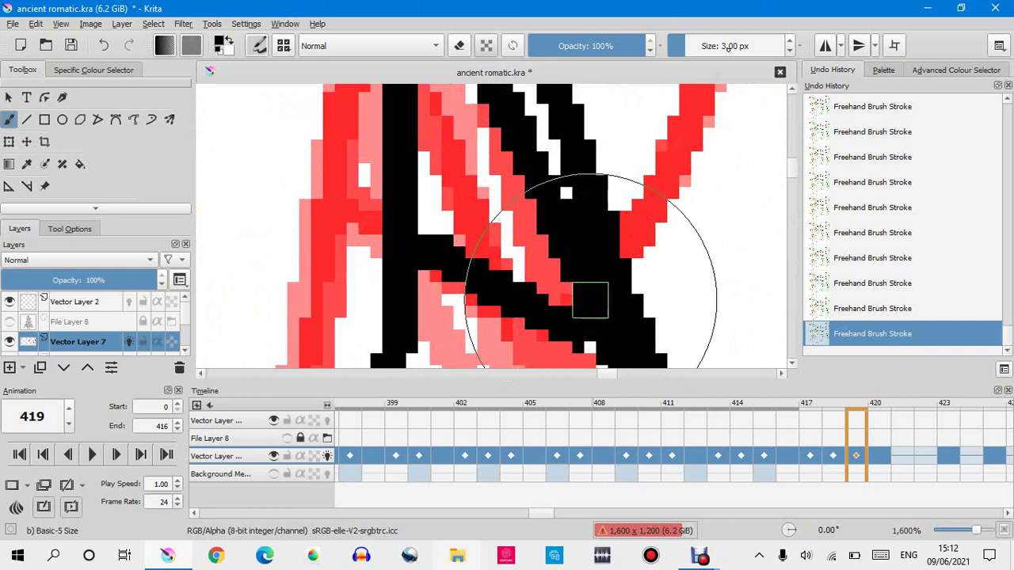
Trace the edge of the girl's face in black from the fringe down to the point where the hair strands meet.
{"action": "scroll", "coordinate": [527, 325], "scroll_direction": "down", "scroll_amount": 1}
{"action": "scroll", "coordinate": [581, 215], "scroll_direction": "down", "scroll_amount": 1}
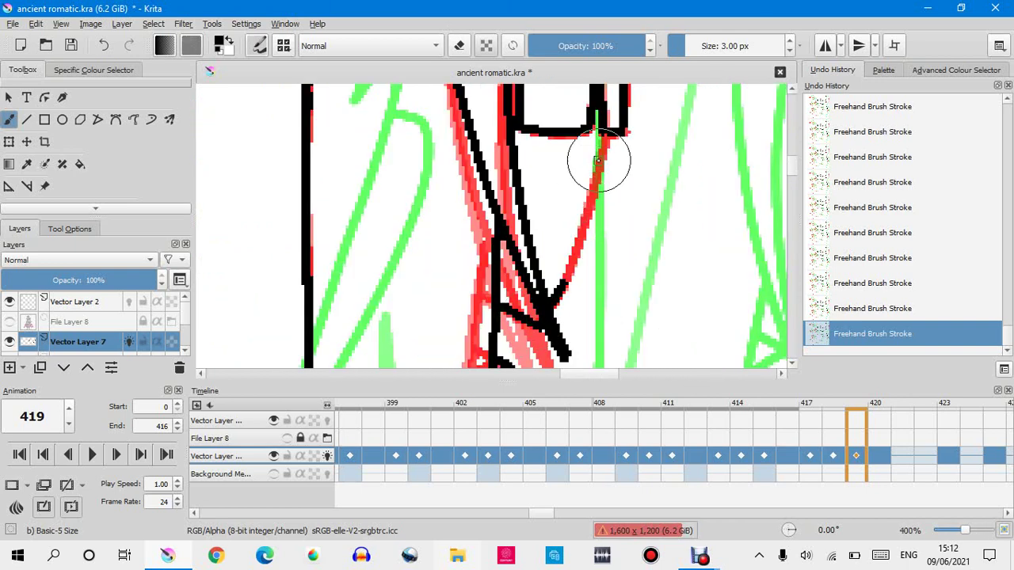
{"action": "scroll", "coordinate": [595, 168], "scroll_direction": "down", "scroll_amount": 1}
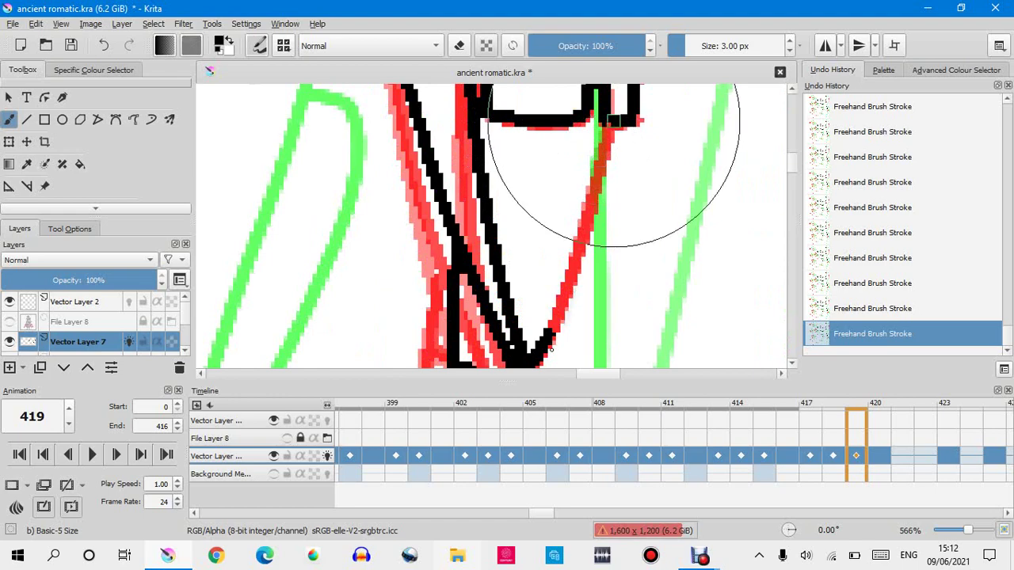
{"action": "mouse_move", "coordinate": [609, 119]}
{"action": "left_mouse_down"}
{"action": "mouse_move", "coordinate": [593, 227]}
{"action": "mouse_move", "coordinate": [555, 333]}
{"action": "mouse_move", "coordinate": [511, 361]}
{"action": "left_mouse_up"}
{"action": "scroll", "coordinate": [486, 176], "scroll_direction": "down", "scroll_amount": 6}
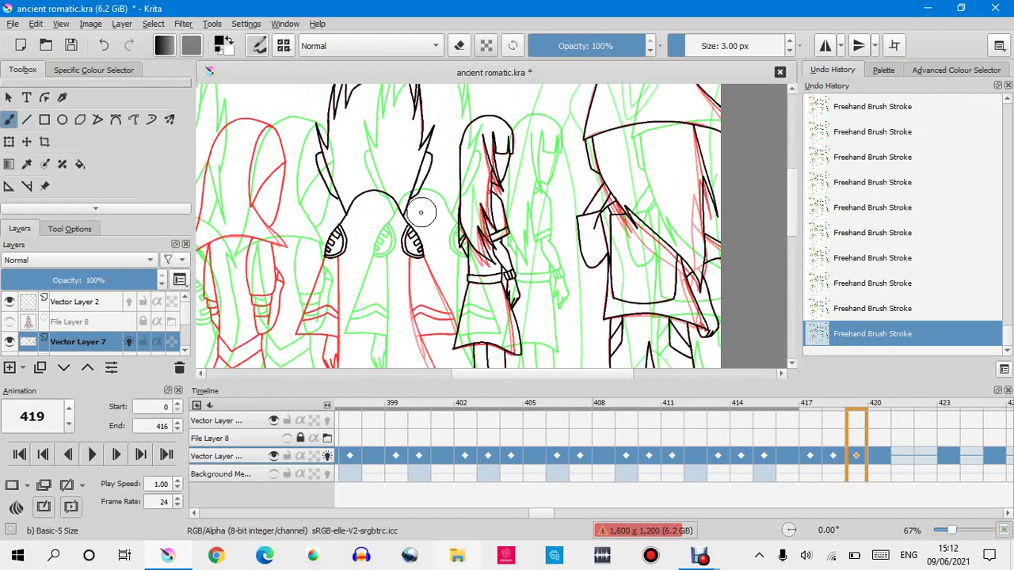
Try the brush presets Ink-7 Brush Rough, Pencil-5 Tilted and Basic tip default, and settle on Basic-1.
{"action": "scroll", "coordinate": [415, 214], "scroll_direction": "down", "scroll_amount": 2}
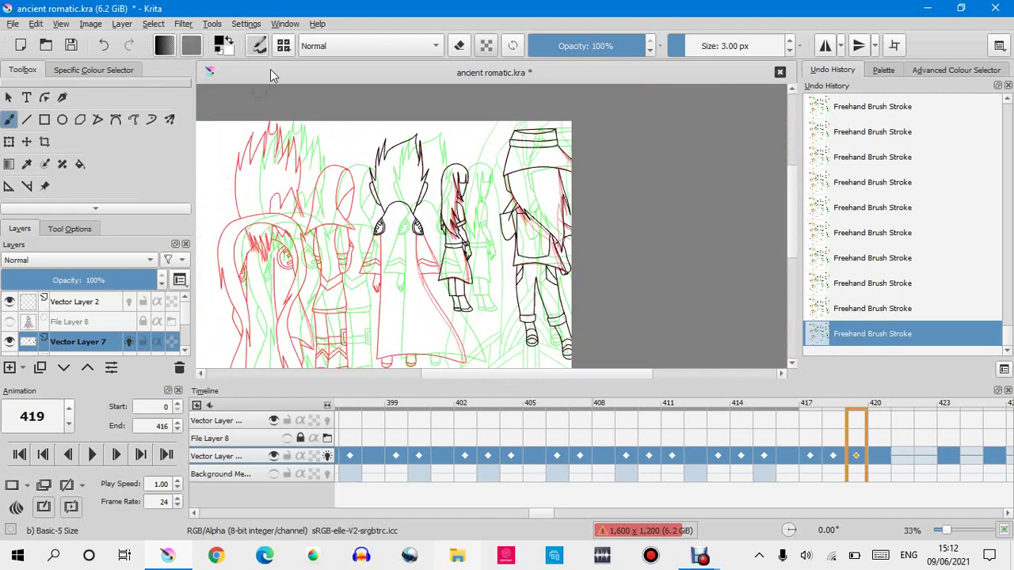
{"action": "left_click", "coordinate": [264, 49]}
{"action": "left_click", "coordinate": [284, 45]}
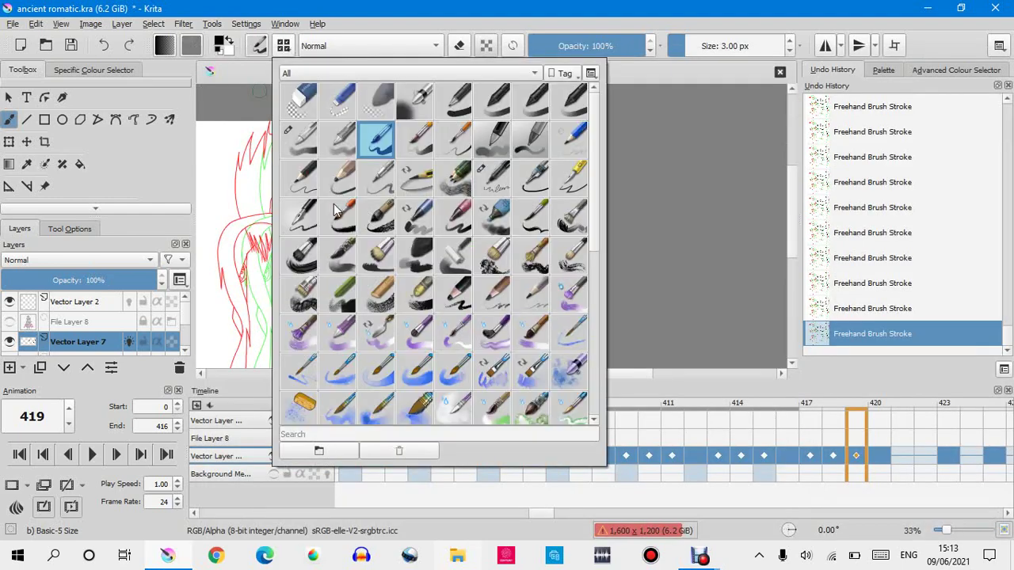
{"action": "left_click", "coordinate": [339, 180]}
{"action": "left_click", "coordinate": [349, 225]}
{"action": "scroll", "coordinate": [357, 242], "scroll_direction": "down", "scroll_amount": 10}
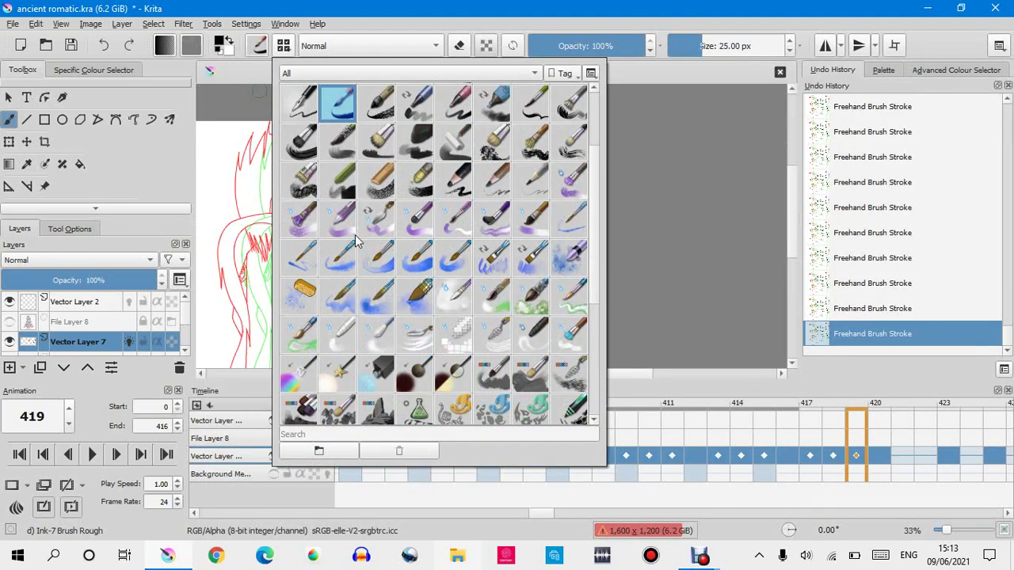
{"action": "scroll", "coordinate": [356, 242], "scroll_direction": "up", "scroll_amount": 10}
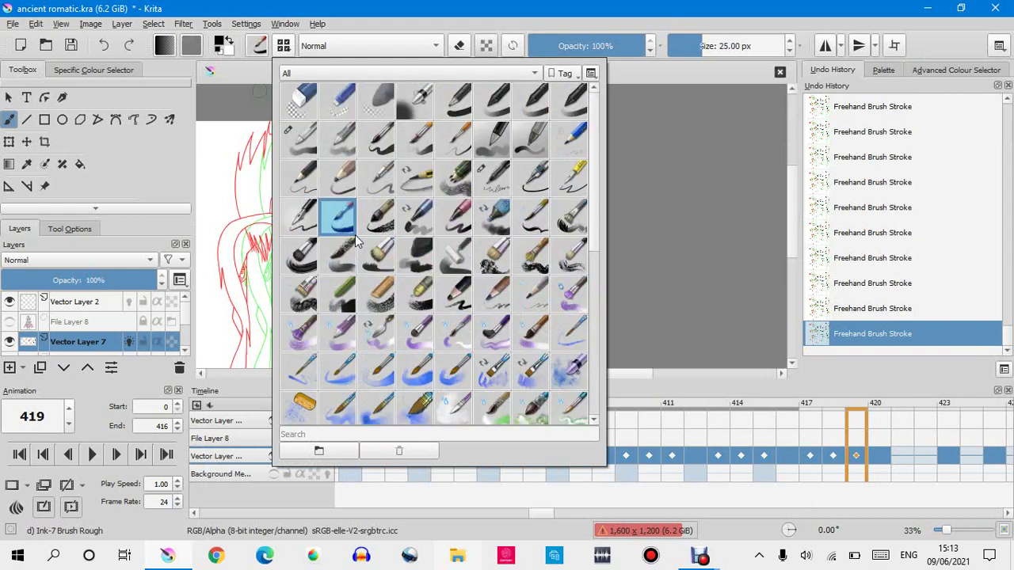
{"action": "left_click", "coordinate": [419, 173]}
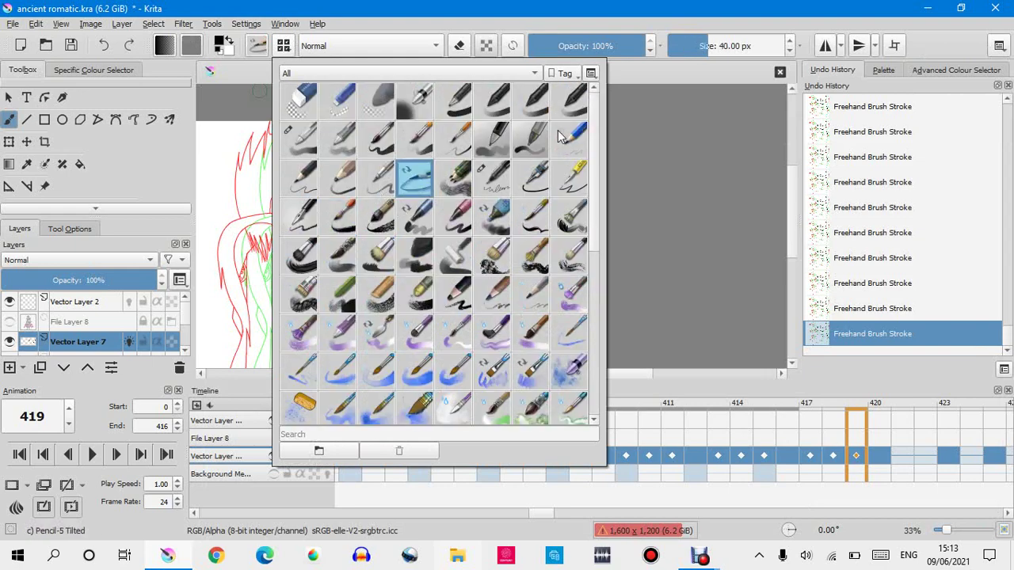
{"action": "left_click", "coordinate": [521, 131]}
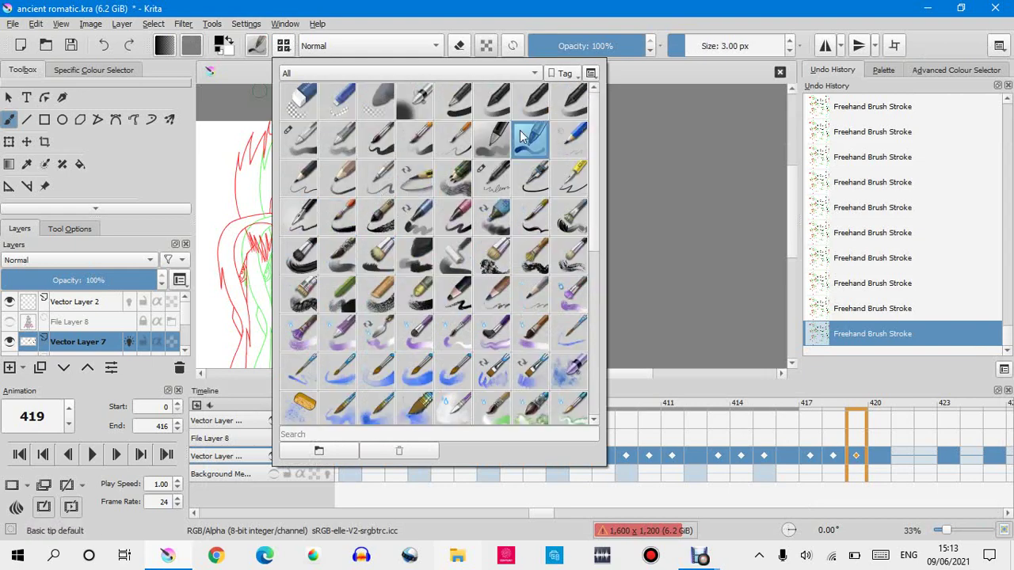
{"action": "left_click", "coordinate": [464, 110]}
{"action": "left_click", "coordinate": [364, 26]}
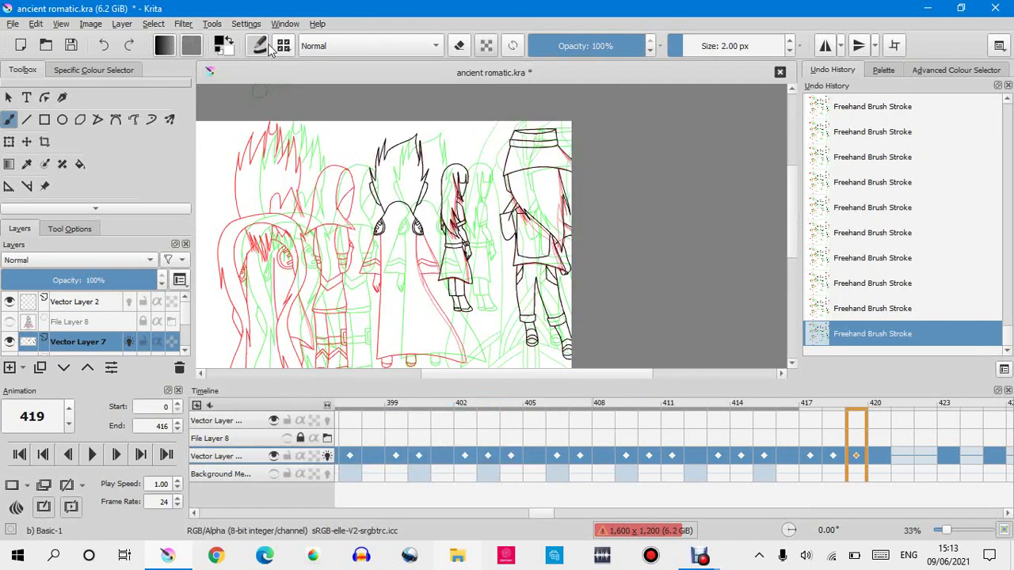
Turn off Instant Preview in the Basic-1 brush settings and draw test strokes on the scratchpad.
{"action": "left_click", "coordinate": [259, 46]}
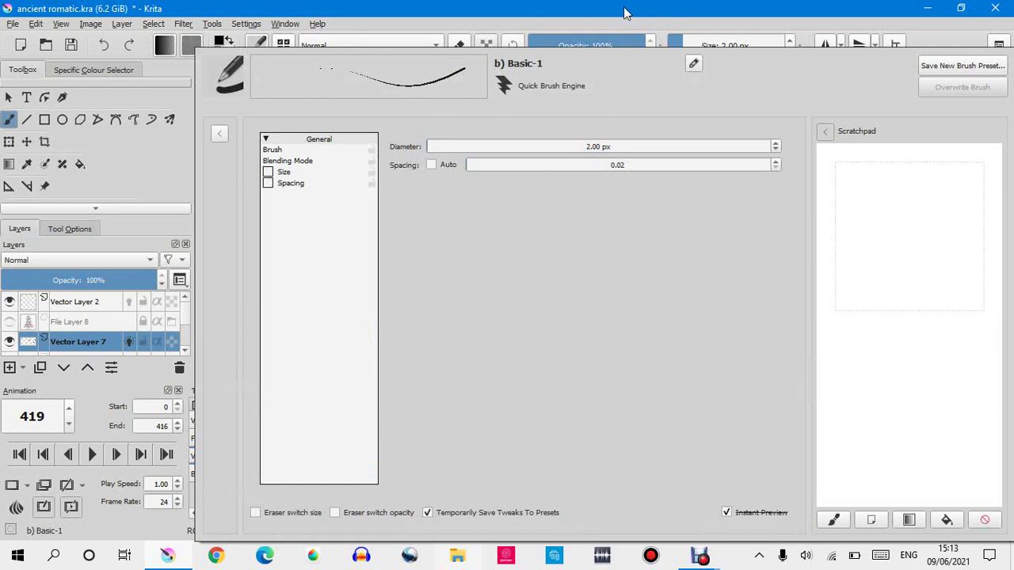
{"action": "left_click", "coordinate": [291, 150]}
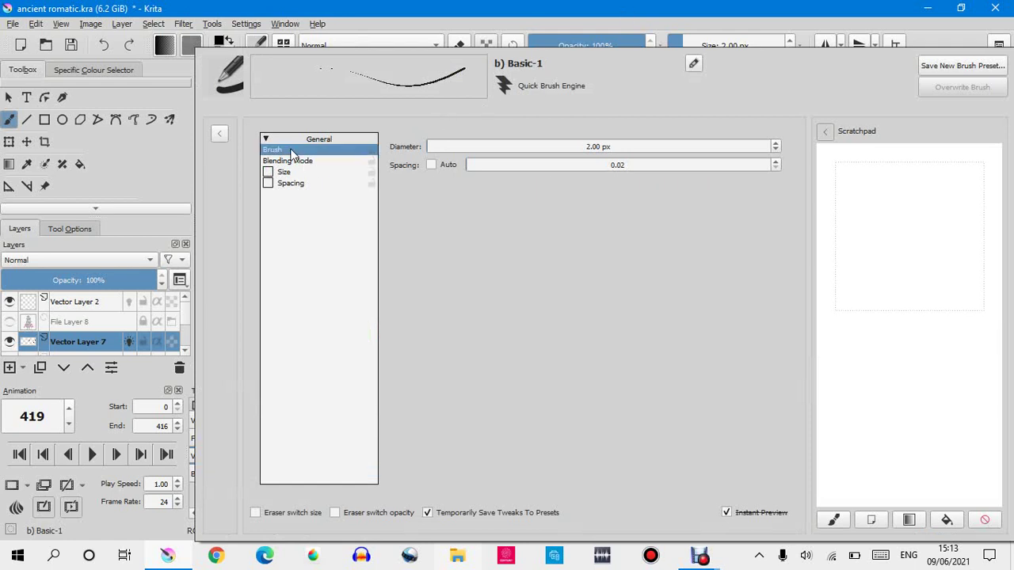
{"action": "mouse_move", "coordinate": [700, 556]}
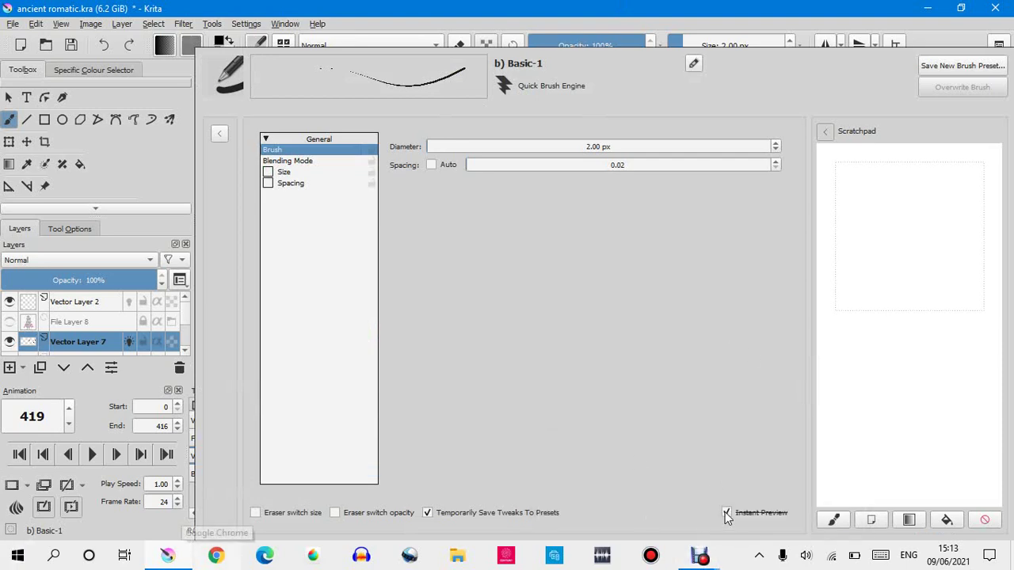
{"action": "left_click_drag", "start_coordinate": [928, 301], "coordinate": [919, 423]}
{"action": "mouse_move", "coordinate": [879, 274]}
{"action": "left_mouse_down"}
{"action": "mouse_move", "coordinate": [919, 423]}
{"action": "mouse_move", "coordinate": [937, 287]}
{"action": "left_mouse_up"}
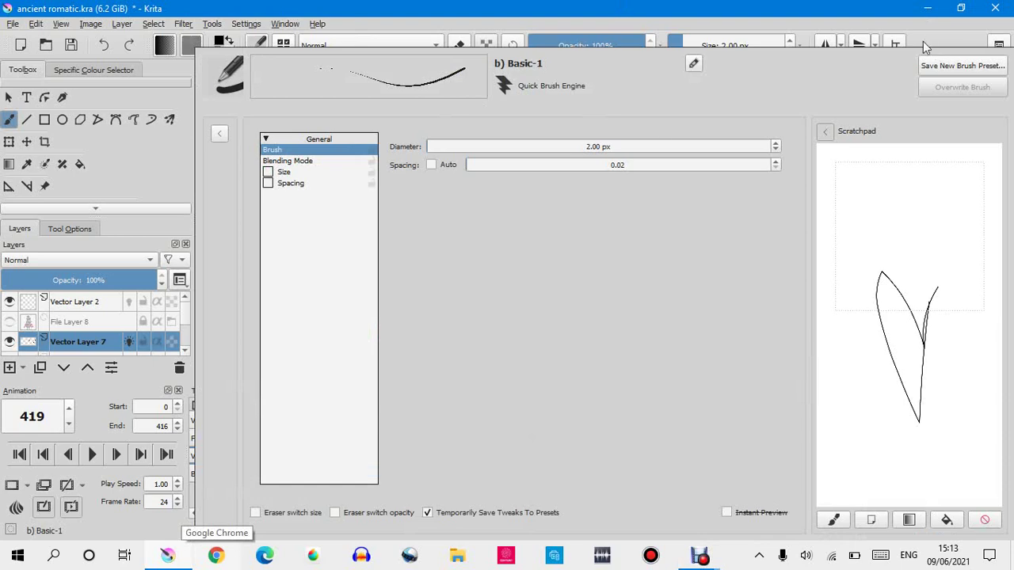
{"action": "left_click", "coordinate": [953, 43]}
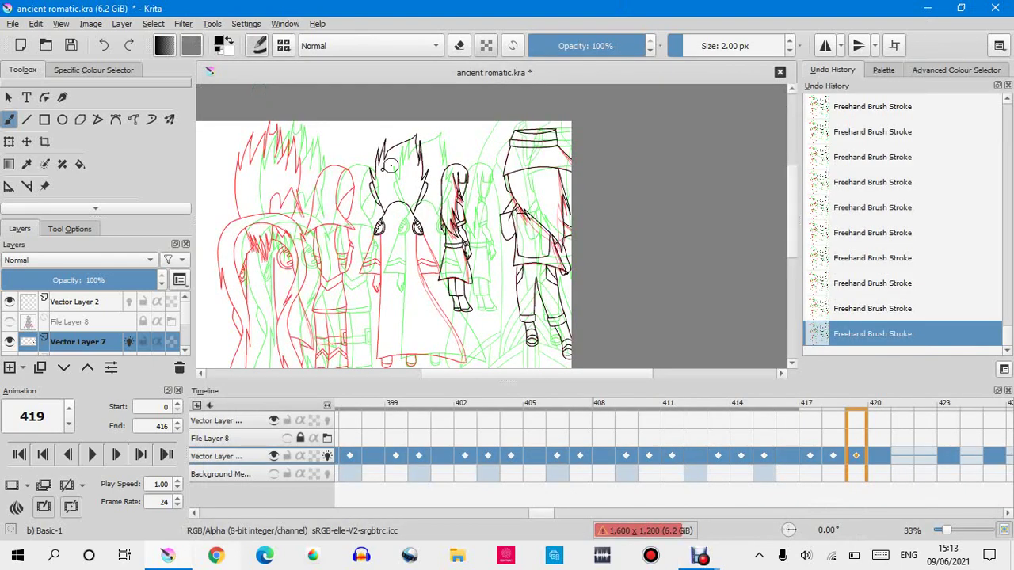
Draw a test line with the Basic-1 brush in the empty area beside the central figure's hair and undo it.
{"action": "scroll", "coordinate": [389, 168], "scroll_direction": "up", "scroll_amount": 4}
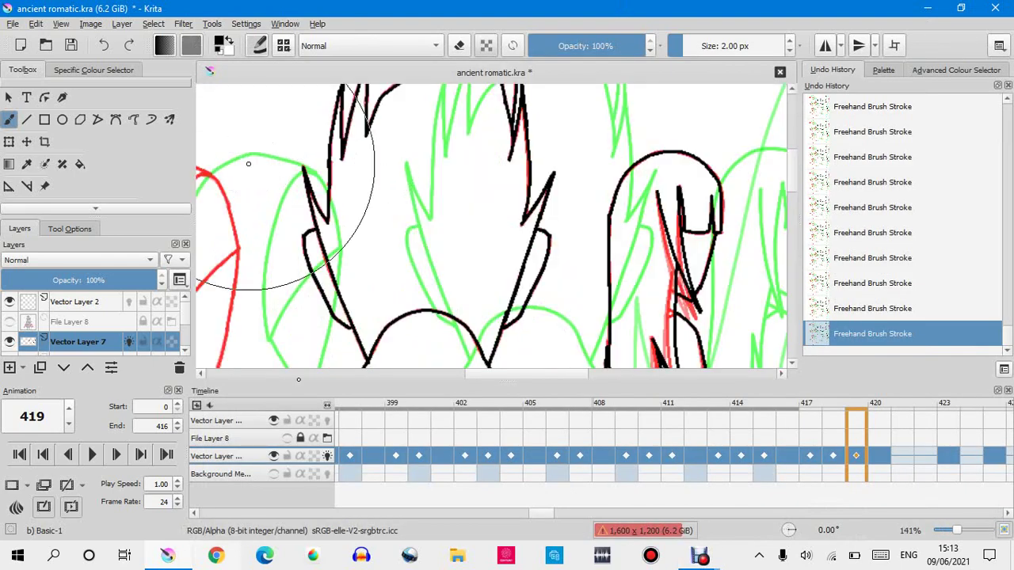
{"action": "scroll", "coordinate": [249, 219], "scroll_direction": "up", "scroll_amount": 8}
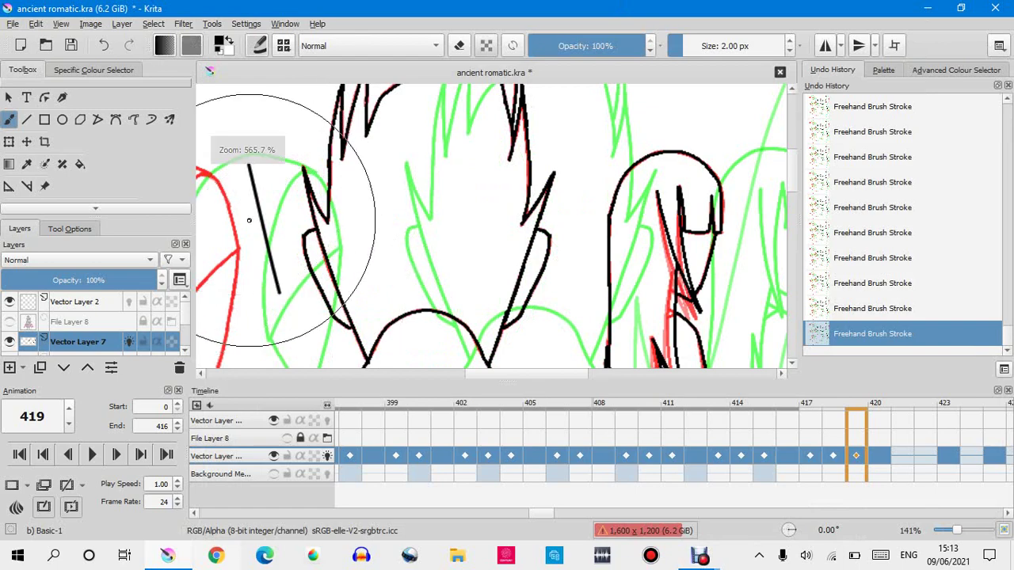
{"action": "left_click", "coordinate": [103, 46]}
Switch the brush preset to Basic tip default after trying Basic-5 Size and Basic-5 Size Opacity.
{"action": "left_click", "coordinate": [259, 46]}
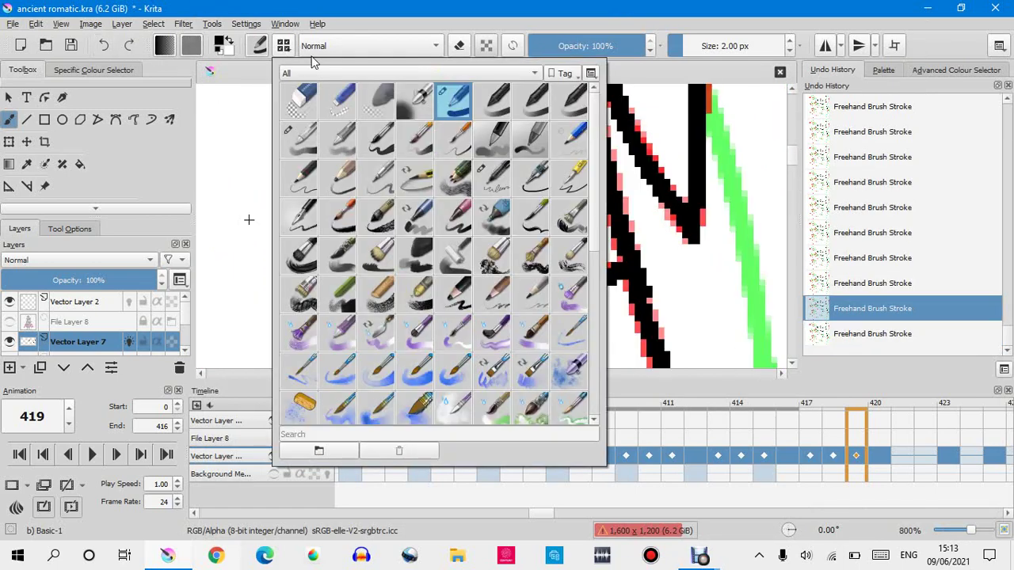
{"action": "left_click", "coordinate": [380, 141]}
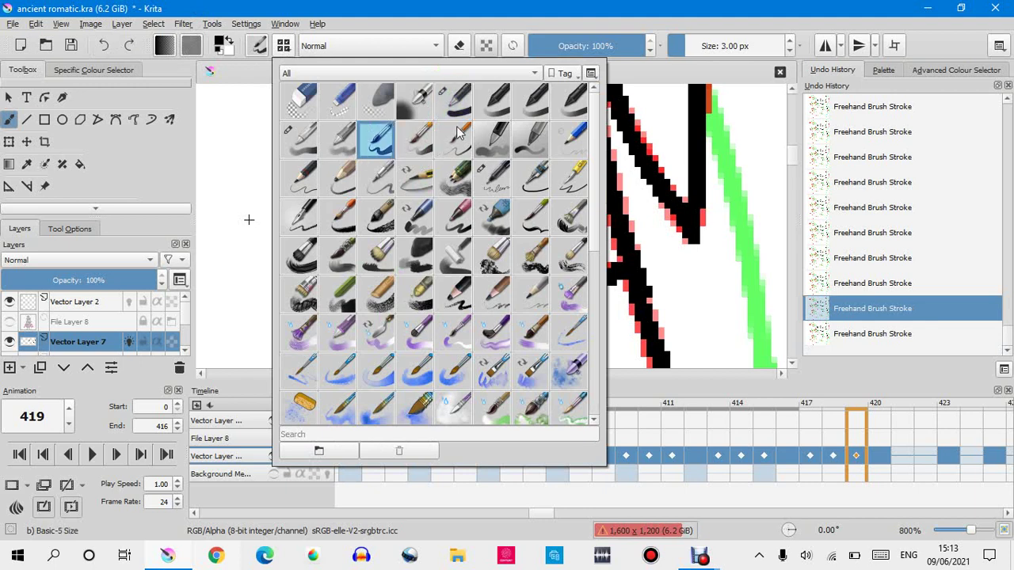
{"action": "left_click", "coordinate": [437, 149]}
{"action": "left_click", "coordinate": [430, 146]}
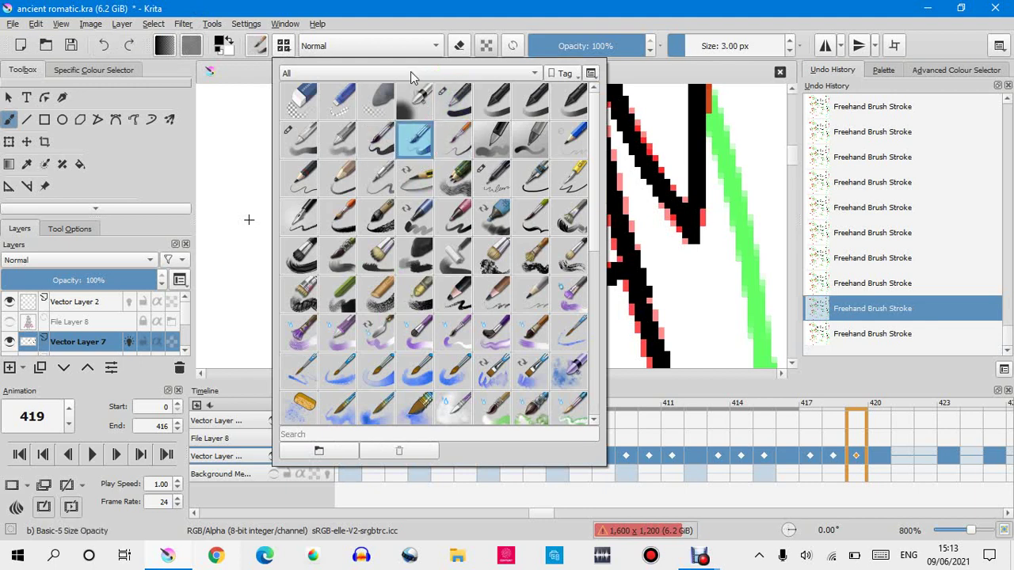
{"action": "left_click", "coordinate": [538, 139]}
{"action": "left_click", "coordinate": [289, 111]}
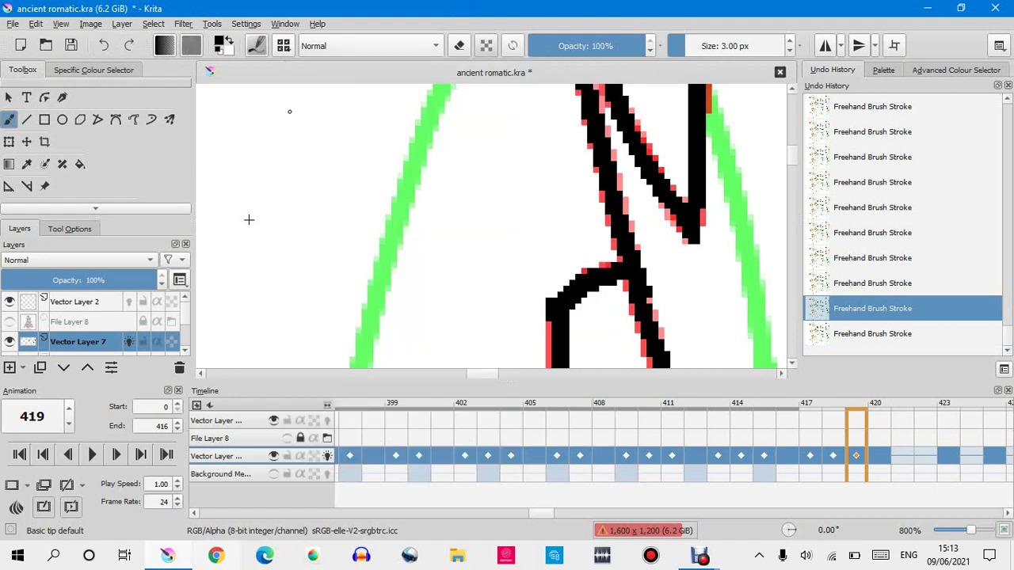
Draw a test line with the Basic tip default brush beside the central figure, inspect its edges and undo it.
{"action": "scroll", "coordinate": [288, 111], "scroll_direction": "down", "scroll_amount": 6}
{"action": "left_click_drag", "start_coordinate": [295, 121], "coordinate": [331, 219]}
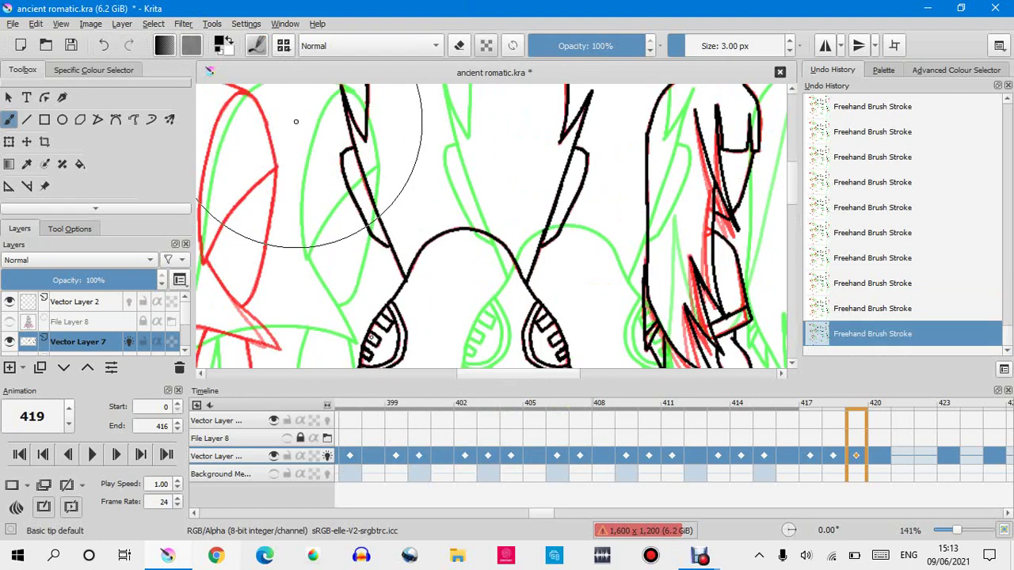
{"action": "scroll", "coordinate": [331, 219], "scroll_direction": "up", "scroll_amount": 10}
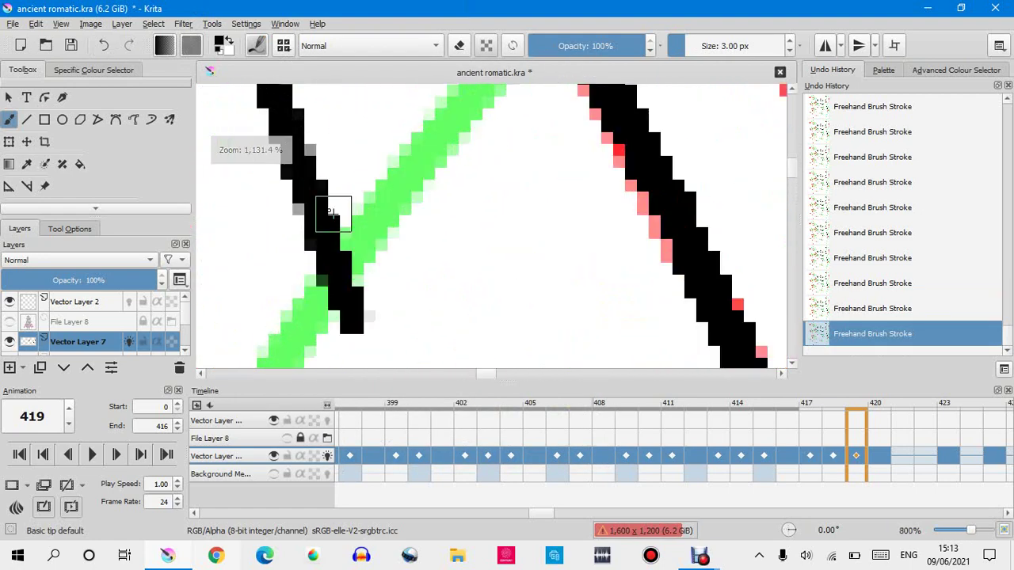
{"action": "key", "text": "ctrl+z"}
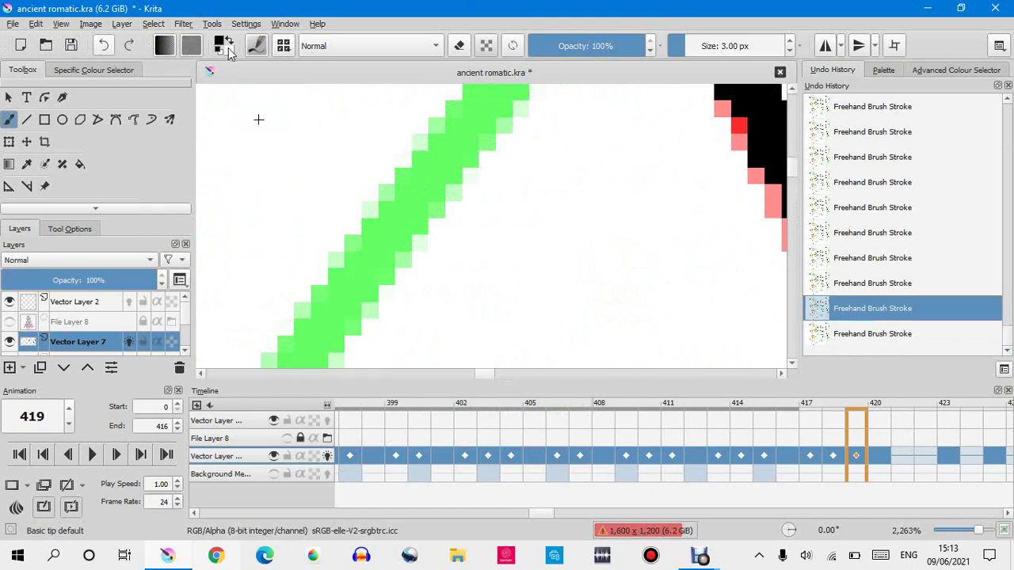
Set the mask type of the Basic tip default brush to Default.
{"action": "left_click", "coordinate": [259, 45]}
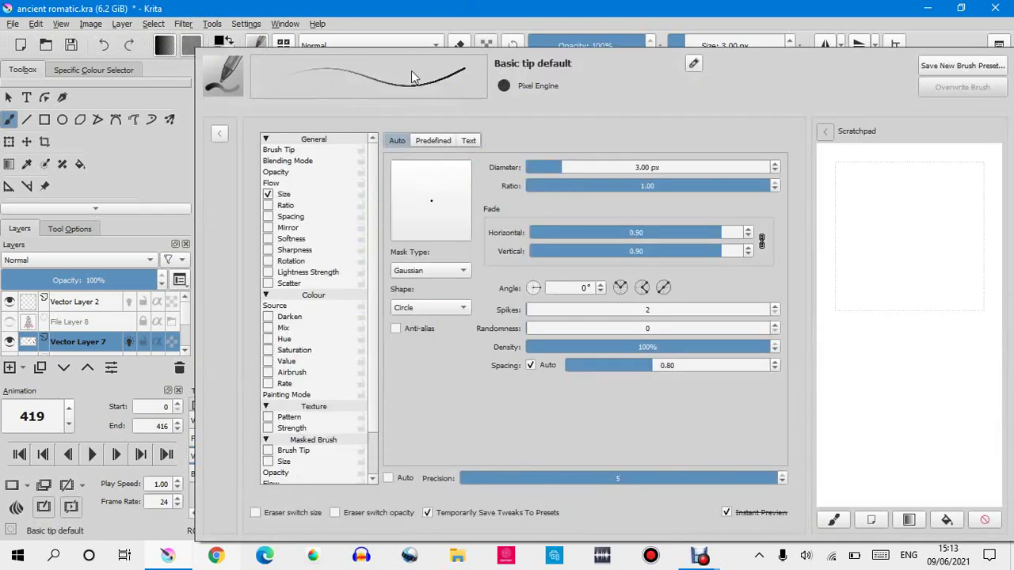
{"action": "scroll", "coordinate": [399, 270], "scroll_direction": "up", "scroll_amount": 1}
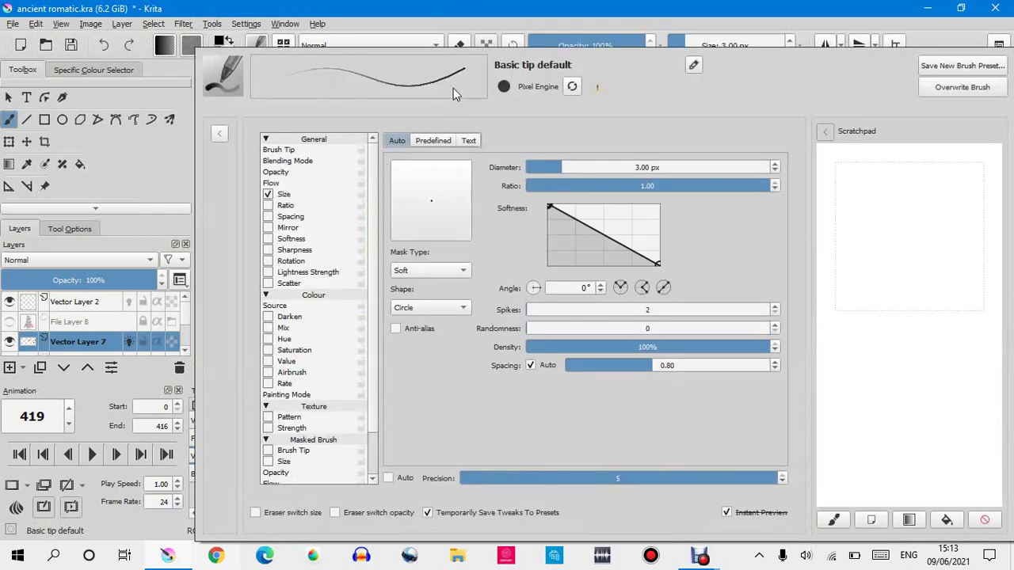
{"action": "scroll", "coordinate": [427, 276], "scroll_direction": "up", "scroll_amount": 1}
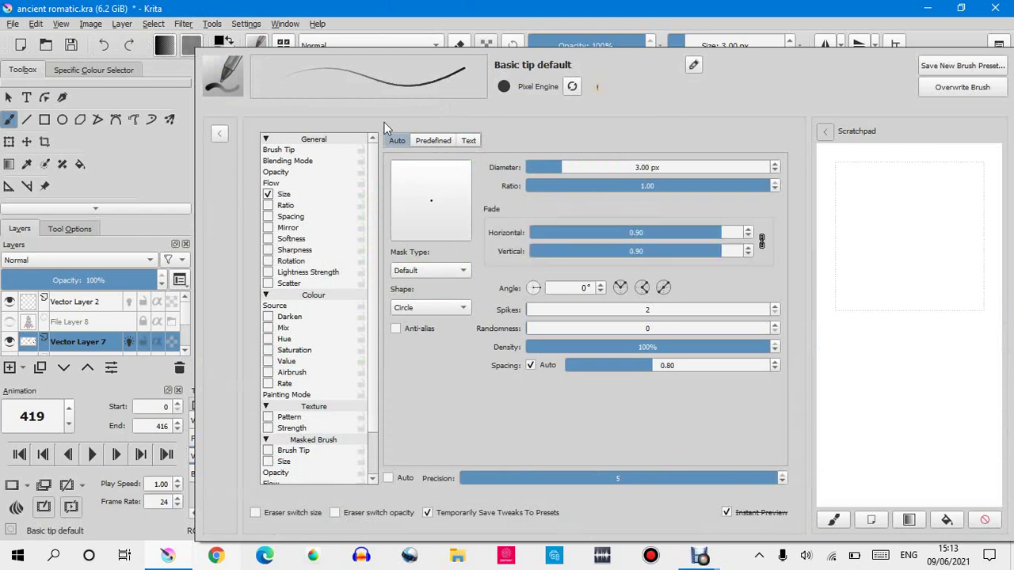
{"action": "left_click", "coordinate": [380, 14]}
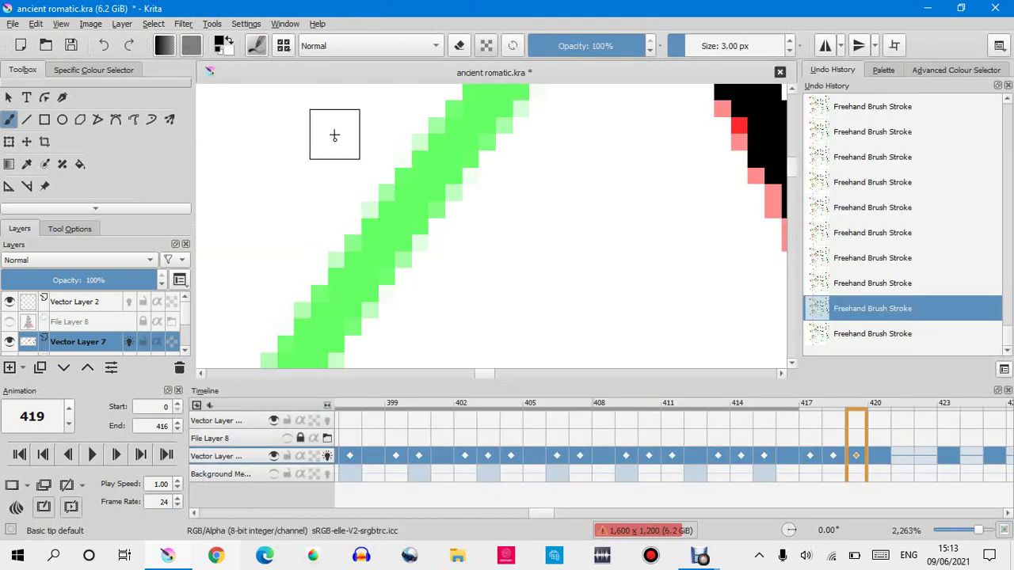
Draw a diagonal test line with the adjusted Basic tip default brush beside the central figure's hair, undo it and reopen the brush settings.
{"action": "left_click_drag", "start_coordinate": [335, 132], "coordinate": [506, 301]}
{"action": "scroll", "coordinate": [468, 226], "scroll_direction": "down", "scroll_amount": 9}
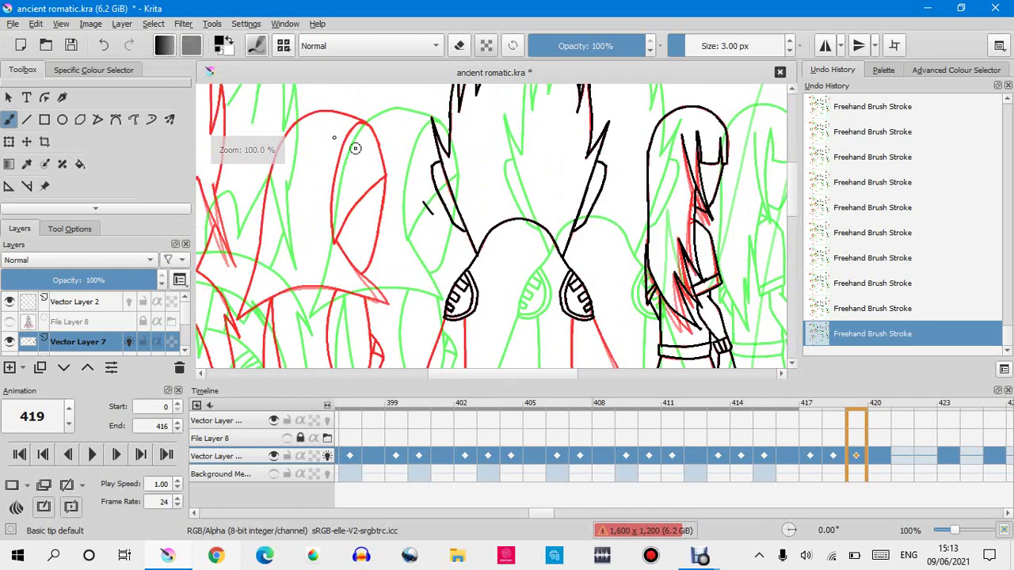
{"action": "left_click", "coordinate": [103, 45]}
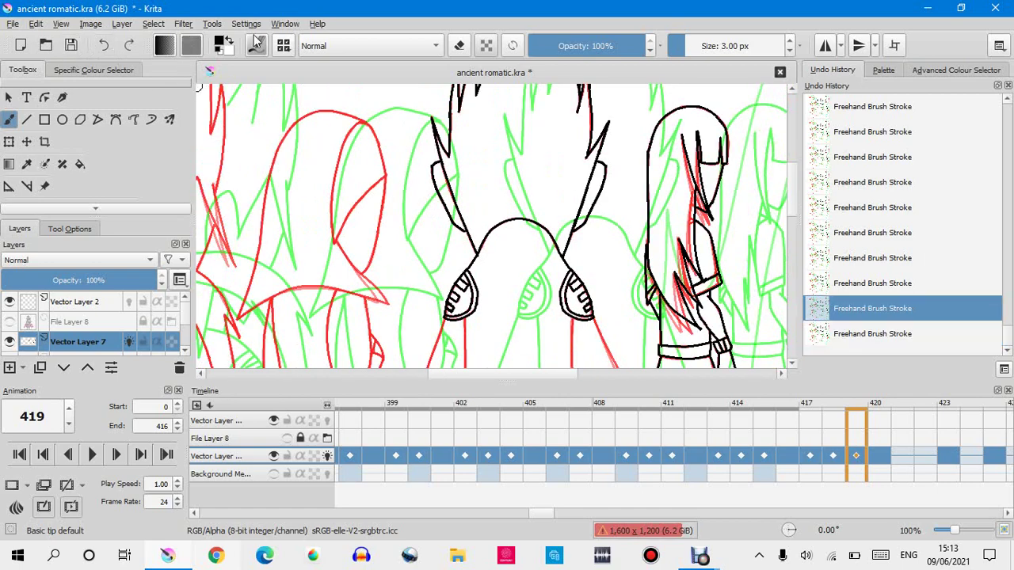
{"action": "left_click", "coordinate": [256, 45]}
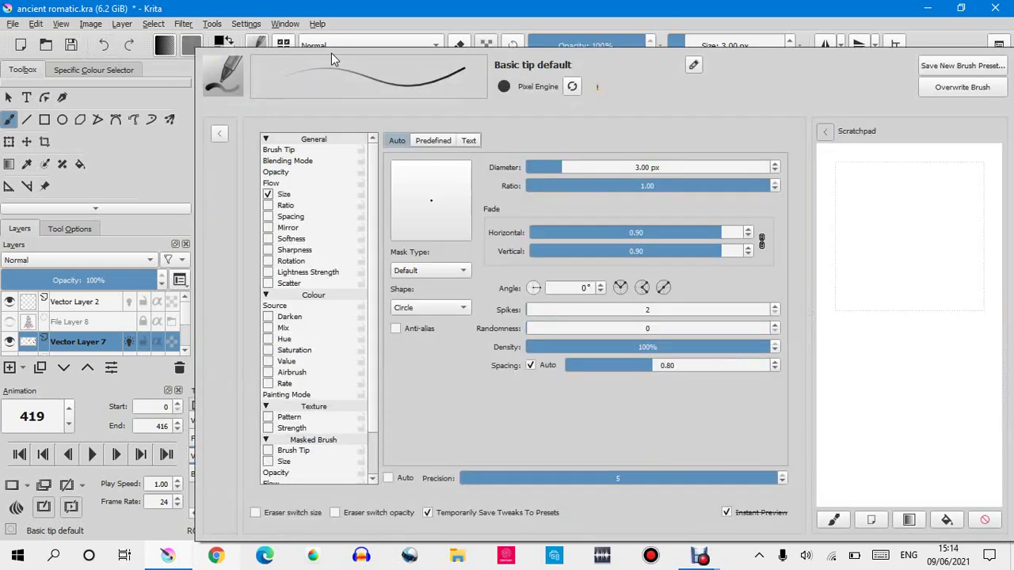
Switch the brush preset to Ink-2 Fineliner, draw a test line across the central figure's hair, inspect its edges and undo it.
{"action": "left_click", "coordinate": [286, 46]}
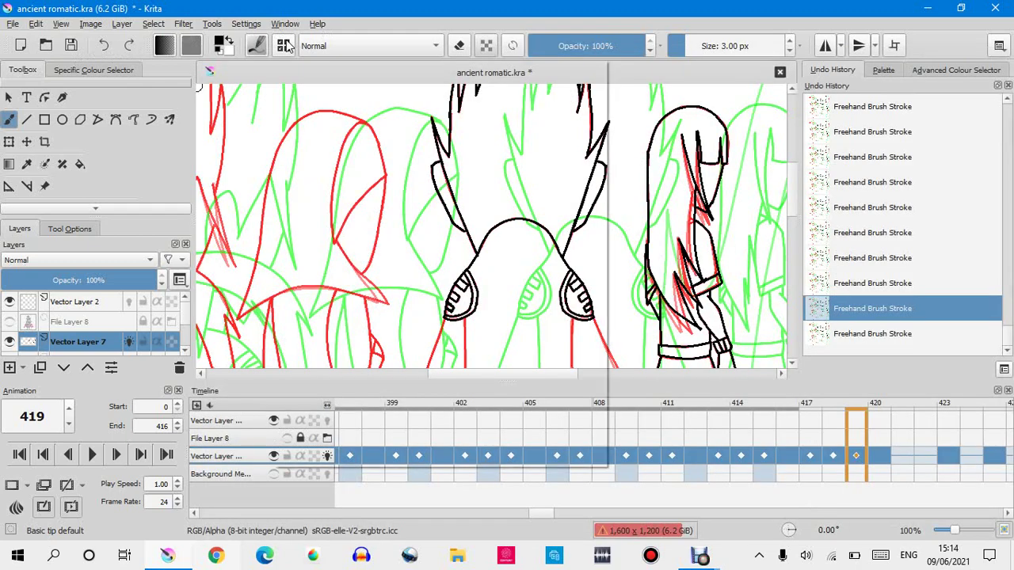
{"action": "left_click", "coordinate": [283, 45]}
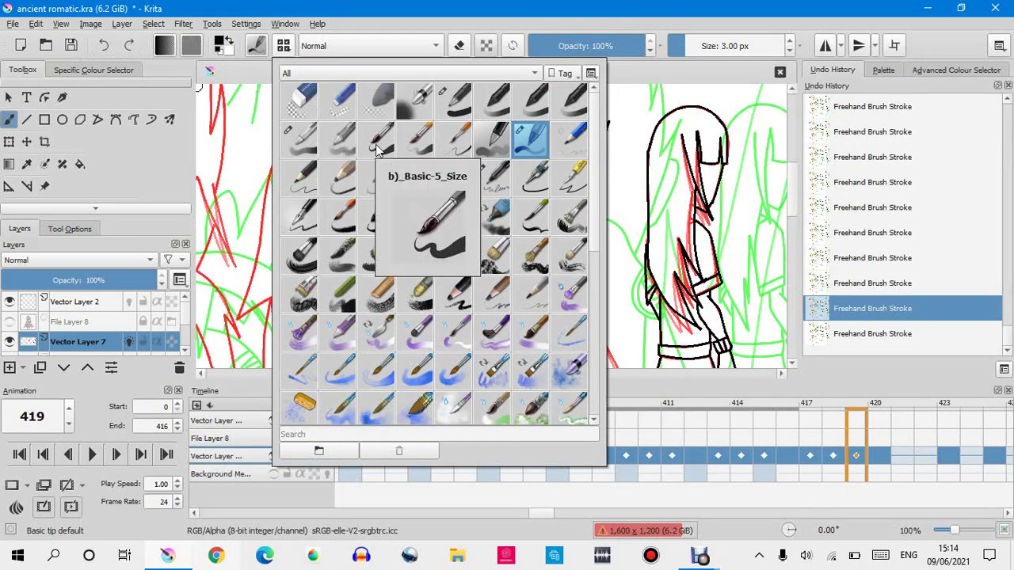
{"action": "left_click", "coordinate": [533, 184]}
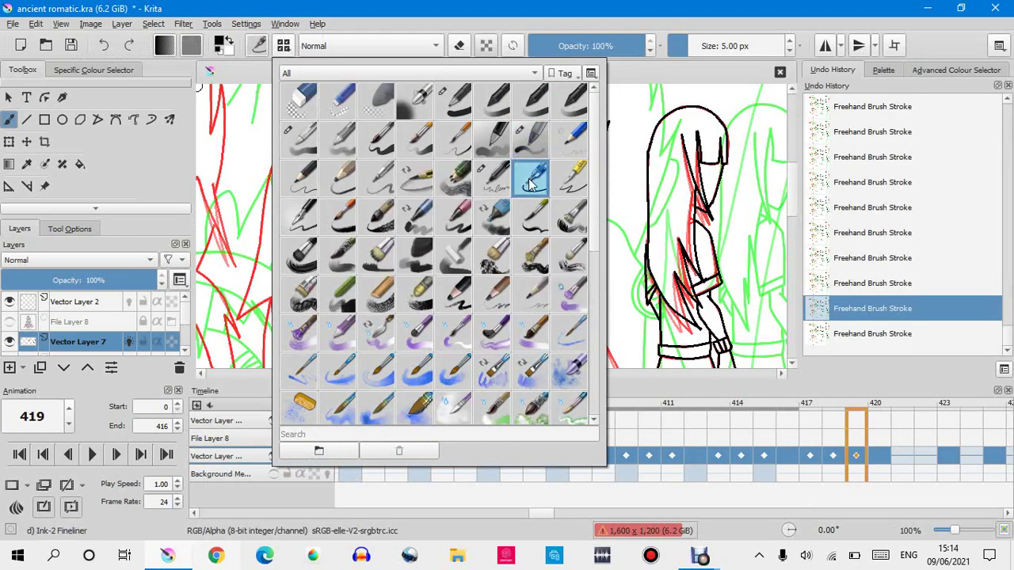
{"action": "left_click", "coordinate": [658, 20]}
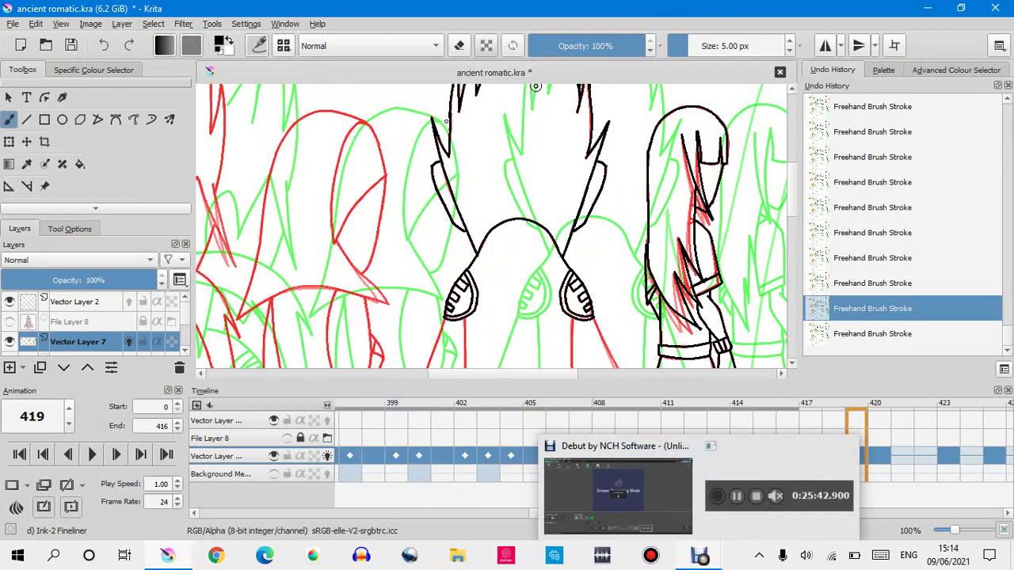
{"action": "mouse_move", "coordinate": [410, 161]}
{"action": "left_mouse_down"}
{"action": "mouse_move", "coordinate": [364, 161]}
{"action": "mouse_move", "coordinate": [554, 159]}
{"action": "left_mouse_up"}
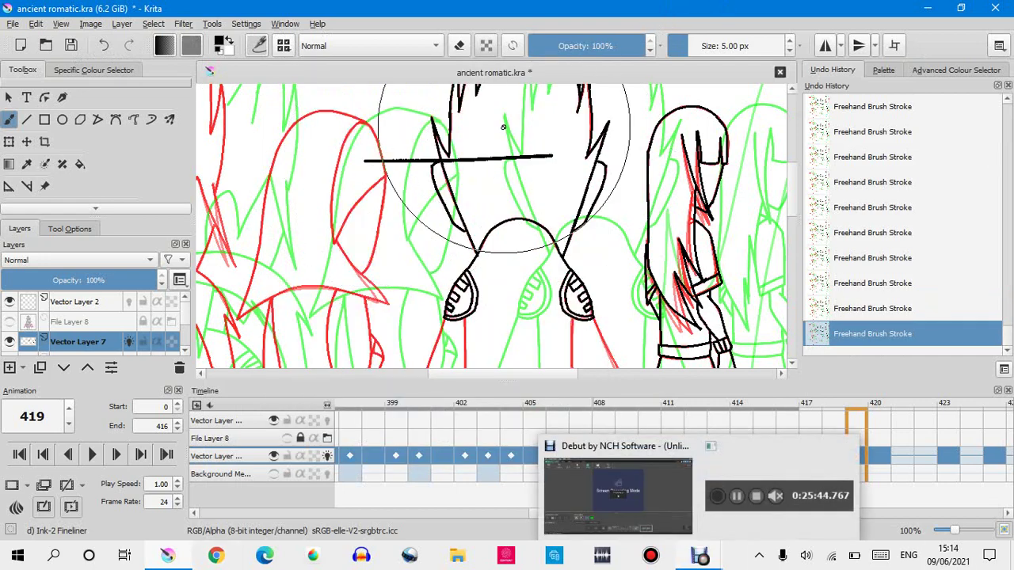
{"action": "scroll", "coordinate": [502, 129], "scroll_direction": "up", "scroll_amount": 4}
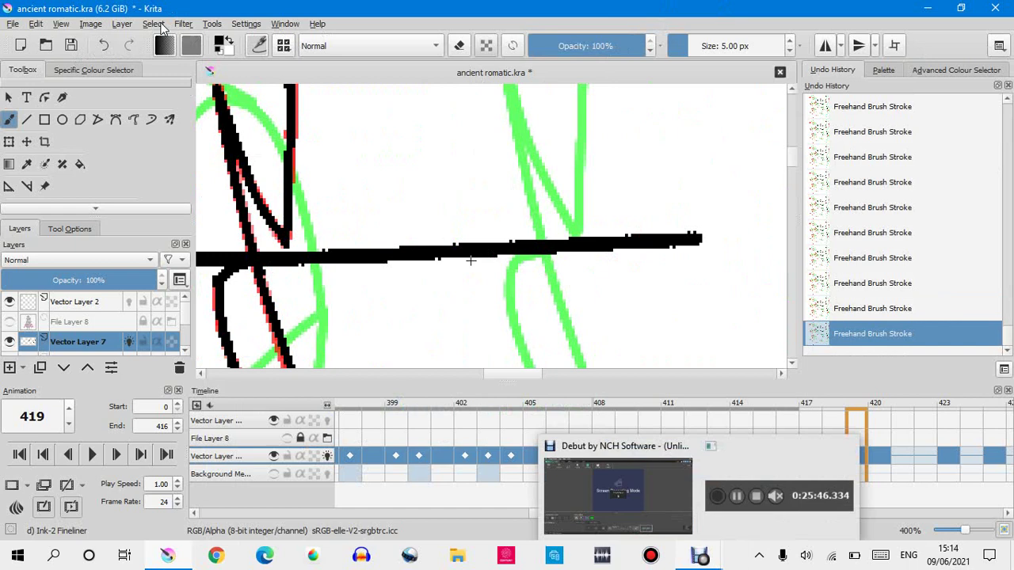
{"action": "left_click", "coordinate": [104, 45]}
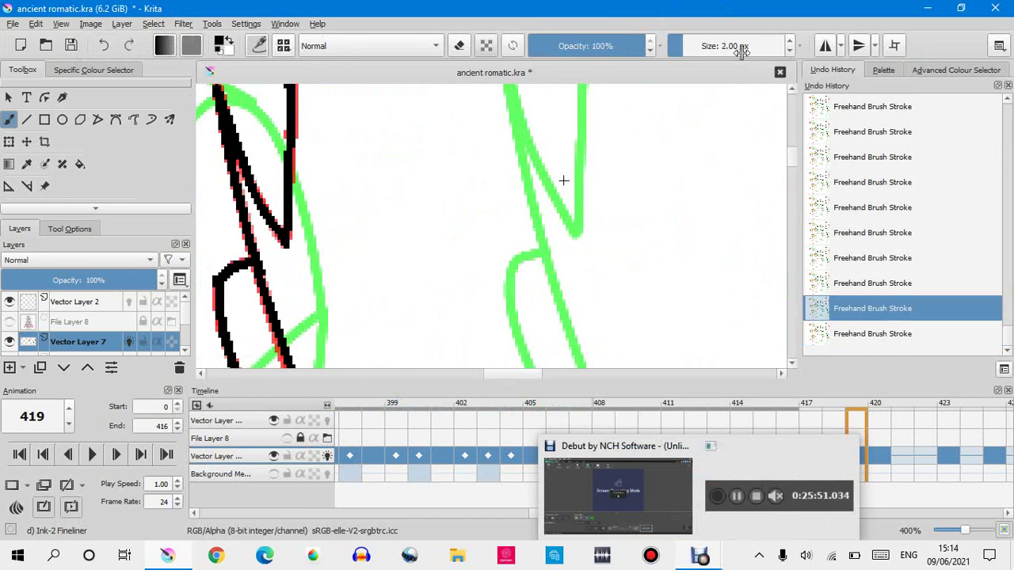
Set the Ink-2 Fineliner size to 3 px and try tracing the central figure's robe edge below the shoulder, undoing each attempt.
{"action": "scroll", "coordinate": [744, 50], "scroll_direction": "up", "scroll_amount": 1}
{"action": "scroll", "coordinate": [531, 90], "scroll_direction": "up", "scroll_amount": 3}
{"action": "scroll", "coordinate": [531, 90], "scroll_direction": "down", "scroll_amount": 12}
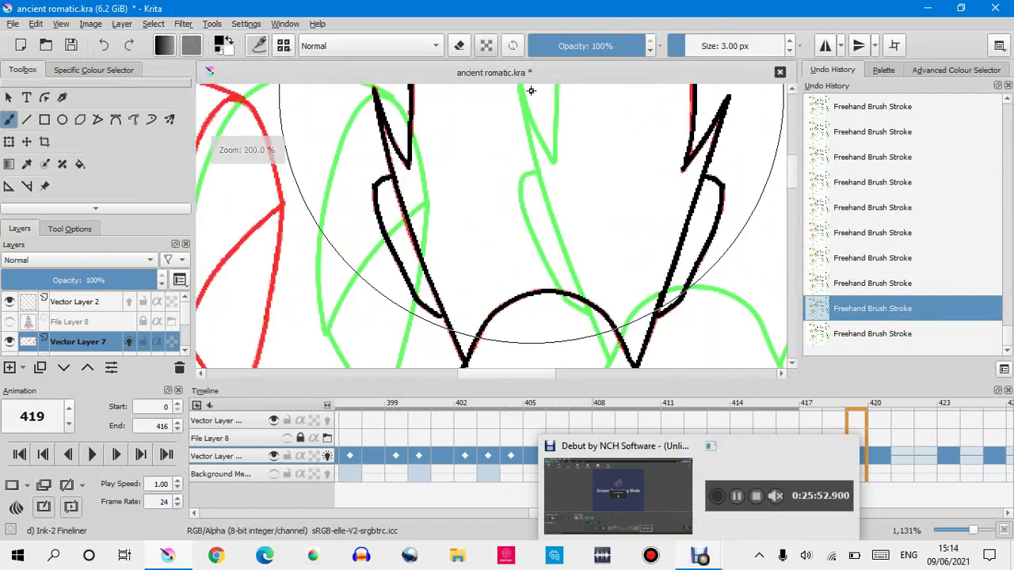
{"action": "scroll", "coordinate": [542, 144], "scroll_direction": "up", "scroll_amount": 4}
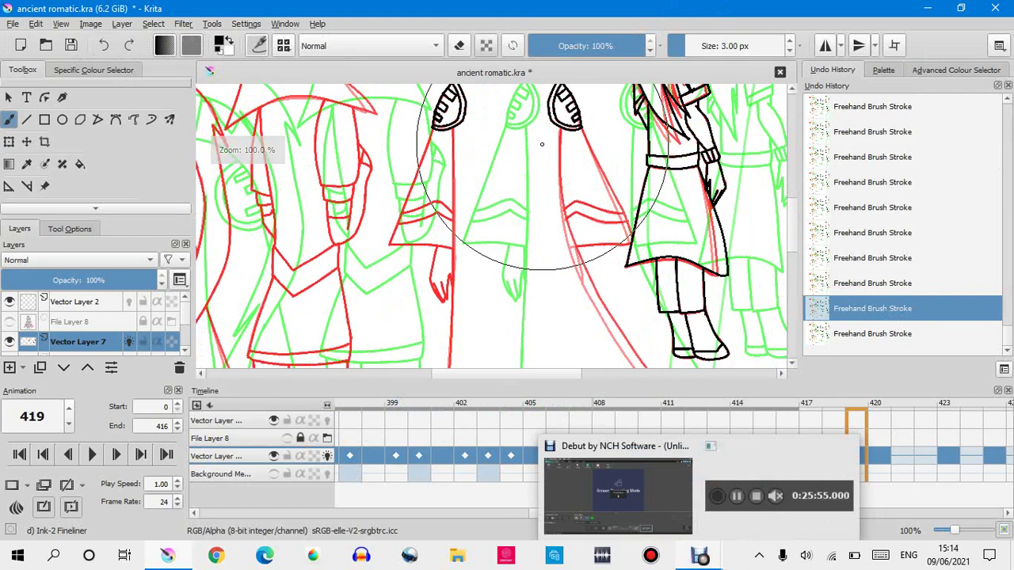
{"action": "scroll", "coordinate": [542, 143], "scroll_direction": "up", "scroll_amount": 1}
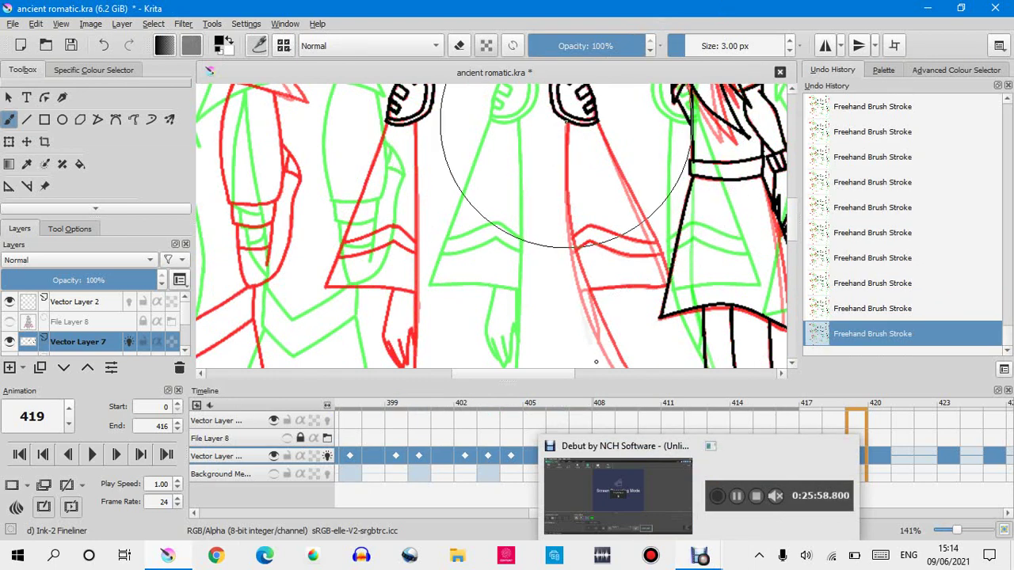
{"action": "mouse_move", "coordinate": [569, 128]}
{"action": "left_mouse_down"}
{"action": "mouse_move", "coordinate": [581, 256]}
{"action": "mouse_move", "coordinate": [605, 311]}
{"action": "mouse_move", "coordinate": [689, 366]}
{"action": "left_mouse_up"}
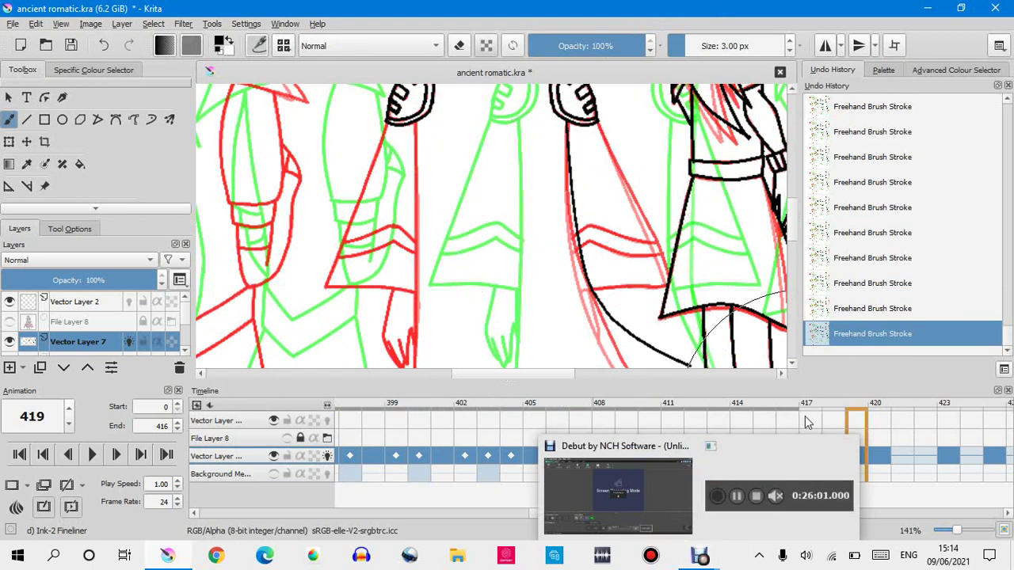
{"action": "left_click", "coordinate": [846, 309]}
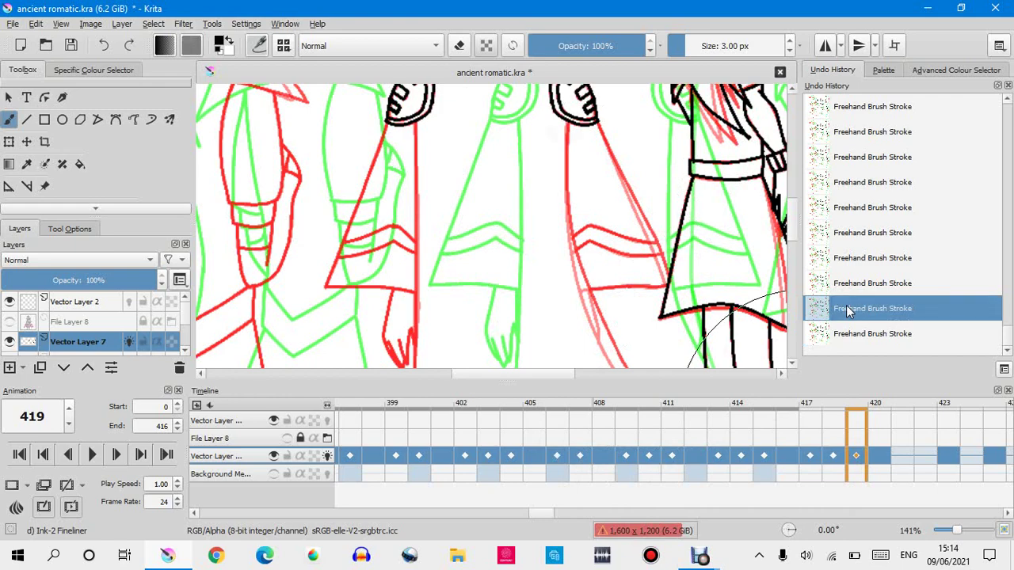
{"action": "left_click", "coordinate": [846, 333]}
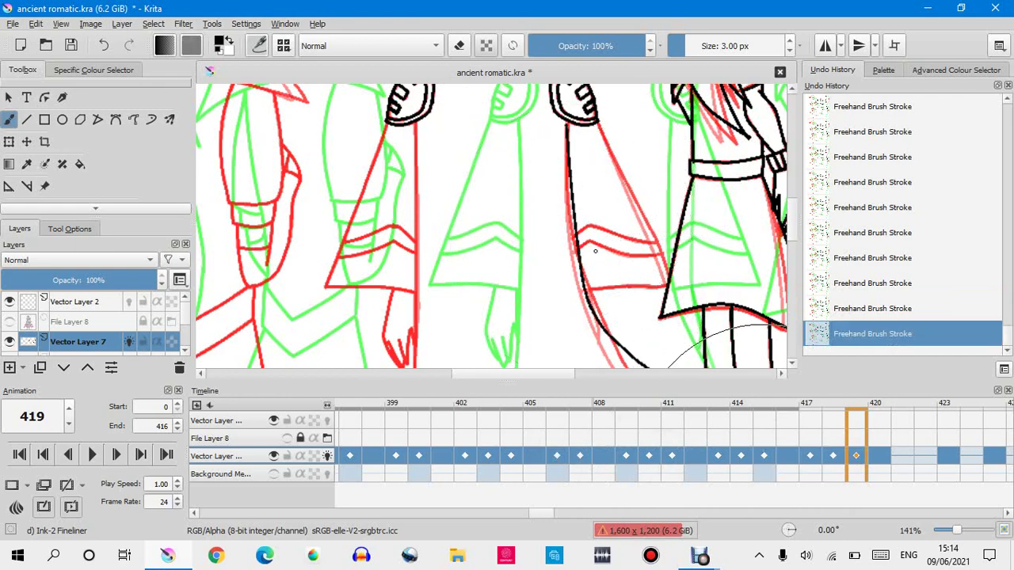
{"action": "scroll", "coordinate": [546, 214], "scroll_direction": "up", "scroll_amount": 4}
{"action": "scroll", "coordinate": [546, 215], "scroll_direction": "down", "scroll_amount": 4}
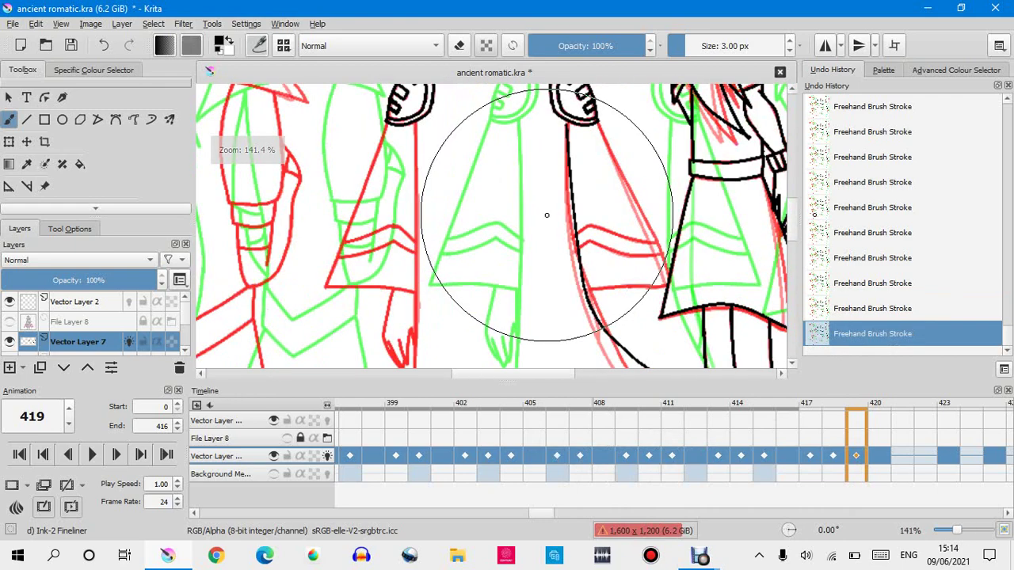
{"action": "left_click", "coordinate": [896, 308]}
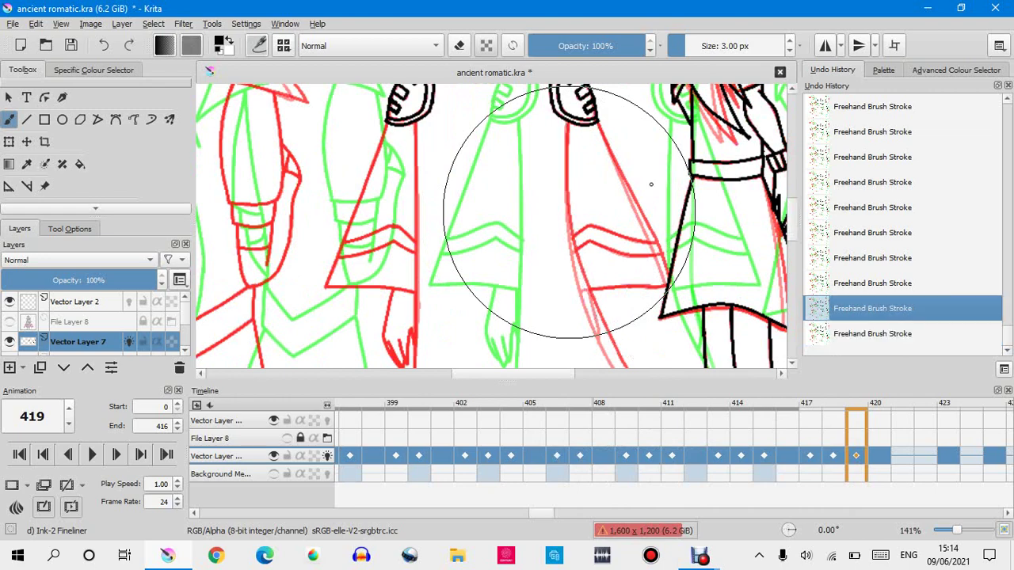
Switch the brush preset to Basic-5 Size.
{"action": "left_click", "coordinate": [261, 46]}
{"action": "left_click", "coordinate": [391, 24]}
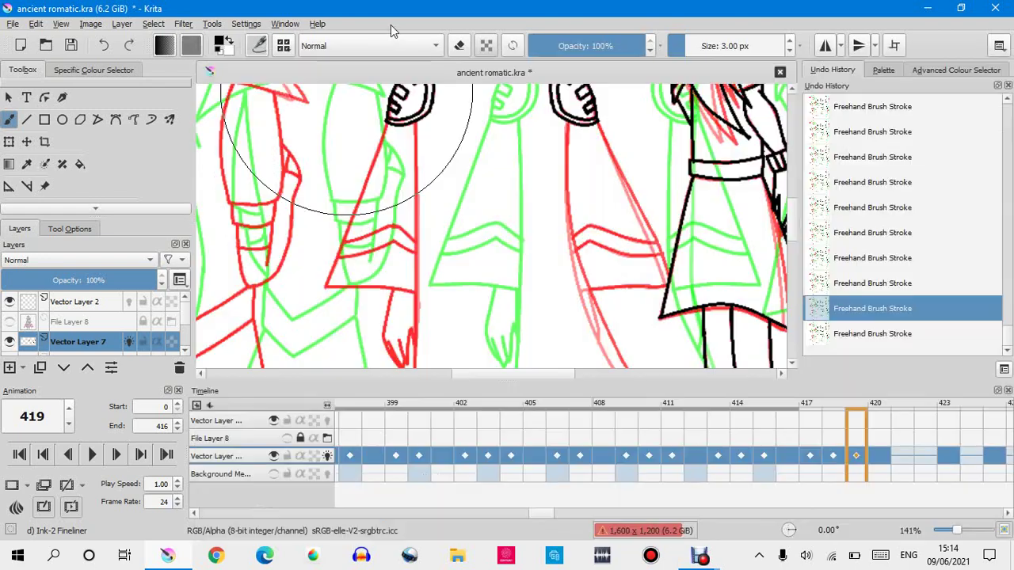
{"action": "left_click", "coordinate": [285, 49]}
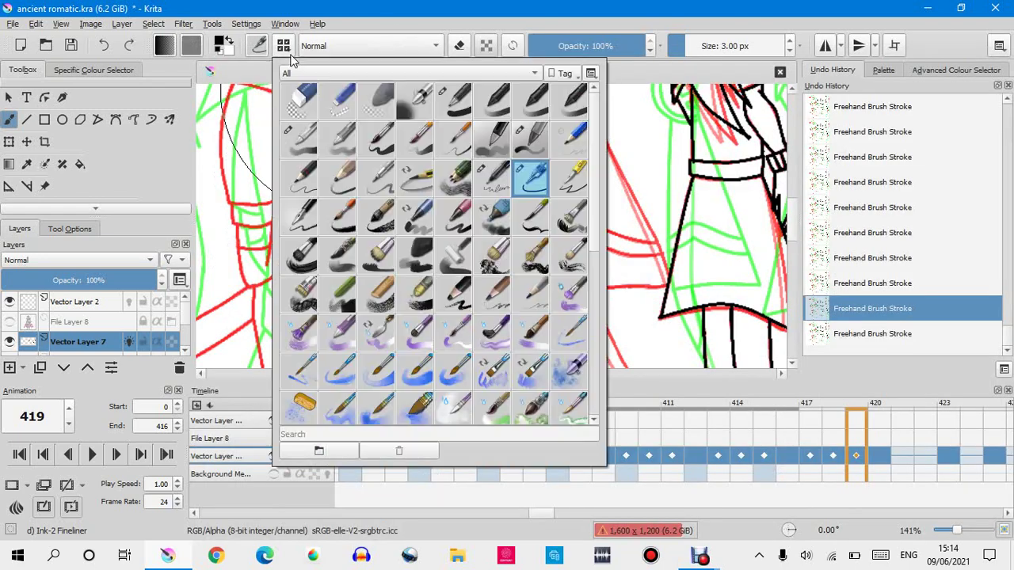
{"action": "left_click", "coordinate": [442, 138]}
{"action": "left_click", "coordinate": [377, 136]}
{"action": "left_click", "coordinate": [591, 23]}
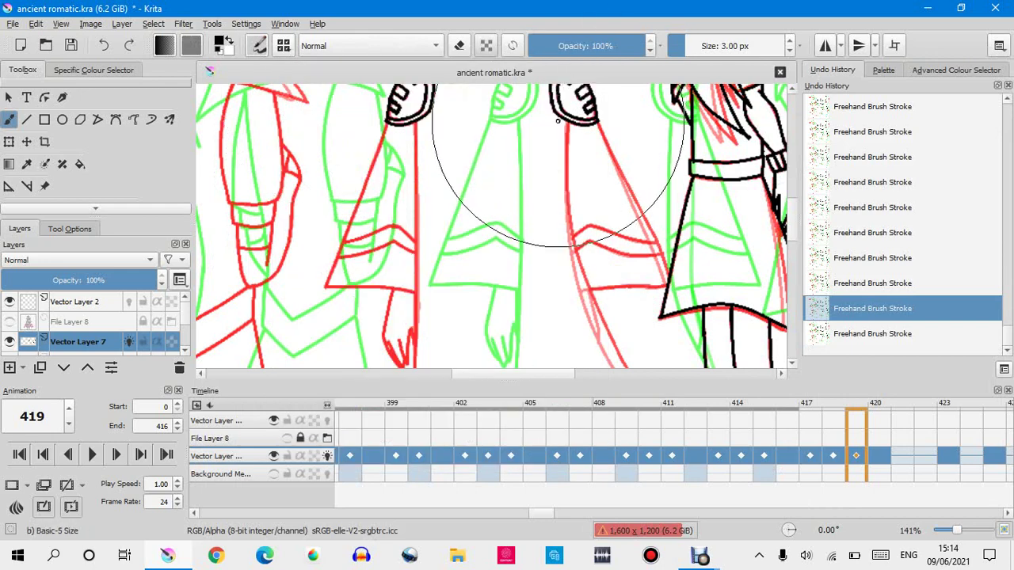
Trace the upper part of the central figure's robe edge in black from the shoulder emblem down past the sleeve, redrawing it once.
{"action": "key", "text": "ctrl+shift+z"}
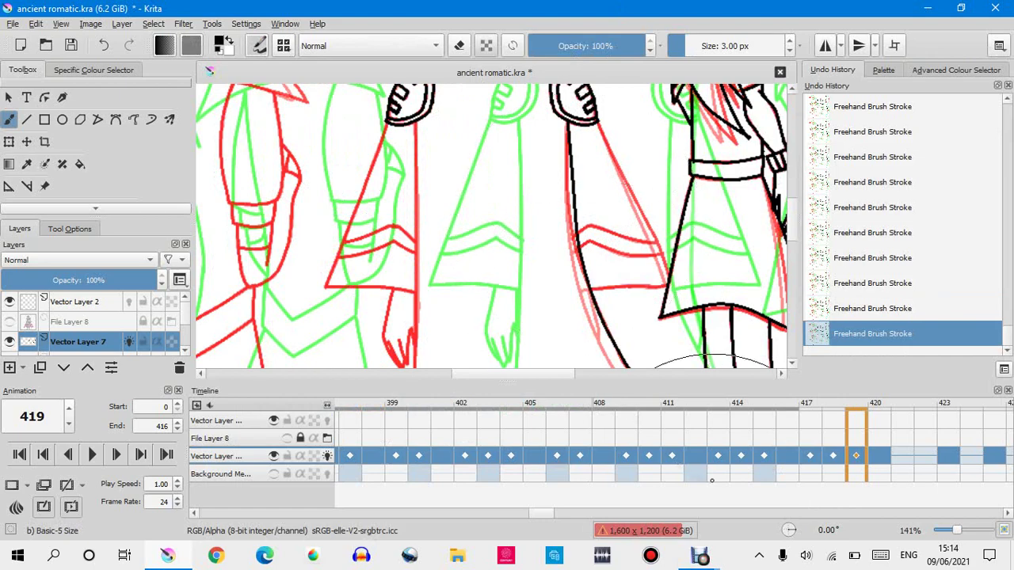
{"action": "left_click", "coordinate": [853, 310]}
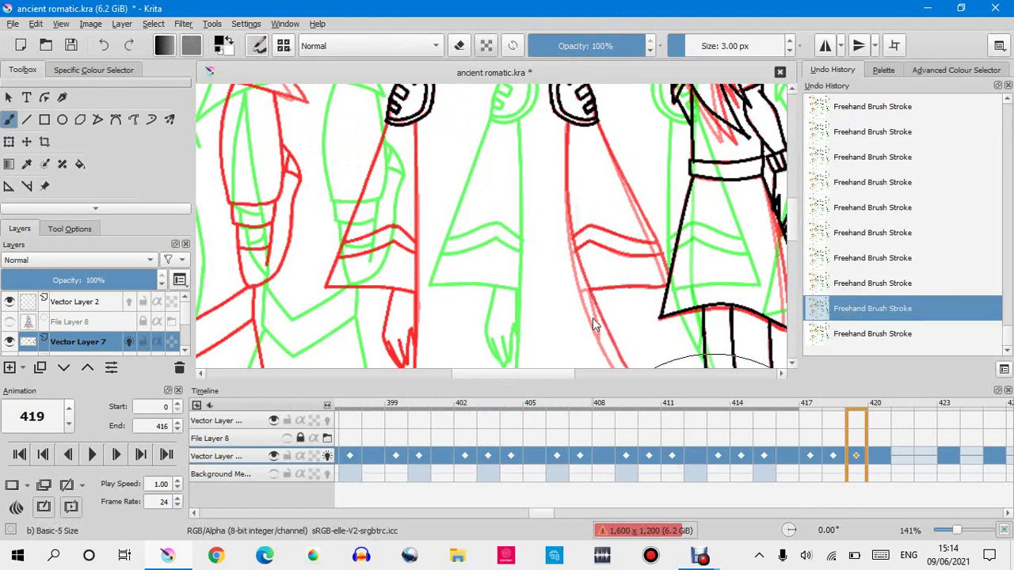
{"action": "key", "text": "ctrl+shift+z"}
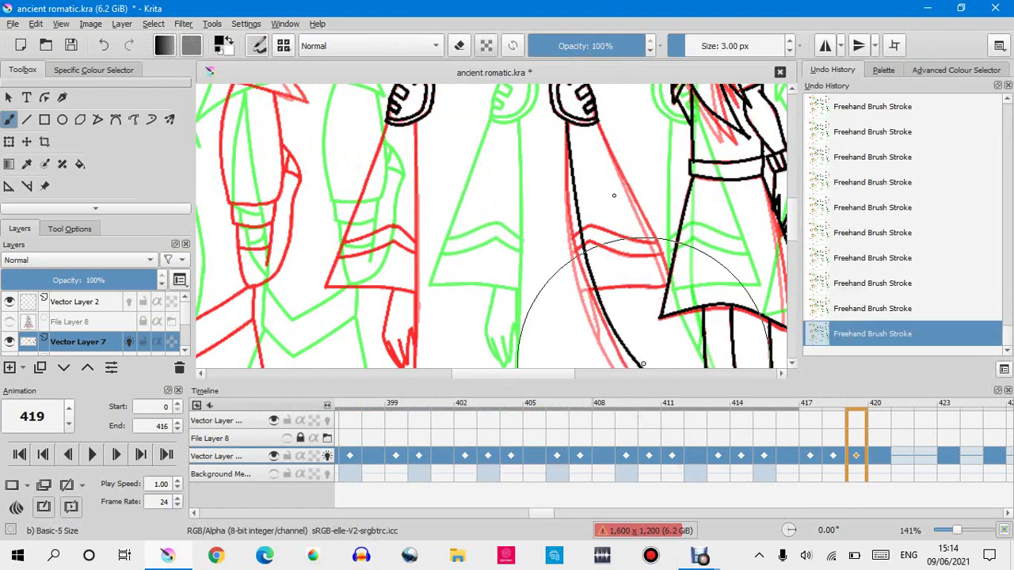
Continue the black robe edge from the end of the upper stroke down toward the hem, undoing and redrawing it until it runs smoothly.
{"action": "scroll", "coordinate": [626, 206], "scroll_direction": "down", "scroll_amount": 5}
{"action": "scroll", "coordinate": [638, 235], "scroll_direction": "up", "scroll_amount": 5}
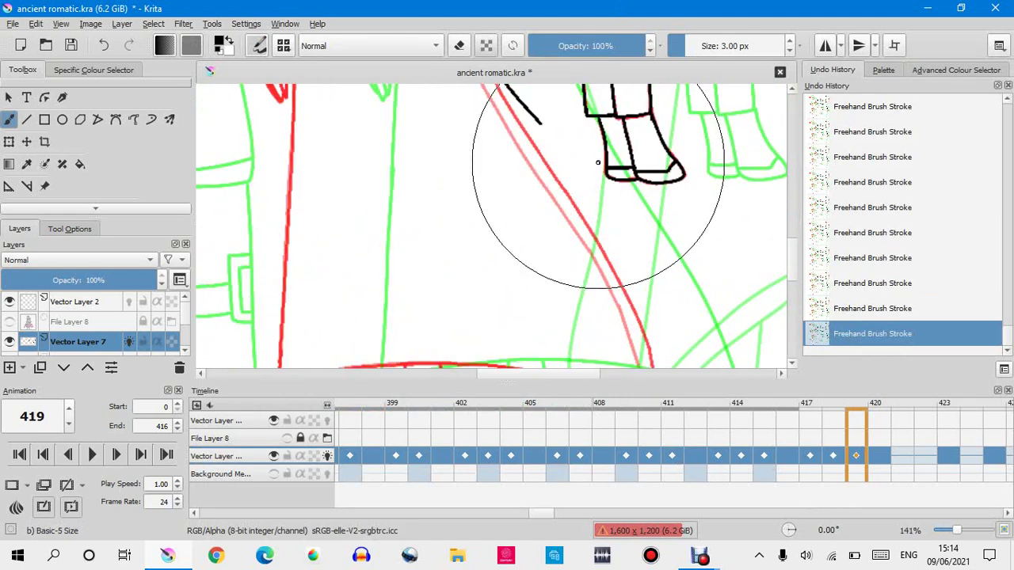
{"action": "left_click_drag", "start_coordinate": [541, 123], "coordinate": [626, 333]}
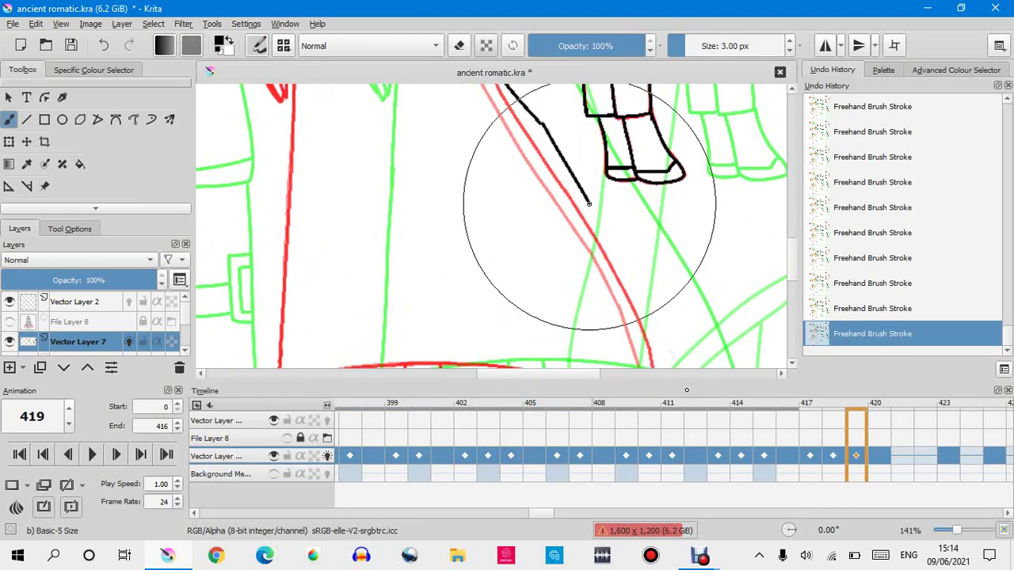
{"action": "left_click", "coordinate": [839, 309]}
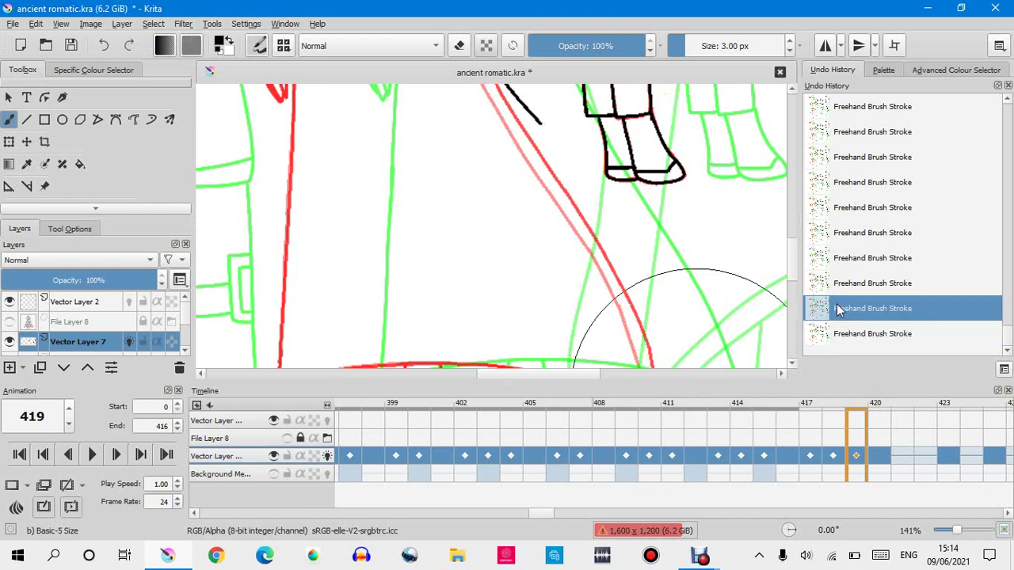
{"action": "left_click_drag", "start_coordinate": [542, 124], "coordinate": [633, 300]}
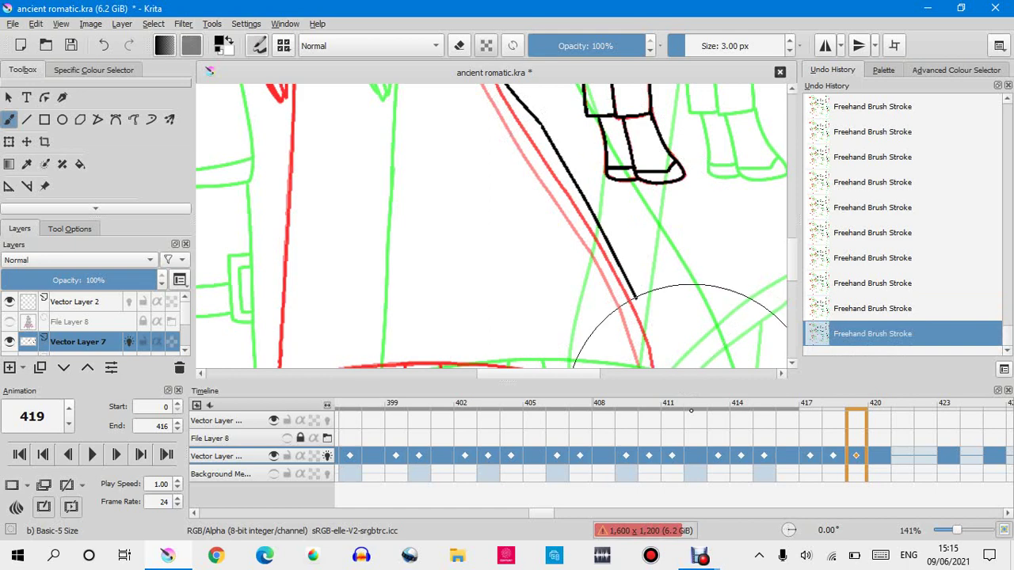
{"action": "left_click", "coordinate": [830, 310]}
{"action": "mouse_move", "coordinate": [542, 124]}
{"action": "left_mouse_down"}
{"action": "mouse_move", "coordinate": [586, 222]}
{"action": "mouse_move", "coordinate": [661, 335]}
{"action": "mouse_move", "coordinate": [697, 496]}
{"action": "left_mouse_up"}
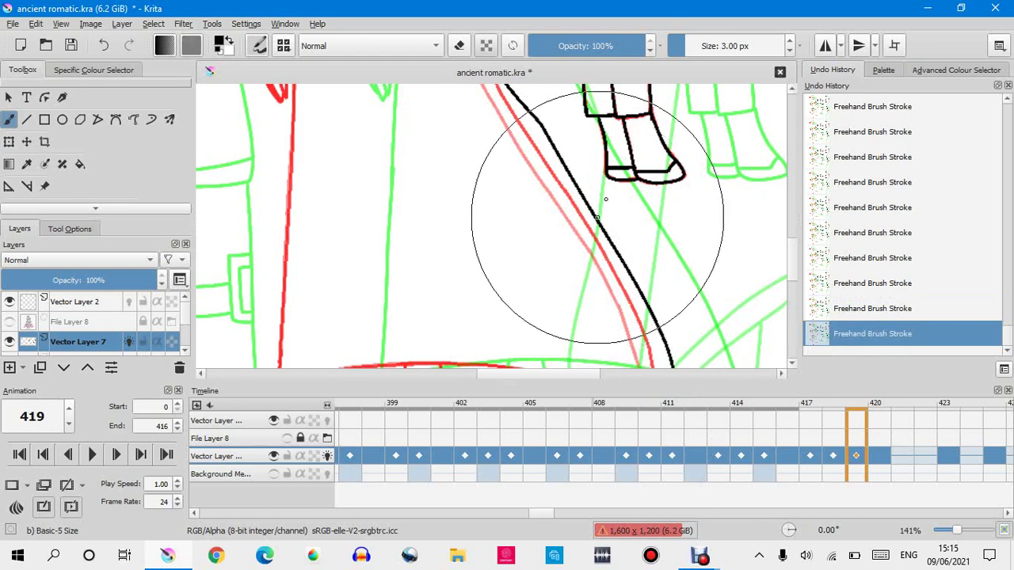
Try extending the central figure's robe edge to the hem with two short black strokes, then undo both.
{"action": "scroll", "coordinate": [600, 193], "scroll_direction": "down", "scroll_amount": 2}
{"action": "scroll", "coordinate": [624, 262], "scroll_direction": "up", "scroll_amount": 2}
{"action": "scroll", "coordinate": [623, 268], "scroll_direction": "up", "scroll_amount": 4}
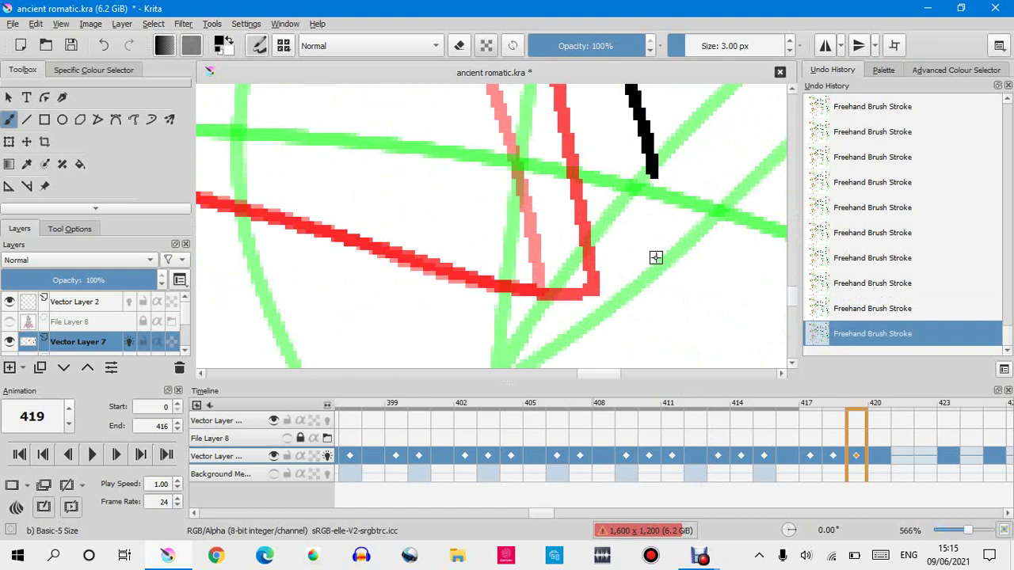
{"action": "left_click_drag", "start_coordinate": [647, 296], "coordinate": [649, 222]}
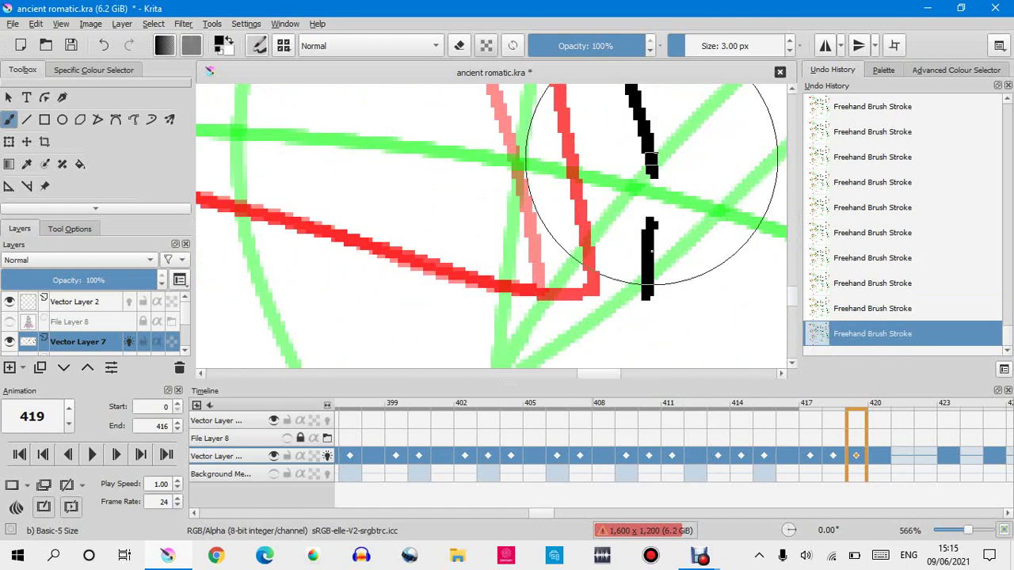
{"action": "left_click_drag", "start_coordinate": [650, 176], "coordinate": [646, 225]}
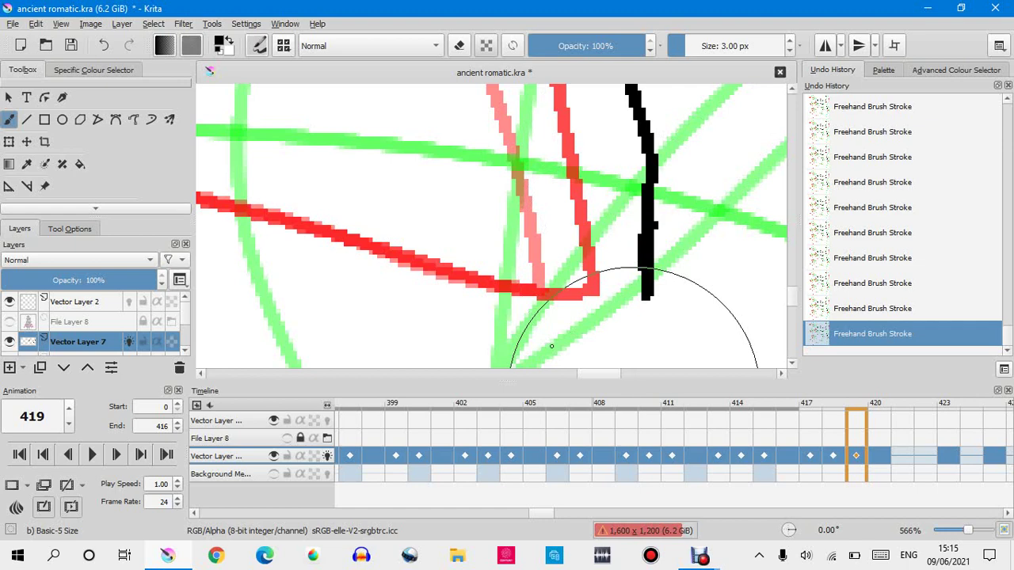
{"action": "scroll", "coordinate": [551, 346], "scroll_direction": "down", "scroll_amount": 3}
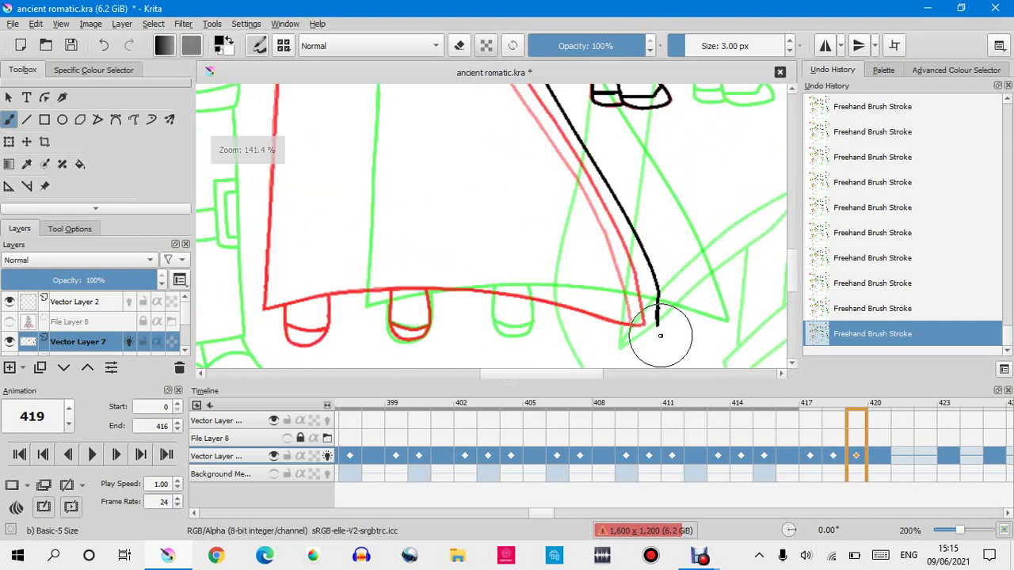
{"action": "scroll", "coordinate": [659, 336], "scroll_direction": "down", "scroll_amount": 2}
{"action": "left_click", "coordinate": [864, 303]}
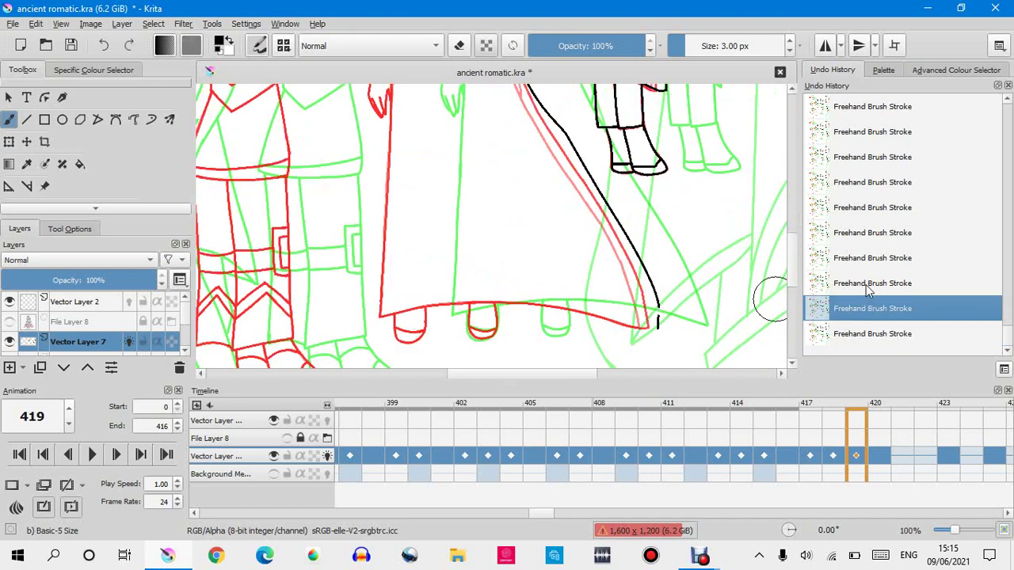
{"action": "left_click", "coordinate": [866, 284]}
Extend the central figure's right robe edge in black down to the hem corner, following the slant of the existing line.
{"action": "scroll", "coordinate": [681, 338], "scroll_direction": "up", "scroll_amount": 5}
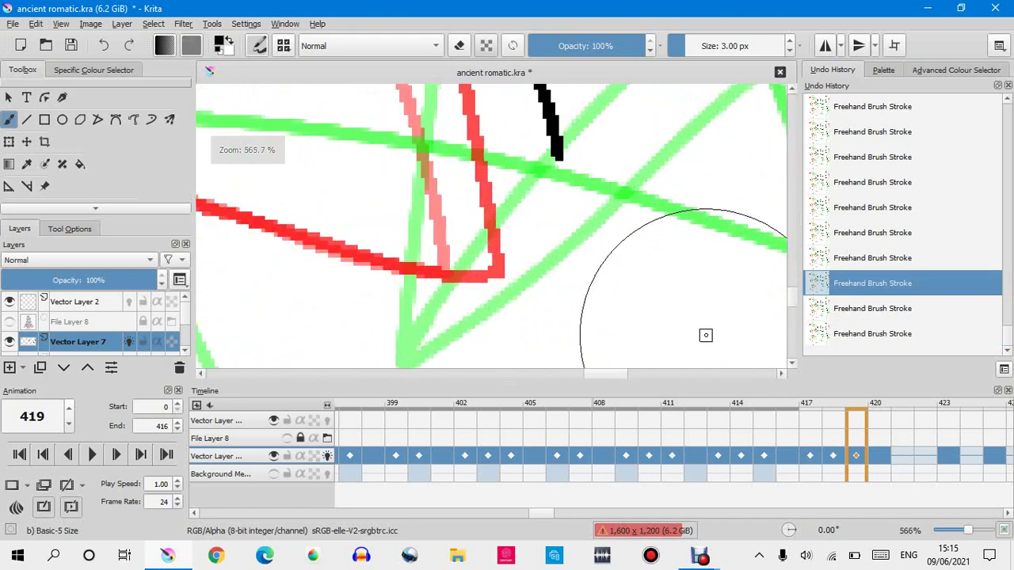
{"action": "key", "text": "ctrl+shift+z"}
{"action": "key", "text": "ctrl+shift+z"}
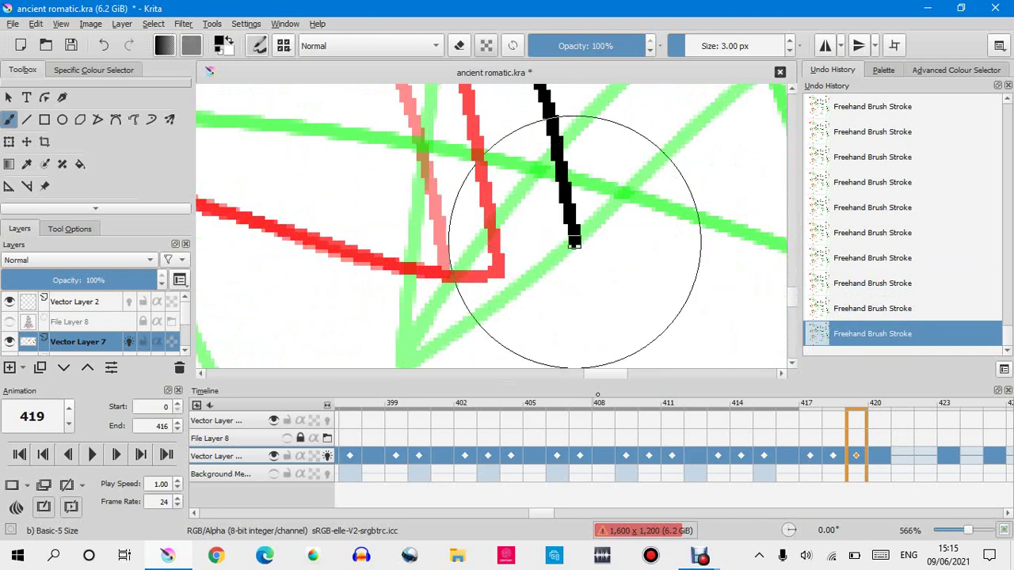
{"action": "left_click_drag", "start_coordinate": [574, 244], "coordinate": [582, 292]}
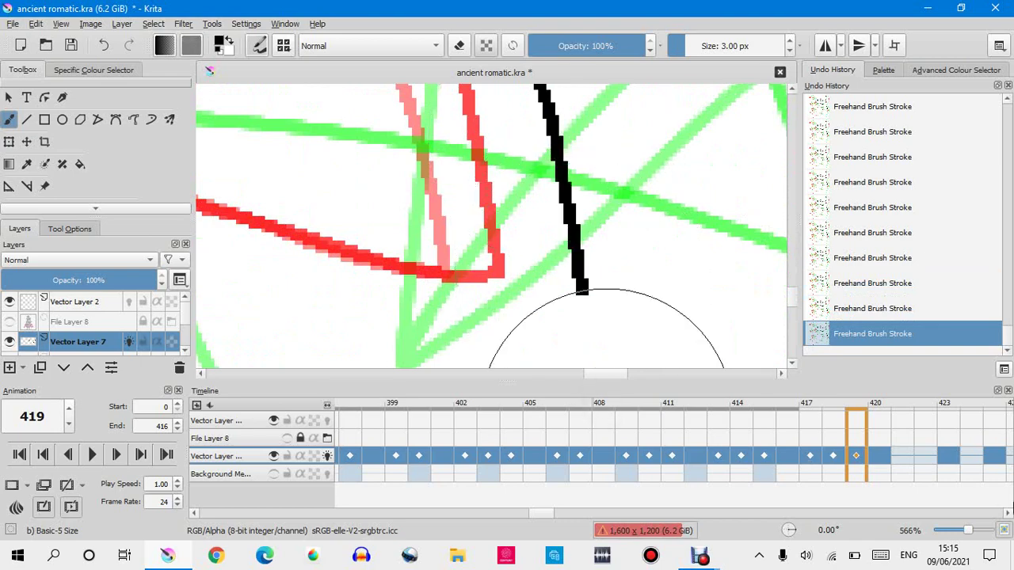
{"action": "scroll", "coordinate": [641, 322], "scroll_direction": "down", "scroll_amount": 8}
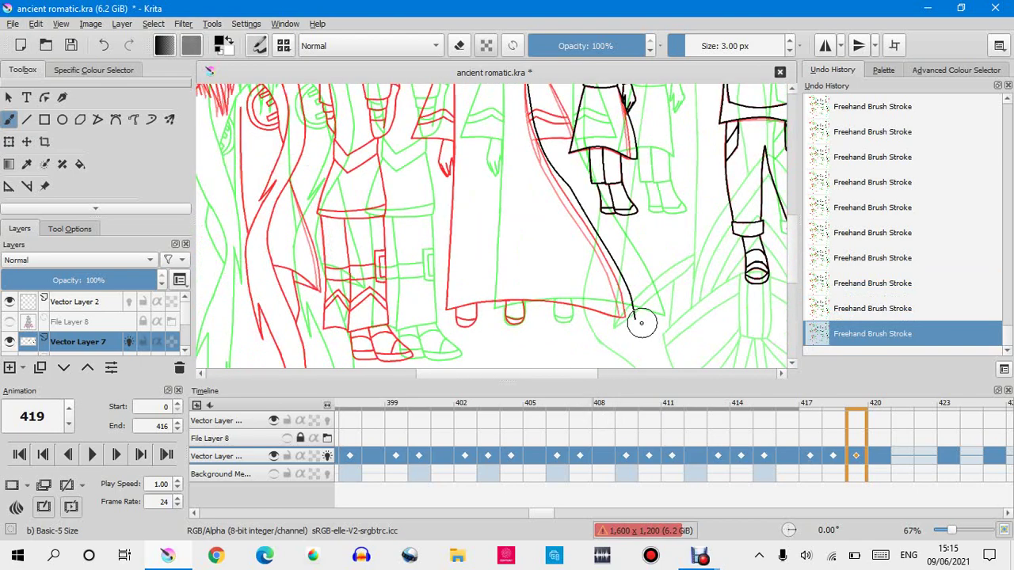
{"action": "scroll", "coordinate": [641, 322], "scroll_direction": "down", "scroll_amount": 1}
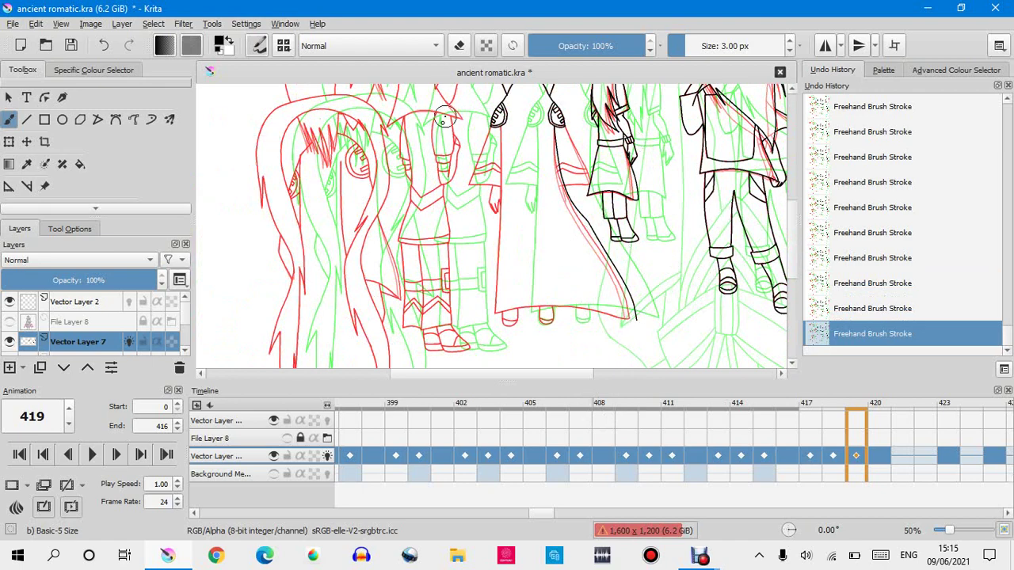
Try tracing the robe's left edge in black from beneath the left shoulder emblem down past the sleeve, undoing each attempt.
{"action": "scroll", "coordinate": [488, 131], "scroll_direction": "up", "scroll_amount": 2}
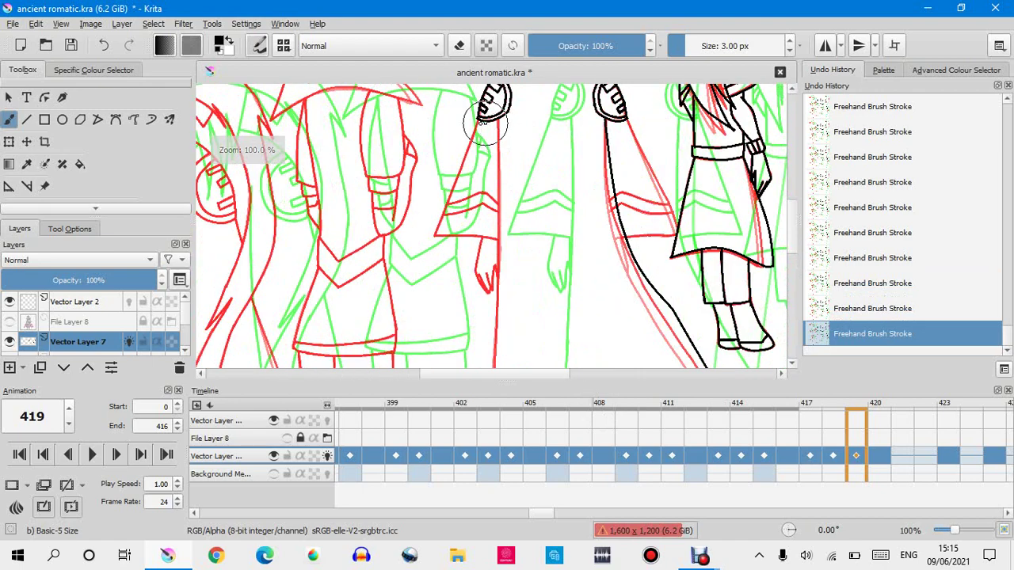
{"action": "scroll", "coordinate": [489, 127], "scroll_direction": "up", "scroll_amount": 2}
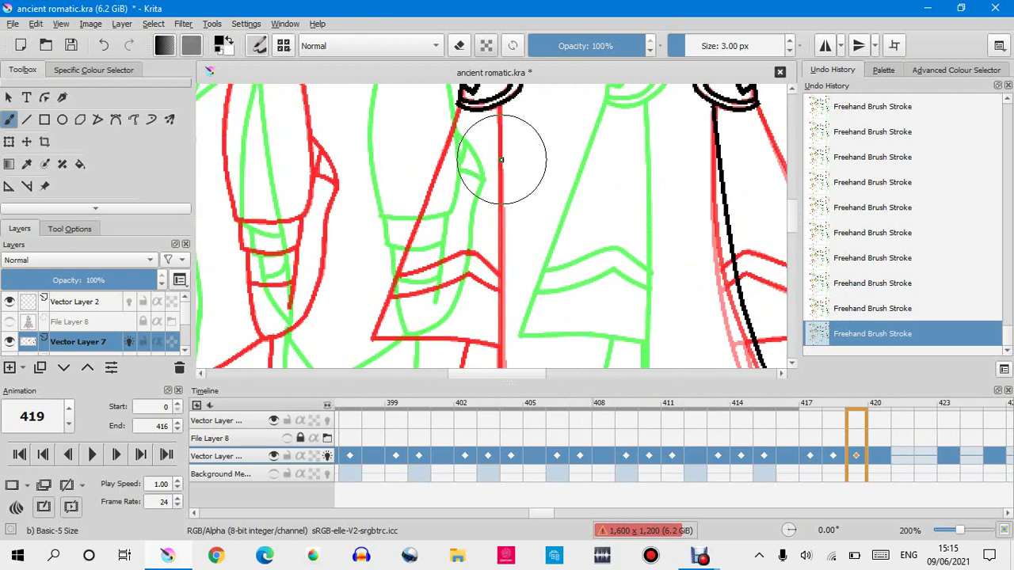
{"action": "scroll", "coordinate": [497, 150], "scroll_direction": "up", "scroll_amount": 1}
{"action": "scroll", "coordinate": [502, 159], "scroll_direction": "down", "scroll_amount": 1}
{"action": "left_click_drag", "start_coordinate": [501, 111], "coordinate": [508, 360]}
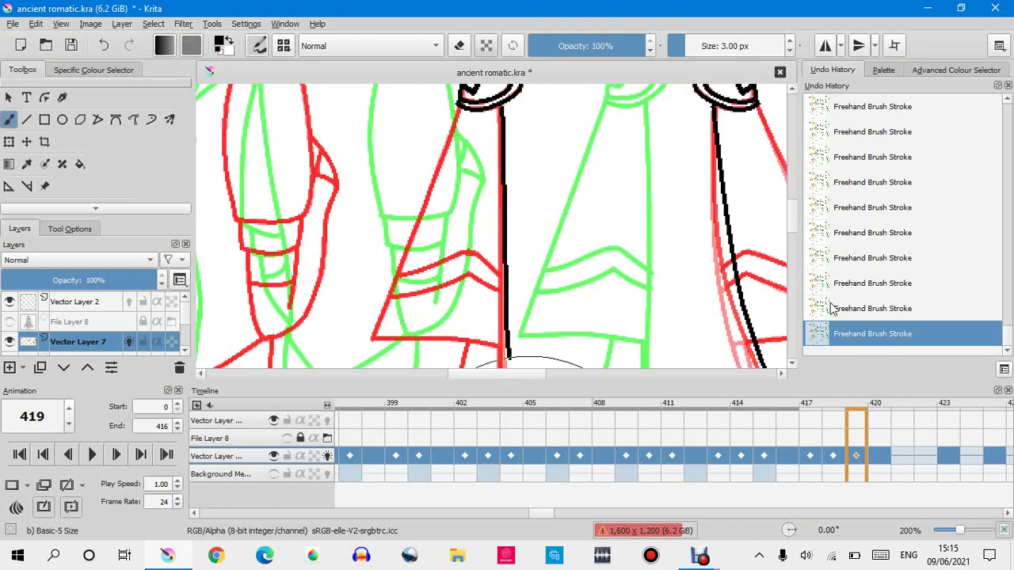
{"action": "left_click", "coordinate": [833, 309]}
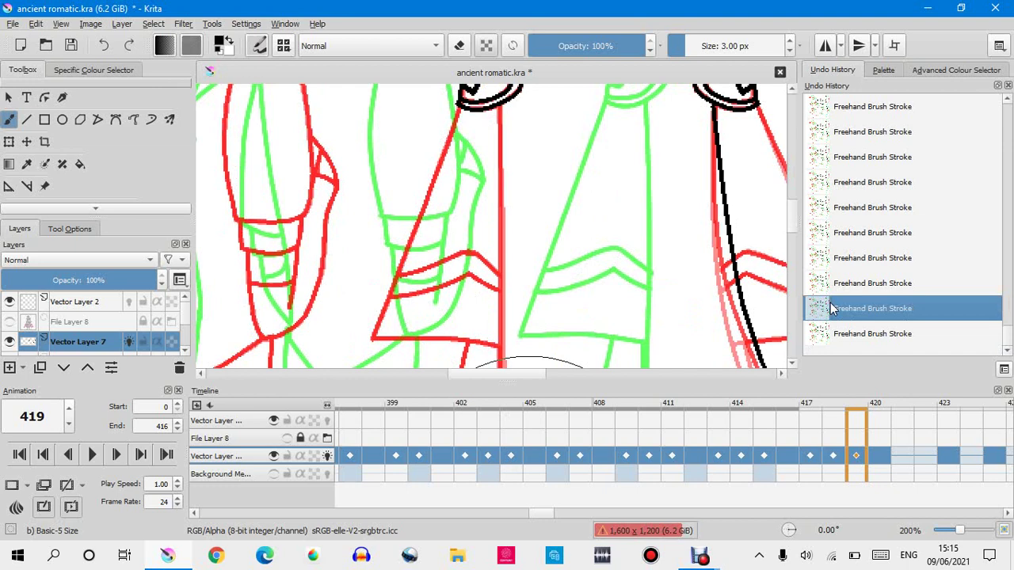
{"action": "left_click", "coordinate": [828, 334]}
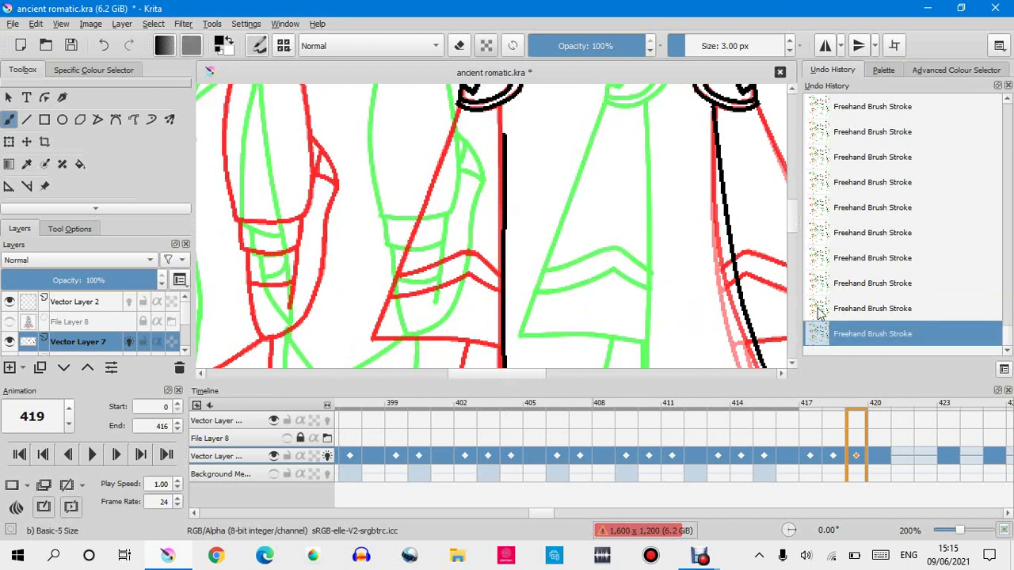
{"action": "left_click", "coordinate": [820, 311]}
{"action": "left_click", "coordinate": [824, 333]}
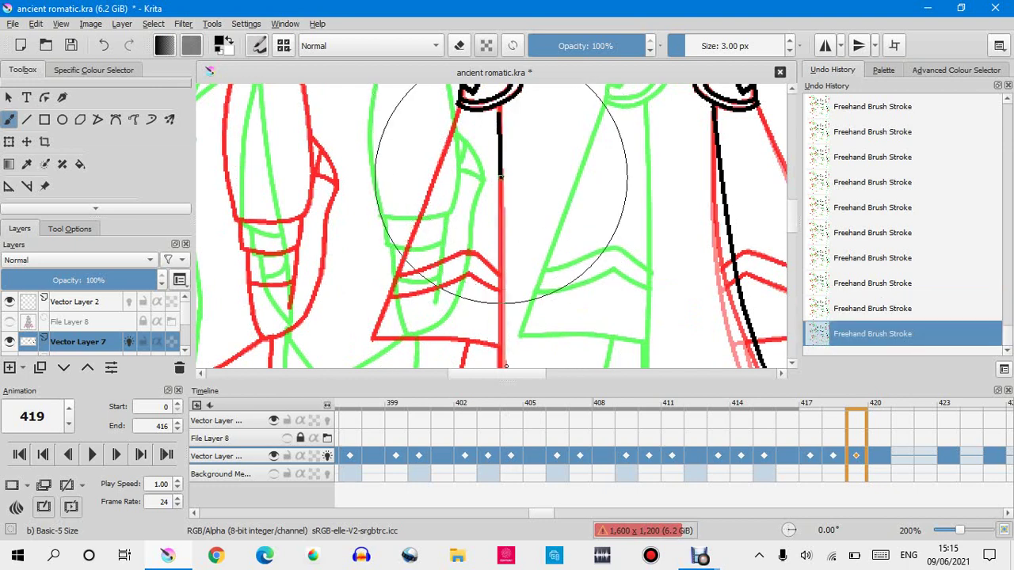
{"action": "left_click", "coordinate": [829, 308]}
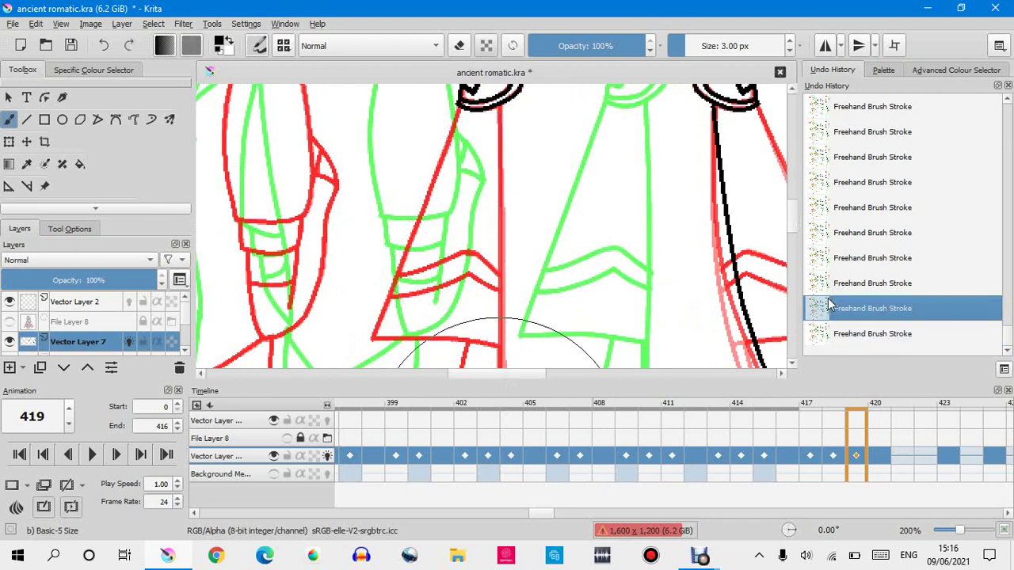
{"action": "left_click", "coordinate": [827, 333]}
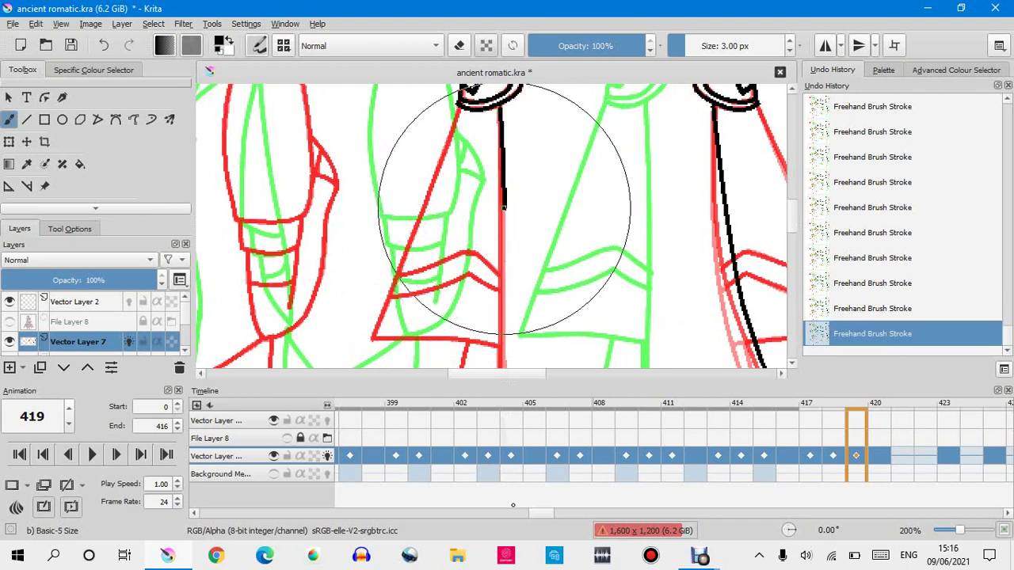
{"action": "left_click", "coordinate": [854, 310]}
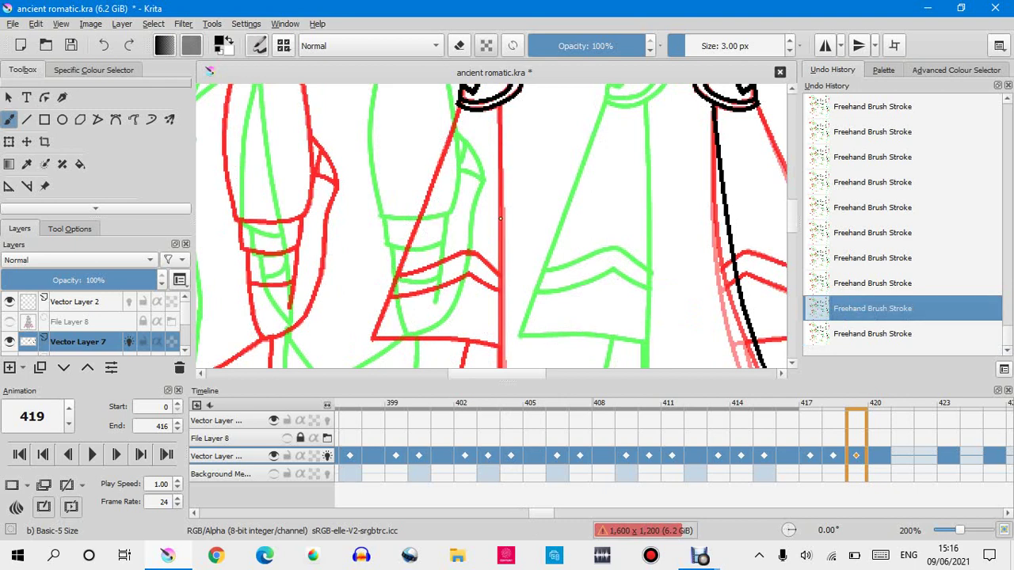
{"action": "key", "text": "ctrl+shift+z"}
{"action": "left_click_drag", "start_coordinate": [503, 225], "coordinate": [507, 420]}
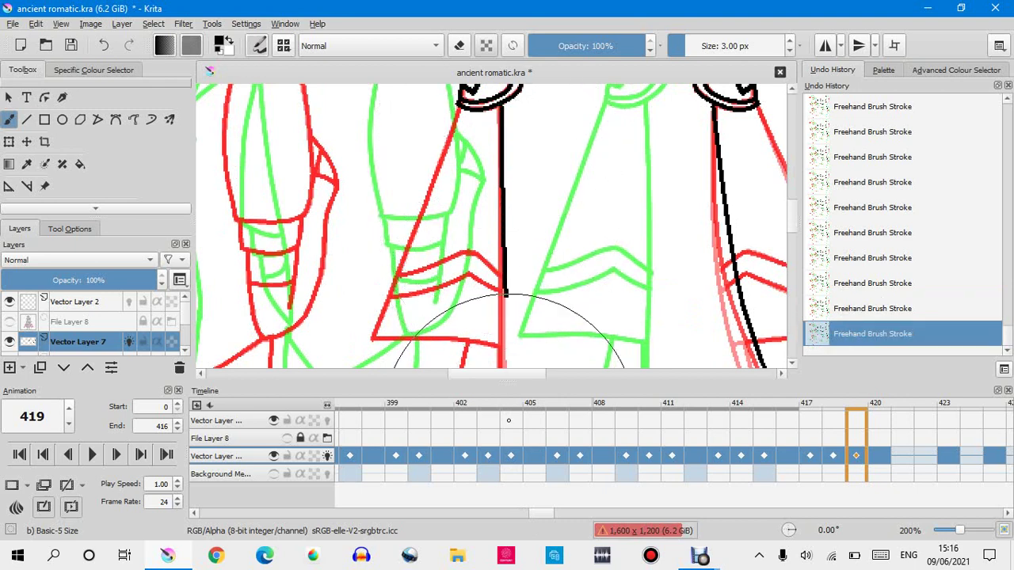
{"action": "left_click", "coordinate": [832, 309]}
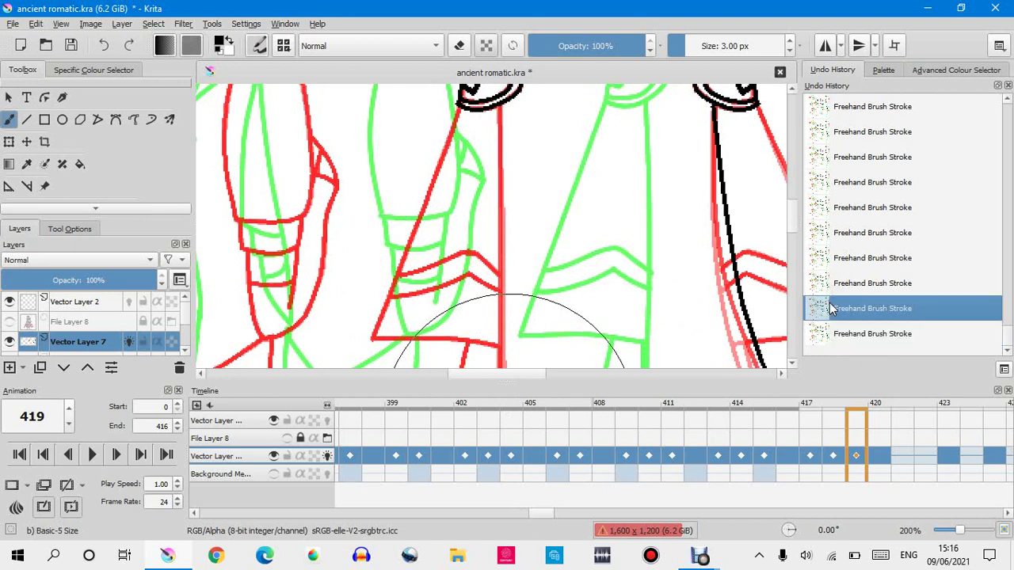
Trace the robe's left edge in black from beneath the left shoulder emblem down to the sleeve hem.
{"action": "left_click", "coordinate": [505, 276]}
{"action": "left_click_drag", "start_coordinate": [501, 111], "coordinate": [511, 475]}
{"action": "mouse_move", "coordinate": [700, 557]}
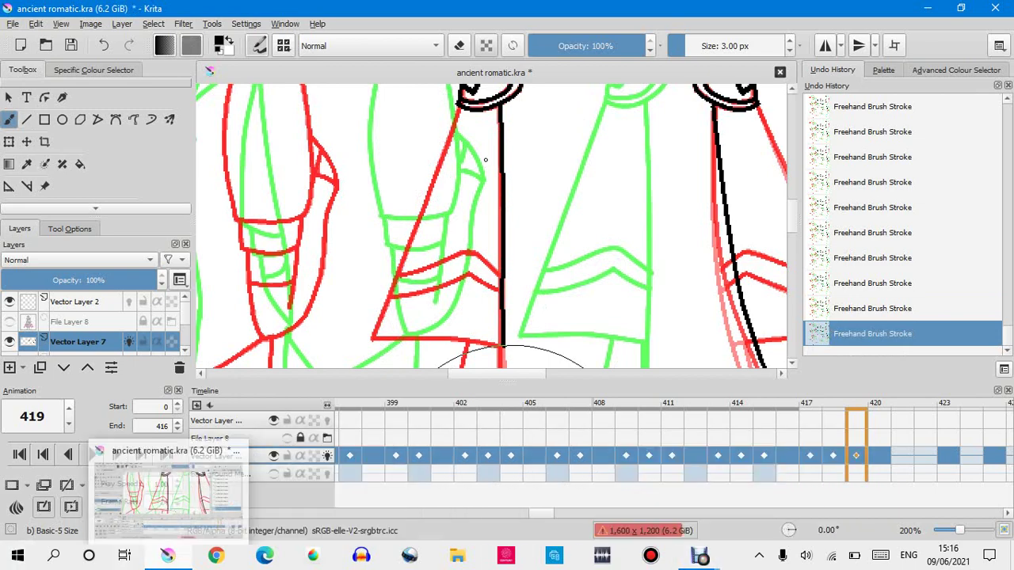
Continue the robe's left edge in black from the sleeve hem down past the hand.
{"action": "scroll", "coordinate": [485, 160], "scroll_direction": "down", "scroll_amount": 2}
{"action": "scroll", "coordinate": [485, 160], "scroll_direction": "down", "scroll_amount": 1}
{"action": "scroll", "coordinate": [486, 174], "scroll_direction": "up", "scroll_amount": 4}
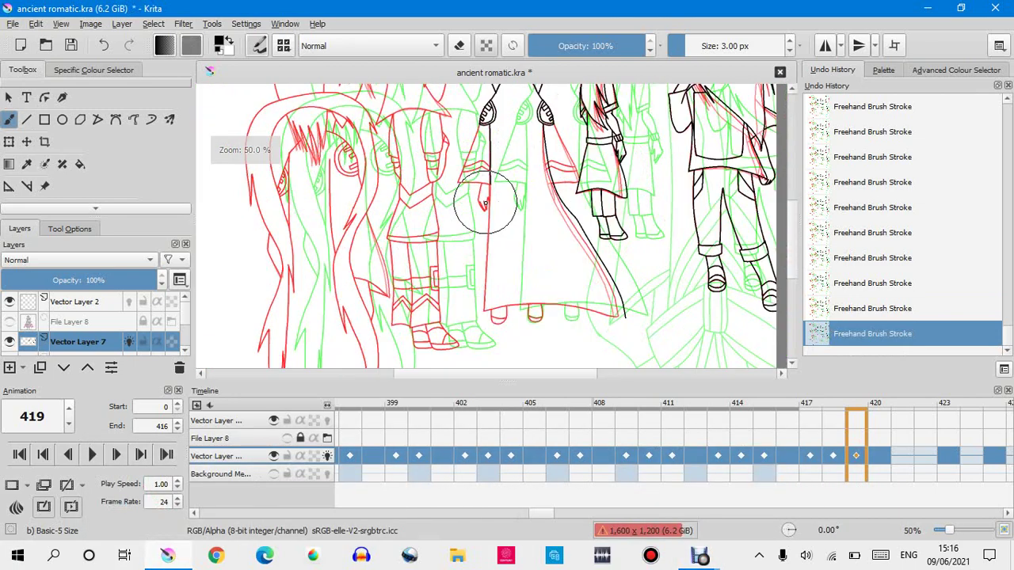
{"action": "scroll", "coordinate": [492, 198], "scroll_direction": "up", "scroll_amount": 1}
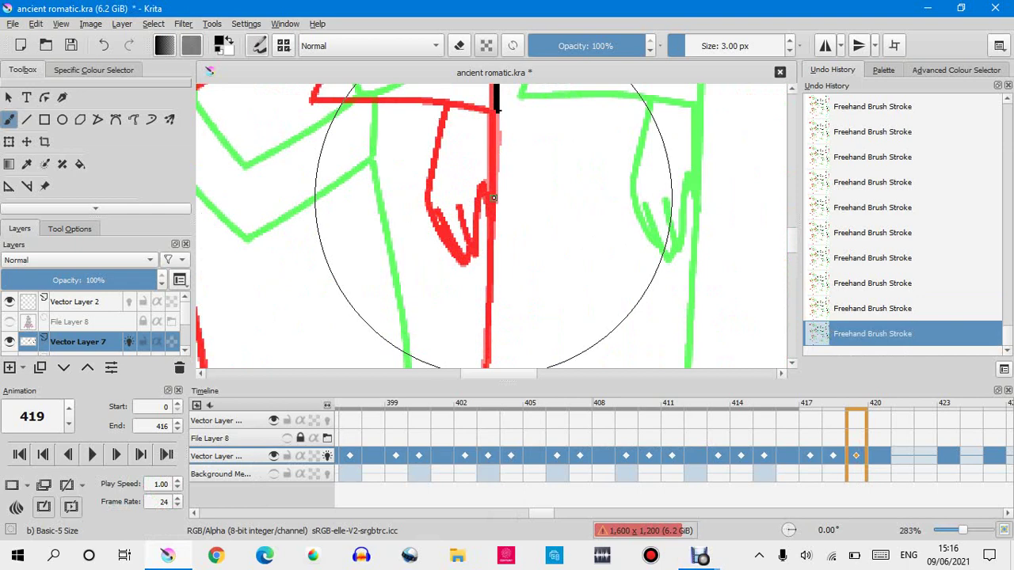
{"action": "scroll", "coordinate": [494, 195], "scroll_direction": "up", "scroll_amount": 1}
{"action": "left_click_drag", "start_coordinate": [496, 198], "coordinate": [489, 446]}
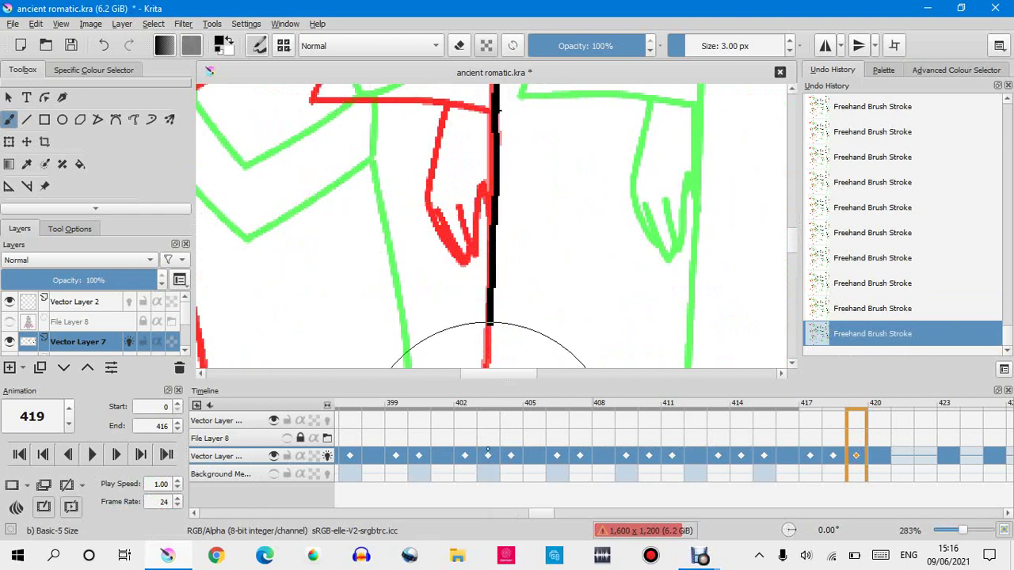
{"action": "scroll", "coordinate": [452, 114], "scroll_direction": "down", "scroll_amount": 3}
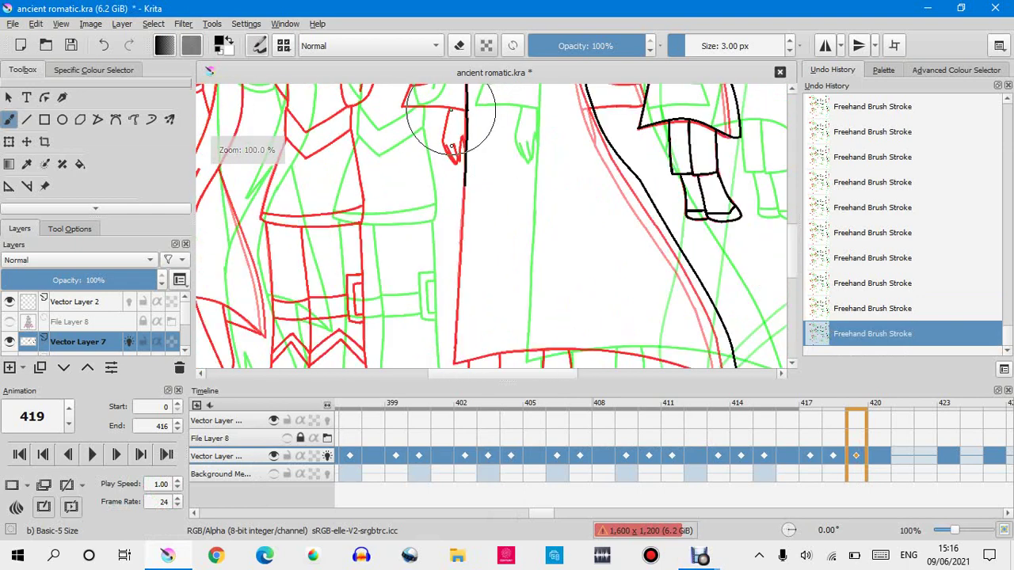
Try tracing the robe's left edge in black from below the hand down to the hem corner, undoing each attempt.
{"action": "scroll", "coordinate": [480, 255], "scroll_direction": "up", "scroll_amount": 1}
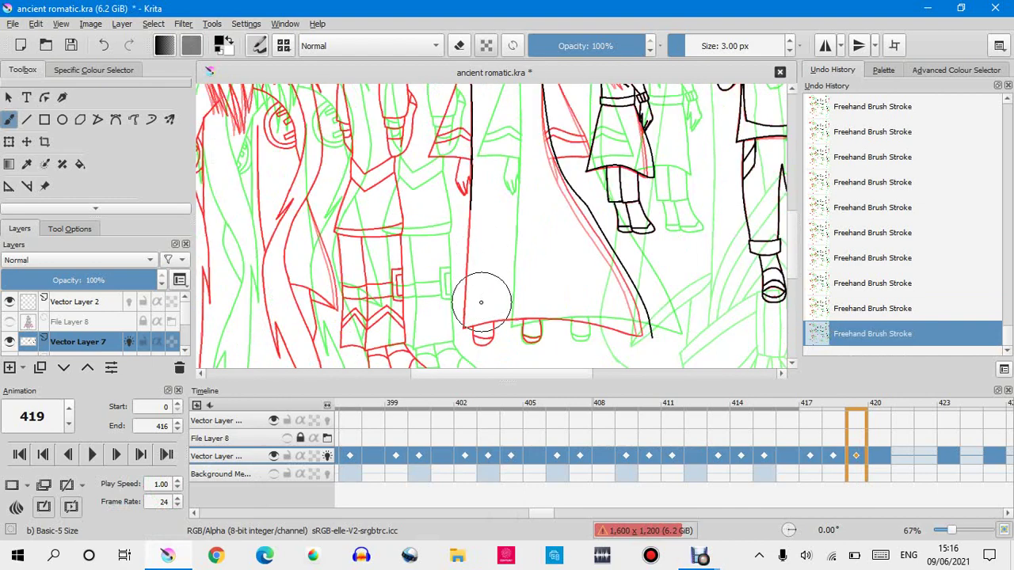
{"action": "scroll", "coordinate": [481, 297], "scroll_direction": "up", "scroll_amount": 1}
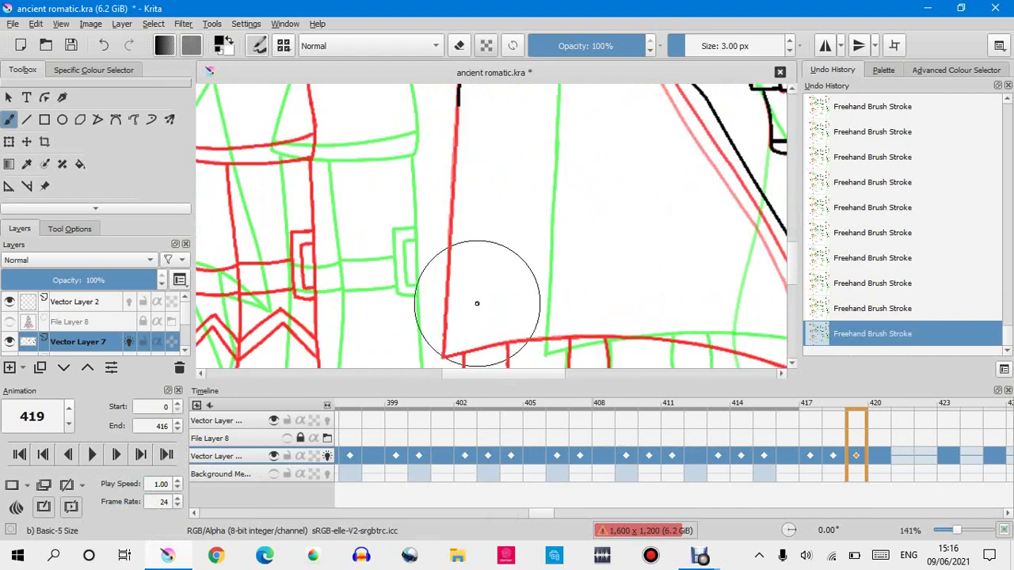
{"action": "left_click_drag", "start_coordinate": [444, 354], "coordinate": [457, 132]}
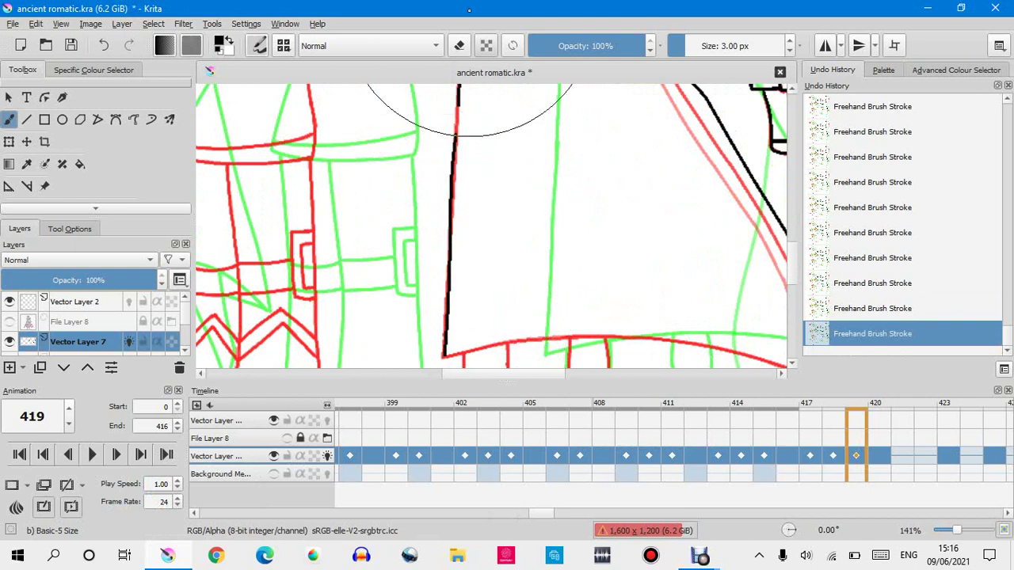
{"action": "left_click", "coordinate": [844, 313]}
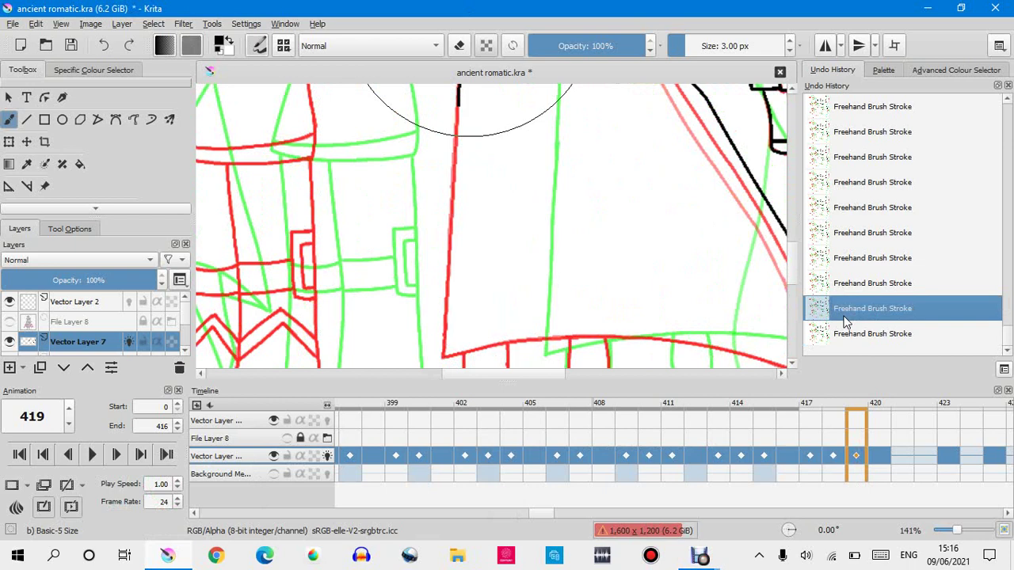
{"action": "left_click", "coordinate": [844, 331]}
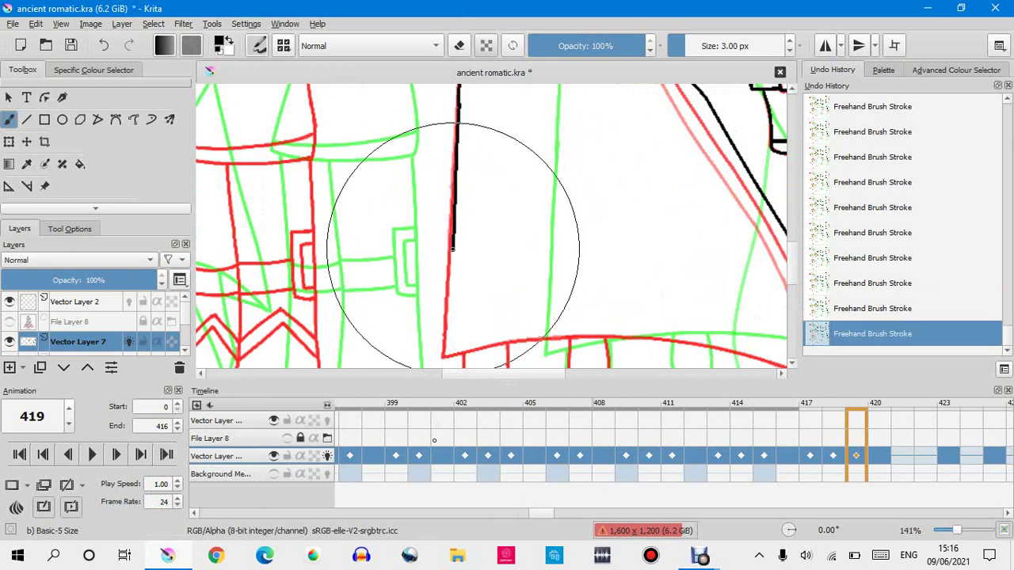
{"action": "left_click_drag", "start_coordinate": [453, 248], "coordinate": [442, 358]}
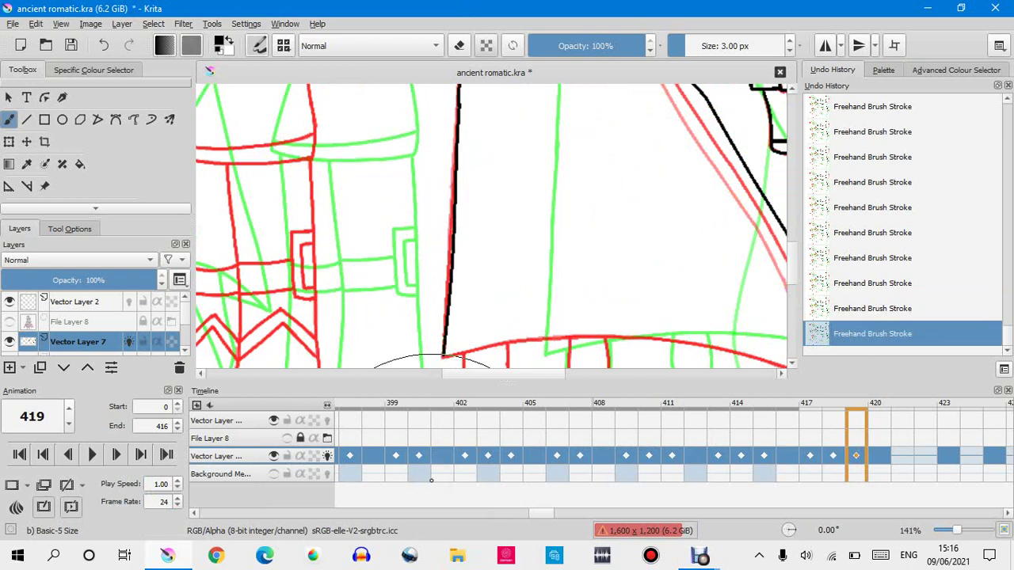
{"action": "scroll", "coordinate": [428, 287], "scroll_direction": "down", "scroll_amount": 3}
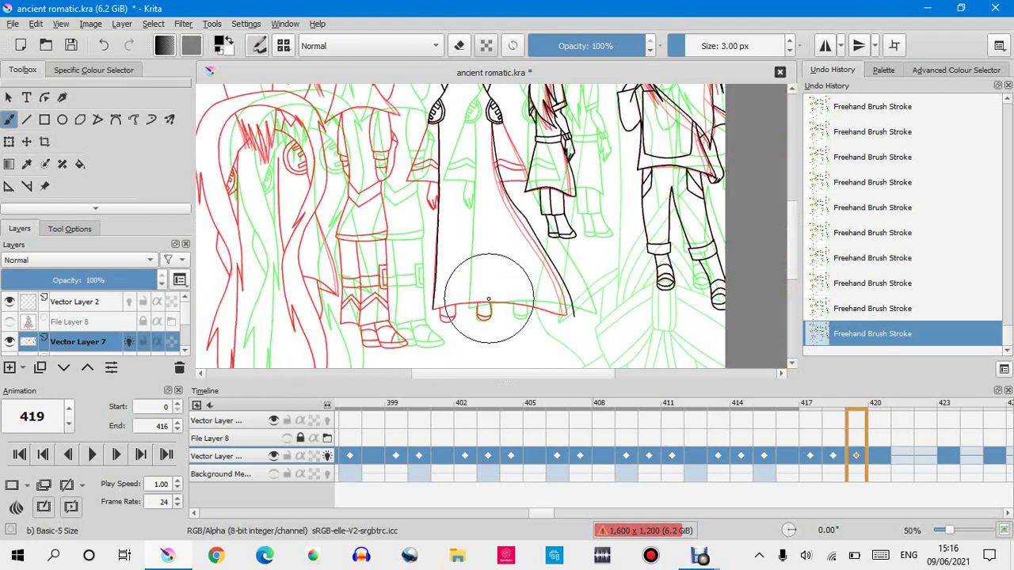
{"action": "key", "text": "ctrl+z"}
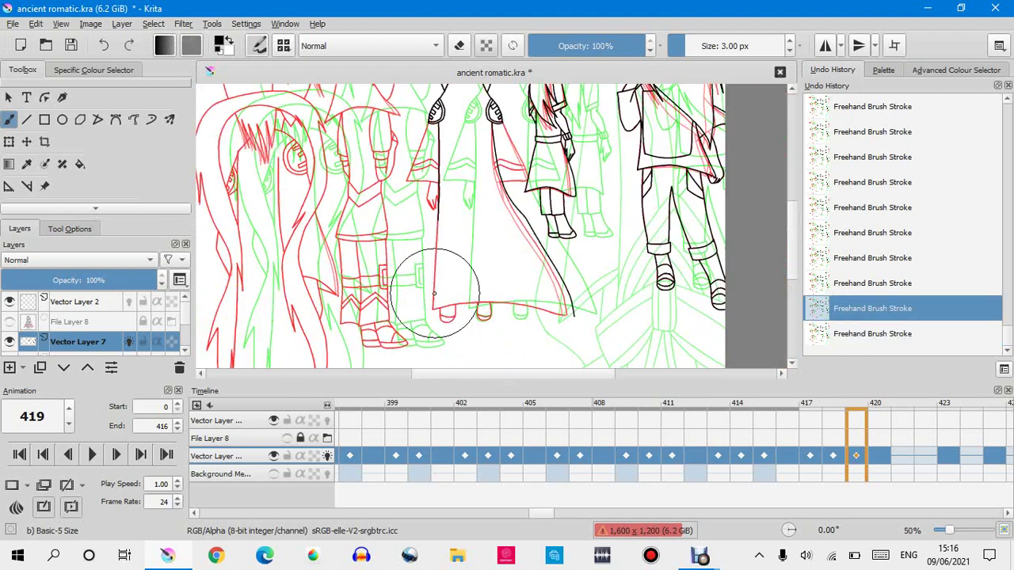
{"action": "scroll", "coordinate": [432, 286], "scroll_direction": "up", "scroll_amount": 1}
{"action": "scroll", "coordinate": [387, 234], "scroll_direction": "up", "scroll_amount": 2}
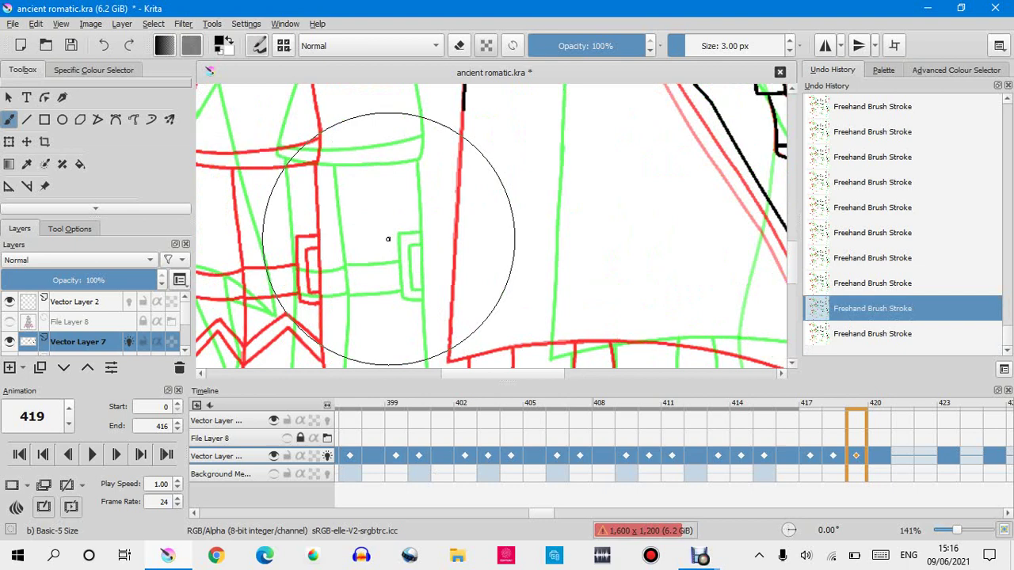
{"action": "key", "text": "ctrl+shift+z"}
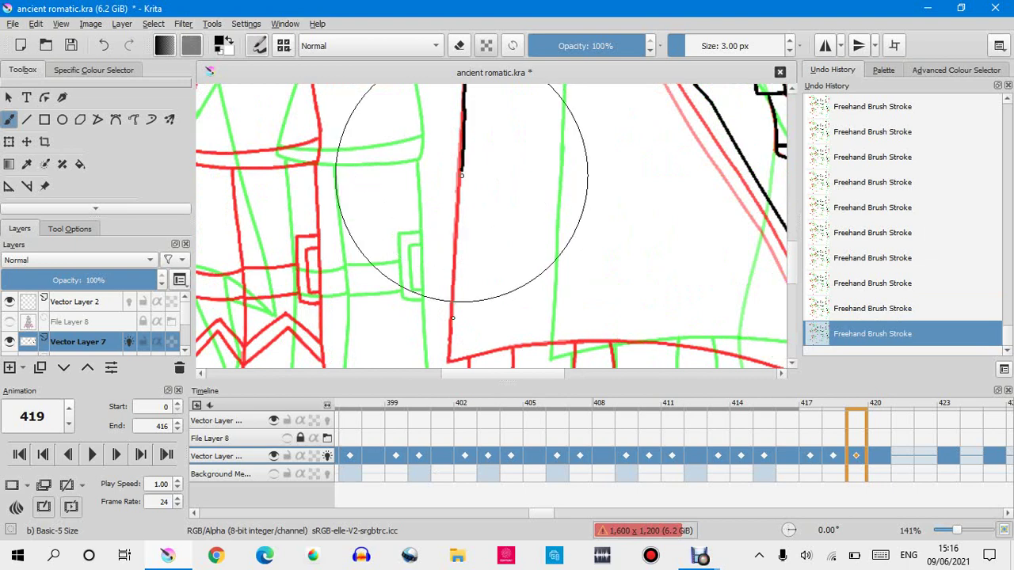
{"action": "left_click", "coordinate": [812, 317]}
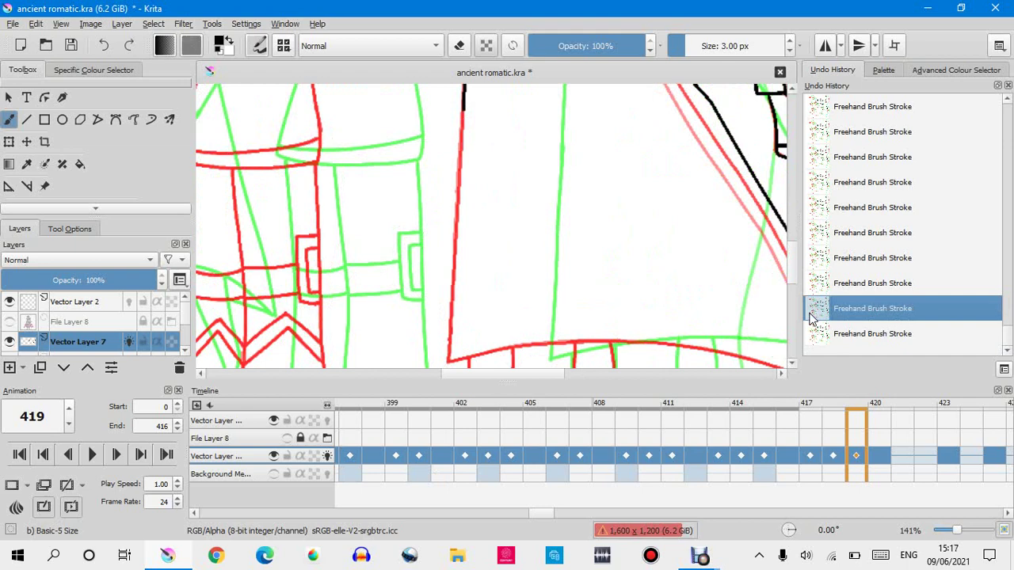
{"action": "left_click_drag", "start_coordinate": [465, 87], "coordinate": [453, 352]}
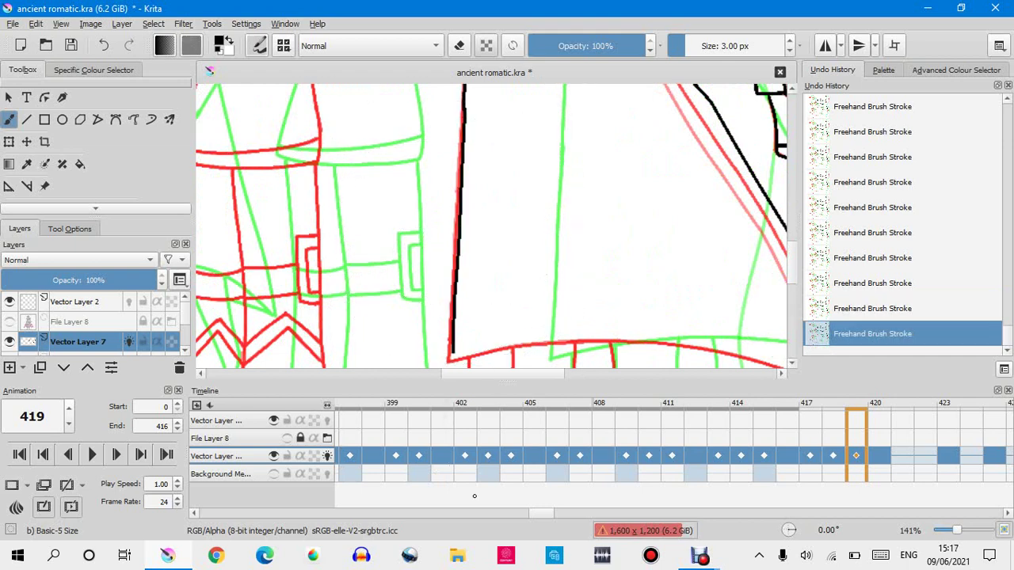
{"action": "left_click", "coordinate": [826, 309]}
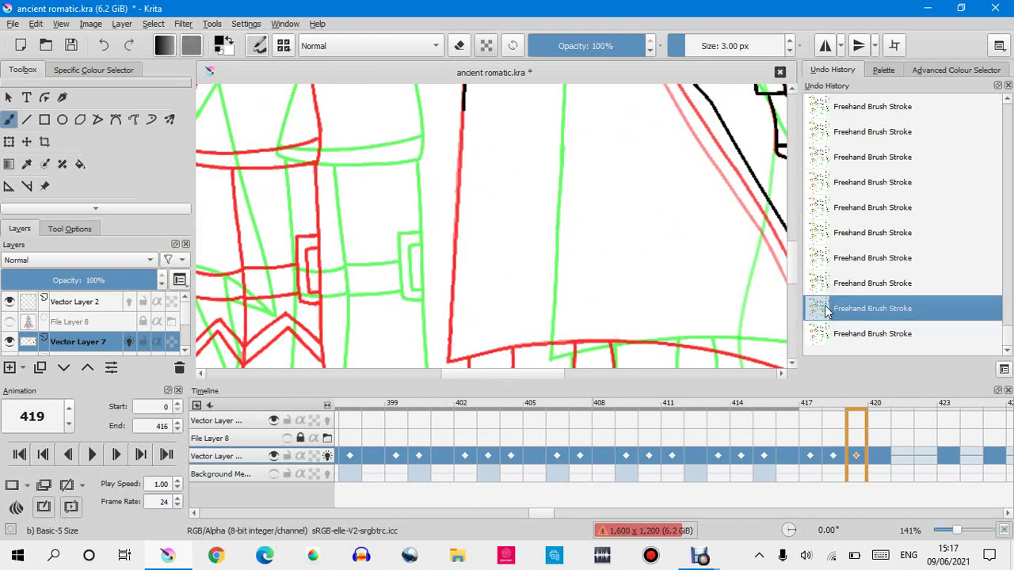
Trace the lower part of the robe's left edge in black from below the hand and extend it to the hem corner.
{"action": "left_click_drag", "start_coordinate": [464, 88], "coordinate": [450, 348]}
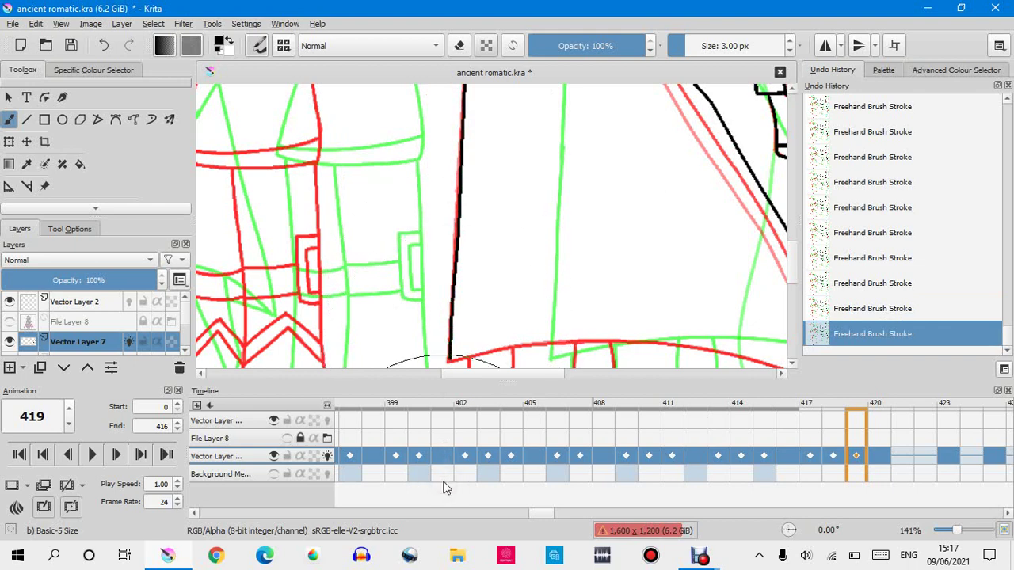
{"action": "scroll", "coordinate": [460, 197], "scroll_direction": "down", "scroll_amount": 1}
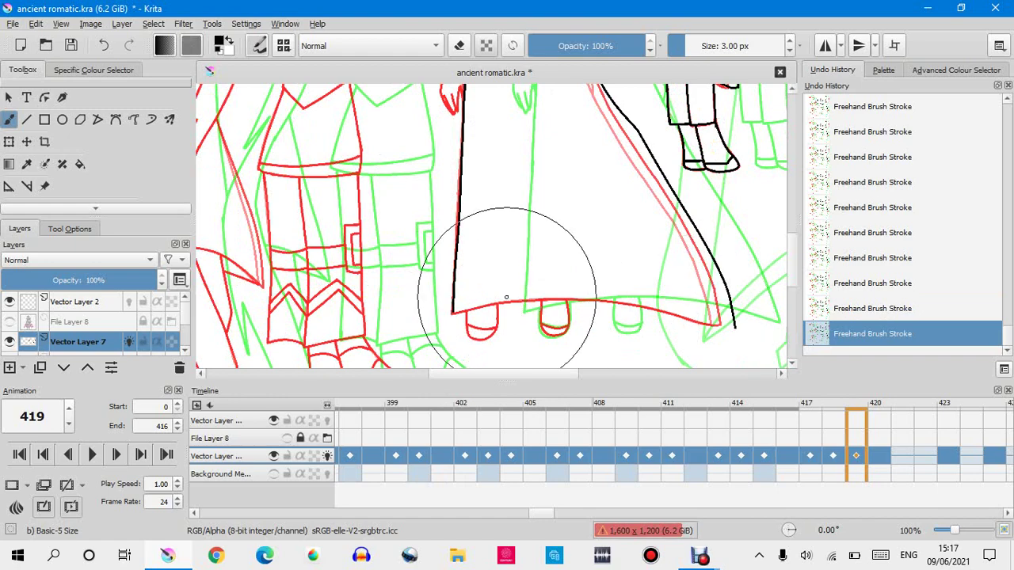
{"action": "scroll", "coordinate": [443, 296], "scroll_direction": "up", "scroll_amount": 3}
{"action": "scroll", "coordinate": [411, 301], "scroll_direction": "up", "scroll_amount": 4}
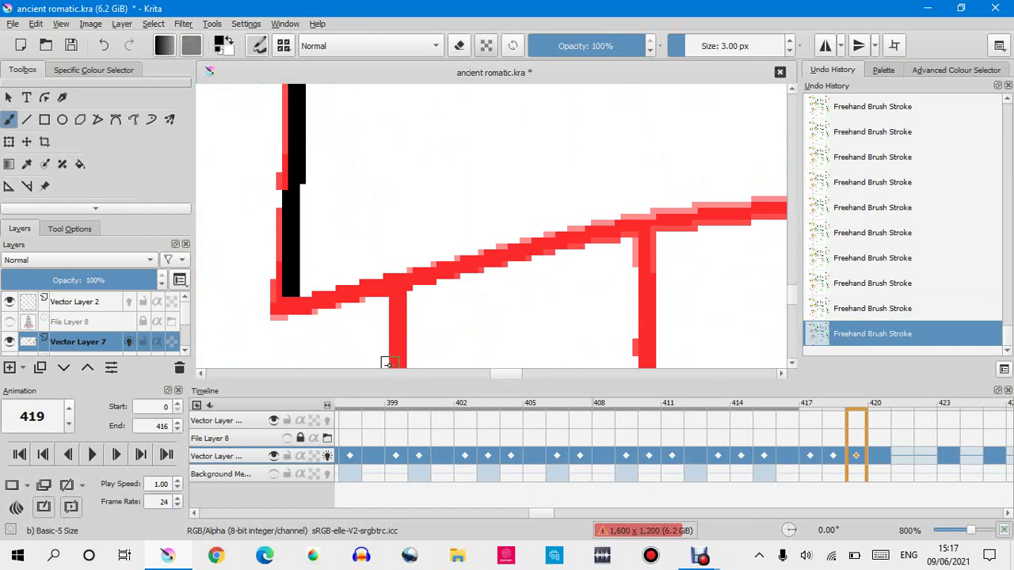
{"action": "mouse_move", "coordinate": [292, 321]}
{"action": "left_mouse_down"}
{"action": "mouse_move", "coordinate": [283, 283]}
{"action": "mouse_move", "coordinate": [308, 116]}
{"action": "left_mouse_up"}
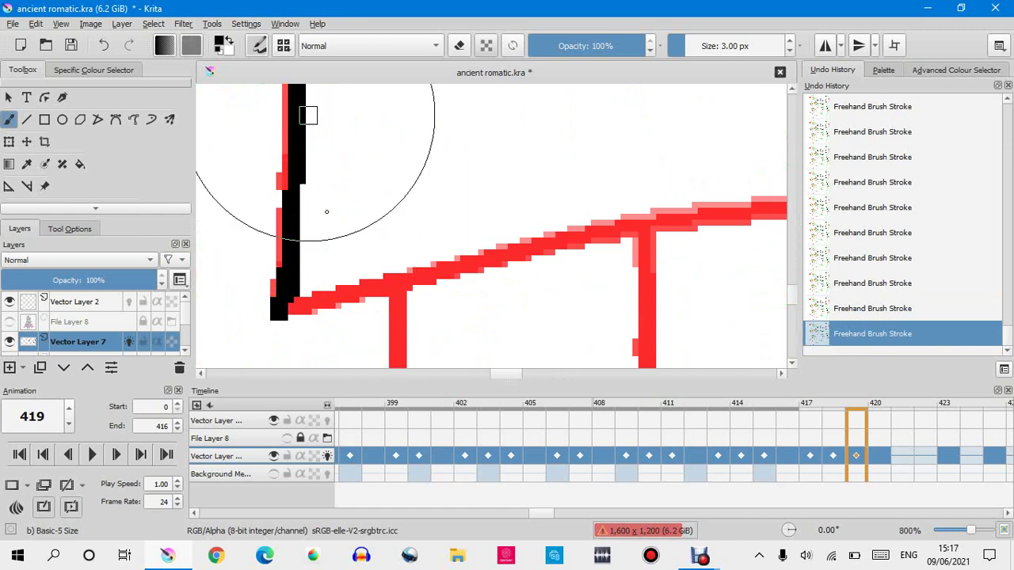
Try tracing the robe's curved hem in black from its left corner to the right edge, undoing each attempt.
{"action": "scroll", "coordinate": [316, 261], "scroll_direction": "down", "scroll_amount": 4}
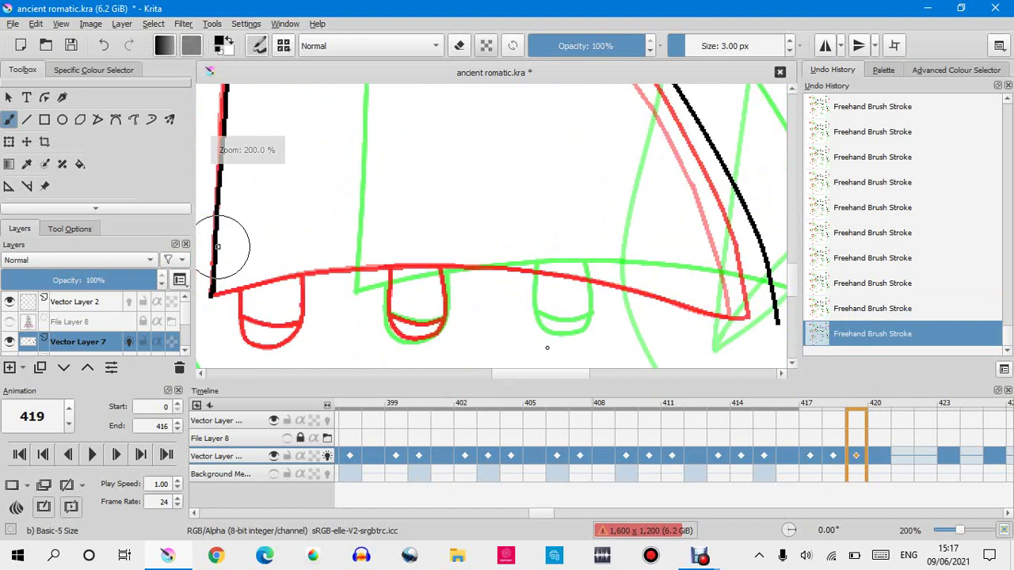
{"action": "left_click_drag", "start_coordinate": [211, 294], "coordinate": [332, 270]}
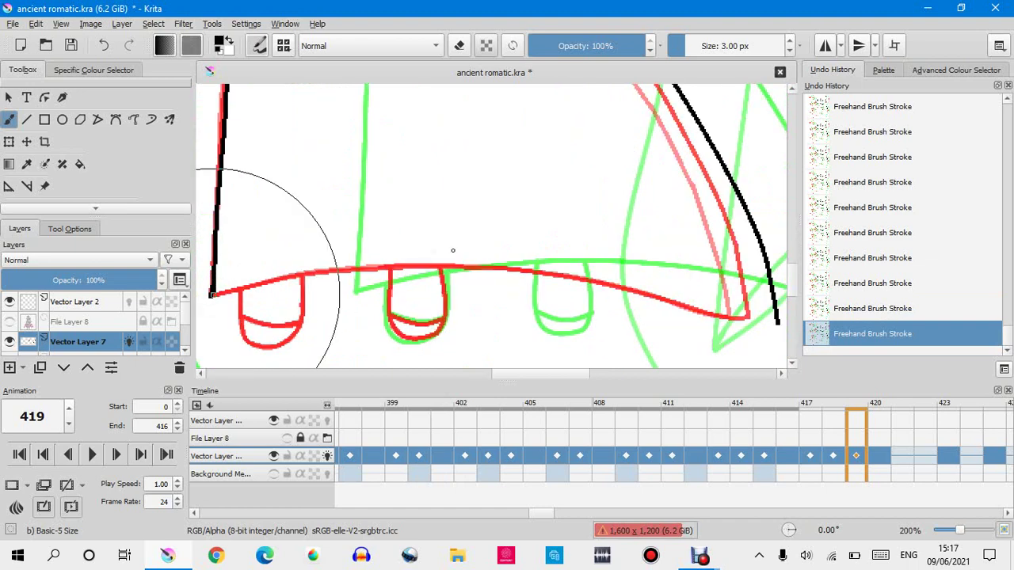
{"action": "mouse_move", "coordinate": [210, 294]}
{"action": "left_mouse_down"}
{"action": "mouse_move", "coordinate": [358, 265]}
{"action": "mouse_move", "coordinate": [538, 275]}
{"action": "mouse_move", "coordinate": [784, 323]}
{"action": "left_mouse_up"}
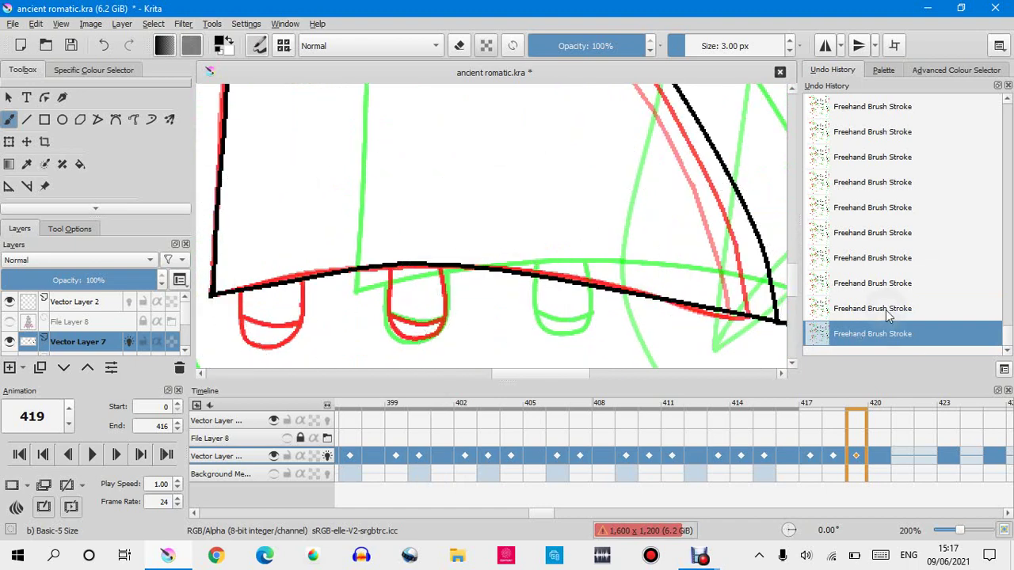
{"action": "left_click", "coordinate": [887, 310]}
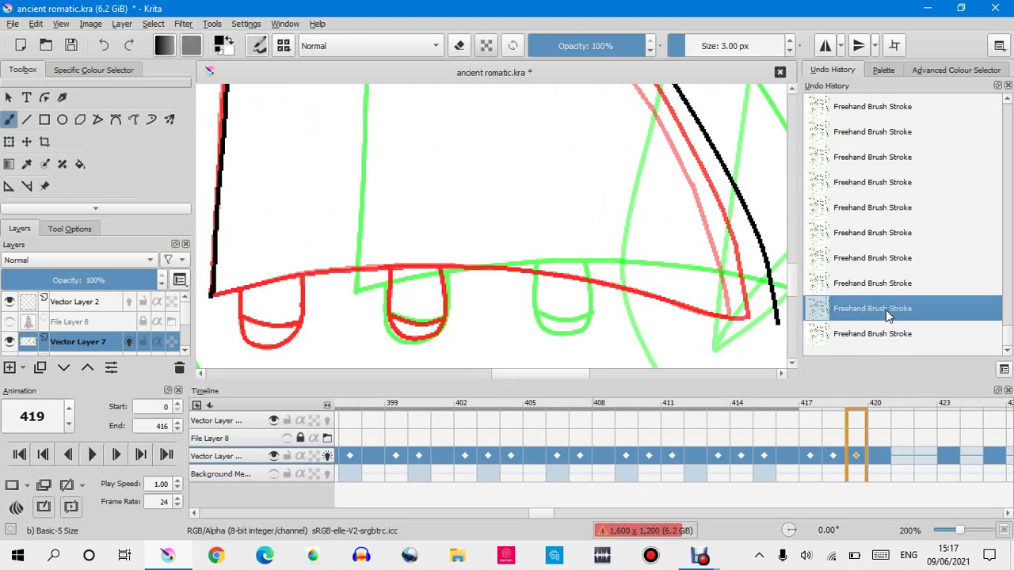
{"action": "left_click", "coordinate": [886, 334]}
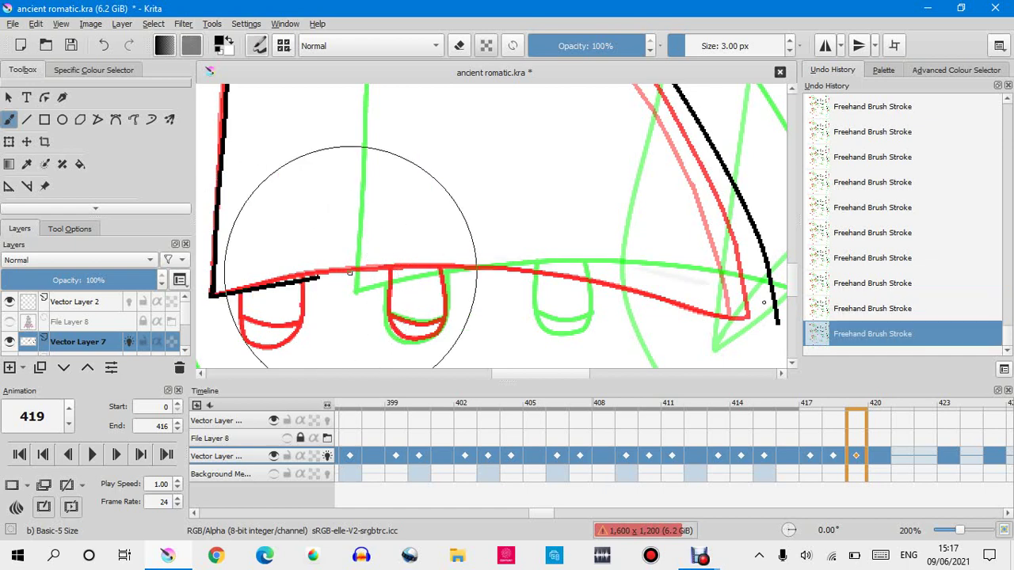
{"action": "left_click", "coordinate": [880, 314]}
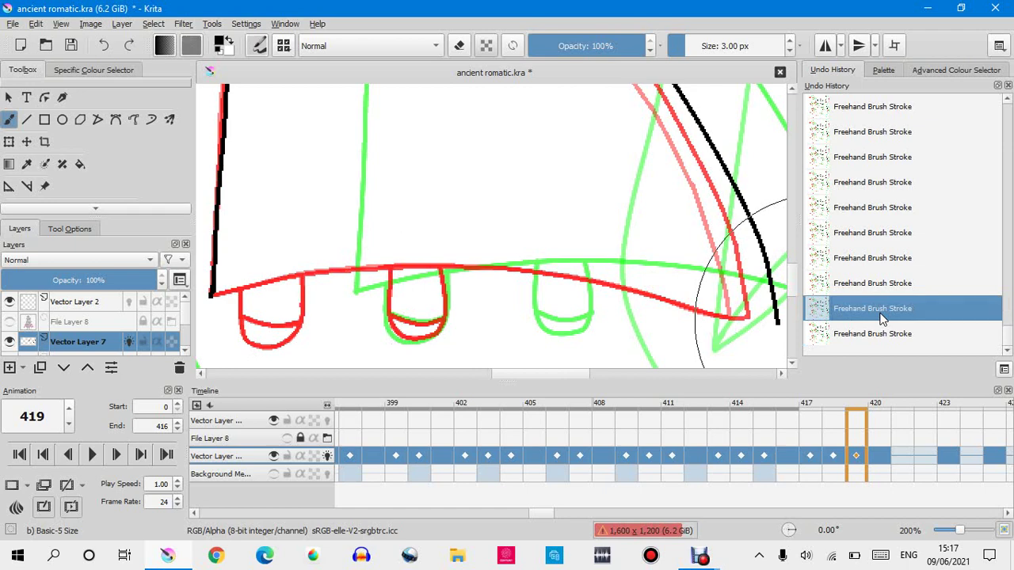
{"action": "left_click", "coordinate": [884, 333]}
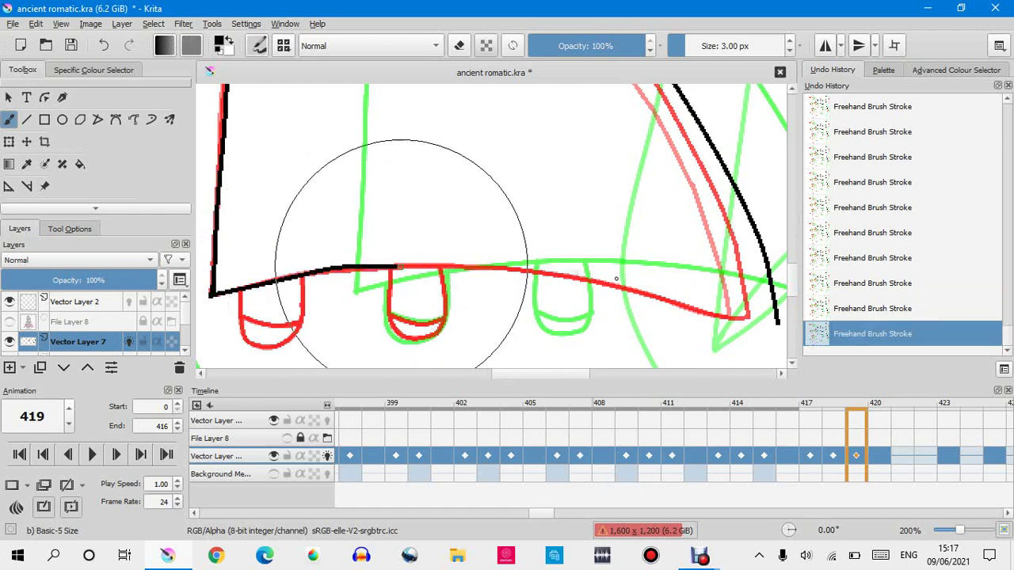
{"action": "left_click_drag", "start_coordinate": [401, 266], "coordinate": [595, 282]}
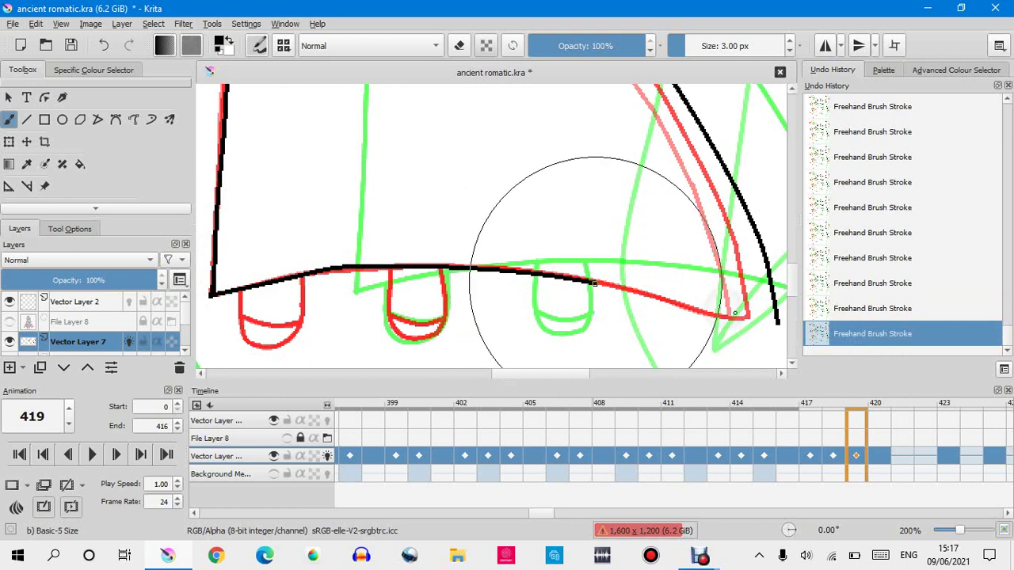
{"action": "left_click_drag", "start_coordinate": [595, 283], "coordinate": [783, 313]}
{"action": "left_click", "coordinate": [875, 309]}
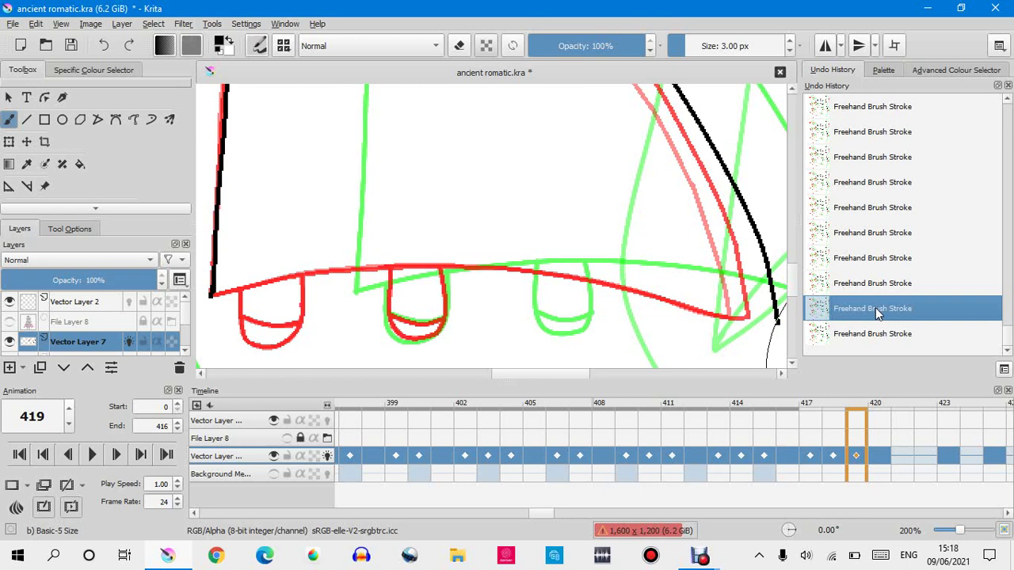
{"action": "mouse_move", "coordinate": [213, 295]}
{"action": "left_mouse_down"}
{"action": "mouse_move", "coordinate": [452, 254]}
{"action": "mouse_move", "coordinate": [745, 315]}
{"action": "left_mouse_up"}
{"action": "left_click_drag", "start_coordinate": [662, 297], "coordinate": [894, 376]}
{"action": "left_click", "coordinate": [852, 309]}
{"action": "mouse_move", "coordinate": [213, 295]}
{"action": "left_mouse_down"}
{"action": "mouse_move", "coordinate": [402, 249]}
{"action": "mouse_move", "coordinate": [452, 249]}
{"action": "mouse_move", "coordinate": [779, 323]}
{"action": "left_mouse_up"}
{"action": "left_click", "coordinate": [894, 314]}
{"action": "mouse_move", "coordinate": [211, 295]}
{"action": "left_mouse_down"}
{"action": "mouse_move", "coordinate": [431, 255]}
{"action": "mouse_move", "coordinate": [778, 323]}
{"action": "left_mouse_up"}
{"action": "left_click", "coordinate": [876, 309]}
{"action": "key", "text": "ctrl+shift+z"}
{"action": "mouse_move", "coordinate": [424, 252]}
{"action": "left_mouse_down"}
{"action": "mouse_move", "coordinate": [575, 269]}
{"action": "mouse_move", "coordinate": [728, 318]}
{"action": "mouse_move", "coordinate": [782, 326]}
{"action": "mouse_move", "coordinate": [582, 284]}
{"action": "mouse_move", "coordinate": [896, 315]}
{"action": "left_mouse_up"}
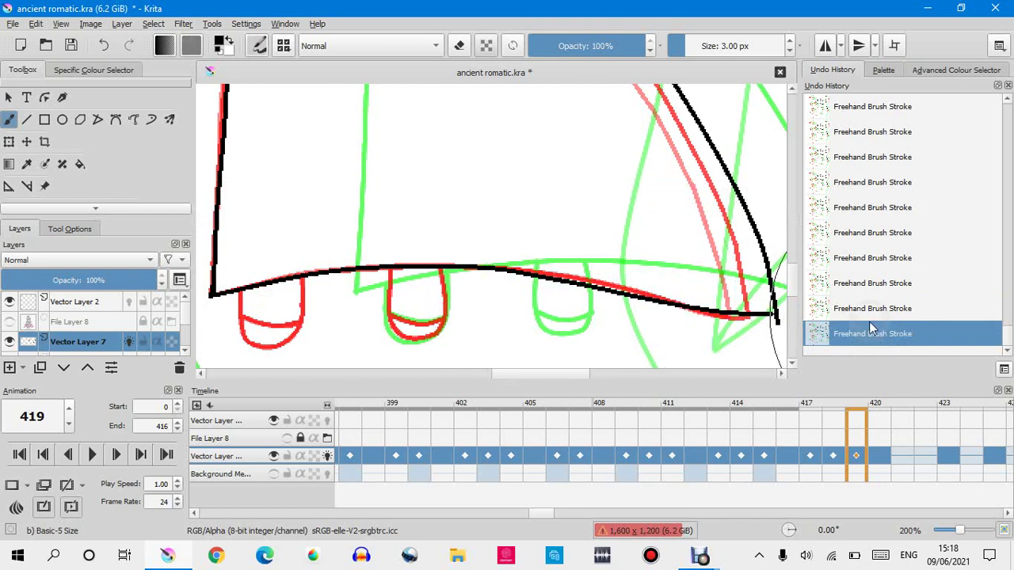
{"action": "left_click", "coordinate": [848, 308]}
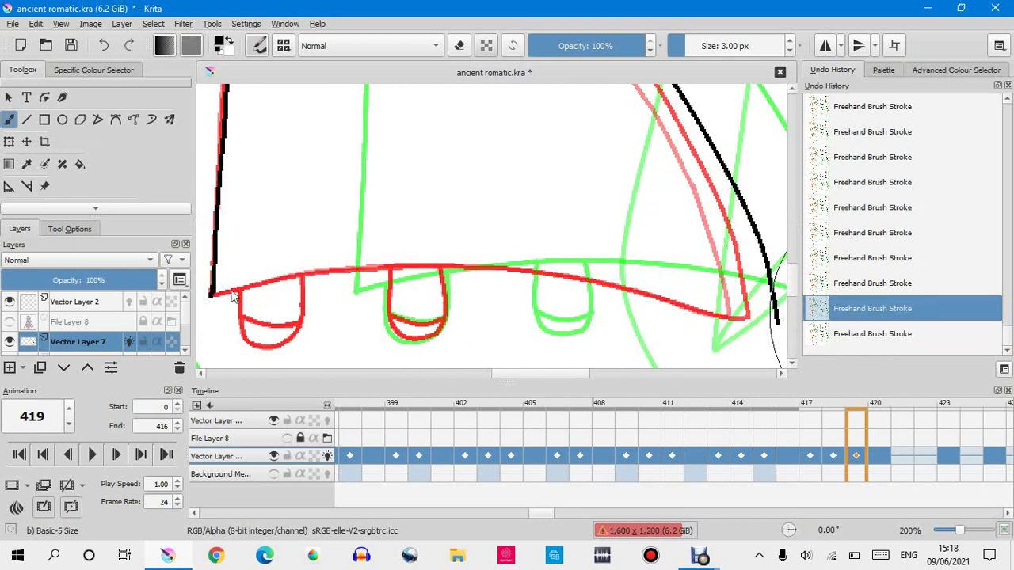
Trace the robe's curved hem in black from the left corner above the feet to the end of the black right edge.
{"action": "mouse_move", "coordinate": [212, 294]}
{"action": "left_mouse_down"}
{"action": "mouse_move", "coordinate": [409, 251]}
{"action": "mouse_move", "coordinate": [520, 256]}
{"action": "mouse_move", "coordinate": [752, 315]}
{"action": "left_mouse_up"}
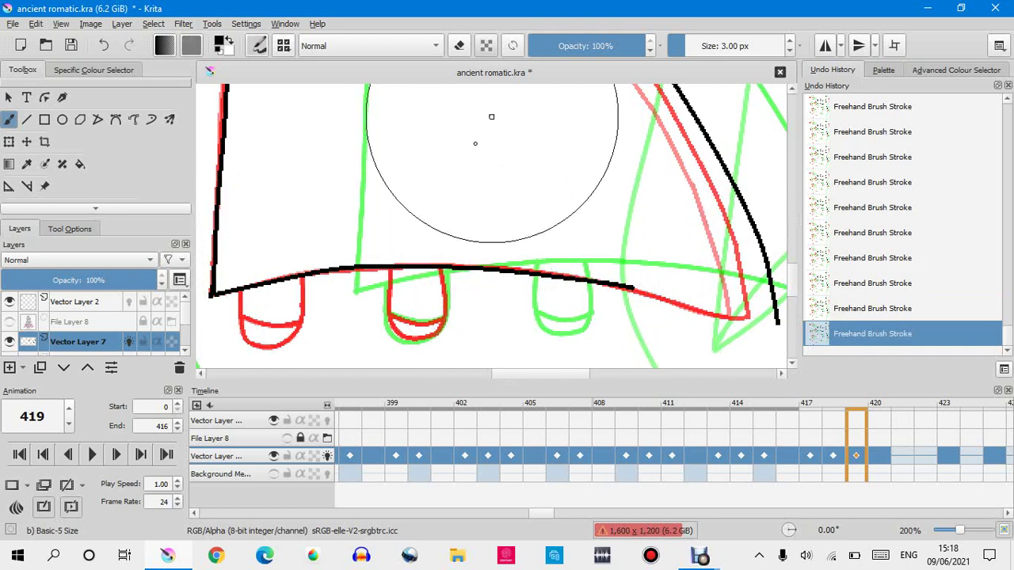
{"action": "scroll", "coordinate": [781, 324], "scroll_direction": "up", "scroll_amount": 1}
{"action": "scroll", "coordinate": [781, 324], "scroll_direction": "up", "scroll_amount": 2}
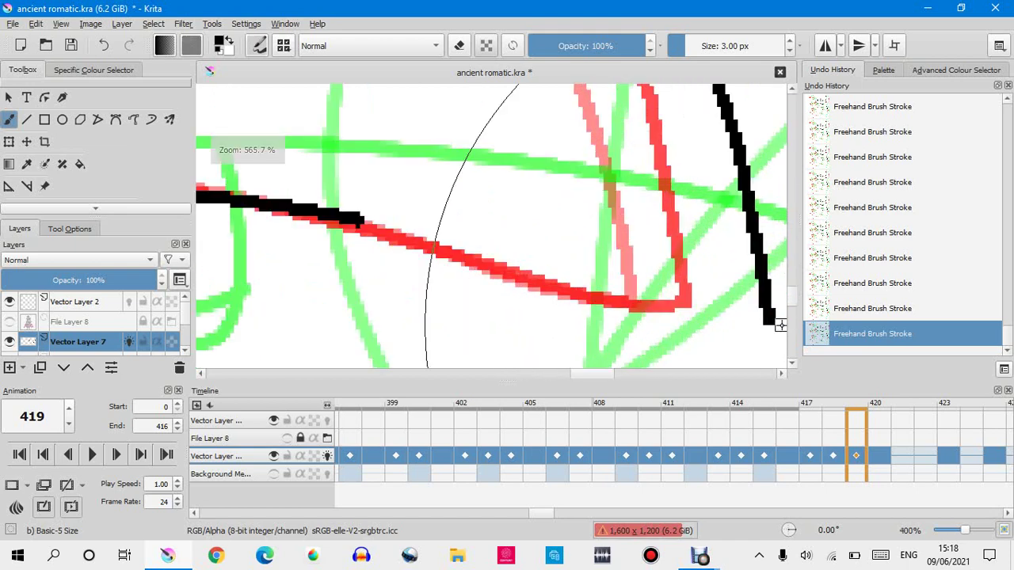
{"action": "mouse_move", "coordinate": [331, 214]}
{"action": "left_mouse_down"}
{"action": "mouse_move", "coordinate": [421, 252]}
{"action": "mouse_move", "coordinate": [622, 307]}
{"action": "mouse_move", "coordinate": [770, 317]}
{"action": "left_mouse_up"}
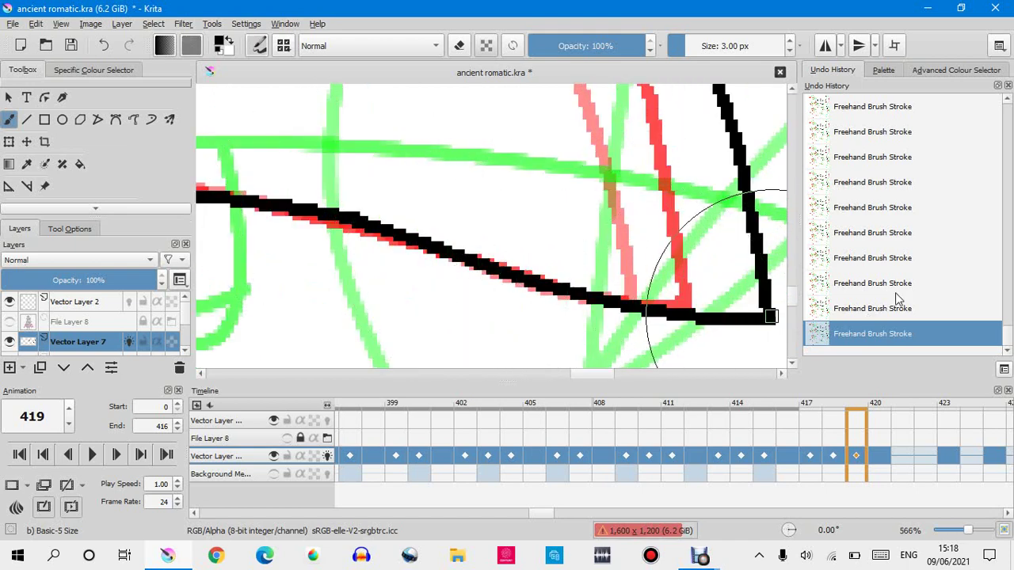
{"action": "scroll", "coordinate": [369, 128], "scroll_direction": "down", "scroll_amount": 4}
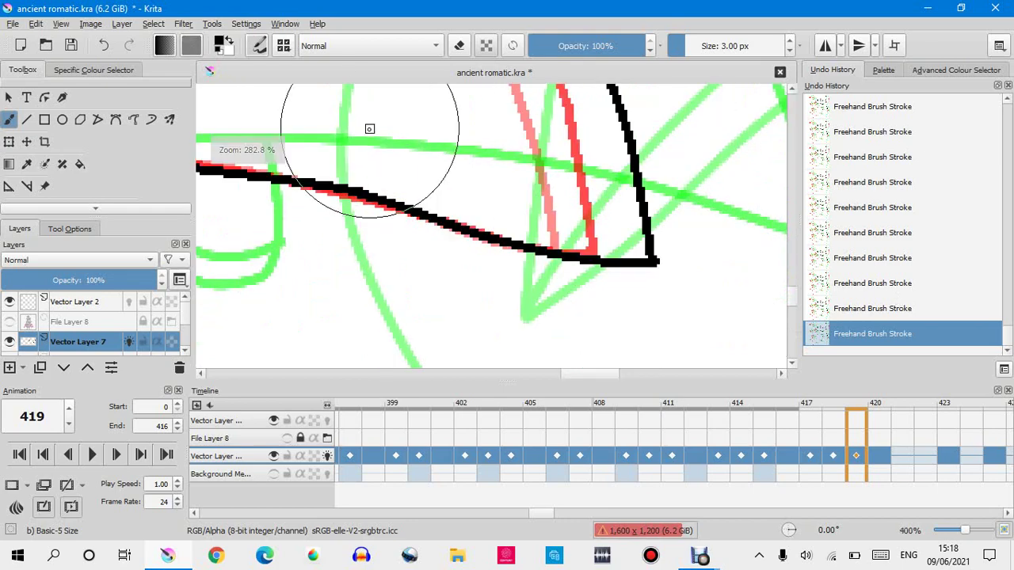
{"action": "scroll", "coordinate": [290, 160], "scroll_direction": "down", "scroll_amount": 2}
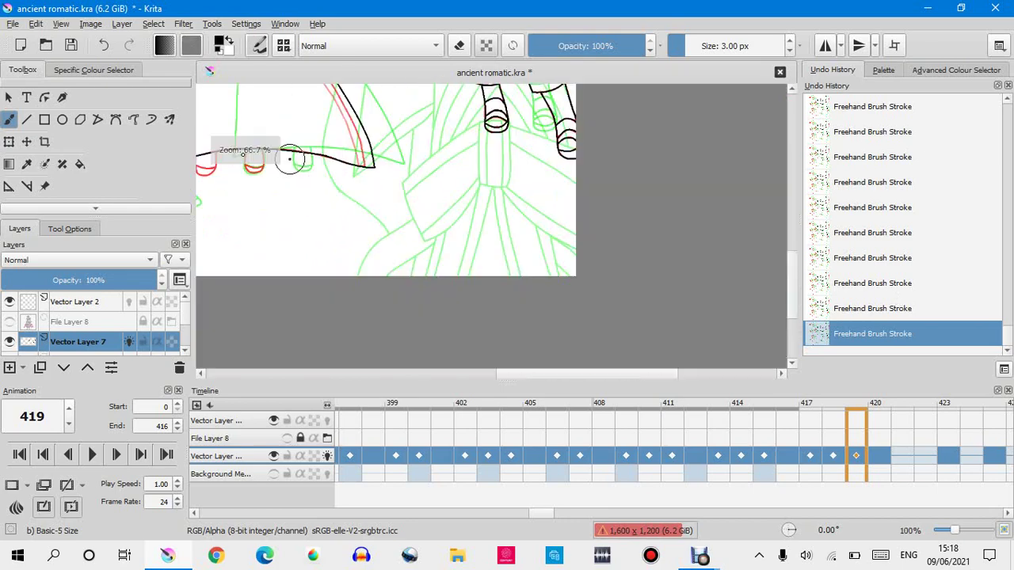
{"action": "scroll", "coordinate": [242, 155], "scroll_direction": "up", "scroll_amount": 5}
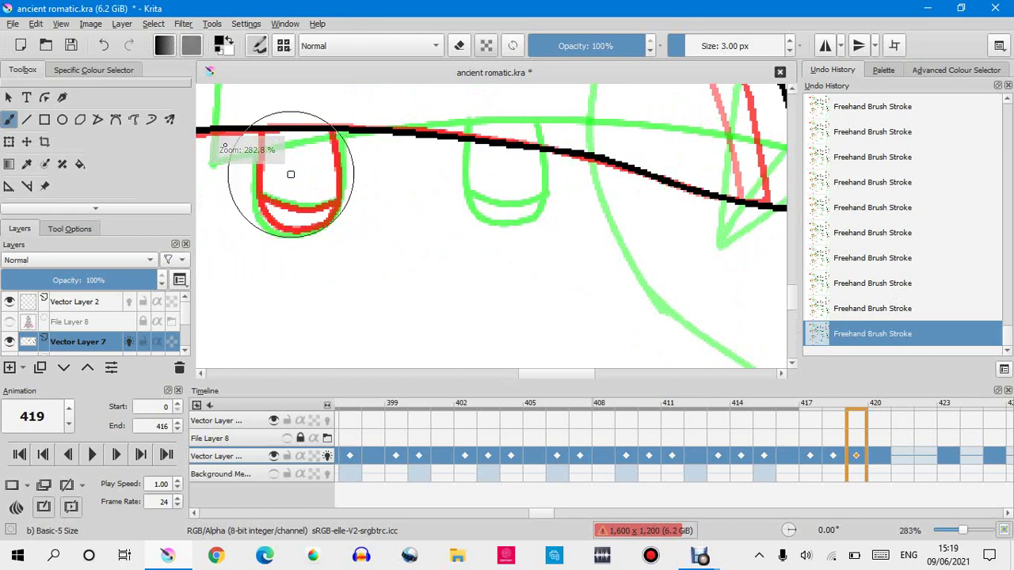
{"action": "scroll", "coordinate": [261, 198], "scroll_direction": "up", "scroll_amount": 1}
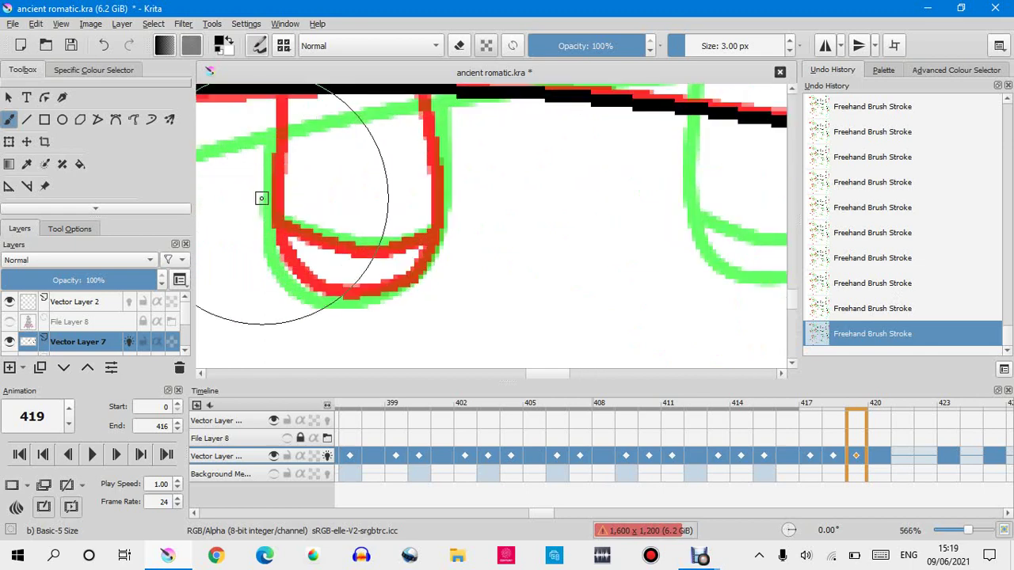
Trace the central figure's right shoe below the hem in black, covering both sides, the rounded toe and the inner curved line.
{"action": "mouse_move", "coordinate": [284, 88]}
{"action": "left_mouse_down"}
{"action": "mouse_move", "coordinate": [284, 252]}
{"action": "mouse_move", "coordinate": [363, 290]}
{"action": "mouse_move", "coordinate": [403, 283]}
{"action": "mouse_move", "coordinate": [430, 258]}
{"action": "mouse_move", "coordinate": [435, 194]}
{"action": "left_mouse_up"}
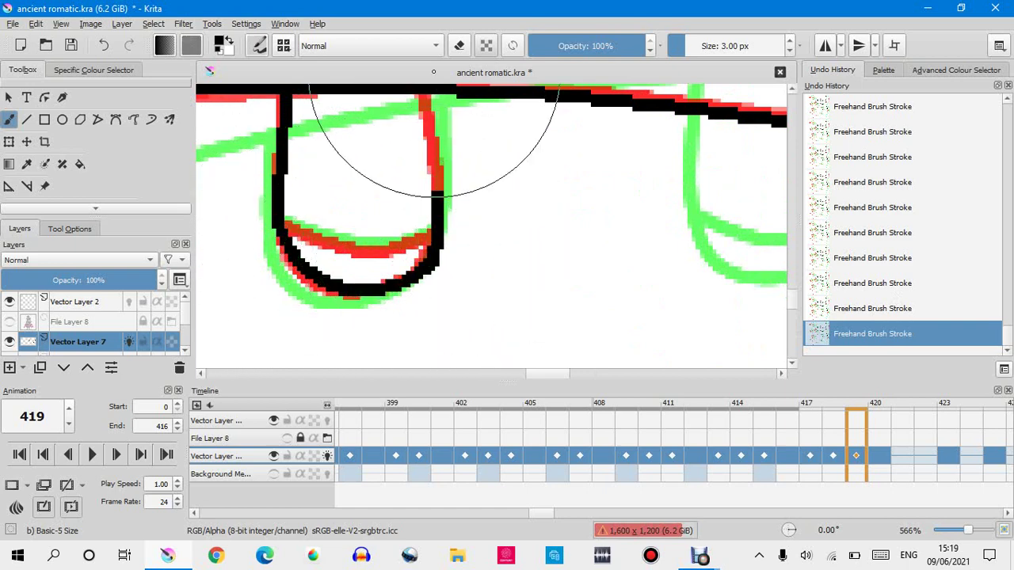
{"action": "left_click_drag", "start_coordinate": [433, 72], "coordinate": [433, 77]}
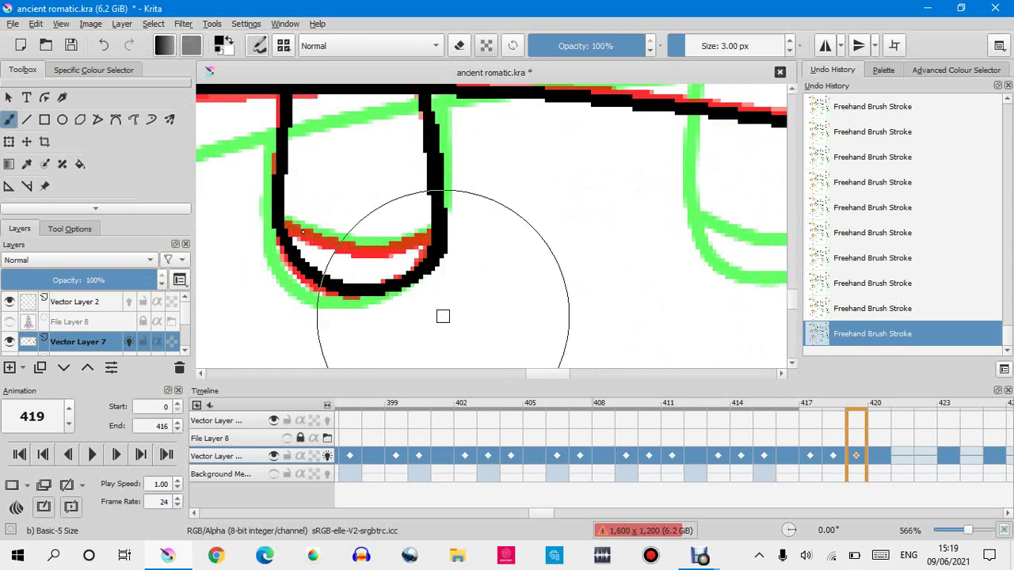
{"action": "scroll", "coordinate": [442, 316], "scroll_direction": "up", "scroll_amount": 2}
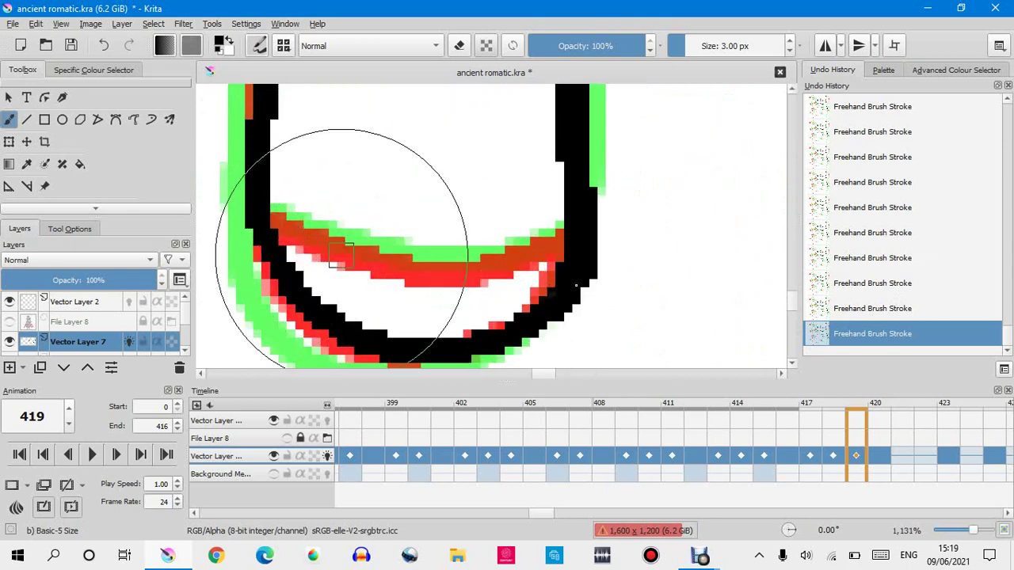
{"action": "mouse_move", "coordinate": [341, 255]}
{"action": "left_mouse_down"}
{"action": "mouse_move", "coordinate": [475, 277]}
{"action": "mouse_move", "coordinate": [559, 238]}
{"action": "left_mouse_up"}
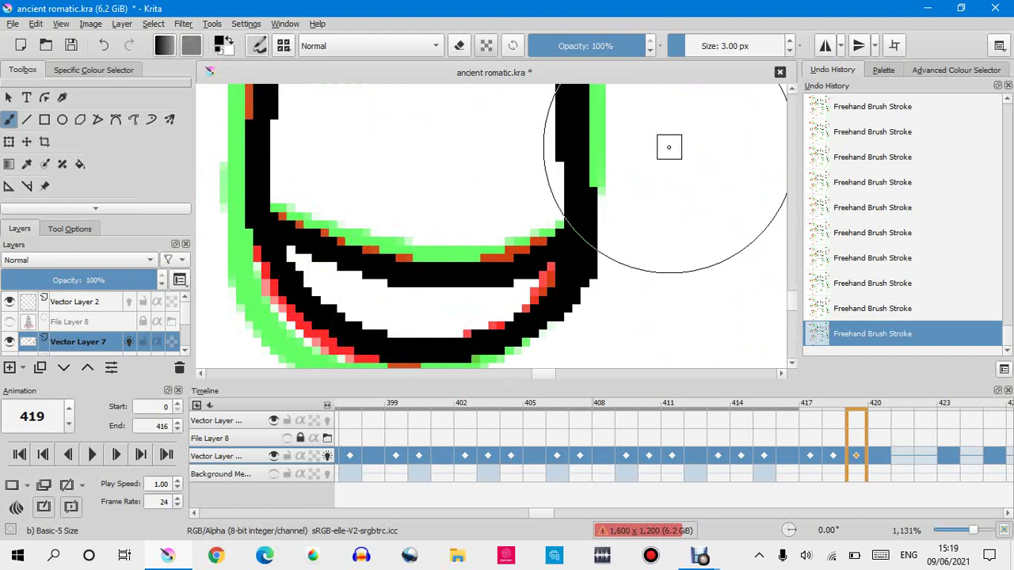
Trace the central figure's left shoe below the hem in black, including its rounded toe and the curved line inside it.
{"action": "scroll", "coordinate": [669, 147], "scroll_direction": "down", "scroll_amount": 4}
{"action": "scroll", "coordinate": [534, 174], "scroll_direction": "up", "scroll_amount": 3}
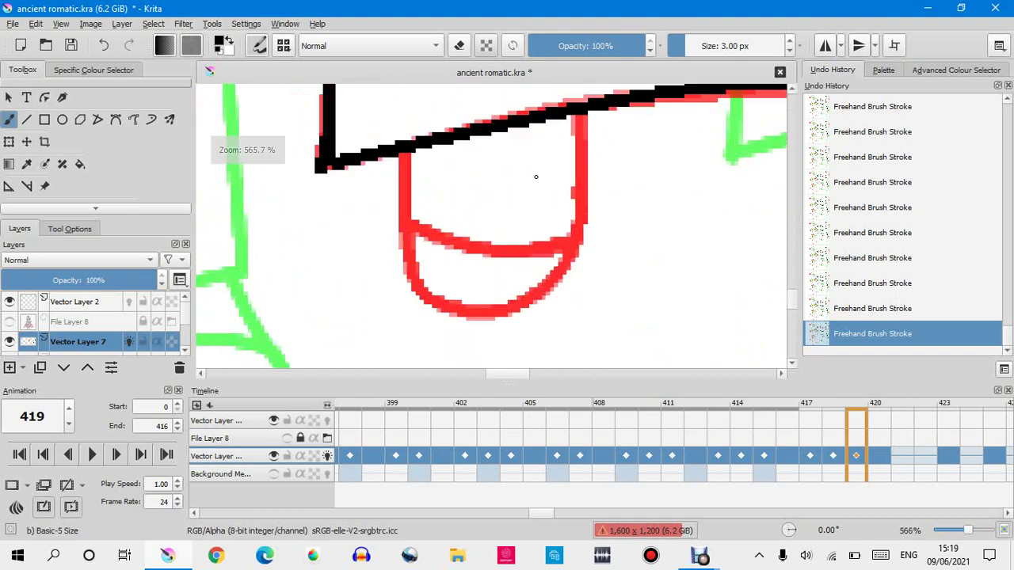
{"action": "left_click_drag", "start_coordinate": [408, 152], "coordinate": [412, 273]}
{"action": "mouse_move", "coordinate": [483, 400]}
{"action": "left_mouse_down"}
{"action": "mouse_move", "coordinate": [604, 301]}
{"action": "mouse_move", "coordinate": [631, 262]}
{"action": "mouse_move", "coordinate": [619, 119]}
{"action": "mouse_move", "coordinate": [594, 99]}
{"action": "mouse_move", "coordinate": [586, 118]}
{"action": "left_mouse_up"}
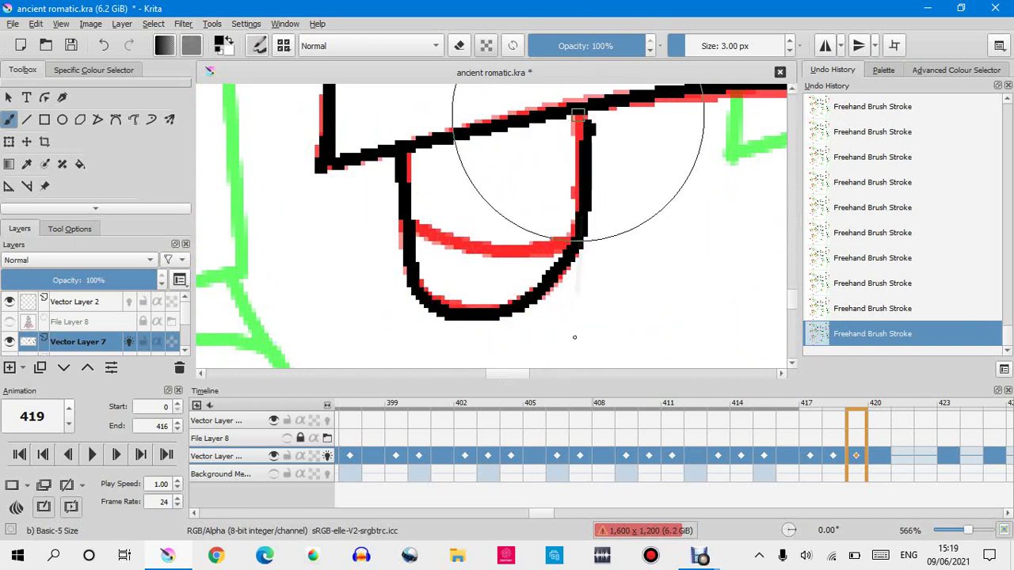
{"action": "mouse_move", "coordinate": [600, 283]}
{"action": "left_mouse_down"}
{"action": "mouse_move", "coordinate": [584, 256]}
{"action": "mouse_move", "coordinate": [672, 193]}
{"action": "mouse_move", "coordinate": [687, 169]}
{"action": "left_mouse_up"}
Try tracing the slanted outer edge of the central figure's right sleeve in black, undoing each attempt.
{"action": "scroll", "coordinate": [687, 168], "scroll_direction": "down", "scroll_amount": 10}
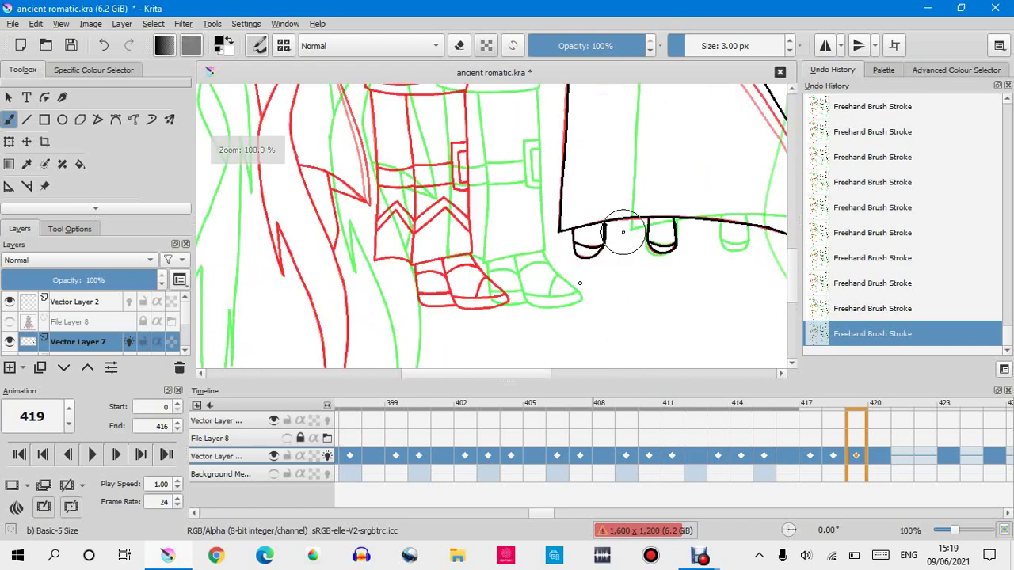
{"action": "scroll", "coordinate": [605, 166], "scroll_direction": "up", "scroll_amount": 5}
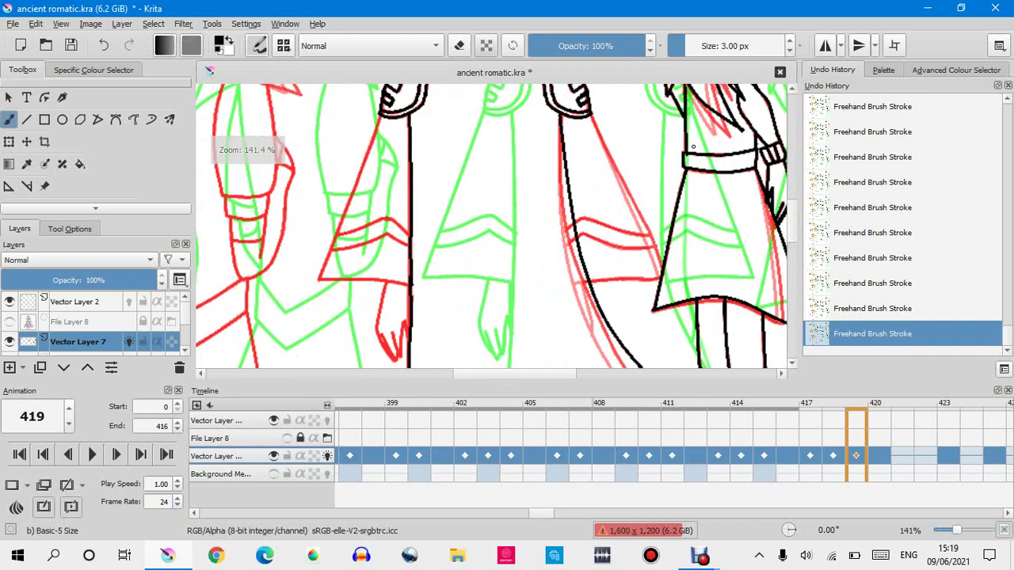
{"action": "scroll", "coordinate": [646, 164], "scroll_direction": "up", "scroll_amount": 1}
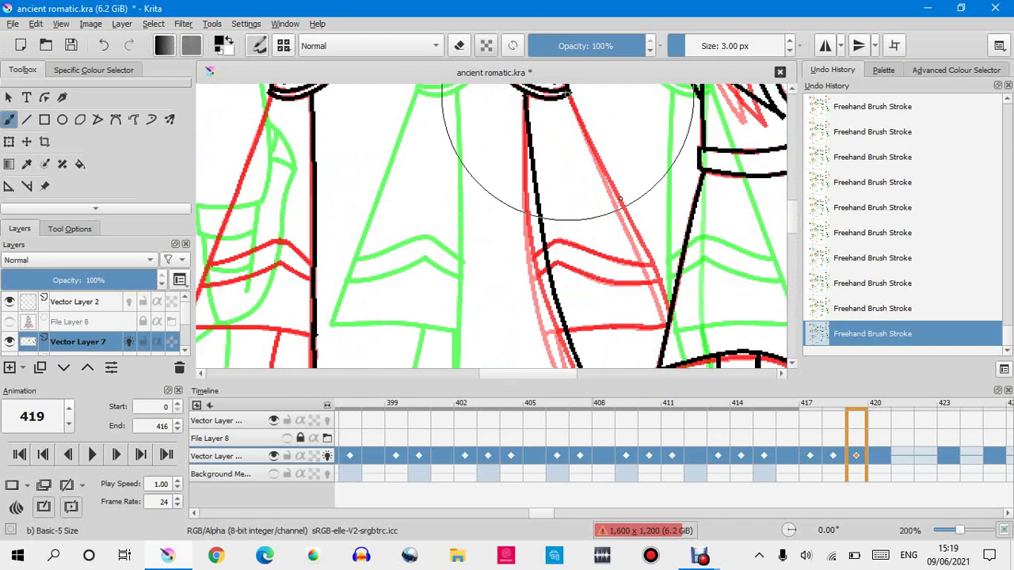
{"action": "mouse_move", "coordinate": [568, 95]}
{"action": "left_mouse_down"}
{"action": "mouse_move", "coordinate": [611, 214]}
{"action": "mouse_move", "coordinate": [648, 245]}
{"action": "mouse_move", "coordinate": [669, 291]}
{"action": "left_mouse_up"}
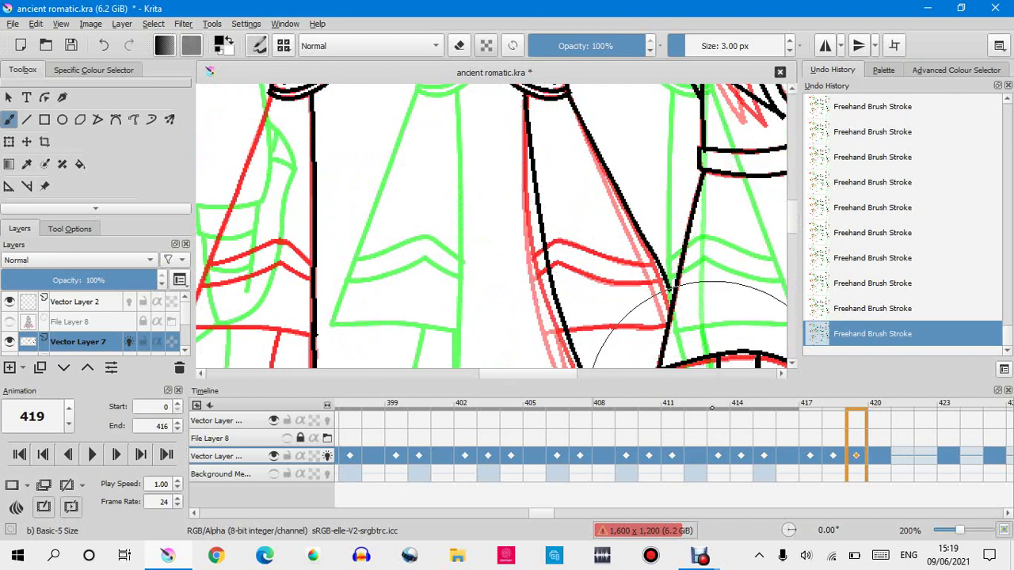
{"action": "left_click", "coordinate": [862, 316]}
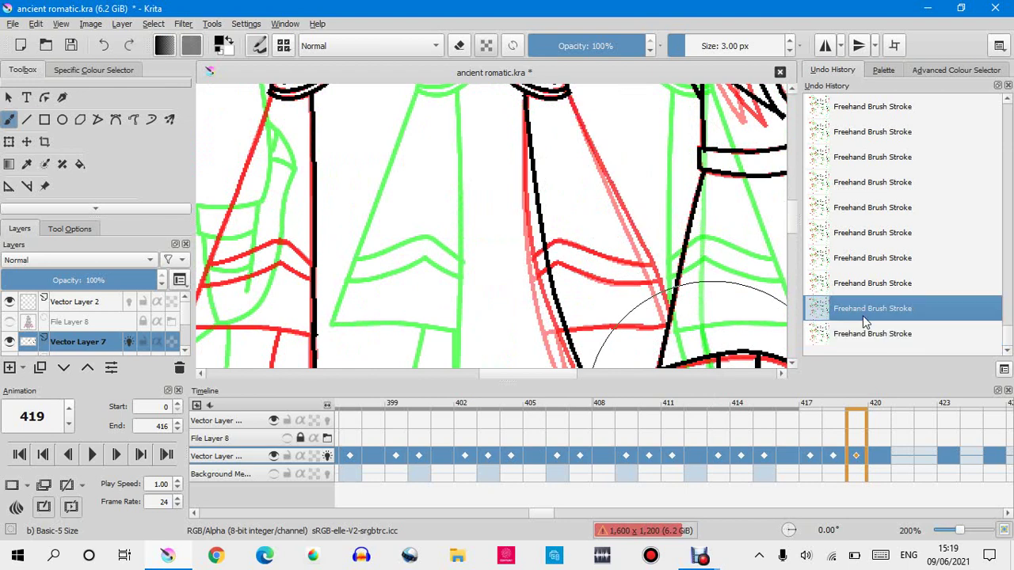
{"action": "key", "text": "ctrl+shift+z"}
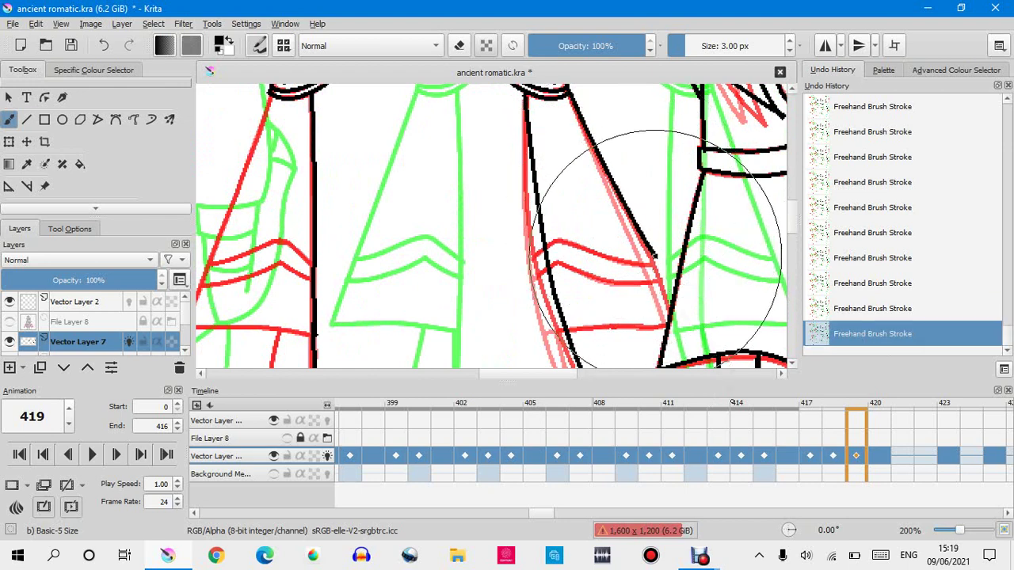
{"action": "left_click", "coordinate": [851, 312]}
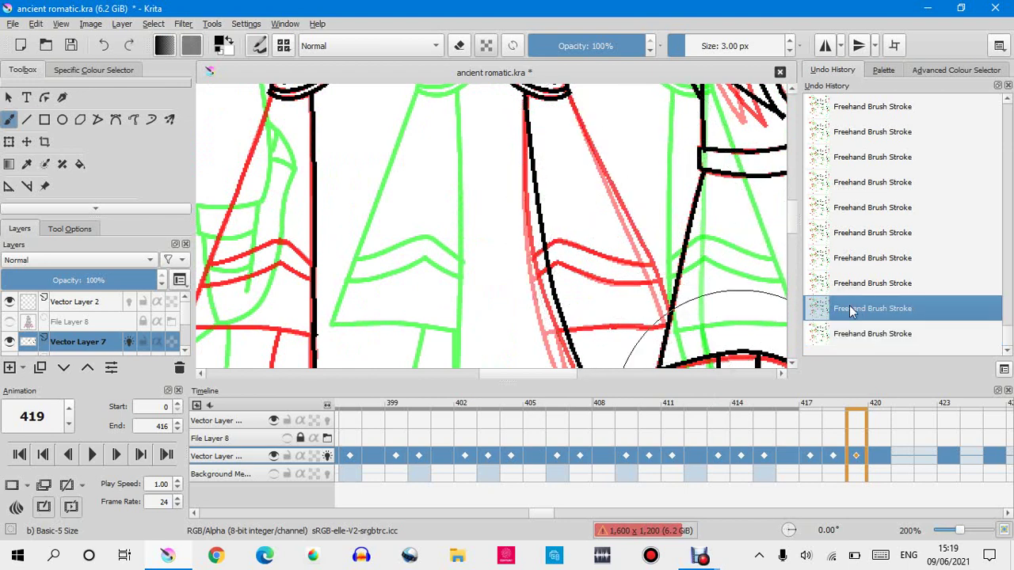
Trace the right sleeve's slanted outer edge down to the neighbouring figure's skirt, and the sleeve's bottom line across from the robe edge.
{"action": "key", "text": "ctrl+shift+z"}
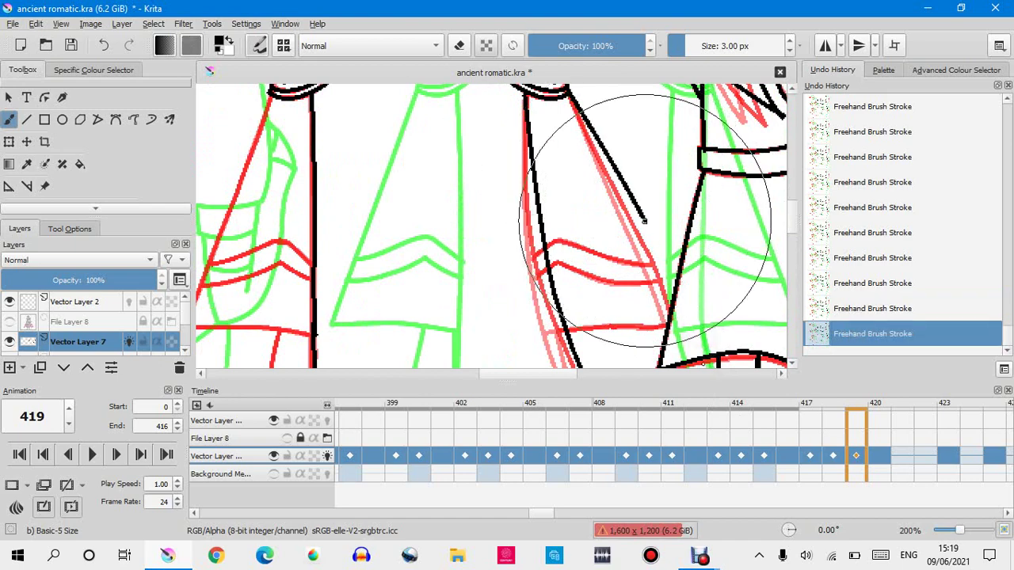
{"action": "left_click_drag", "start_coordinate": [649, 234], "coordinate": [672, 285]}
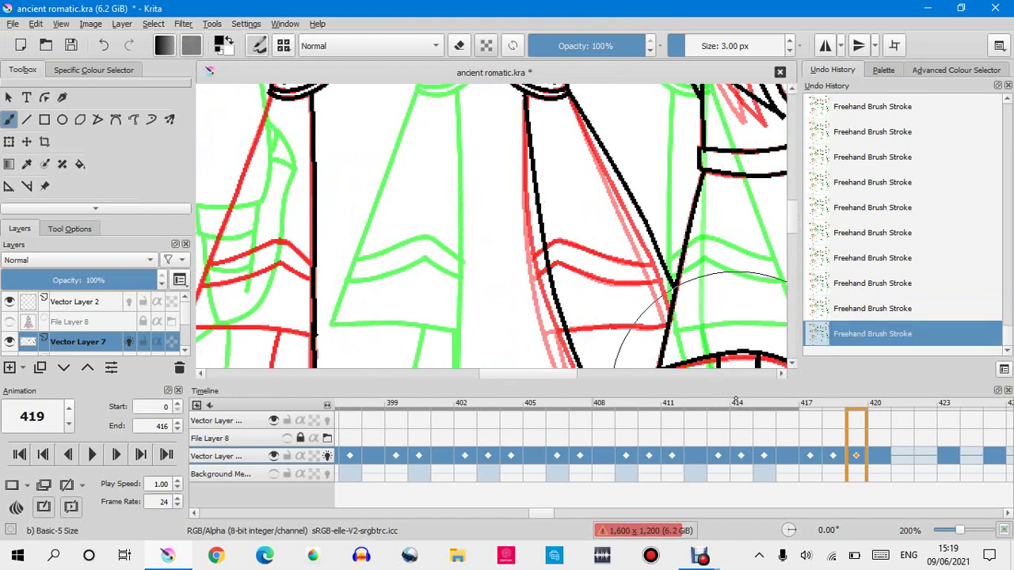
{"action": "scroll", "coordinate": [705, 341], "scroll_direction": "up", "scroll_amount": 2}
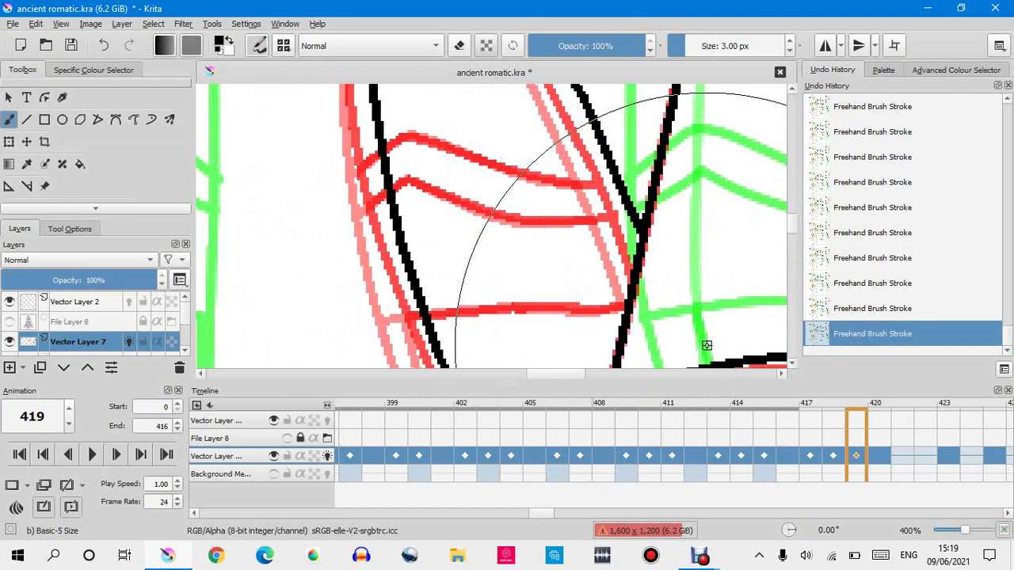
{"action": "left_click_drag", "start_coordinate": [431, 314], "coordinate": [648, 312]}
Try extending the right sleeve's slanted outer edge past the neighbouring figure's skirt edge, undoing each attempt.
{"action": "left_click_drag", "start_coordinate": [638, 207], "coordinate": [662, 319]}
{"action": "left_click", "coordinate": [858, 317]}
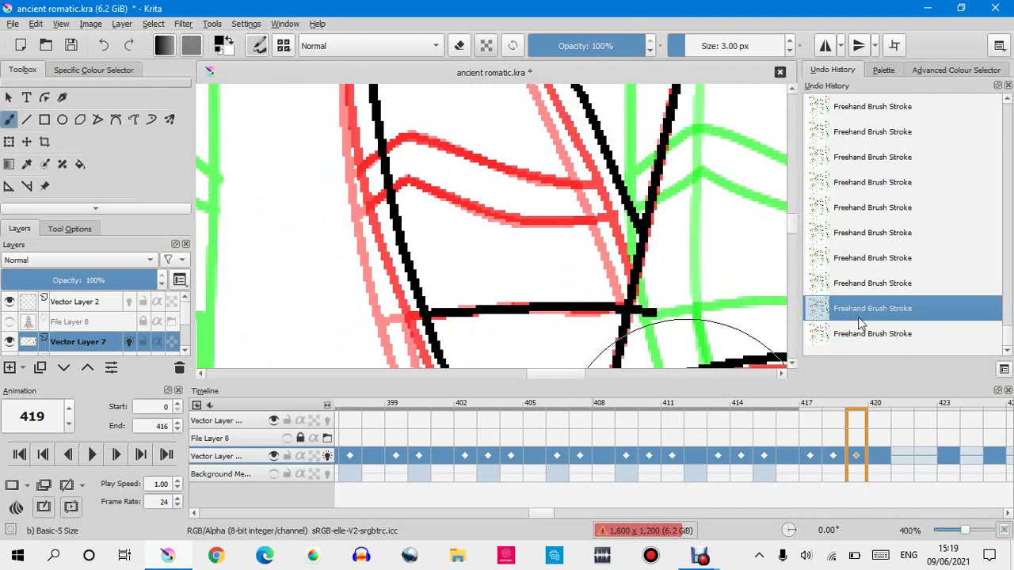
{"action": "left_click", "coordinate": [862, 333]}
{"action": "left_click", "coordinate": [848, 308]}
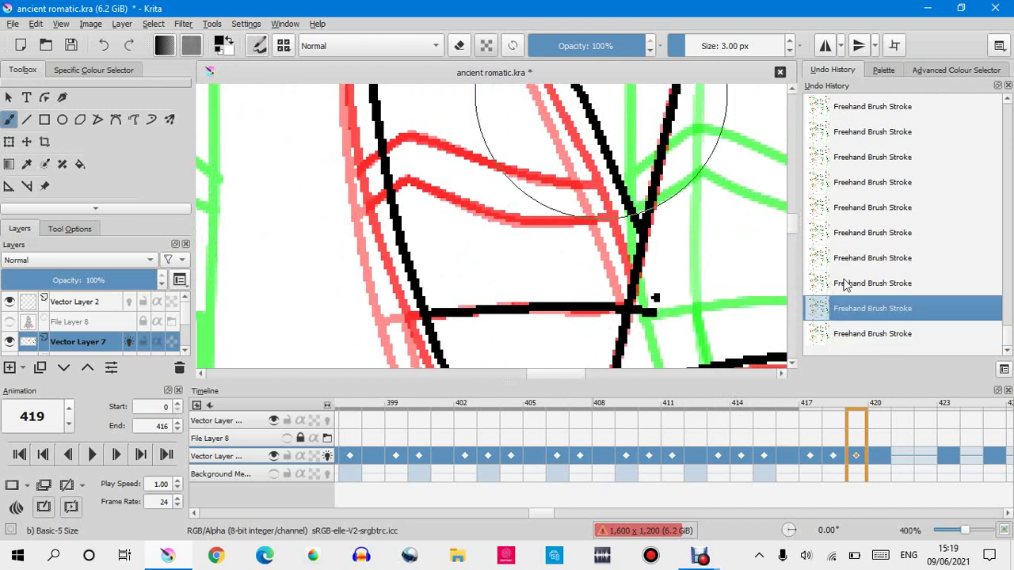
{"action": "left_click", "coordinate": [846, 284]}
{"action": "left_click", "coordinate": [855, 333]}
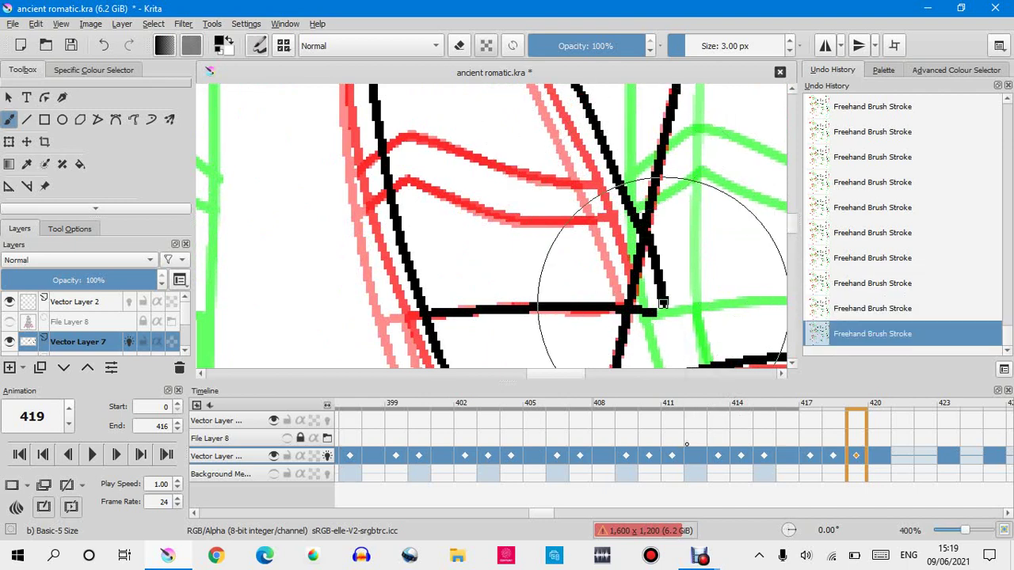
{"action": "left_click", "coordinate": [854, 315]}
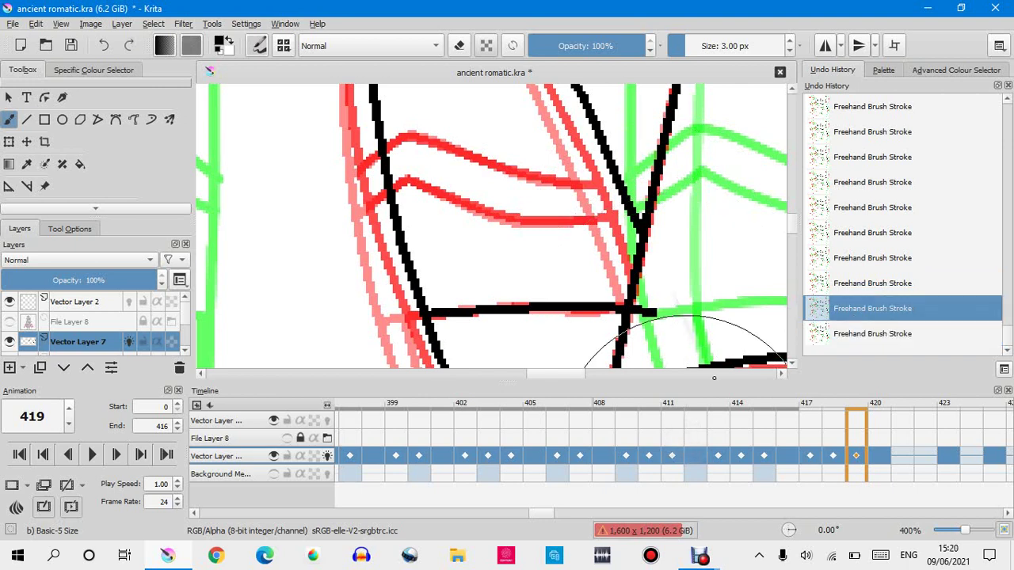
Extend the right sleeve's outlines to close its lower outer corner in black, and erase the neighbouring skirt edge crossing inside the sleeve.
{"action": "key", "text": "ctrl+shift+z"}
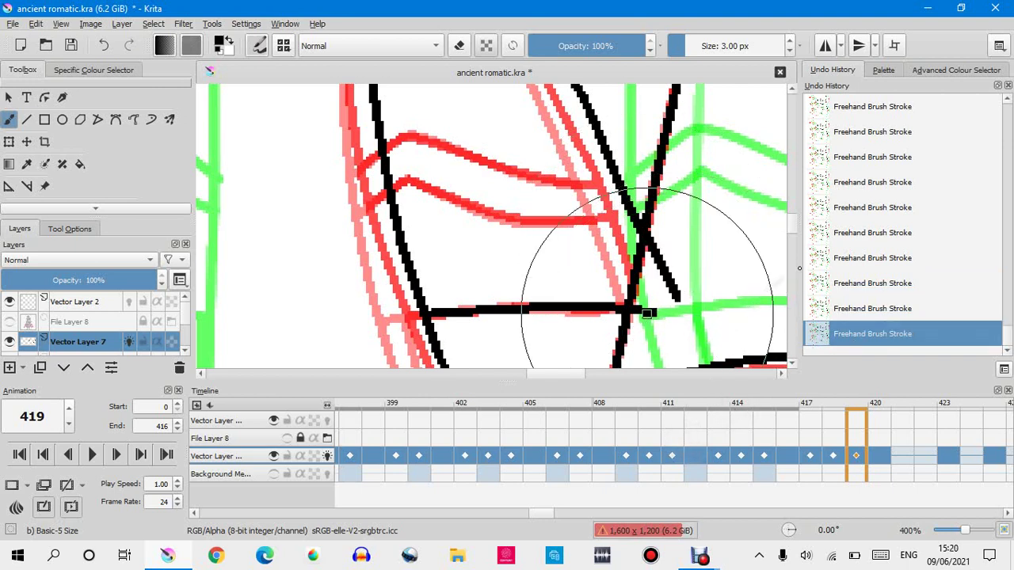
{"action": "left_click_drag", "start_coordinate": [656, 312], "coordinate": [698, 301]}
{"action": "left_click", "coordinate": [852, 308]}
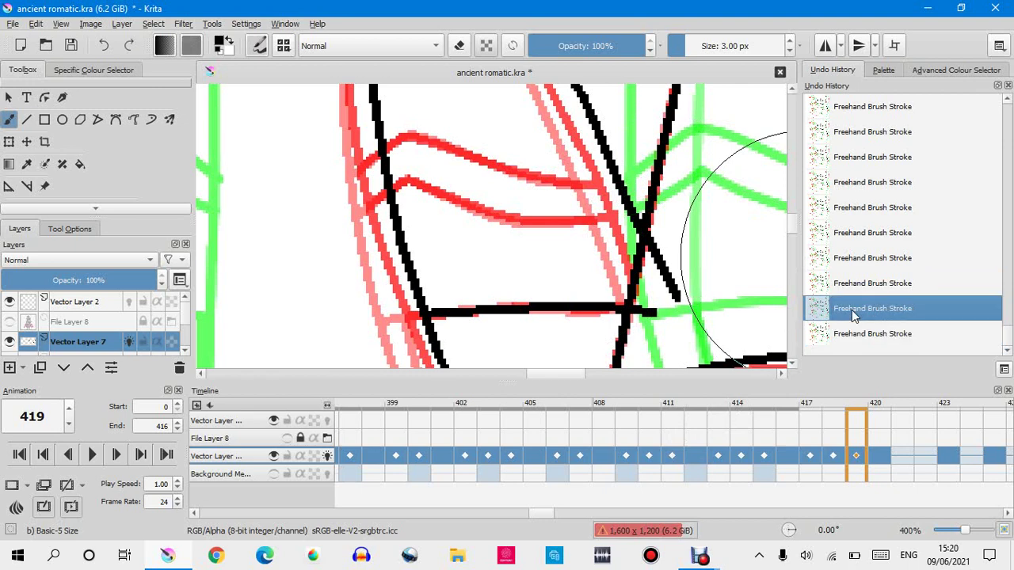
{"action": "left_click", "coordinate": [662, 311]}
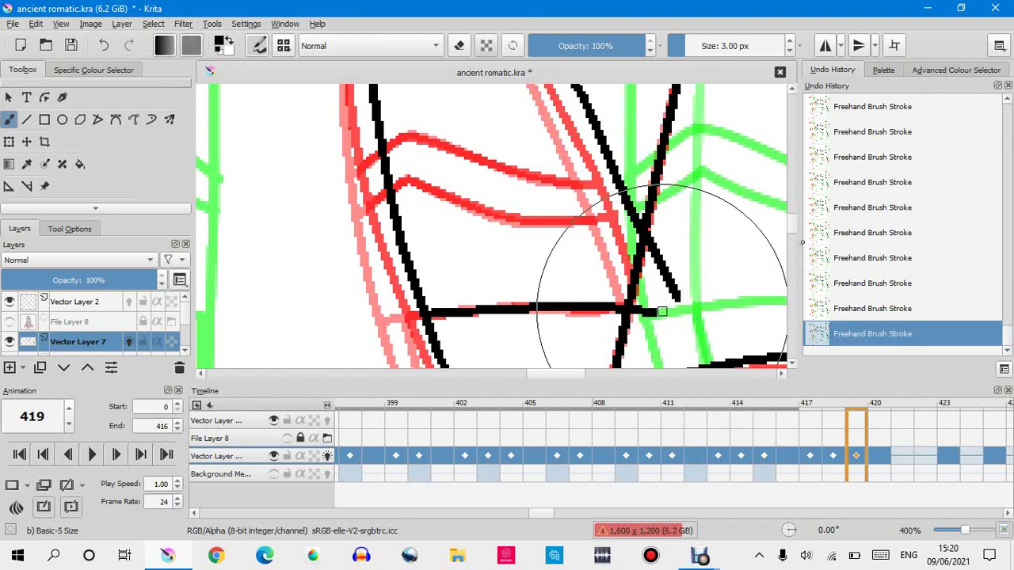
{"action": "left_click", "coordinate": [852, 308]}
{"action": "left_click", "coordinate": [660, 313]}
{"action": "left_click_drag", "start_coordinate": [660, 313], "coordinate": [681, 303]}
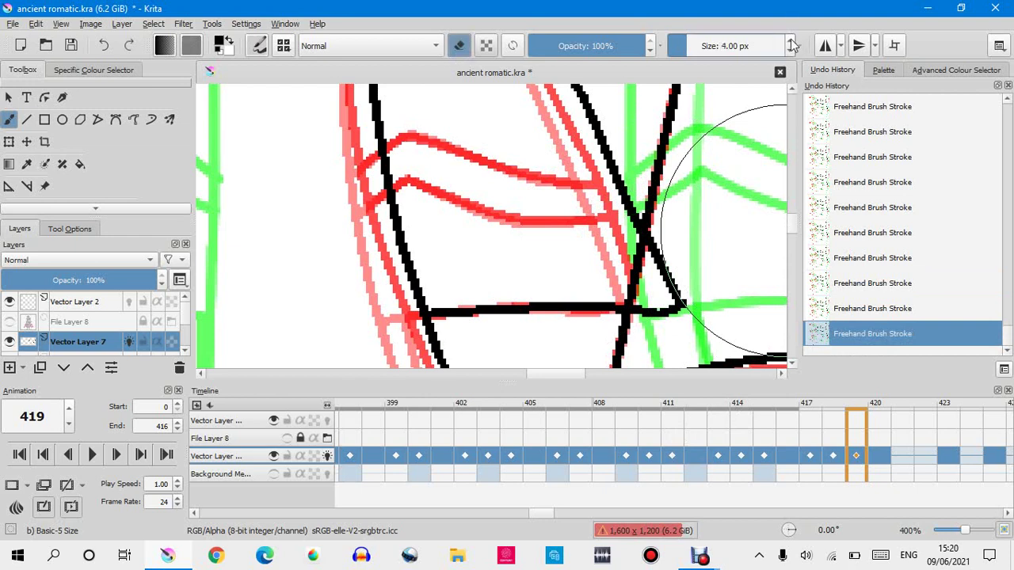
{"action": "left_click_drag", "start_coordinate": [632, 279], "coordinate": [644, 239]}
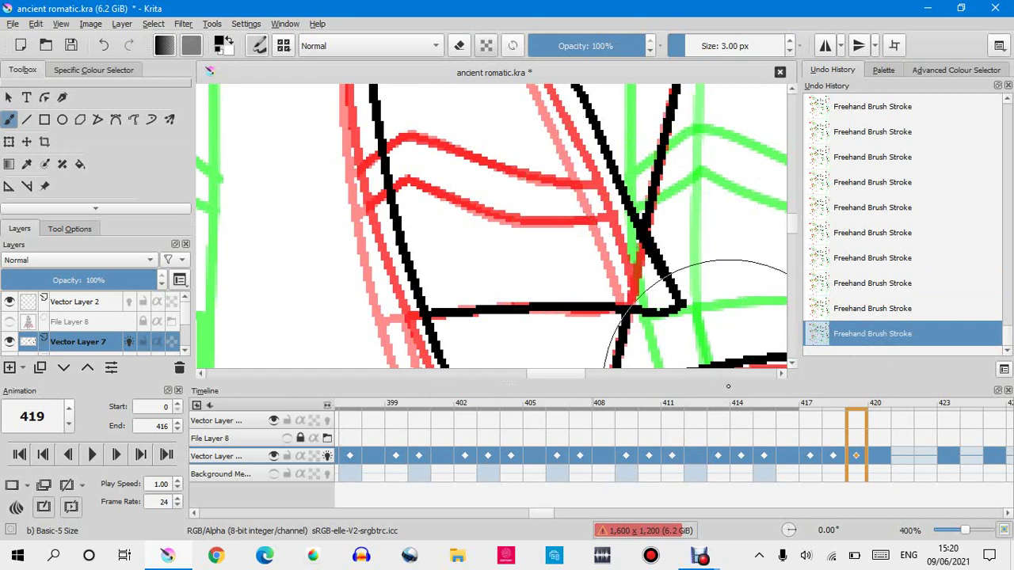
Try tracing the lower and upper band lines across the right sleeve in black, undoing each attempt.
{"action": "left_click_drag", "start_coordinate": [383, 195], "coordinate": [415, 178]}
{"action": "scroll", "coordinate": [502, 137], "scroll_direction": "up", "scroll_amount": 1}
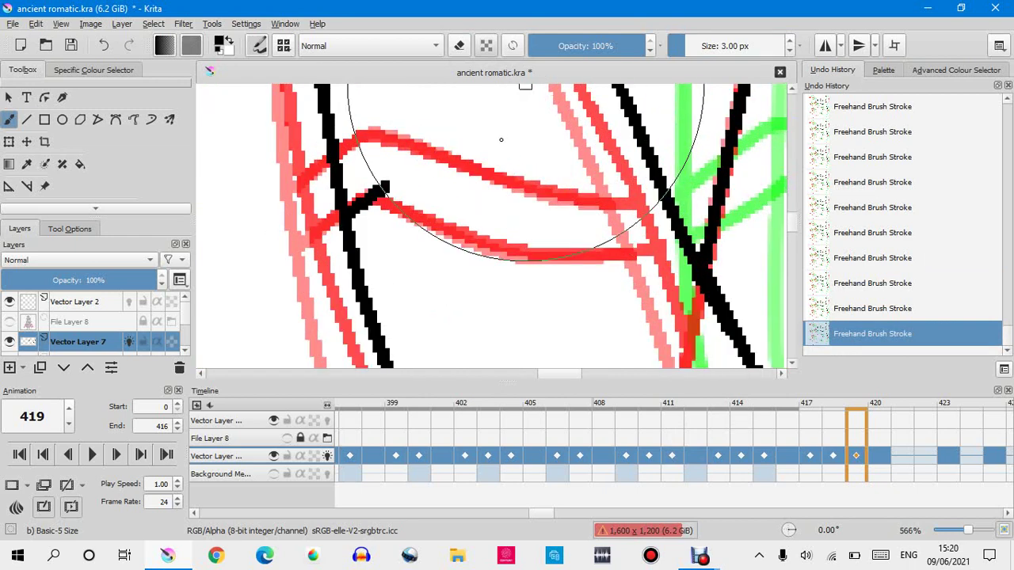
{"action": "scroll", "coordinate": [501, 139], "scroll_direction": "up", "scroll_amount": 1}
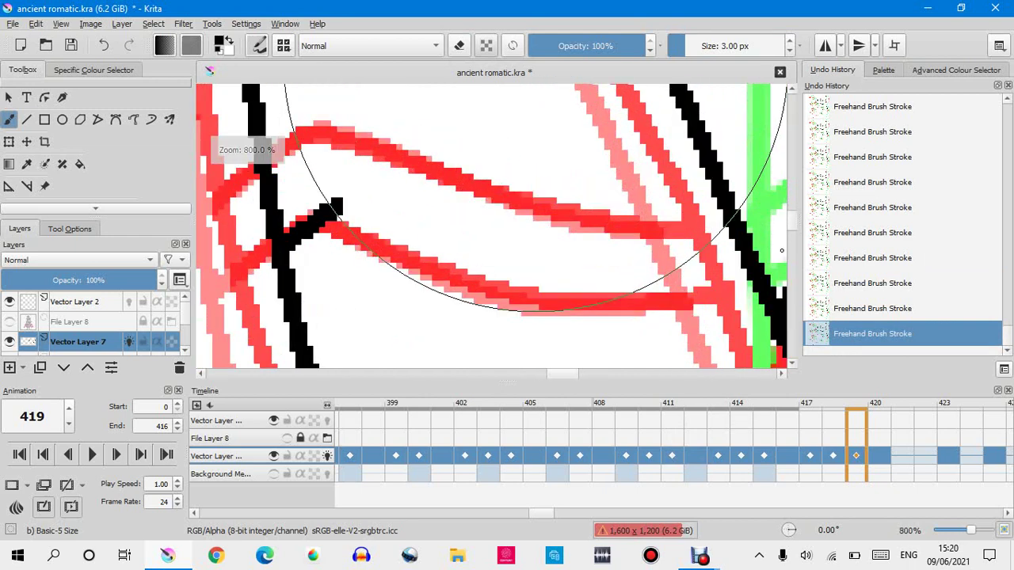
{"action": "left_click", "coordinate": [895, 308]}
{"action": "left_click", "coordinate": [69, 228]}
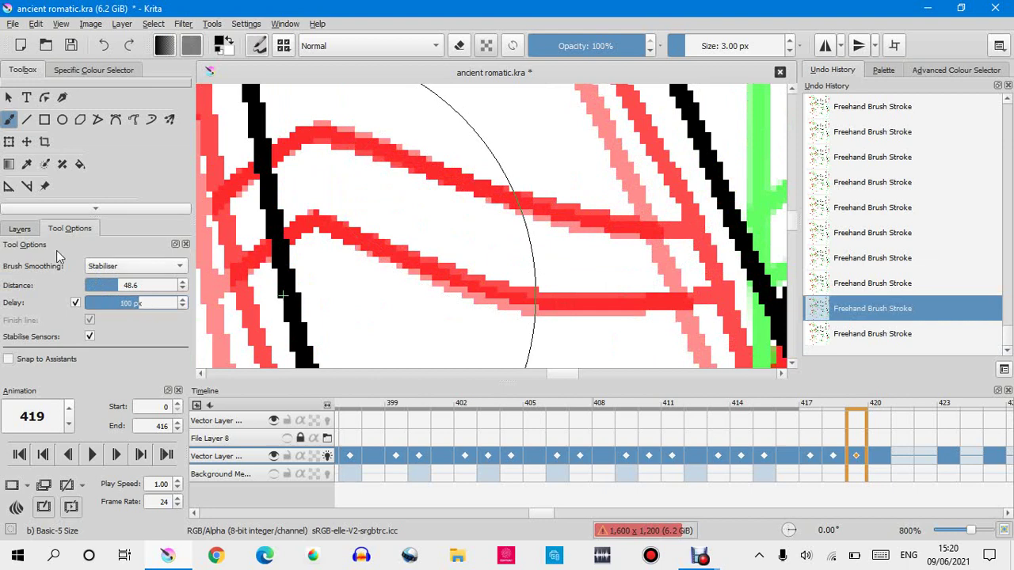
{"action": "left_click", "coordinate": [19, 229]}
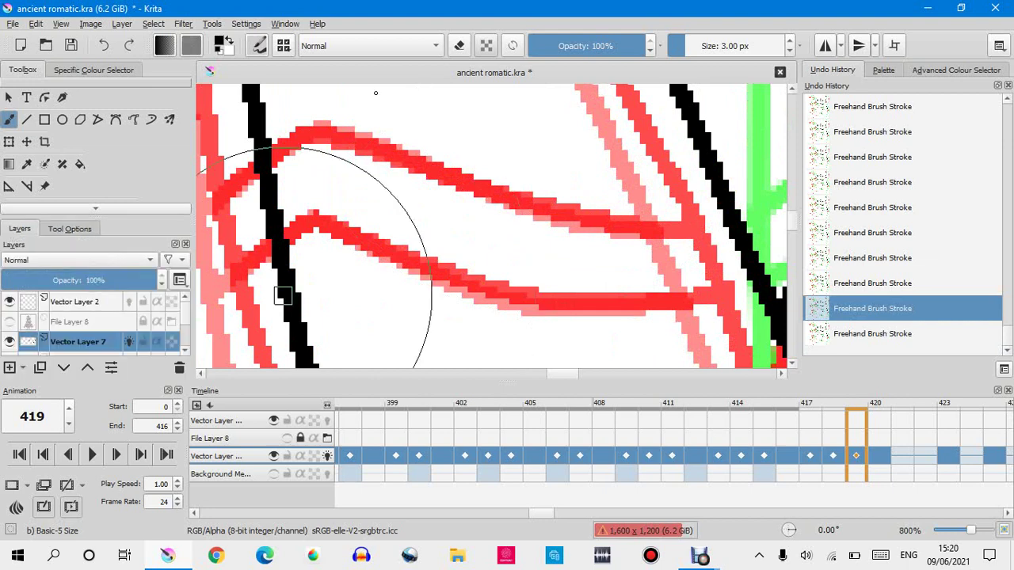
{"action": "mouse_move", "coordinate": [274, 151]}
{"action": "left_mouse_down"}
{"action": "mouse_move", "coordinate": [373, 102]}
{"action": "mouse_move", "coordinate": [697, 241]}
{"action": "left_mouse_up"}
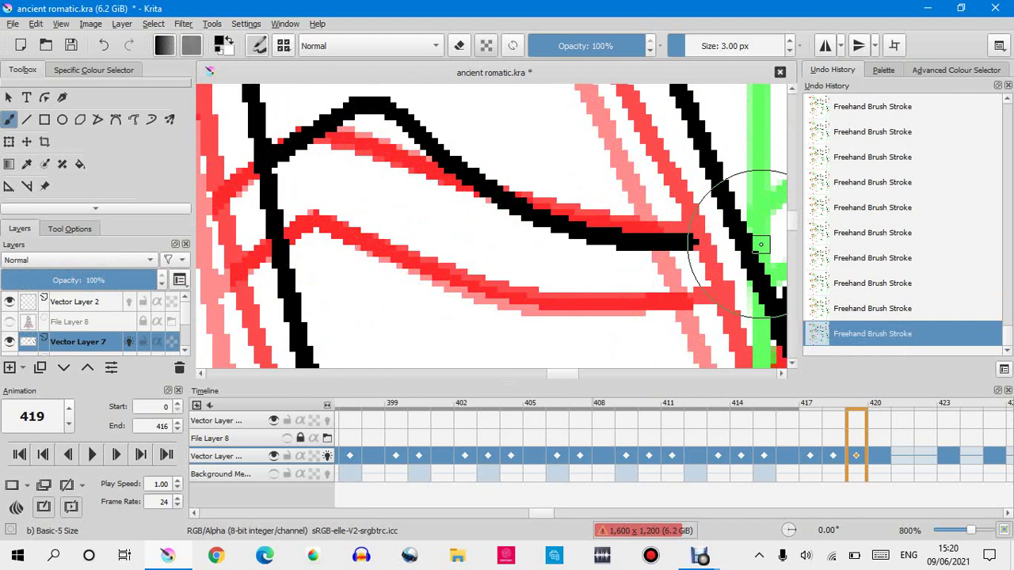
{"action": "left_click", "coordinate": [832, 308]}
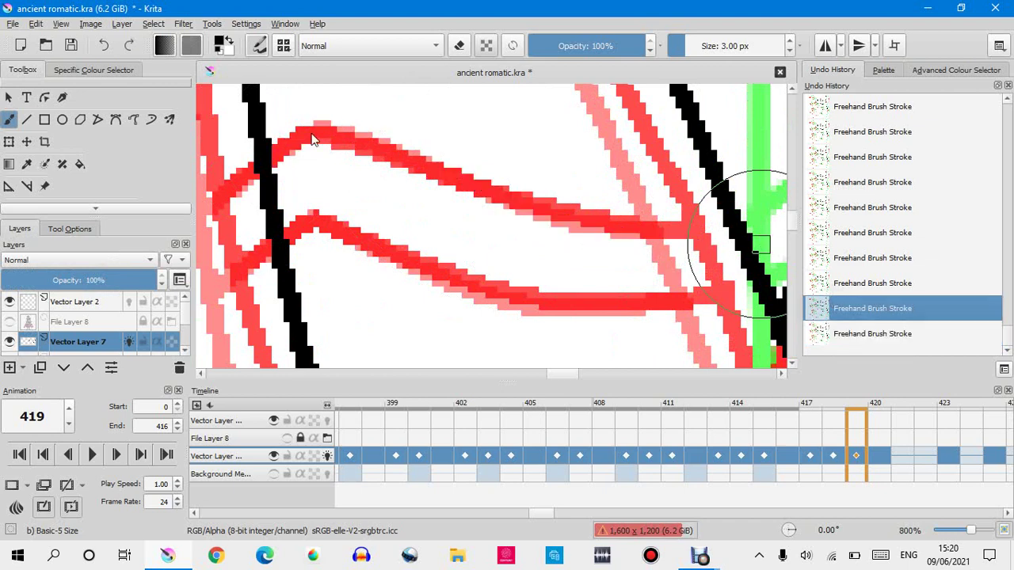
Trace the upper and lower band lines across the right sleeve in black, out to the sleeve's slanted outer edge.
{"action": "mouse_move", "coordinate": [274, 150]}
{"action": "left_mouse_down"}
{"action": "mouse_move", "coordinate": [385, 105]}
{"action": "mouse_move", "coordinate": [411, 152]}
{"action": "mouse_move", "coordinate": [530, 213]}
{"action": "mouse_move", "coordinate": [663, 242]}
{"action": "mouse_move", "coordinate": [771, 241]}
{"action": "mouse_move", "coordinate": [809, 200]}
{"action": "mouse_move", "coordinate": [700, 238]}
{"action": "mouse_move", "coordinate": [756, 230]}
{"action": "left_mouse_up"}
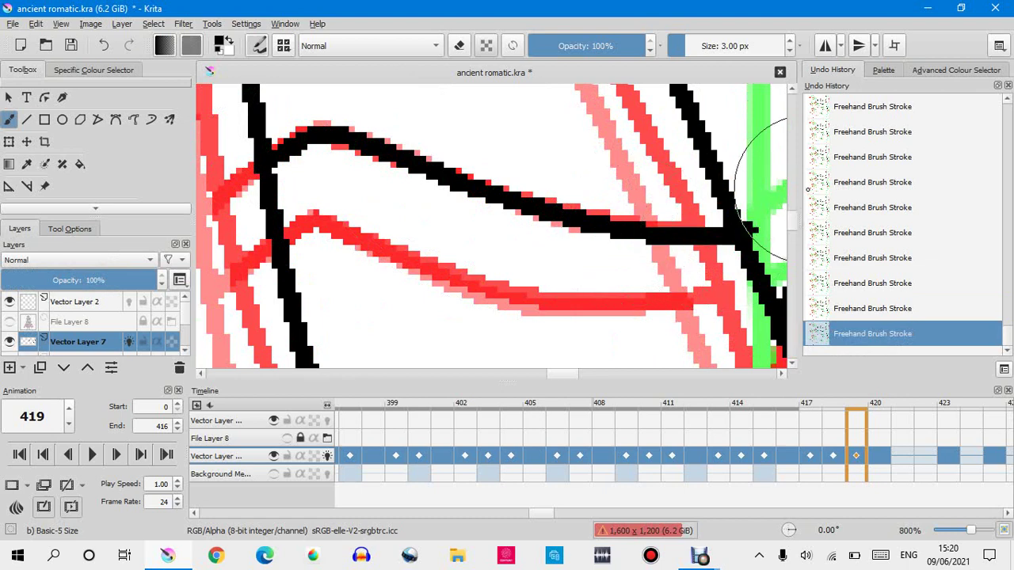
{"action": "mouse_move", "coordinate": [283, 234]}
{"action": "left_mouse_down"}
{"action": "mouse_move", "coordinate": [373, 209]}
{"action": "mouse_move", "coordinate": [460, 285]}
{"action": "mouse_move", "coordinate": [757, 308]}
{"action": "left_mouse_up"}
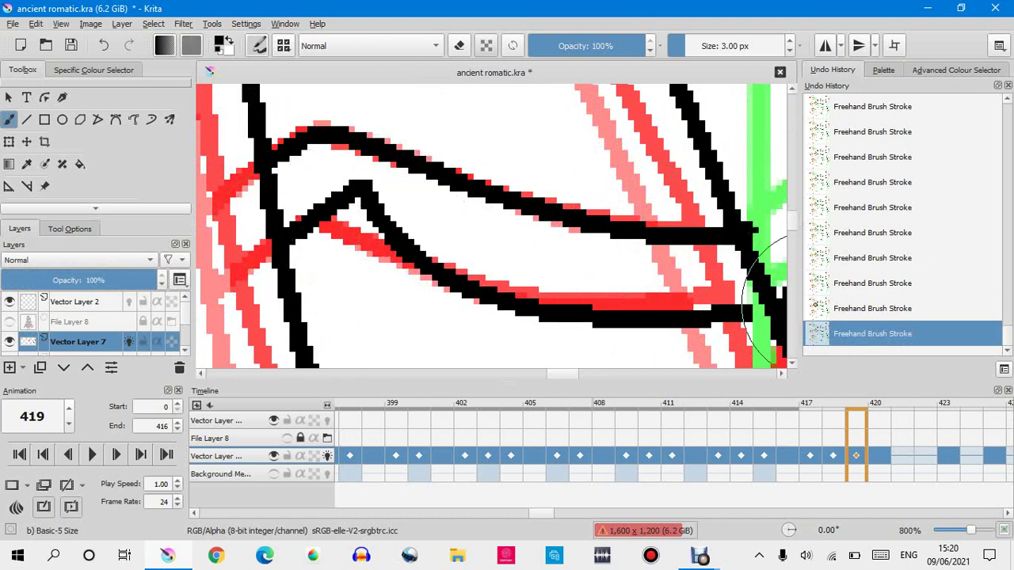
{"action": "left_click", "coordinate": [860, 309]}
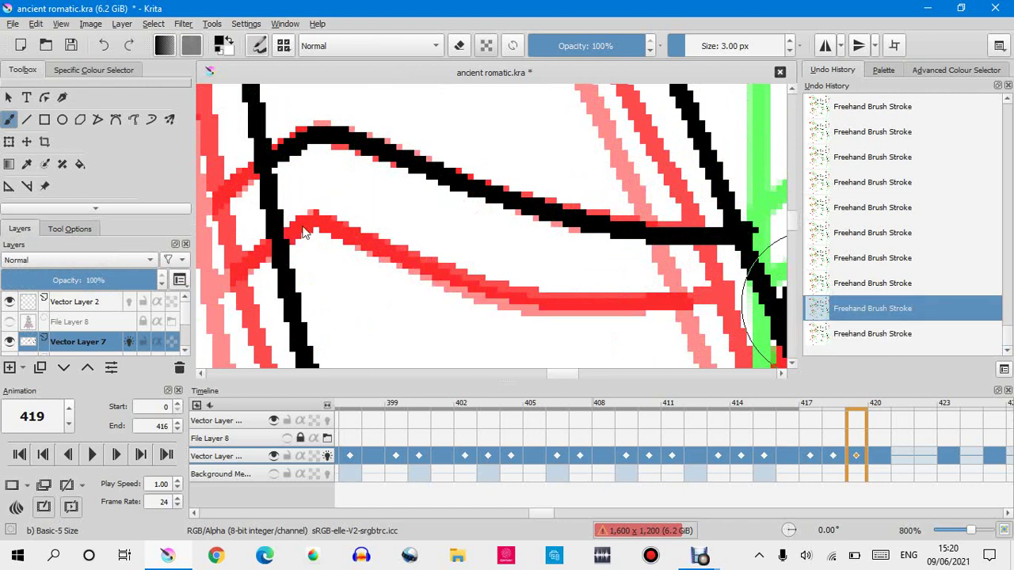
{"action": "mouse_move", "coordinate": [283, 249]}
{"action": "left_mouse_down"}
{"action": "mouse_move", "coordinate": [340, 203]}
{"action": "mouse_move", "coordinate": [349, 229]}
{"action": "mouse_move", "coordinate": [419, 274]}
{"action": "mouse_move", "coordinate": [543, 301]}
{"action": "mouse_move", "coordinate": [688, 309]}
{"action": "mouse_move", "coordinate": [749, 278]}
{"action": "mouse_move", "coordinate": [832, 258]}
{"action": "left_mouse_up"}
{"action": "left_click", "coordinate": [843, 311]}
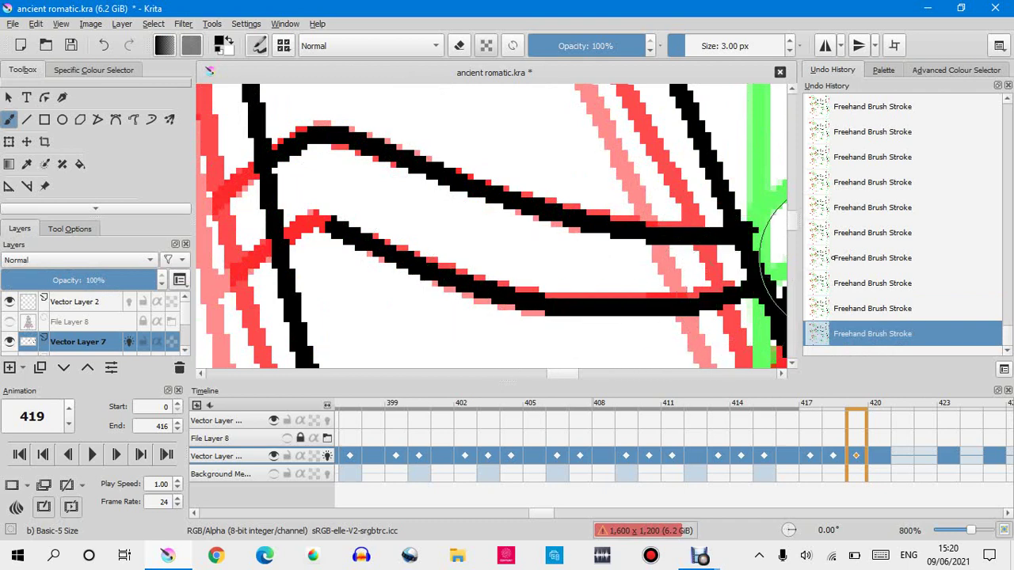
Try joining the lower band line's inner end to the robe edge in black, undoing the attempts.
{"action": "mouse_move", "coordinate": [308, 224]}
{"action": "left_mouse_down"}
{"action": "mouse_move", "coordinate": [387, 185]}
{"action": "mouse_move", "coordinate": [438, 182]}
{"action": "mouse_move", "coordinate": [477, 350]}
{"action": "left_mouse_up"}
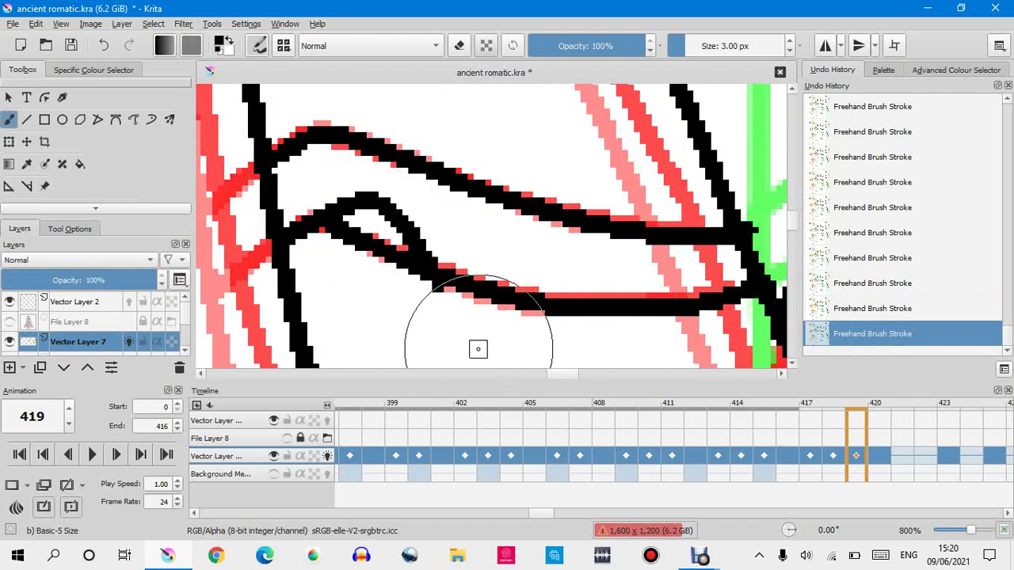
{"action": "left_click", "coordinate": [846, 309]}
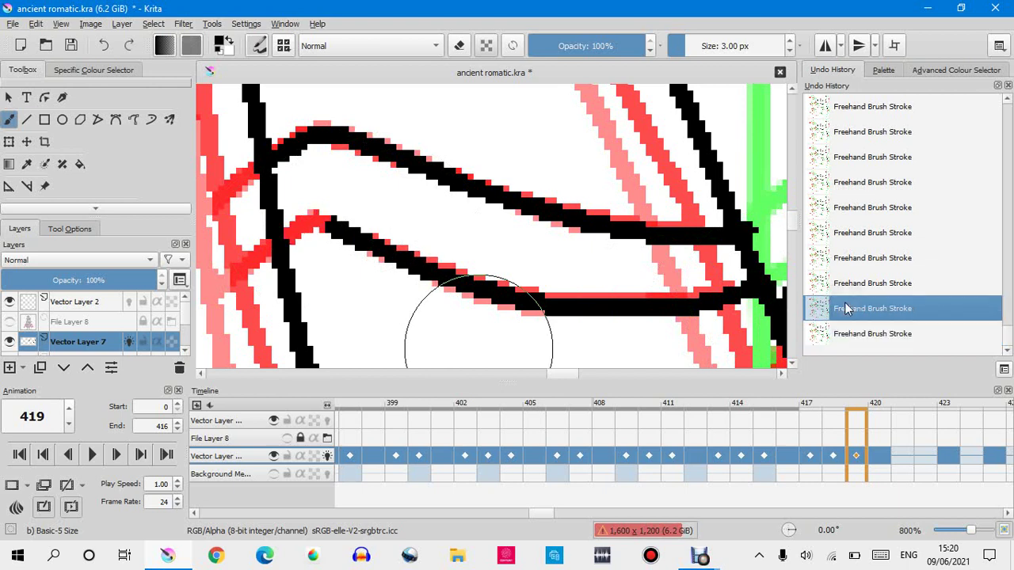
{"action": "left_click", "coordinate": [846, 333]}
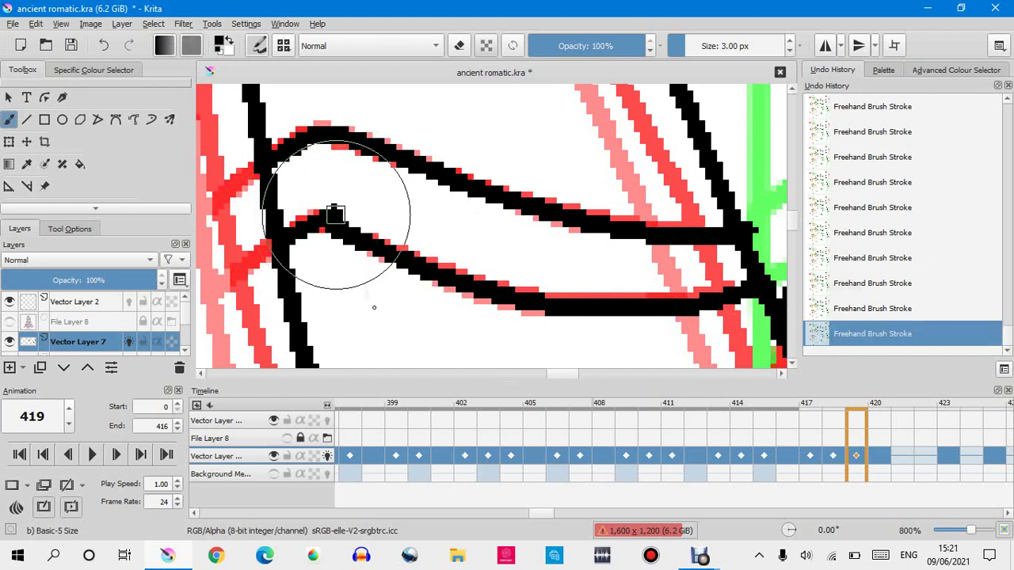
{"action": "left_click_drag", "start_coordinate": [412, 314], "coordinate": [475, 263]}
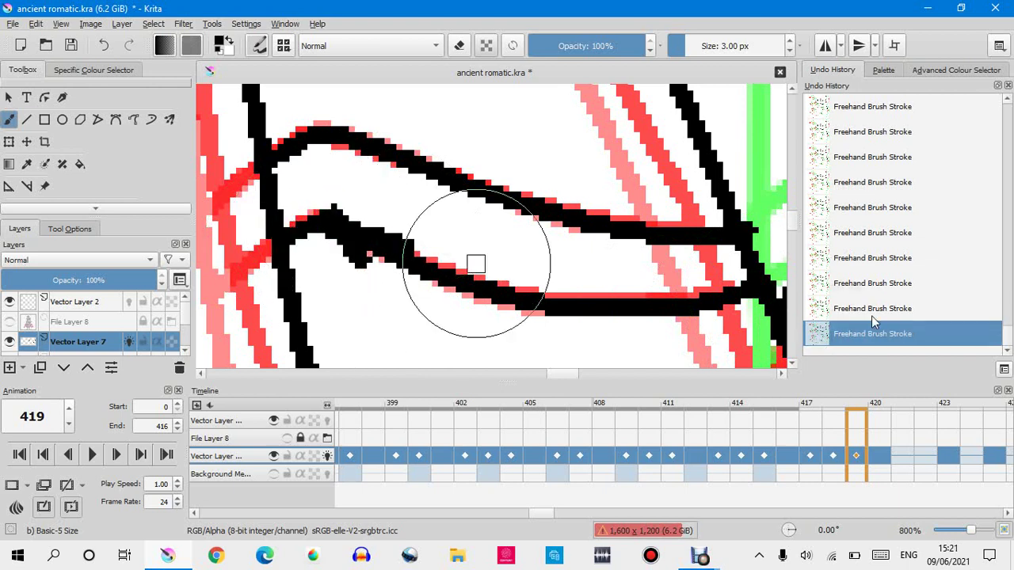
{"action": "left_click", "coordinate": [864, 287]}
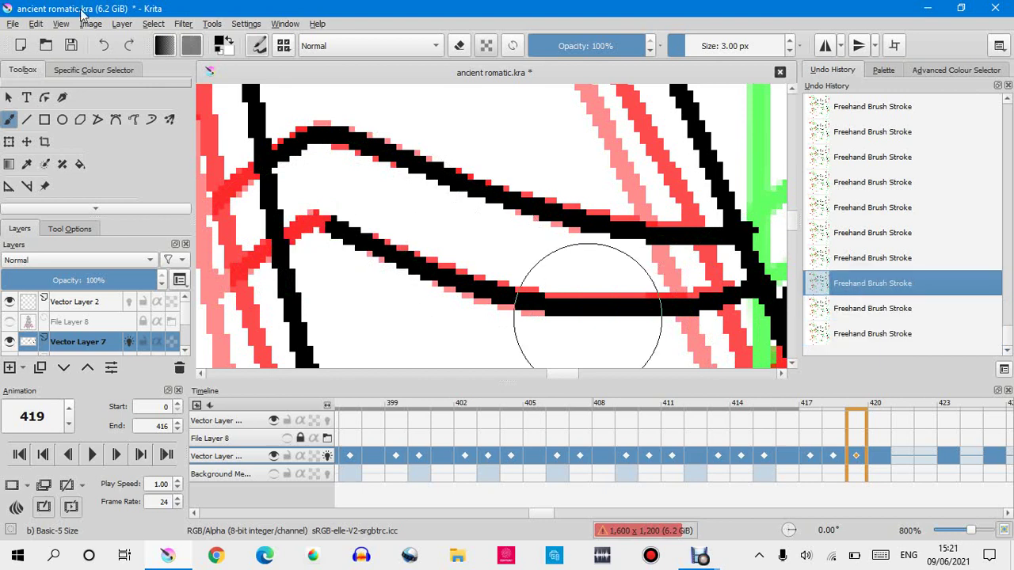
Close the gap between the right sleeve's lower band line and the robe edge with a short black stroke over the peak.
{"action": "left_click", "coordinate": [69, 228]}
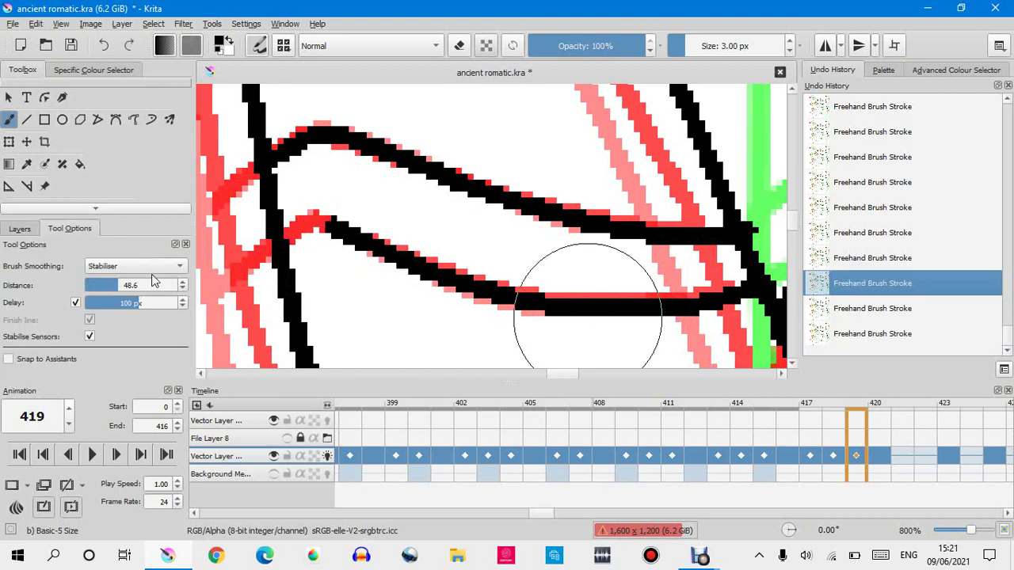
{"action": "scroll", "coordinate": [150, 266], "scroll_direction": "up", "scroll_amount": 3}
{"action": "scroll", "coordinate": [151, 267], "scroll_direction": "down", "scroll_amount": 3}
{"action": "scroll", "coordinate": [294, 229], "scroll_direction": "up", "scroll_amount": 4}
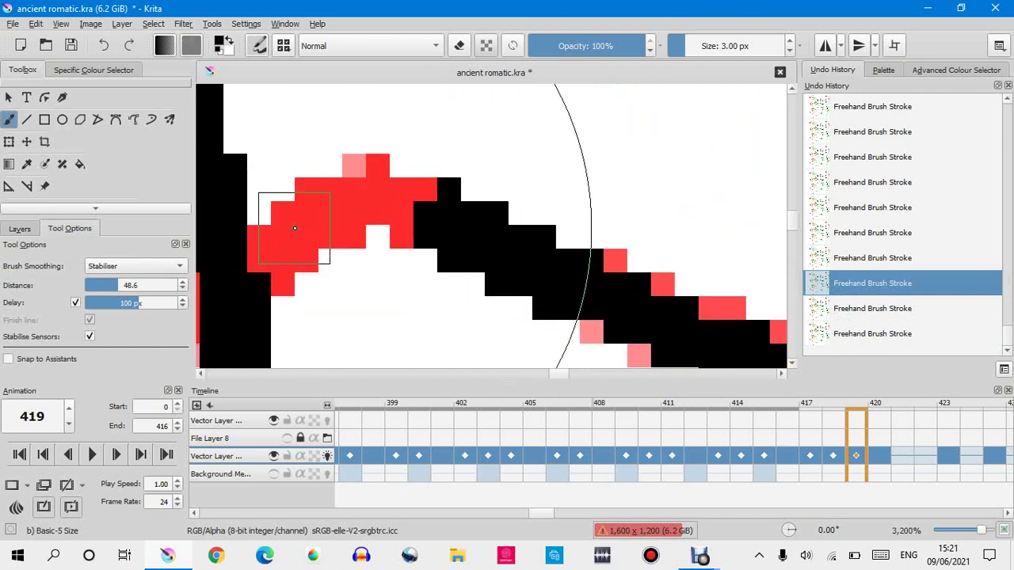
{"action": "mouse_move", "coordinate": [294, 228]}
{"action": "left_mouse_down"}
{"action": "mouse_move", "coordinate": [241, 257]}
{"action": "mouse_move", "coordinate": [317, 254]}
{"action": "mouse_move", "coordinate": [455, 179]}
{"action": "mouse_move", "coordinate": [483, 240]}
{"action": "left_mouse_up"}
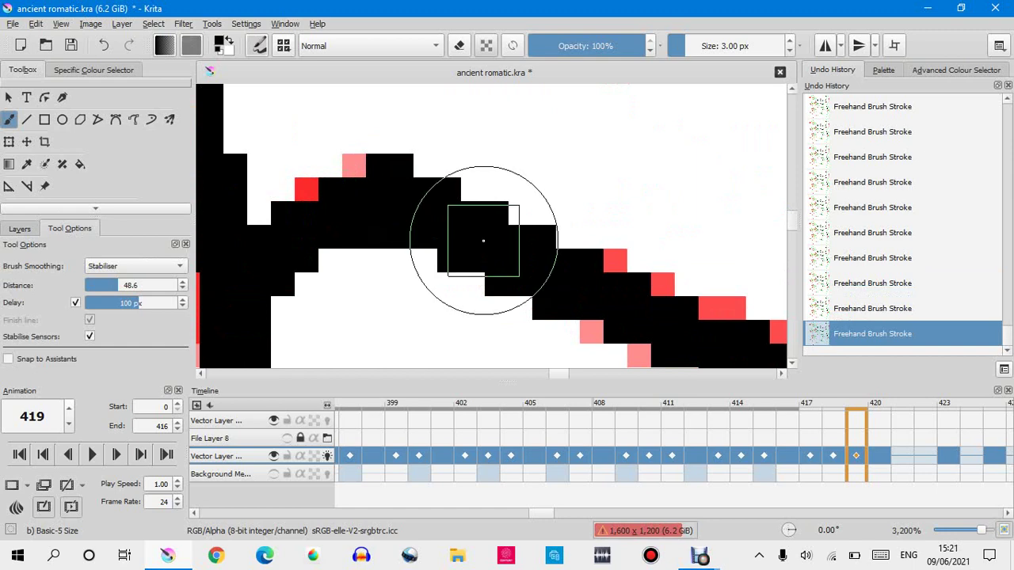
Try tracing the left sleeve's slanted outer edge downward from the cuff in black, undoing each attempt.
{"action": "scroll", "coordinate": [483, 240], "scroll_direction": "down", "scroll_amount": 10}
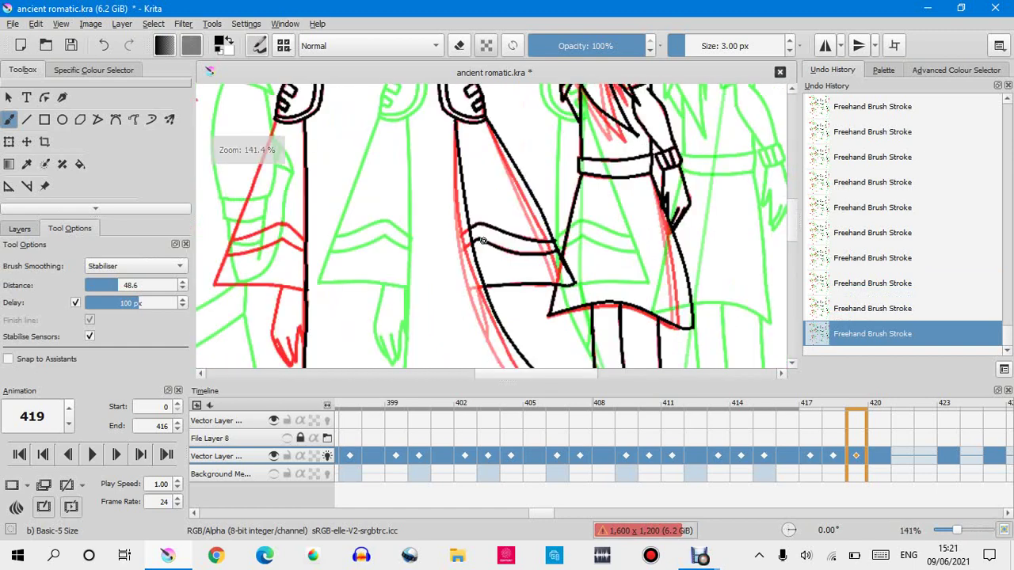
{"action": "scroll", "coordinate": [483, 241], "scroll_direction": "up", "scroll_amount": 1}
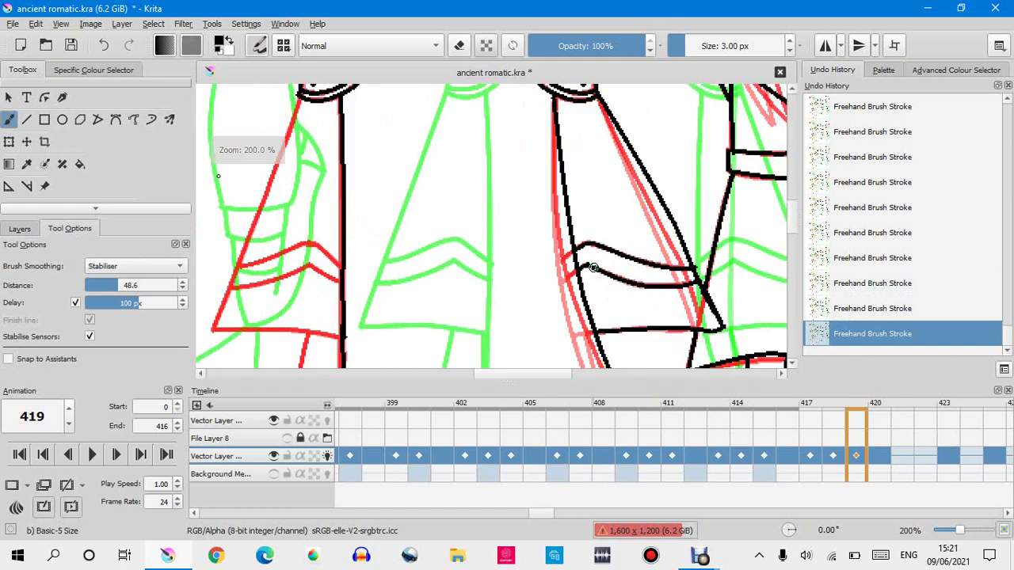
{"action": "left_click_drag", "start_coordinate": [299, 103], "coordinate": [264, 236]}
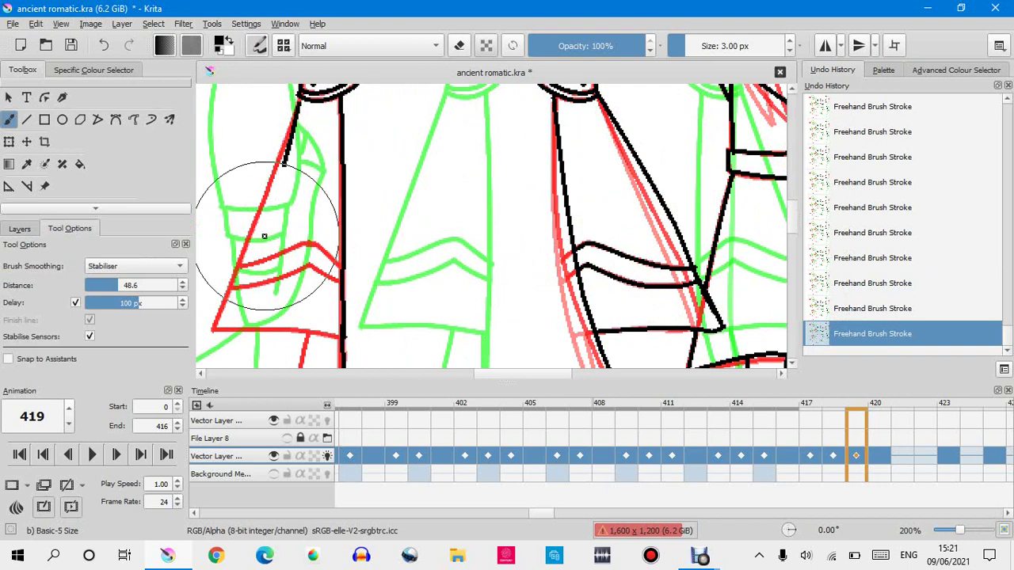
{"action": "left_click", "coordinate": [855, 311]}
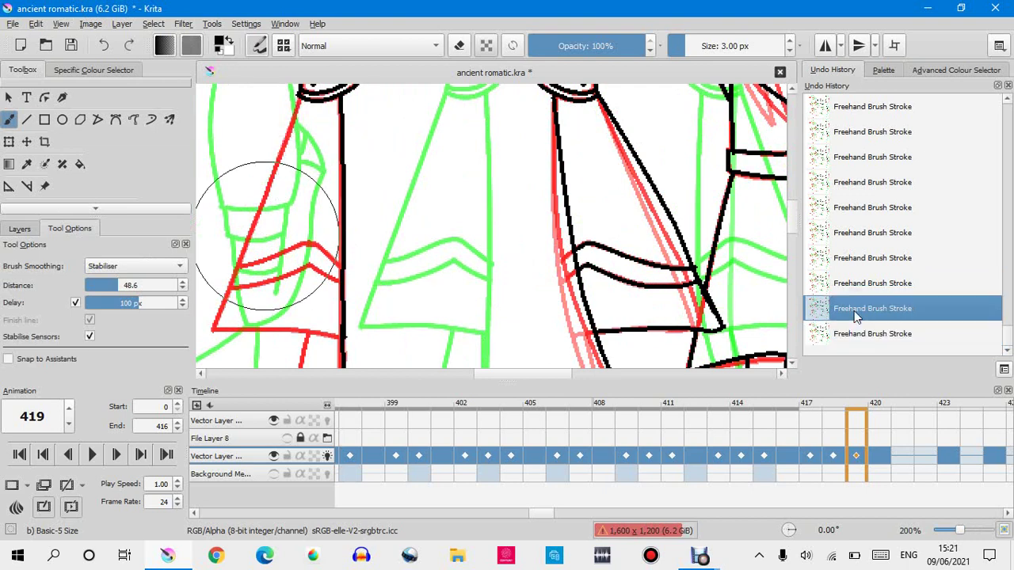
{"action": "left_click", "coordinate": [19, 229]}
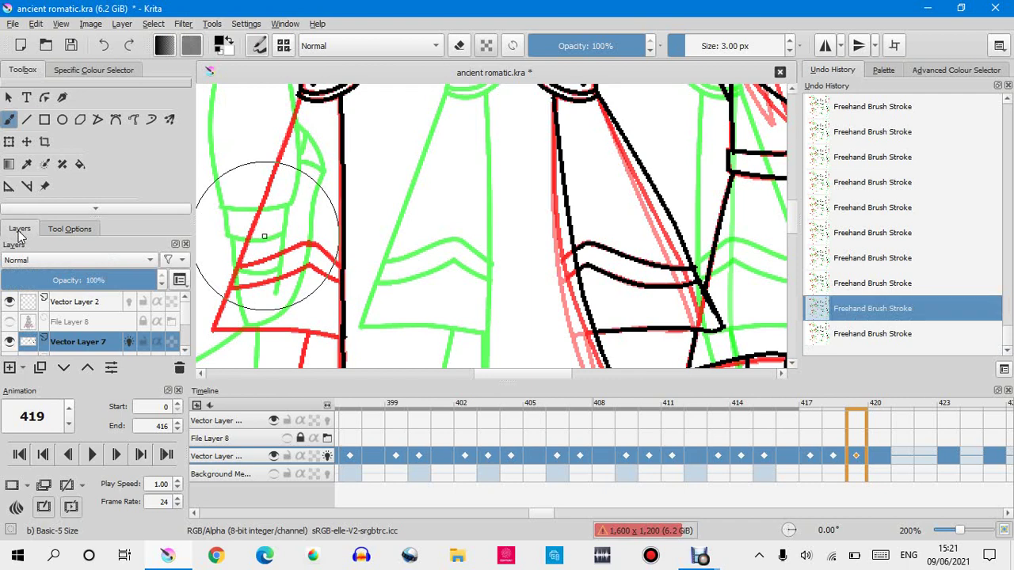
{"action": "left_click_drag", "start_coordinate": [297, 93], "coordinate": [190, 380]}
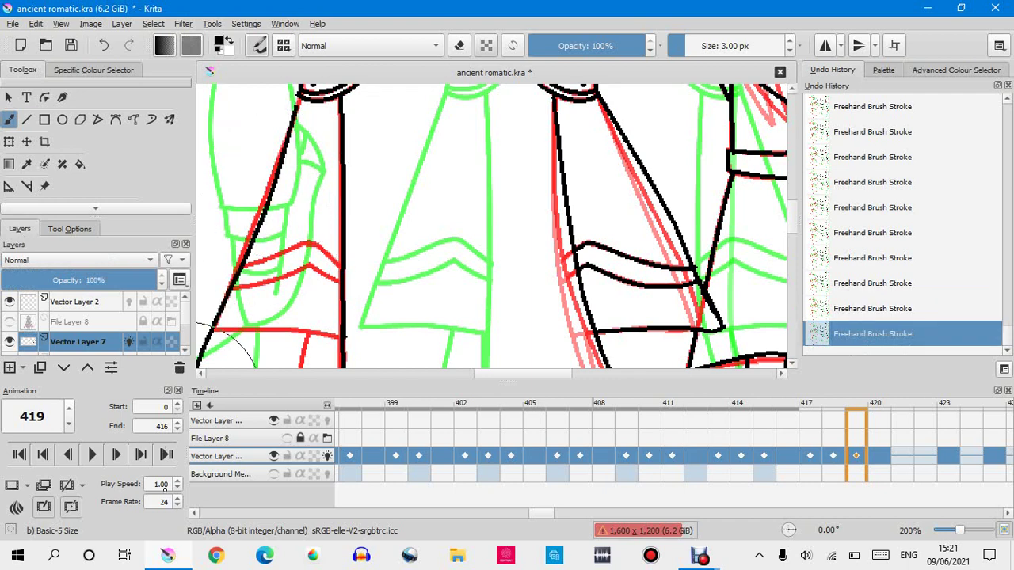
{"action": "left_click", "coordinate": [865, 308]}
{"action": "left_click_drag", "start_coordinate": [297, 93], "coordinate": [211, 337]}
{"action": "left_click", "coordinate": [846, 309]}
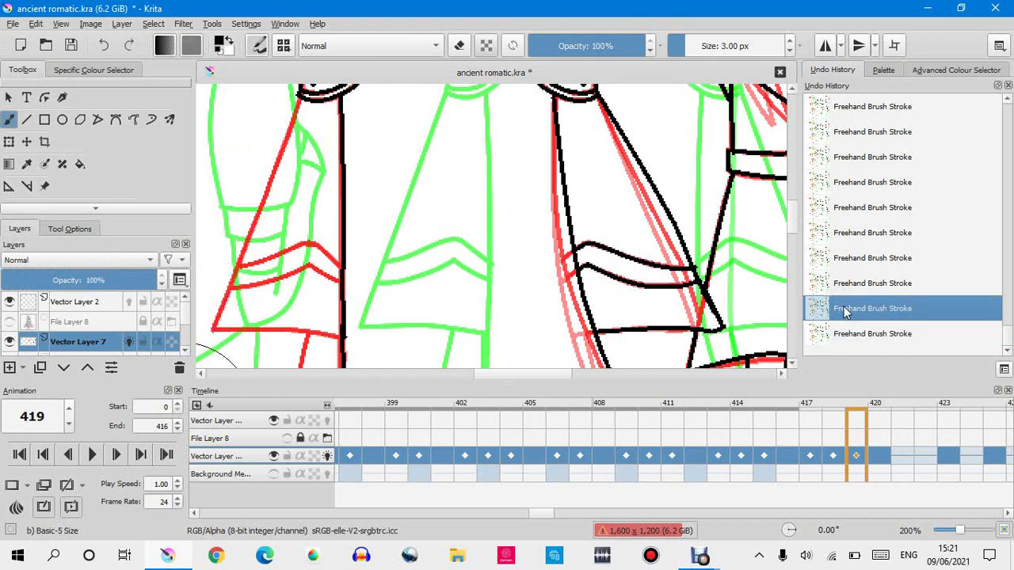
Trace the left sleeve's slanted outer edge in black from its lower corner up to the cuff.
{"action": "key", "text": "ctrl+shift+z"}
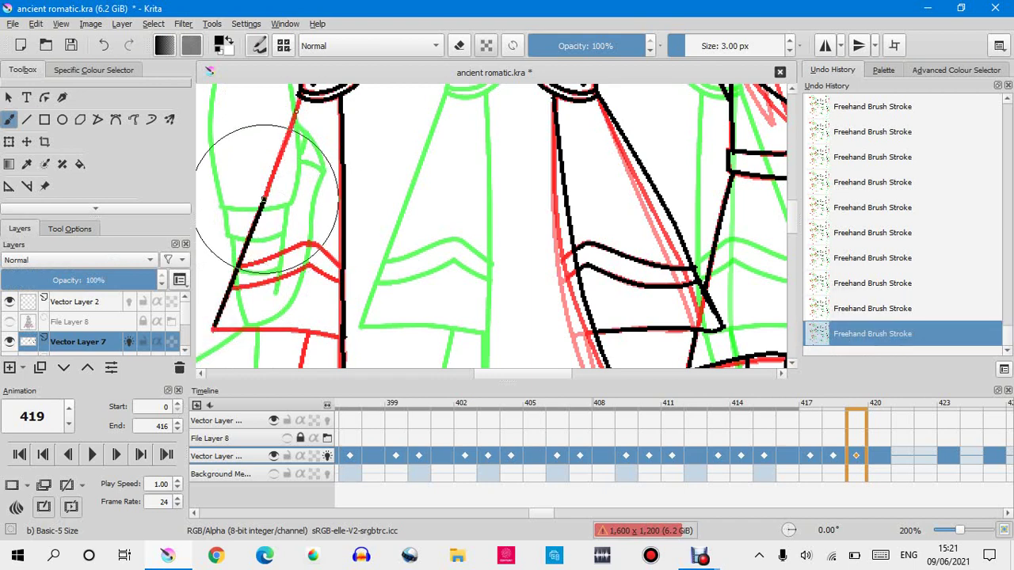
{"action": "left_click_drag", "start_coordinate": [271, 178], "coordinate": [299, 95]}
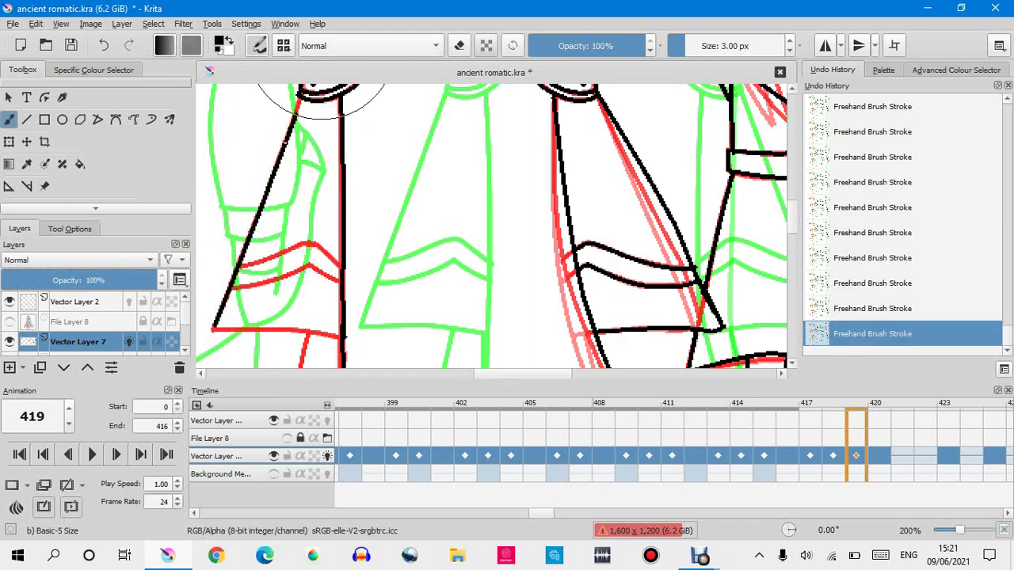
{"action": "scroll", "coordinate": [297, 91], "scroll_direction": "up", "scroll_amount": 5}
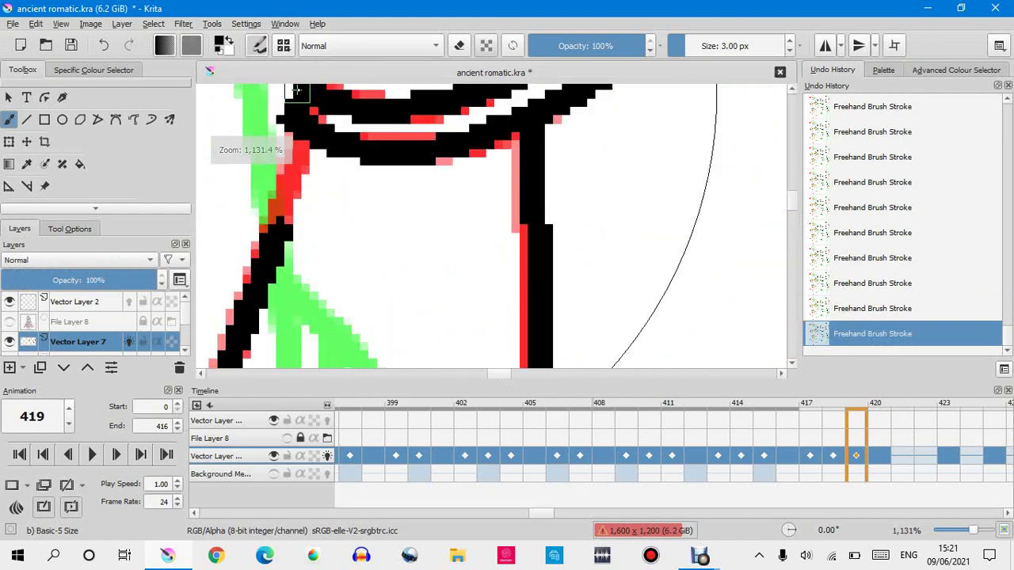
{"action": "mouse_move", "coordinate": [297, 92]}
{"action": "left_mouse_down"}
{"action": "mouse_move", "coordinate": [305, 141]}
{"action": "mouse_move", "coordinate": [221, 390]}
{"action": "mouse_move", "coordinate": [298, 140]}
{"action": "mouse_move", "coordinate": [390, 170]}
{"action": "left_mouse_up"}
Trace the left sleeve's bottom line in black from the lower outer corner across to the robe edge.
{"action": "scroll", "coordinate": [390, 171], "scroll_direction": "down", "scroll_amount": 8}
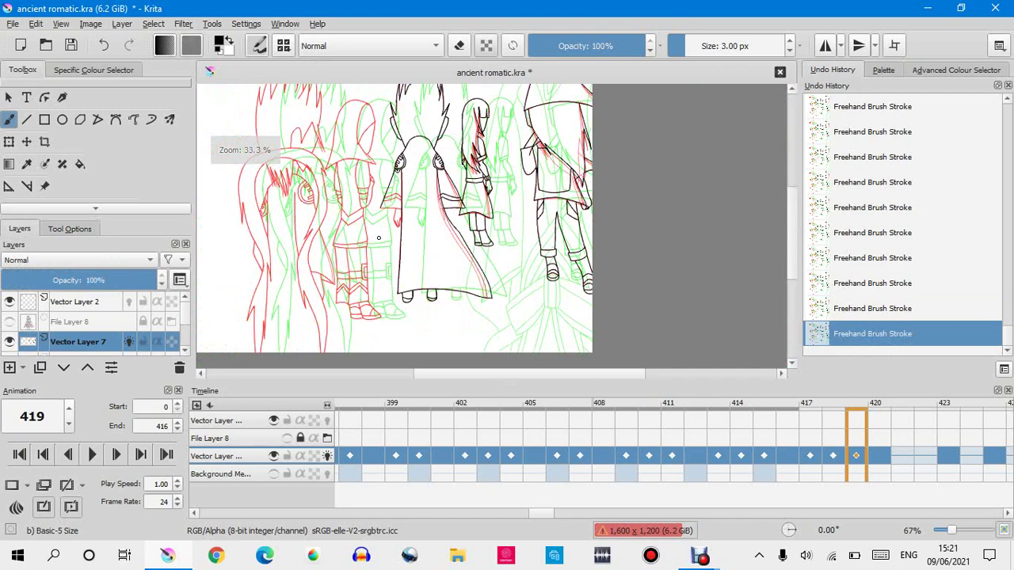
{"action": "scroll", "coordinate": [378, 235], "scroll_direction": "up", "scroll_amount": 6}
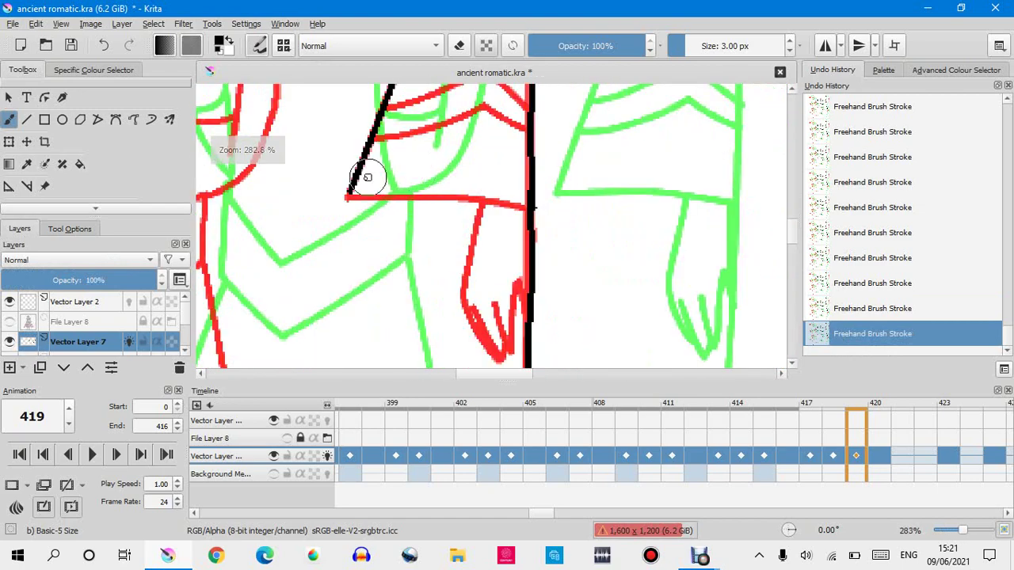
{"action": "scroll", "coordinate": [366, 178], "scroll_direction": "up", "scroll_amount": 3}
{"action": "scroll", "coordinate": [365, 178], "scroll_direction": "down", "scroll_amount": 2}
{"action": "scroll", "coordinate": [430, 169], "scroll_direction": "up", "scroll_amount": 2}
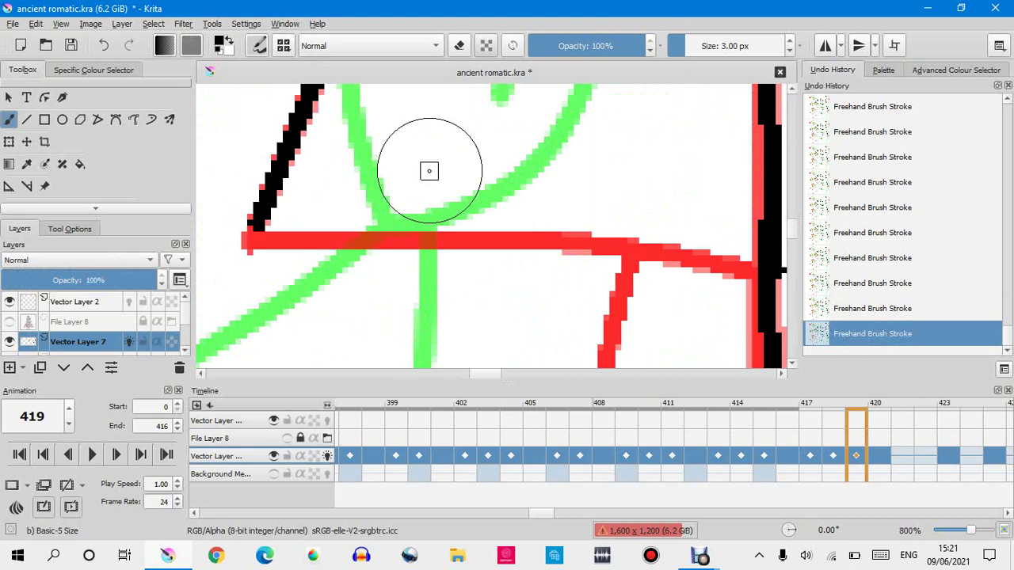
{"action": "mouse_move", "coordinate": [249, 240]}
{"action": "left_mouse_down"}
{"action": "mouse_move", "coordinate": [502, 240]}
{"action": "mouse_move", "coordinate": [758, 271]}
{"action": "left_mouse_up"}
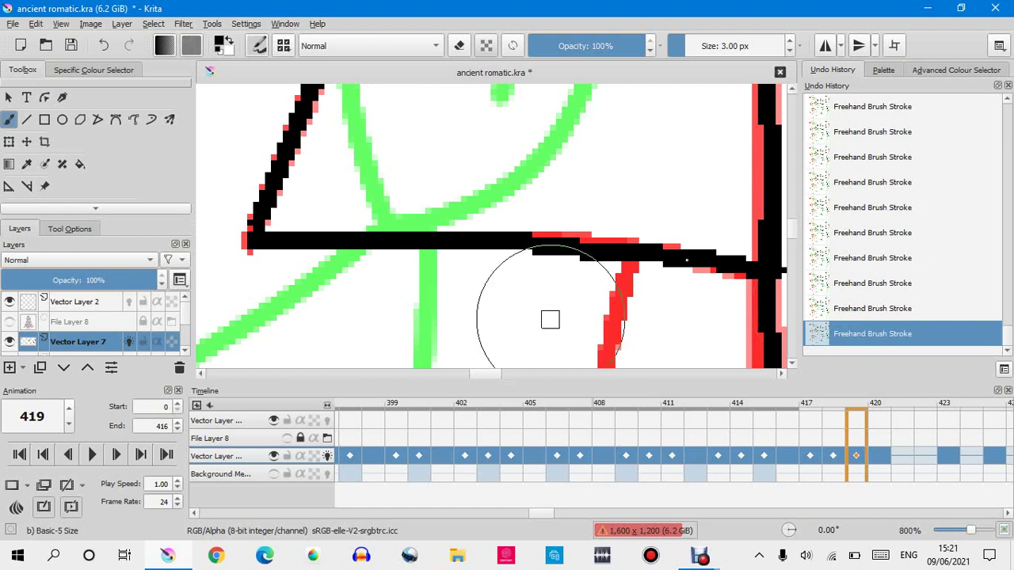
Trace the short slanted line between the fingers of the hand below the left sleeve in black, undoing a first overlong stroke.
{"action": "scroll", "coordinate": [444, 167], "scroll_direction": "down", "scroll_amount": 3}
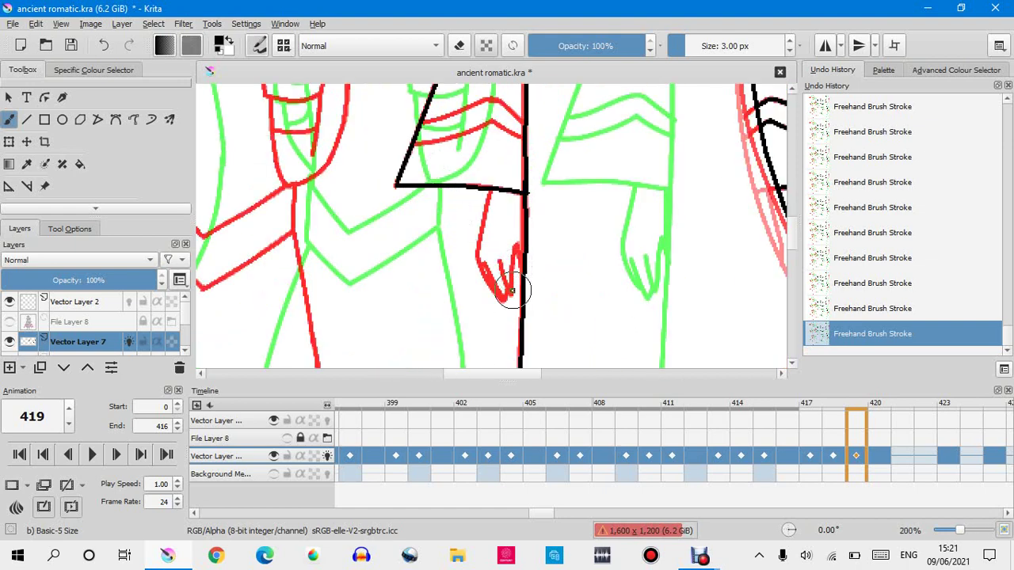
{"action": "scroll", "coordinate": [514, 277], "scroll_direction": "up", "scroll_amount": 5}
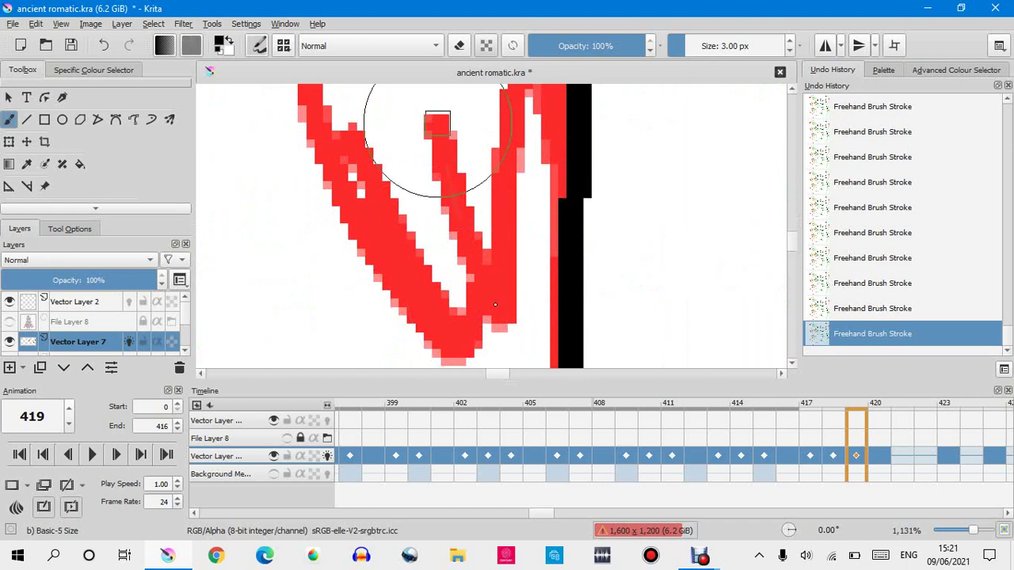
{"action": "left_click_drag", "start_coordinate": [436, 119], "coordinate": [513, 347]}
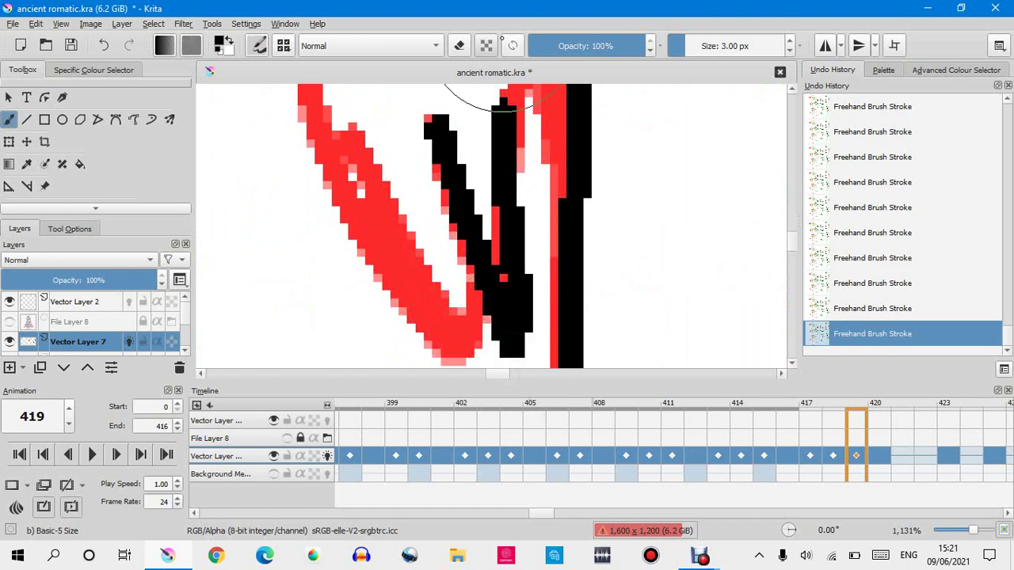
{"action": "left_click", "coordinate": [841, 314]}
{"action": "left_click_drag", "start_coordinate": [436, 119], "coordinate": [505, 310]}
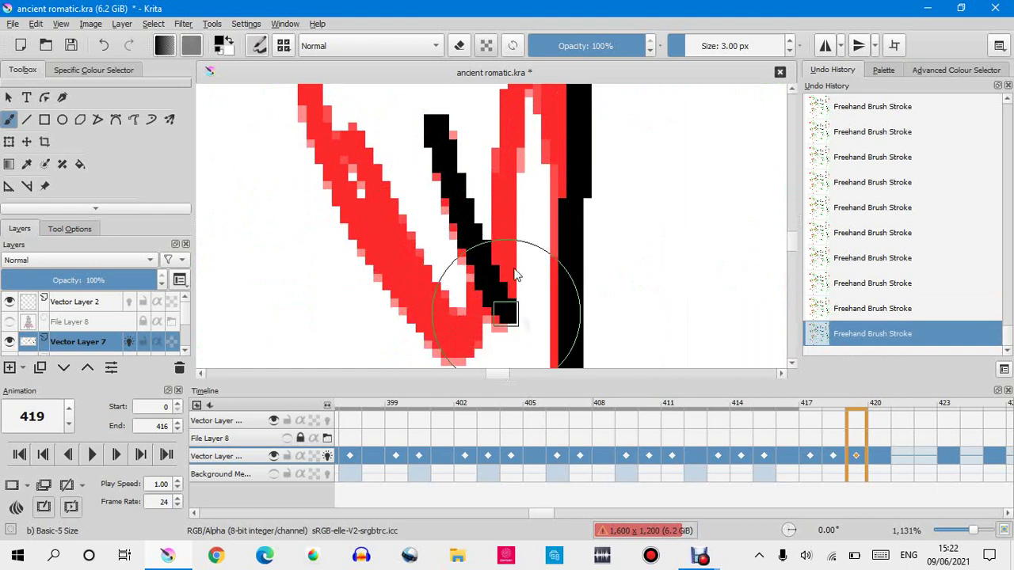
Trace both sides of the left hand's finger beside the robe edge in black, joining its inner side to the short finger line.
{"action": "scroll", "coordinate": [493, 164], "scroll_direction": "right", "scroll_amount": 5}
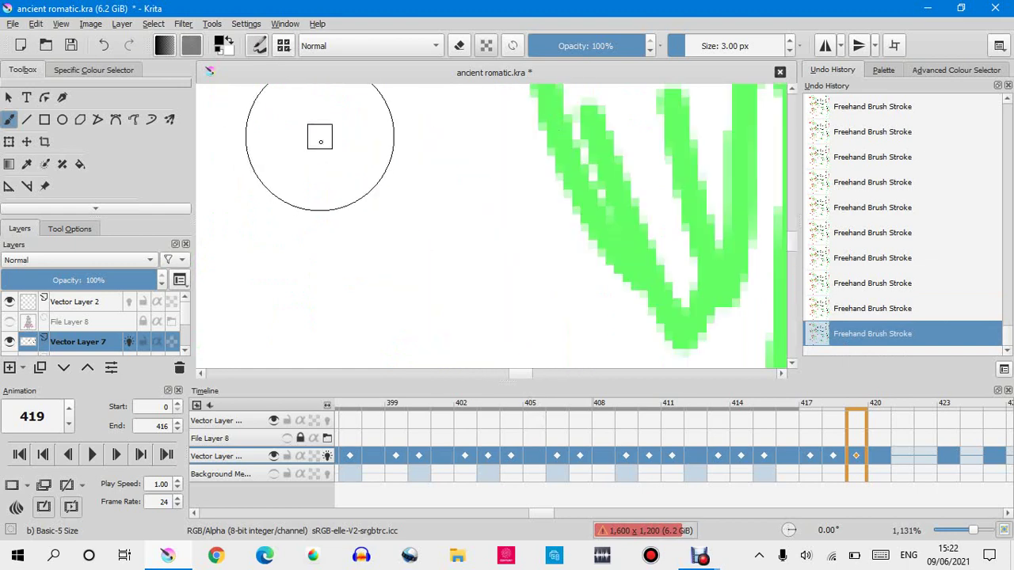
{"action": "scroll", "coordinate": [325, 143], "scroll_direction": "down", "scroll_amount": 5}
{"action": "scroll", "coordinate": [444, 208], "scroll_direction": "down", "scroll_amount": 2}
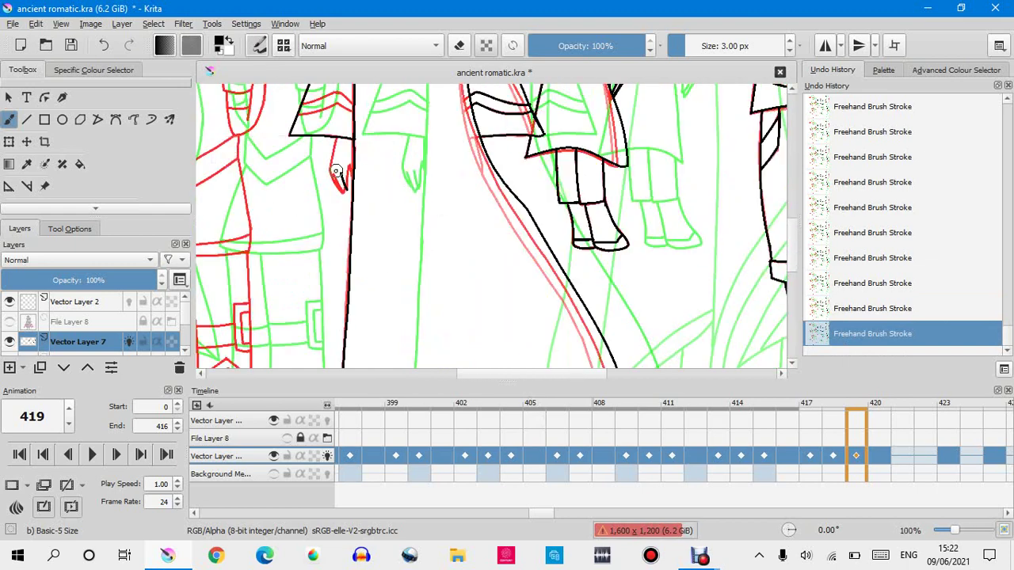
{"action": "scroll", "coordinate": [336, 171], "scroll_direction": "up", "scroll_amount": 6}
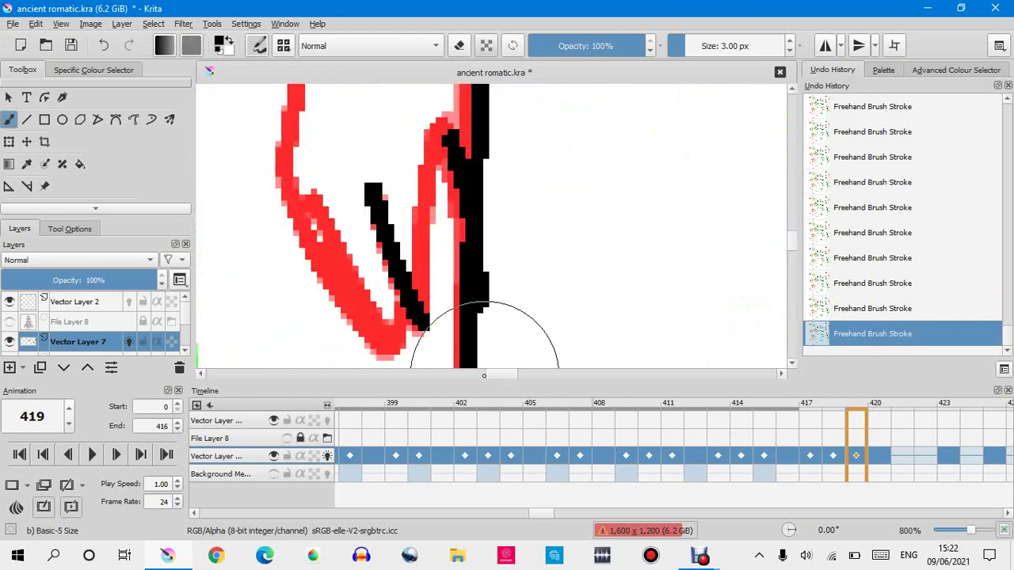
{"action": "left_click", "coordinate": [837, 309]}
{"action": "mouse_move", "coordinate": [441, 121]}
{"action": "left_mouse_down"}
{"action": "mouse_move", "coordinate": [446, 114]}
{"action": "mouse_move", "coordinate": [477, 277]}
{"action": "left_mouse_up"}
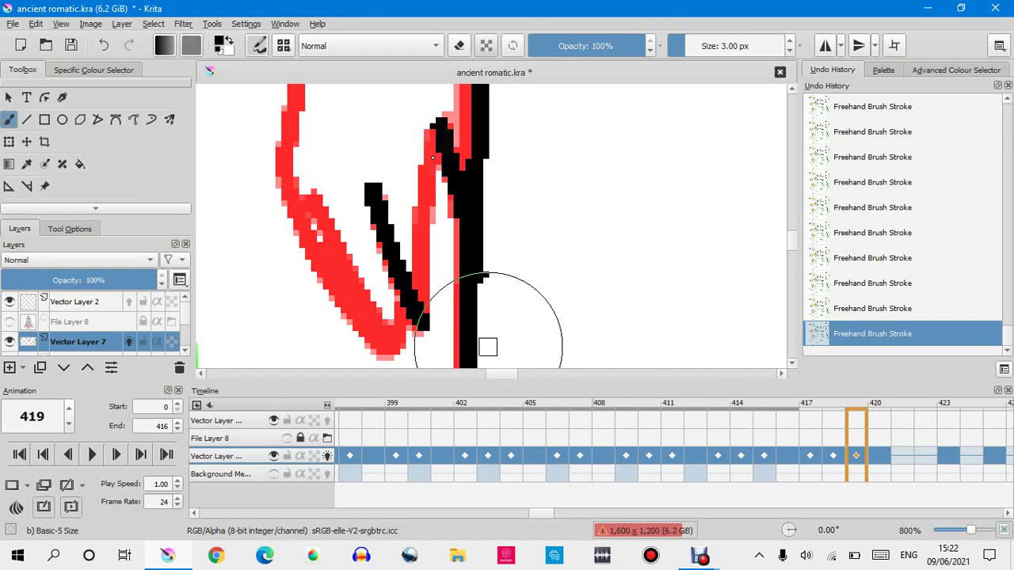
{"action": "left_click_drag", "start_coordinate": [434, 127], "coordinate": [421, 301]}
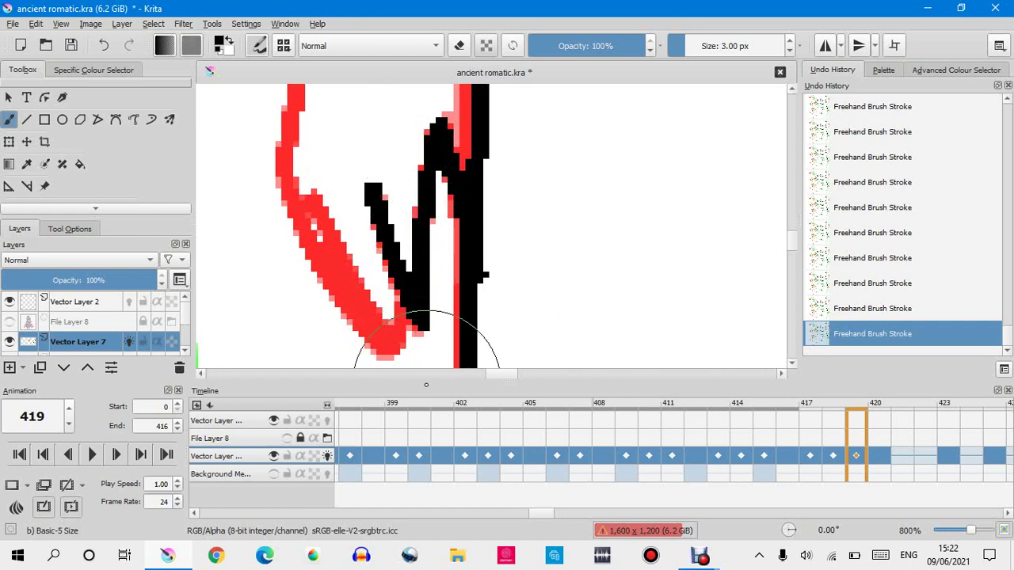
Trace the inner side of the left hand's outermost finger in black from its upper end down to the fingertip.
{"action": "left_click_drag", "start_coordinate": [317, 199], "coordinate": [396, 349]}
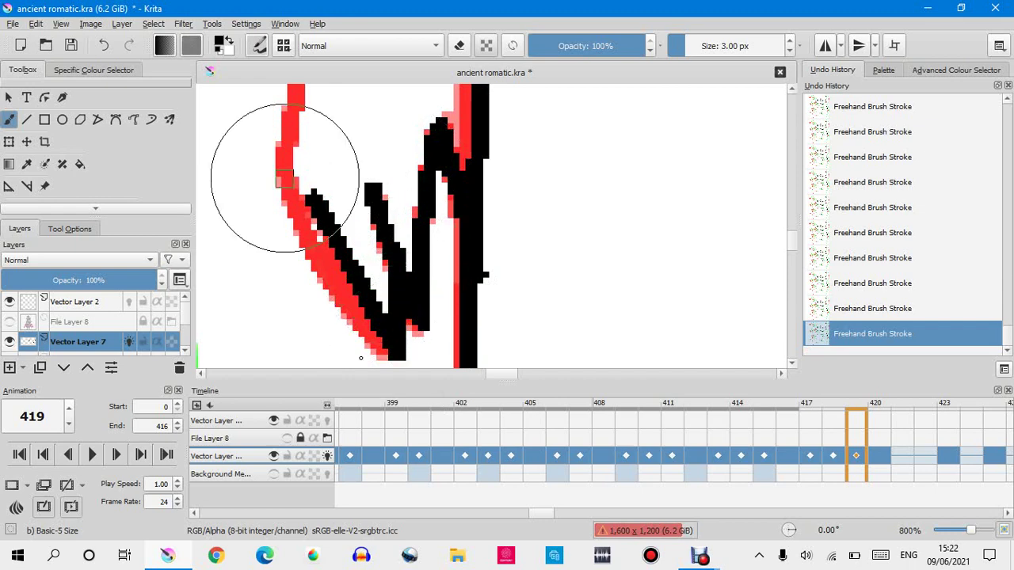
{"action": "mouse_move", "coordinate": [283, 171]}
{"action": "left_mouse_down"}
{"action": "mouse_move", "coordinate": [306, 317]}
{"action": "mouse_move", "coordinate": [370, 356]}
{"action": "left_mouse_up"}
{"action": "left_click", "coordinate": [821, 307]}
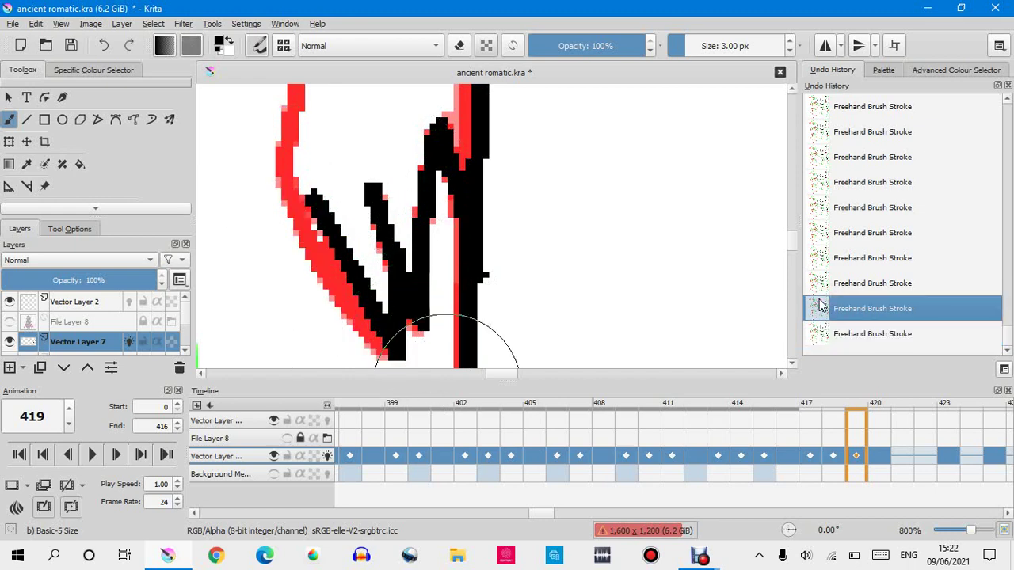
{"action": "mouse_move", "coordinate": [283, 190]}
{"action": "left_mouse_down"}
{"action": "mouse_move", "coordinate": [306, 260]}
{"action": "mouse_move", "coordinate": [351, 335]}
{"action": "mouse_move", "coordinate": [400, 368]}
{"action": "left_mouse_up"}
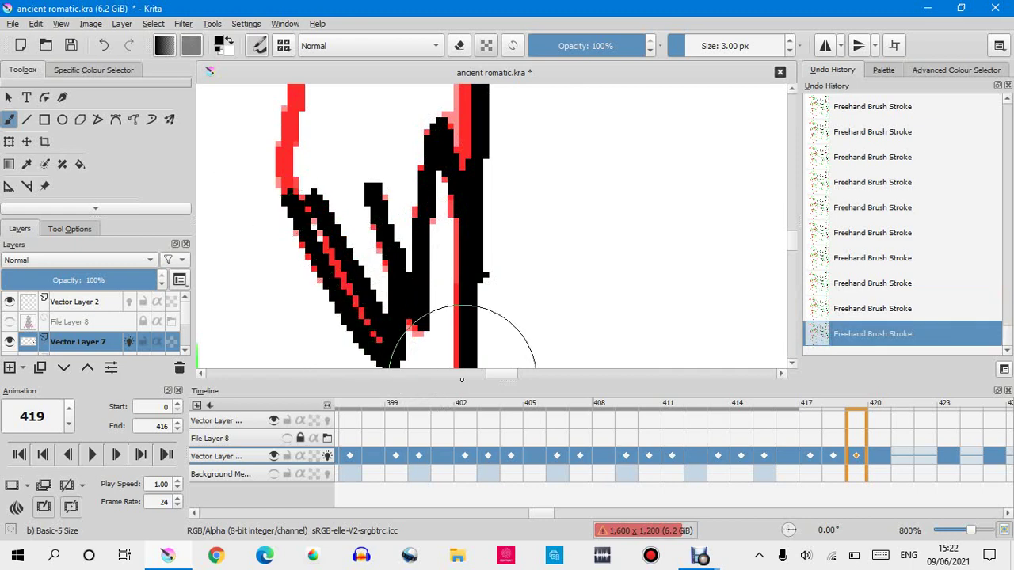
{"action": "left_click", "coordinate": [846, 314]}
{"action": "mouse_move", "coordinate": [285, 189]}
{"action": "left_mouse_down"}
{"action": "mouse_move", "coordinate": [316, 306]}
{"action": "mouse_move", "coordinate": [373, 369]}
{"action": "mouse_move", "coordinate": [394, 362]}
{"action": "left_mouse_up"}
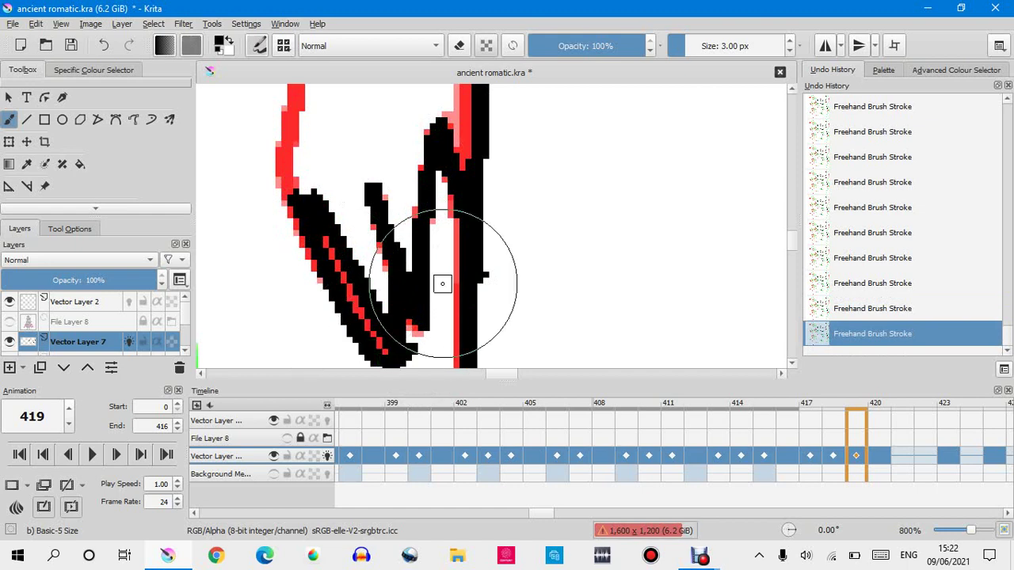
{"action": "left_click", "coordinate": [911, 314]}
{"action": "left_click", "coordinate": [911, 333]}
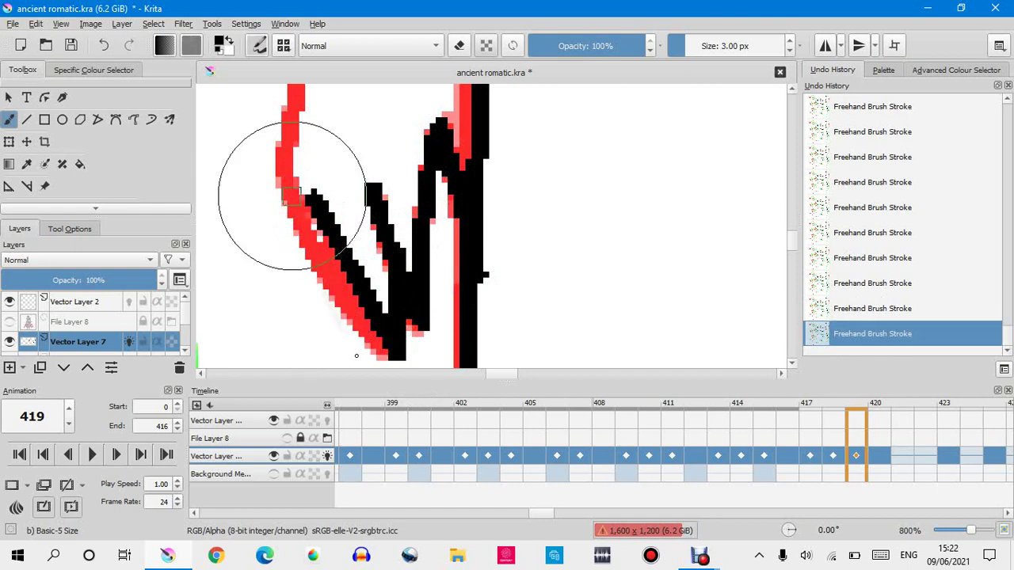
{"action": "left_click_drag", "start_coordinate": [361, 331], "coordinate": [384, 349]}
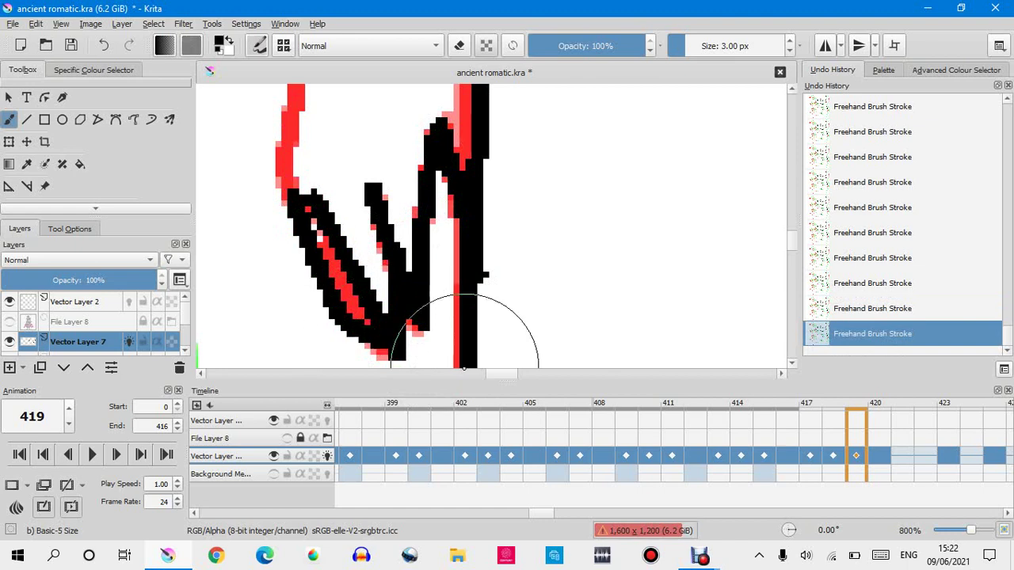
{"action": "left_click", "coordinate": [857, 313]}
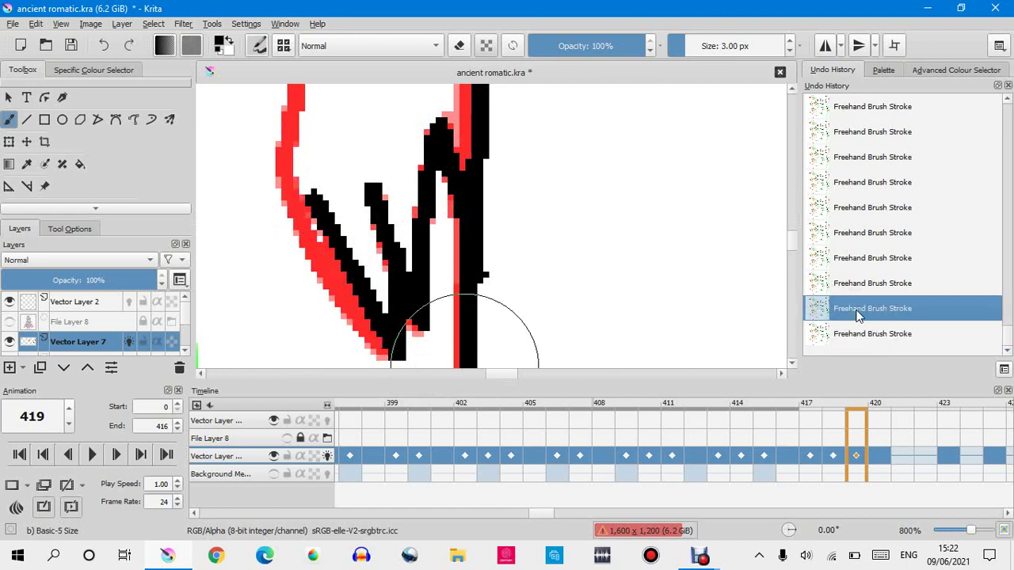
Trace the outer side of the left hand's outermost finger in black, continuing the hand's edge up to the sleeve's bottom line.
{"action": "key", "text": "ctrl+shift+z"}
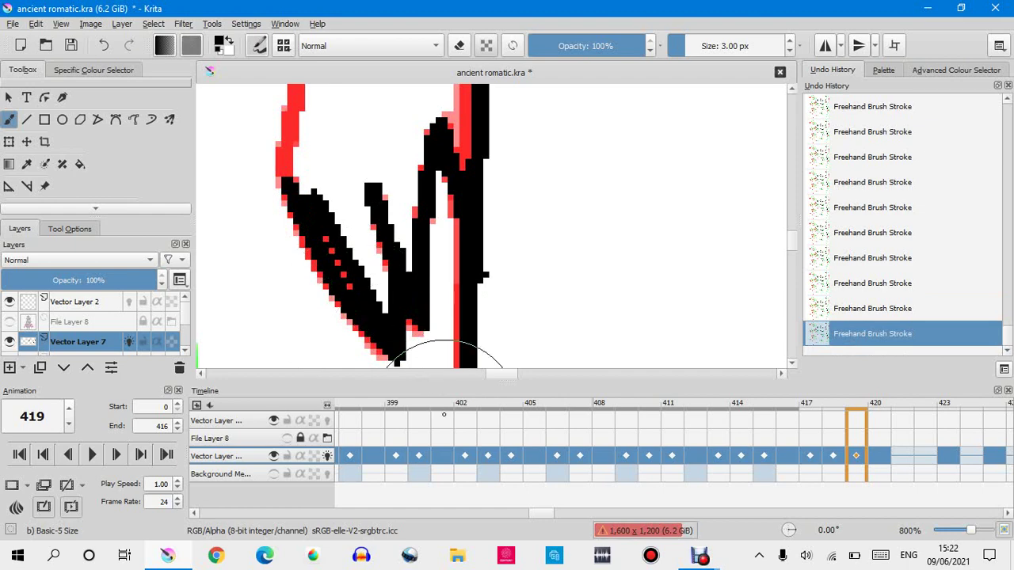
{"action": "left_click_drag", "start_coordinate": [327, 238], "coordinate": [430, 413]}
{"action": "scroll", "coordinate": [317, 215], "scroll_direction": "down", "scroll_amount": 5}
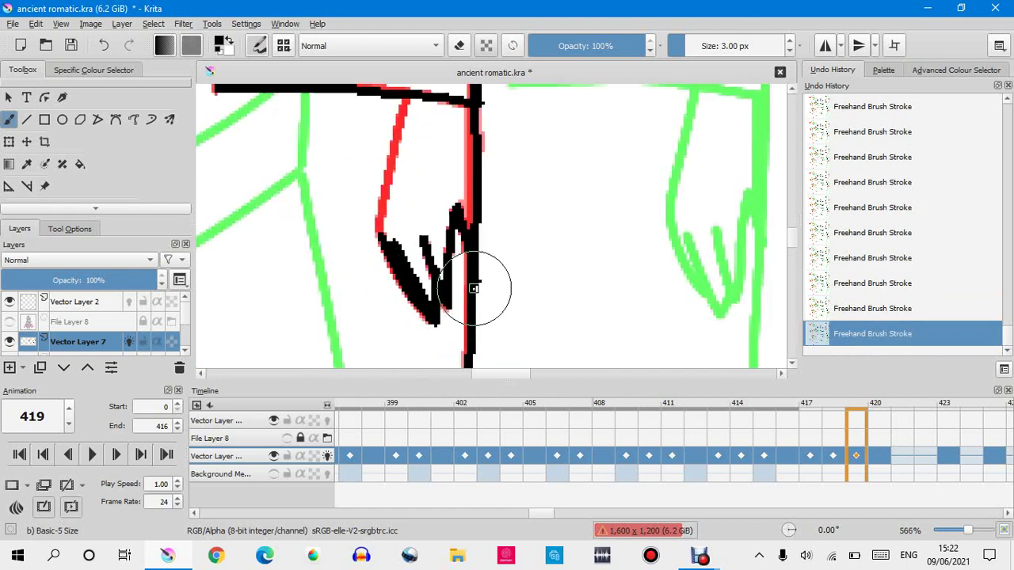
{"action": "scroll", "coordinate": [440, 214], "scroll_direction": "up", "scroll_amount": 3}
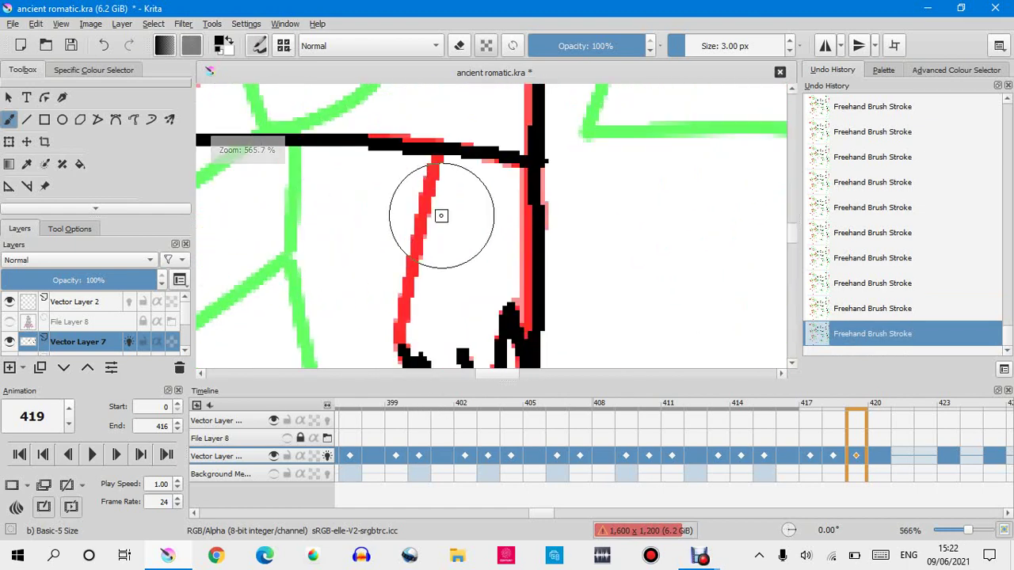
{"action": "mouse_move", "coordinate": [435, 158]}
{"action": "left_mouse_down"}
{"action": "mouse_move", "coordinate": [396, 329]}
{"action": "mouse_move", "coordinate": [400, 355]}
{"action": "left_mouse_up"}
{"action": "scroll", "coordinate": [465, 288], "scroll_direction": "down", "scroll_amount": 4}
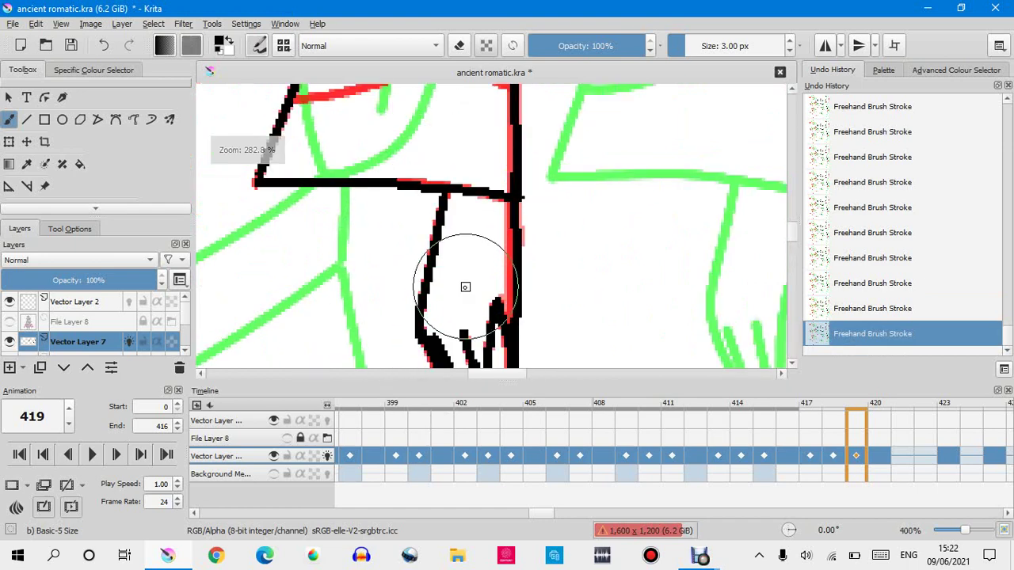
{"action": "scroll", "coordinate": [448, 204], "scroll_direction": "up", "scroll_amount": 4}
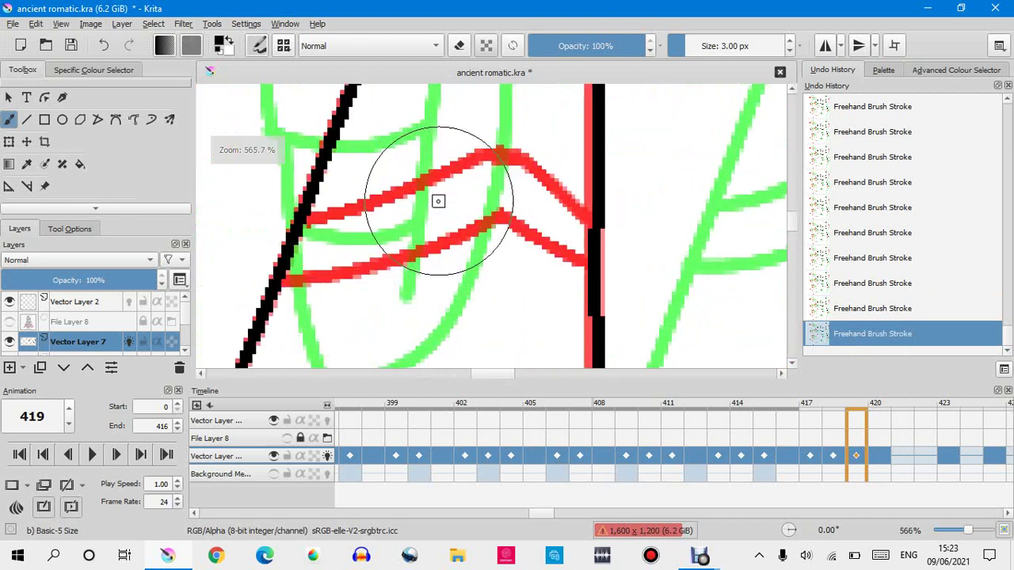
{"action": "mouse_move", "coordinate": [301, 222]}
{"action": "left_mouse_down"}
{"action": "mouse_move", "coordinate": [519, 158]}
{"action": "mouse_move", "coordinate": [596, 207]}
{"action": "mouse_move", "coordinate": [622, 273]}
{"action": "left_mouse_up"}
{"action": "left_click", "coordinate": [850, 308]}
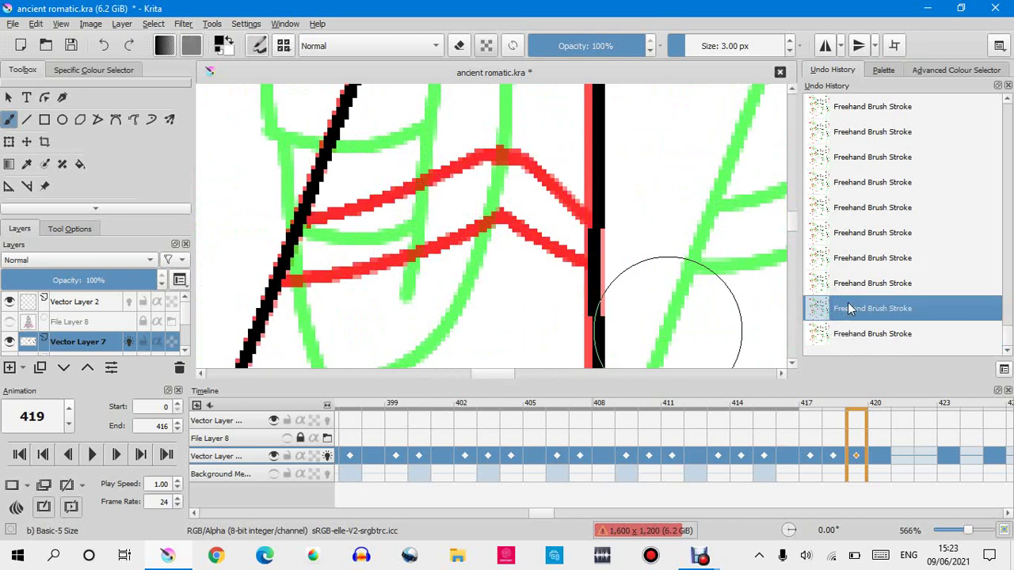
{"action": "mouse_move", "coordinate": [289, 279]}
{"action": "left_mouse_down"}
{"action": "mouse_move", "coordinate": [427, 249]}
{"action": "mouse_move", "coordinate": [511, 212]}
{"action": "mouse_move", "coordinate": [500, 220]}
{"action": "mouse_move", "coordinate": [559, 265]}
{"action": "mouse_move", "coordinate": [594, 269]}
{"action": "left_mouse_up"}
{"action": "left_click", "coordinate": [846, 315]}
{"action": "left_click", "coordinate": [839, 315]}
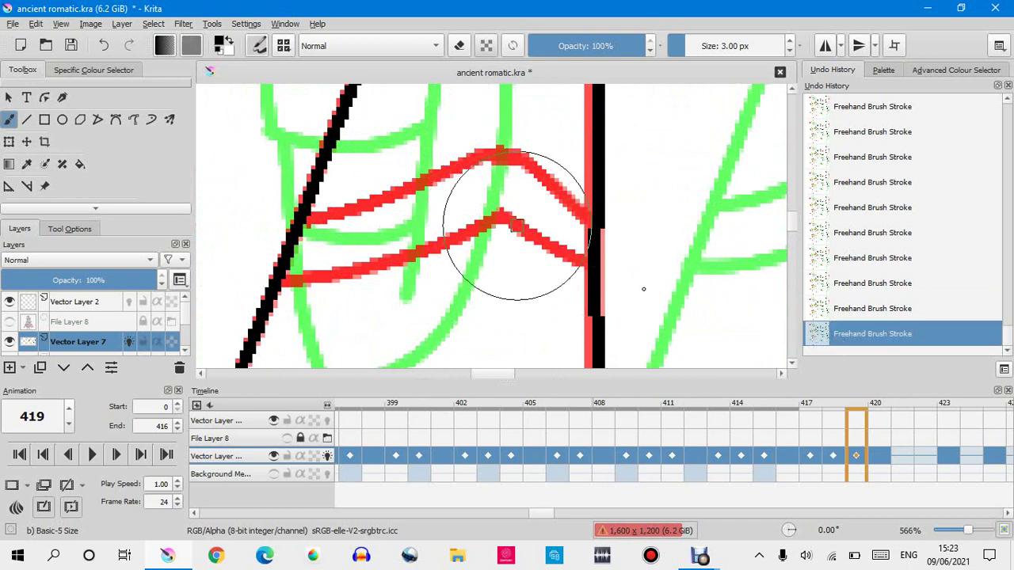
Trace the left sleeve's lower peaked trim line in black in two segments meeting at the peak, undoing misplaced strokes.
{"action": "left_click_drag", "start_coordinate": [507, 220], "coordinate": [590, 266]}
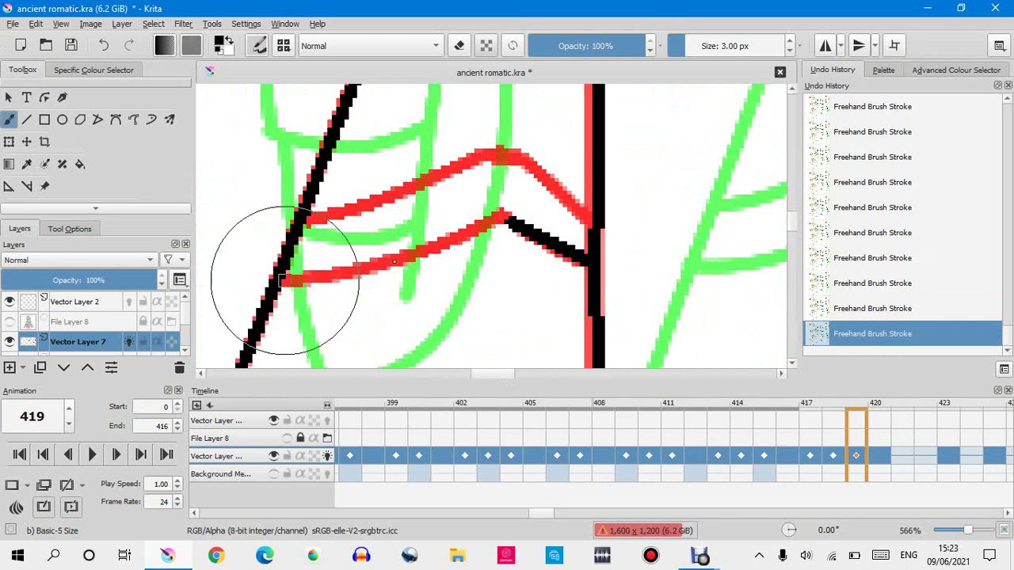
{"action": "mouse_move", "coordinate": [281, 281]}
{"action": "left_mouse_down"}
{"action": "mouse_move", "coordinate": [507, 222]}
{"action": "mouse_move", "coordinate": [606, 236]}
{"action": "left_mouse_up"}
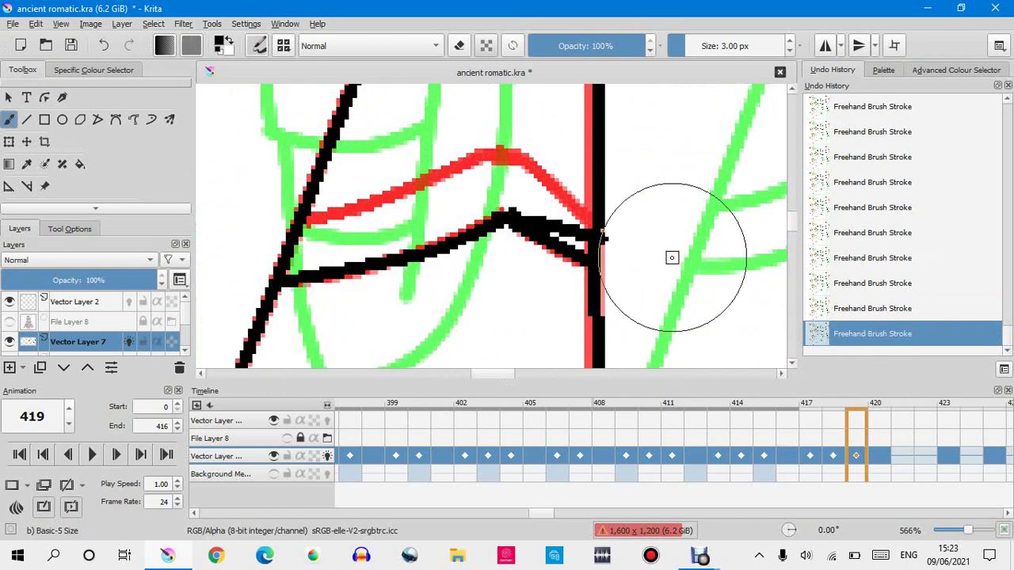
{"action": "left_click", "coordinate": [878, 285]}
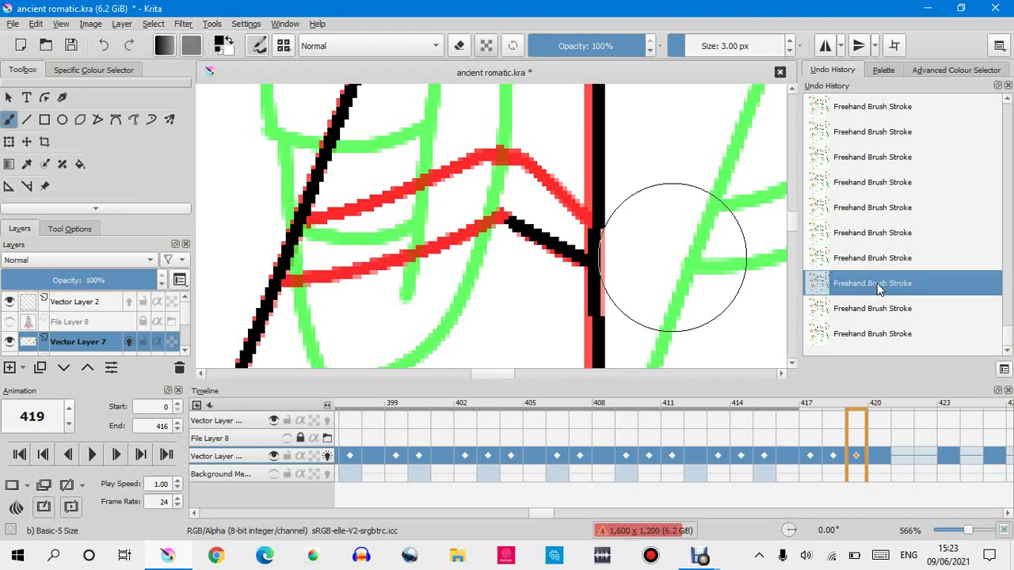
{"action": "mouse_move", "coordinate": [277, 282]}
{"action": "left_mouse_down"}
{"action": "mouse_move", "coordinate": [418, 257]}
{"action": "mouse_move", "coordinate": [509, 211]}
{"action": "left_mouse_up"}
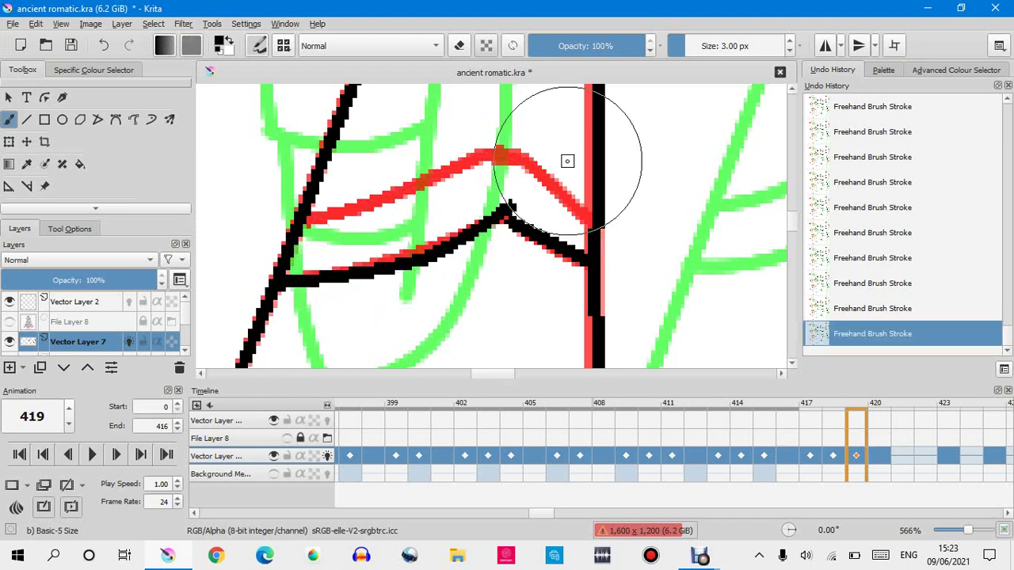
{"action": "left_click", "coordinate": [861, 313]}
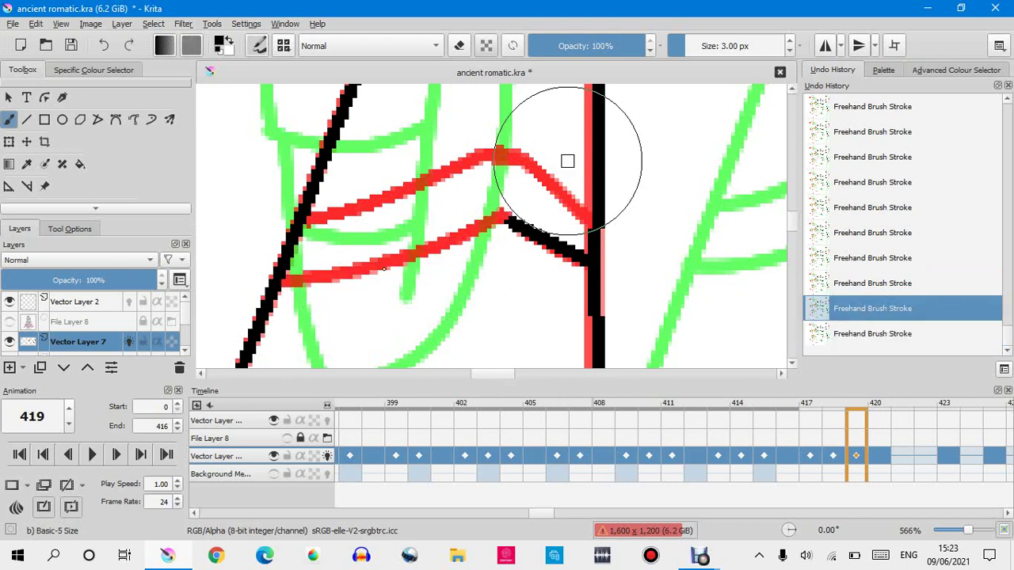
{"action": "mouse_move", "coordinate": [277, 281]}
{"action": "left_mouse_down"}
{"action": "mouse_move", "coordinate": [396, 265]}
{"action": "mouse_move", "coordinate": [476, 226]}
{"action": "mouse_move", "coordinate": [529, 182]}
{"action": "left_mouse_up"}
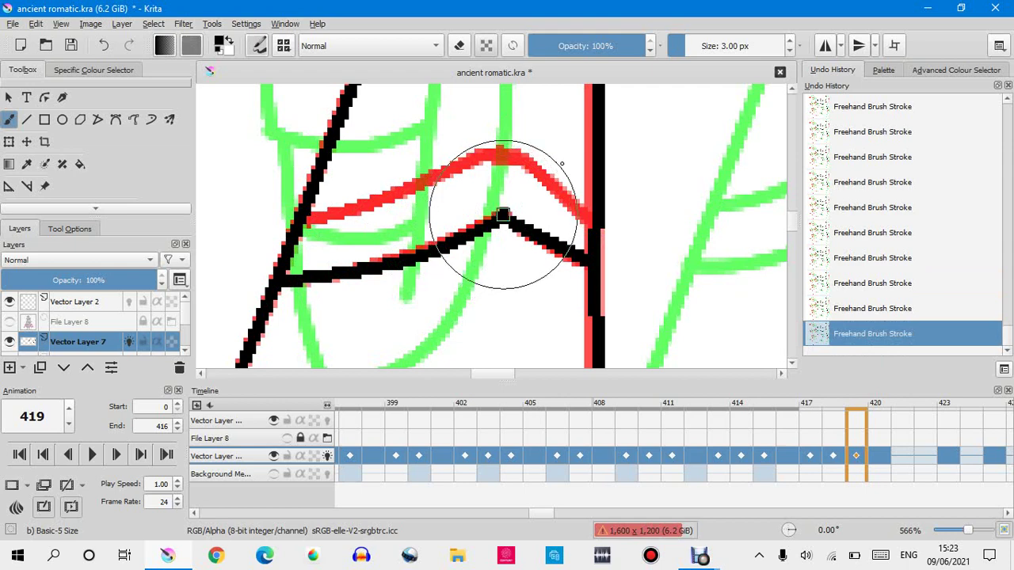
Trace the left sleeve's upper peaked trim line in black across to the robe edge, redoing the first stroke and erasing the overrun.
{"action": "mouse_move", "coordinate": [310, 218]}
{"action": "left_mouse_down"}
{"action": "mouse_move", "coordinate": [490, 150]}
{"action": "mouse_move", "coordinate": [541, 154]}
{"action": "mouse_move", "coordinate": [622, 269]}
{"action": "left_mouse_up"}
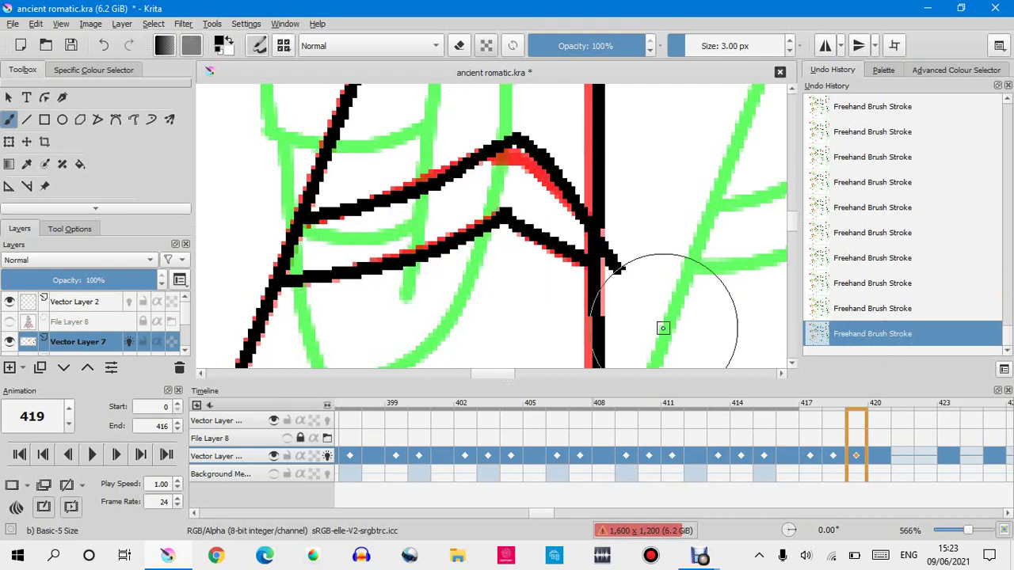
{"action": "left_click", "coordinate": [882, 300]}
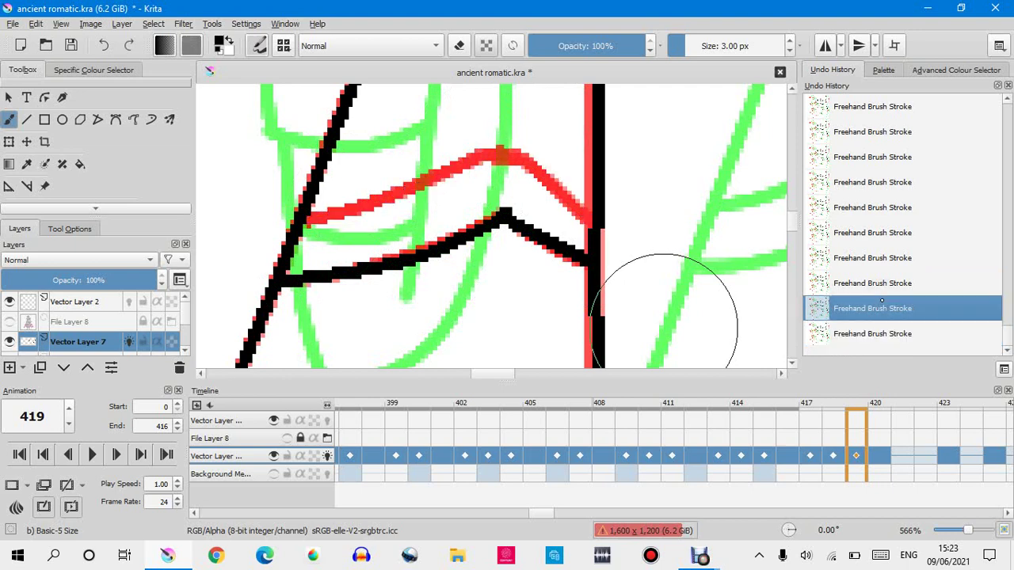
{"action": "left_click_drag", "start_coordinate": [303, 214], "coordinate": [464, 164]}
{"action": "mouse_move", "coordinate": [565, 133]}
{"action": "left_mouse_down"}
{"action": "mouse_move", "coordinate": [609, 235]}
{"action": "mouse_move", "coordinate": [658, 287]}
{"action": "left_mouse_up"}
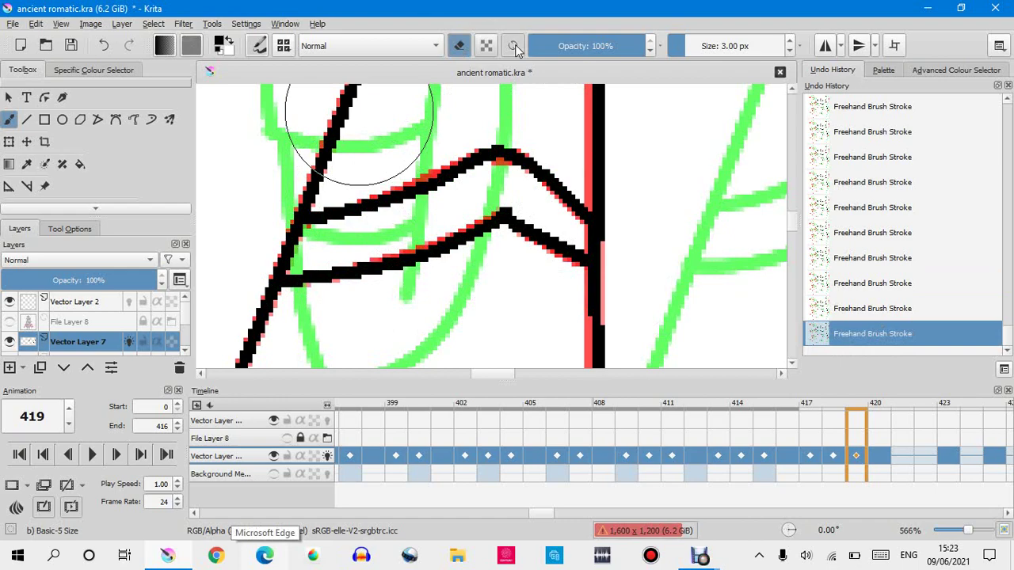
{"action": "key", "text": "e"}
Turn off the onion skins of Vector Layer 7 and compare the clean line art on frames 417 to 419.
{"action": "scroll", "coordinate": [499, 141], "scroll_direction": "down", "scroll_amount": 10}
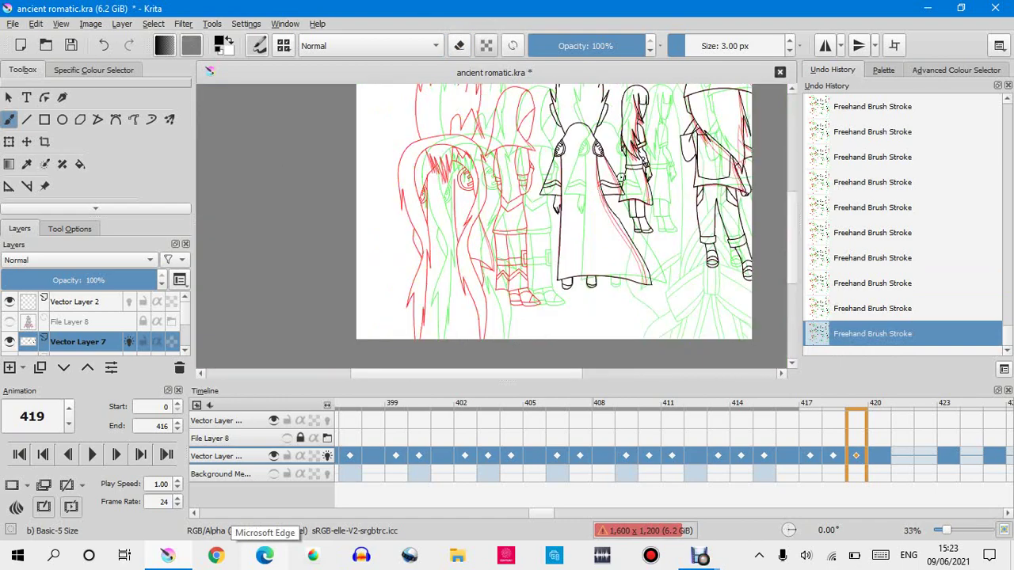
{"action": "scroll", "coordinate": [590, 267], "scroll_direction": "down", "scroll_amount": 1}
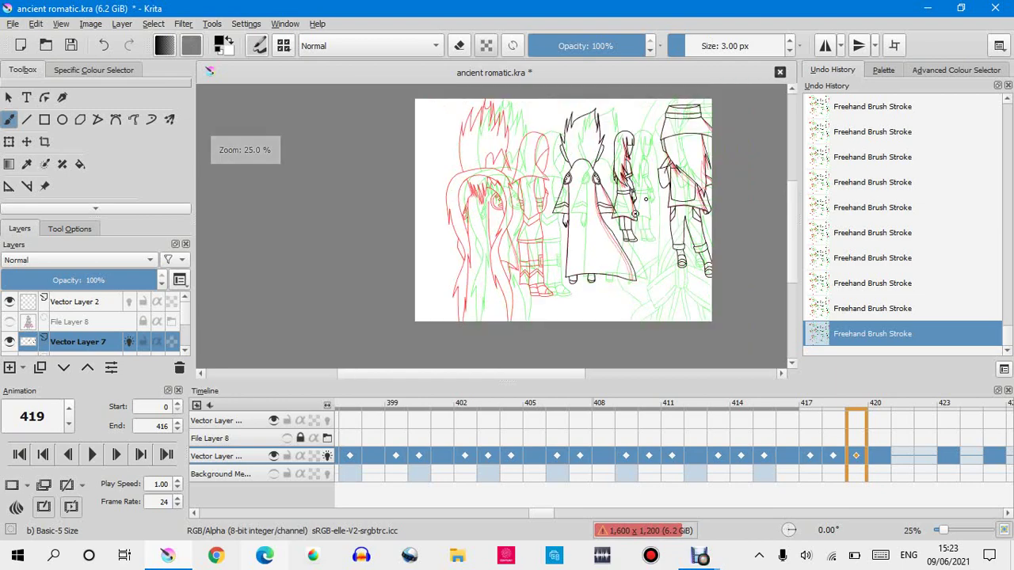
{"action": "scroll", "coordinate": [645, 200], "scroll_direction": "up", "scroll_amount": 1}
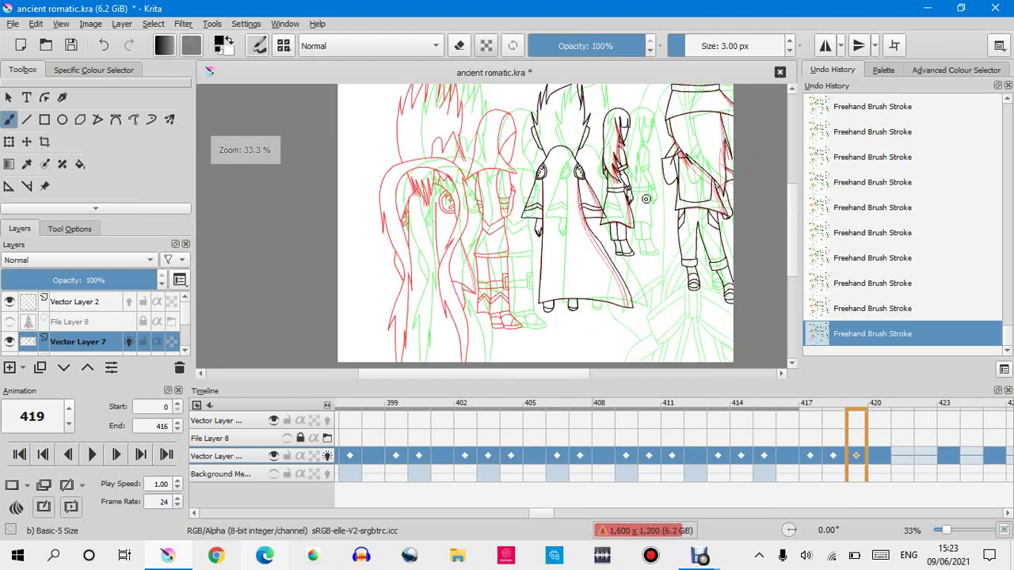
{"action": "left_click", "coordinate": [129, 342]}
{"action": "key", "text": "Left"}
{"action": "key", "text": "Left"}
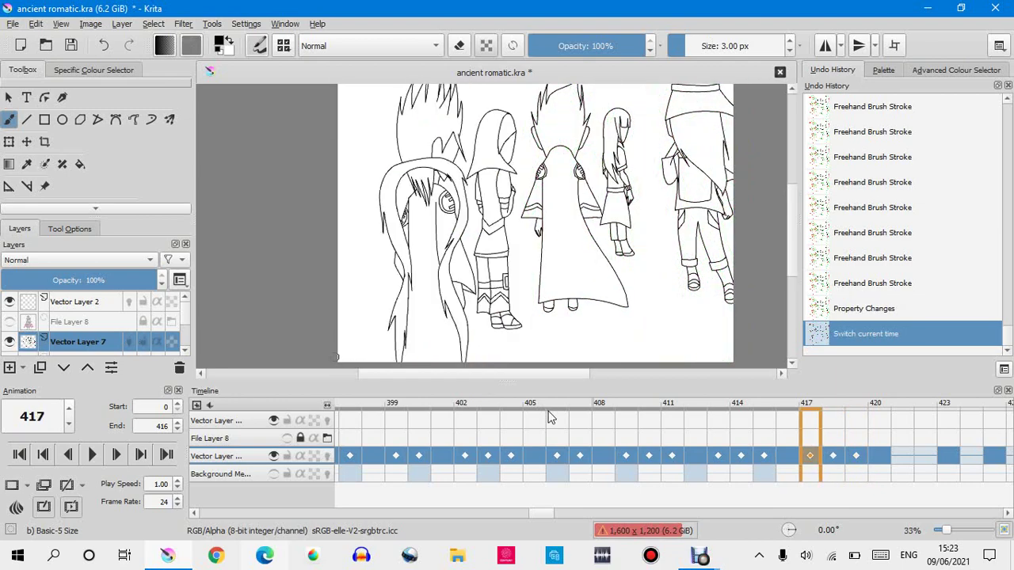
{"action": "key", "text": "Right"}
{"action": "key", "text": "Right"}
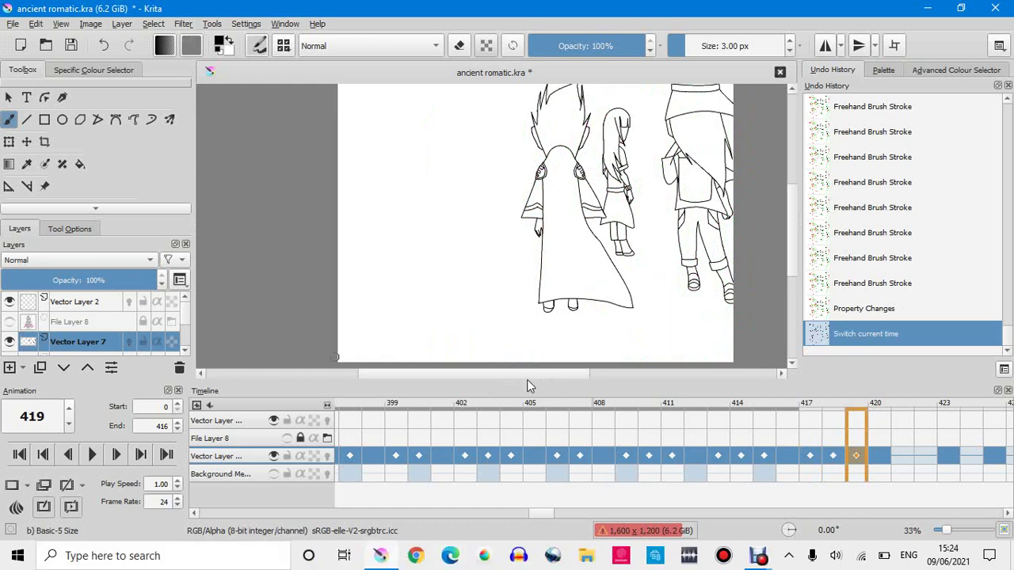
Step back frame by frame from frame 419 to frame 405 to review the traced animation.
{"action": "key", "text": "Left"}
{"action": "key", "text": "Left"}
{"action": "key", "text": "Left"}
{"action": "key", "text": "Left"}
{"action": "key", "text": "Left"}
{"action": "key", "text": "Left"}
{"action": "key", "text": "Left"}
{"action": "key", "text": "Left"}
{"action": "key", "text": "Left"}
{"action": "key", "text": "Left"}
{"action": "key", "text": "Left"}
{"action": "key", "text": "Left"}
{"action": "key", "text": "Left"}
{"action": "key", "text": "Left"}
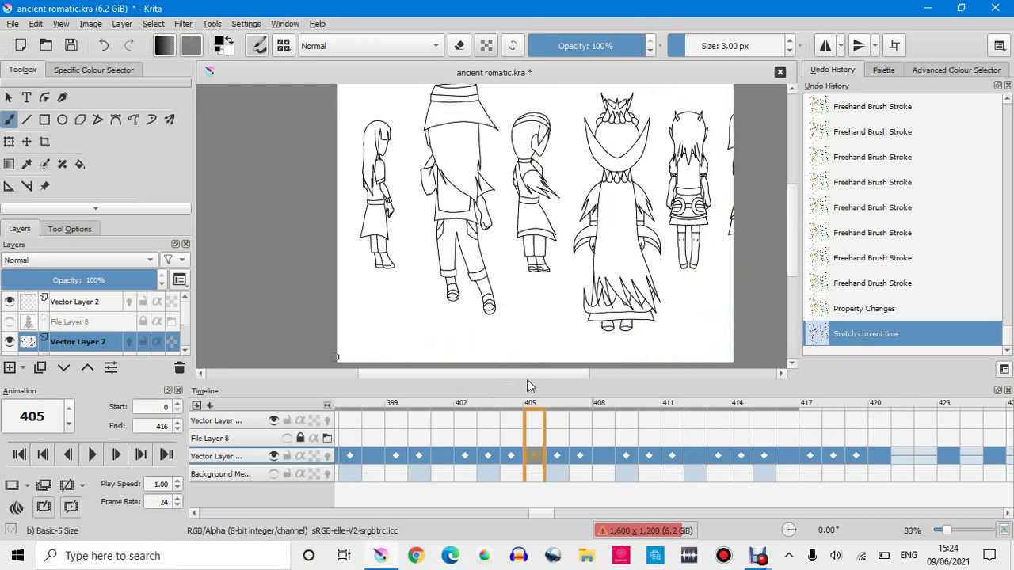
{"action": "mouse_move", "coordinate": [761, 559]}
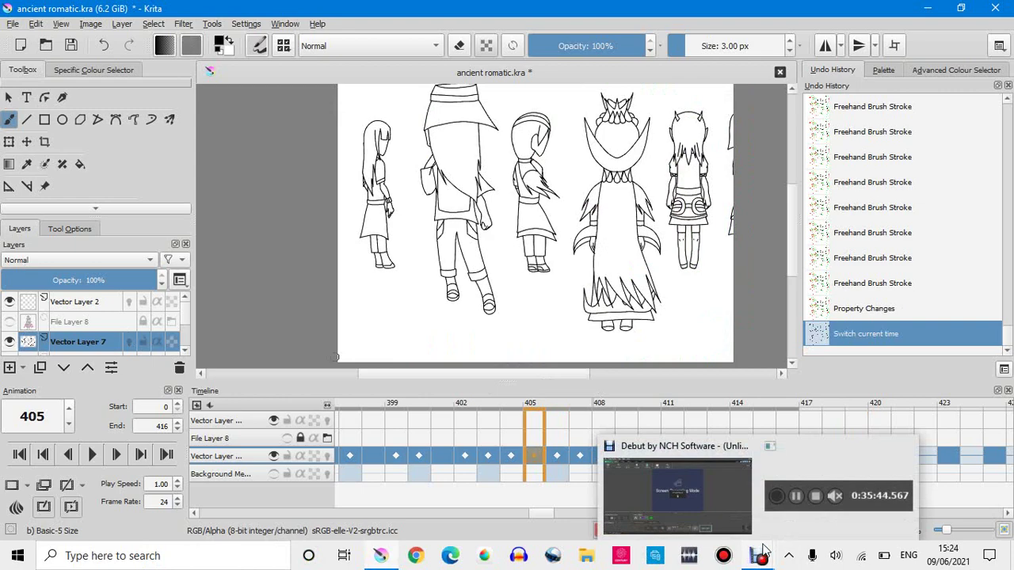
{"action": "left_click", "coordinate": [815, 515]}
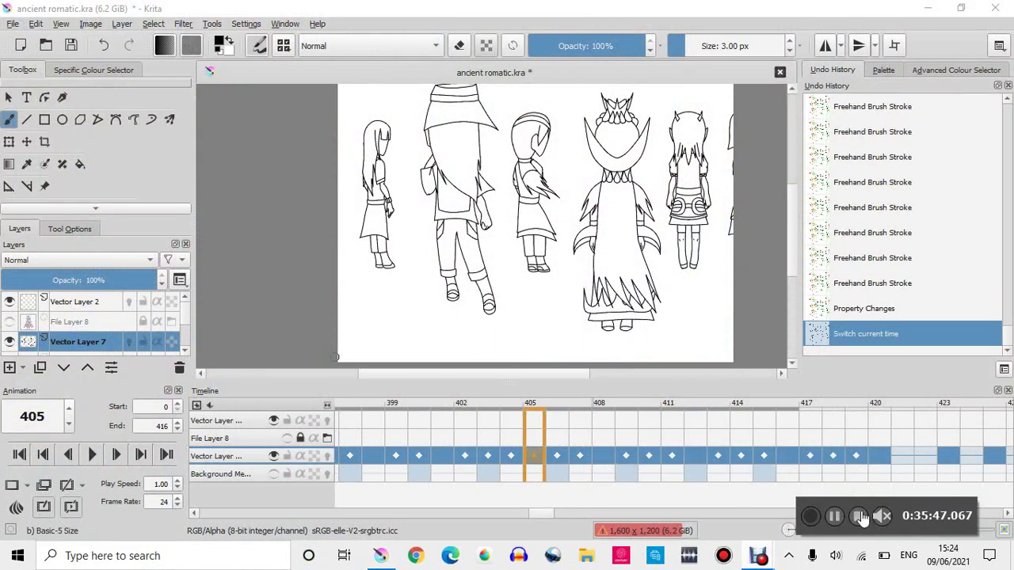